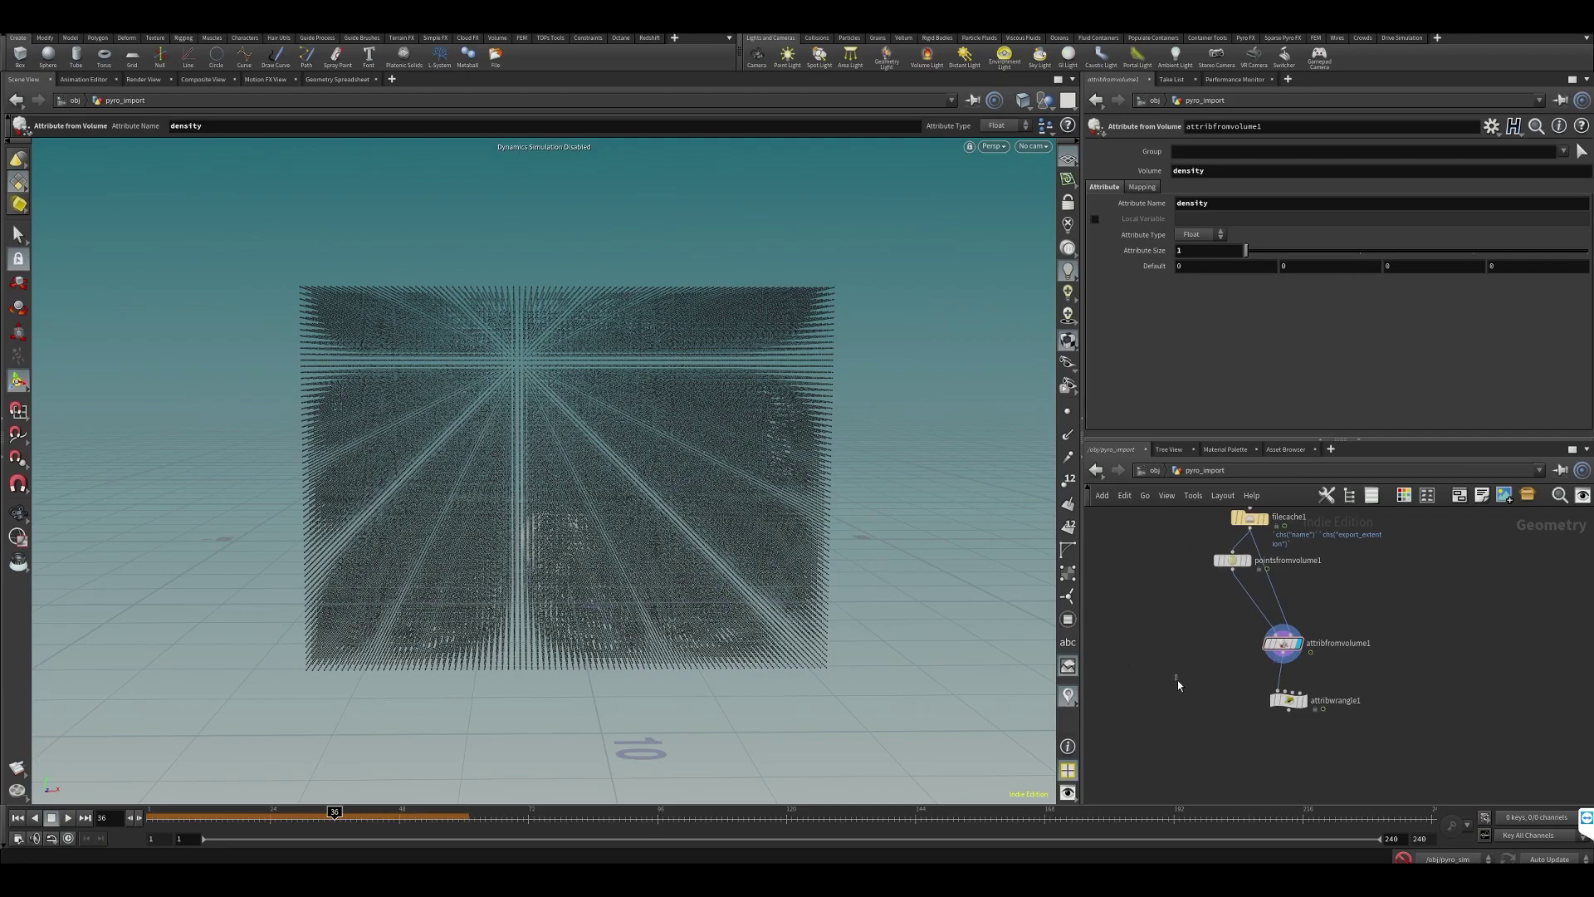
# - Add a VDB from Particles node below the network and wire the output of attribfromvolume1 into its first input
pyautogui.press('Tab')
pyautogui.write('vdb fr')
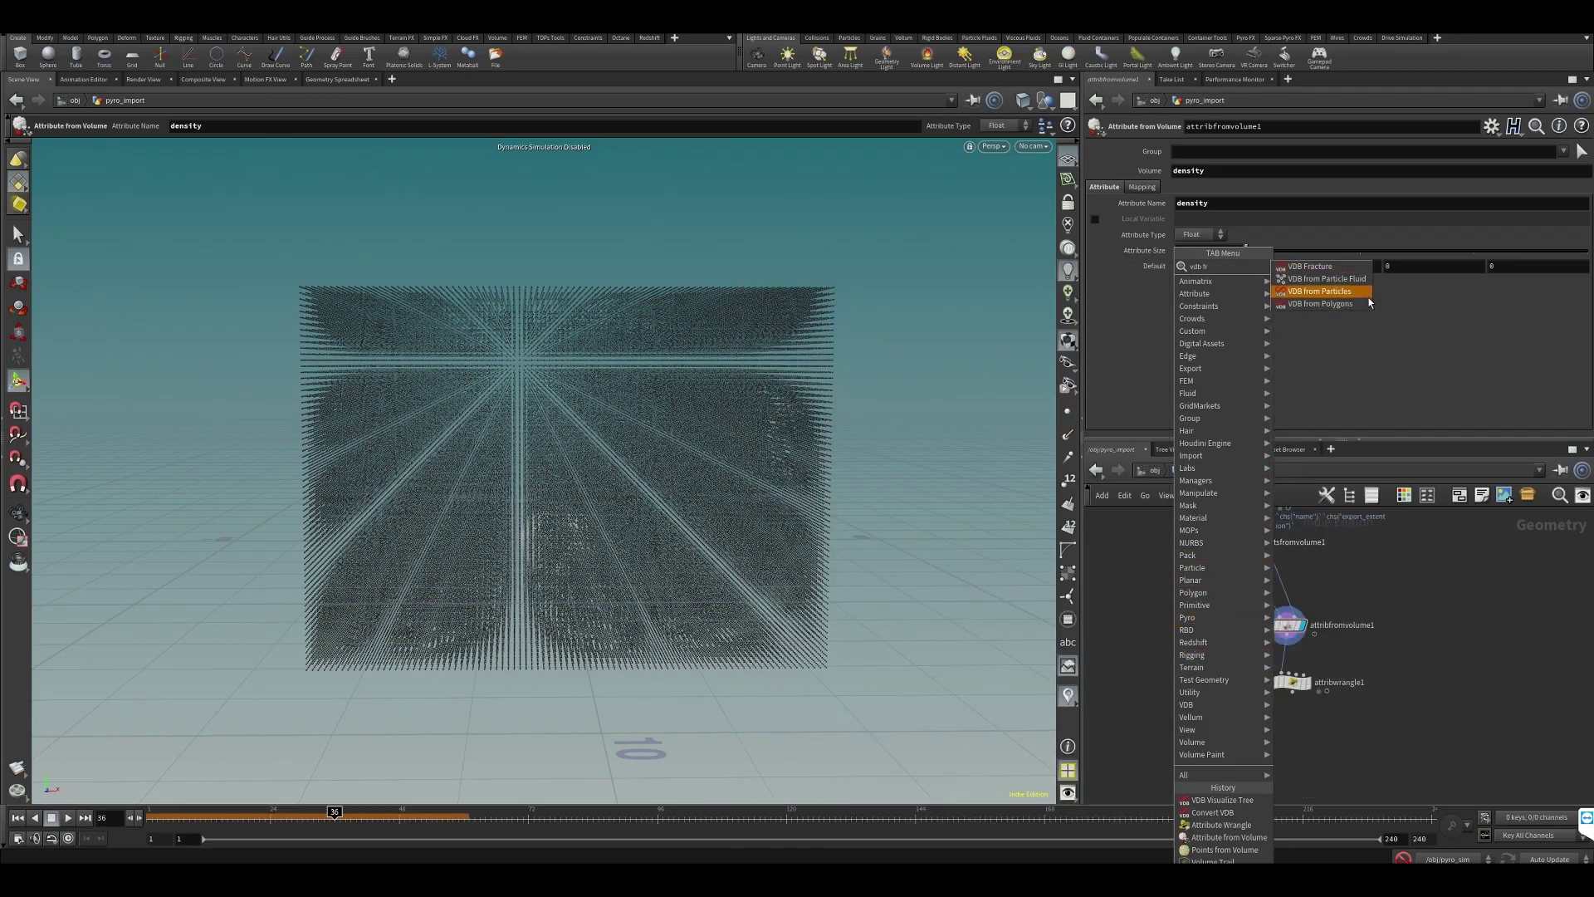
pyautogui.click(1346, 294)
pyautogui.click(1176, 702)
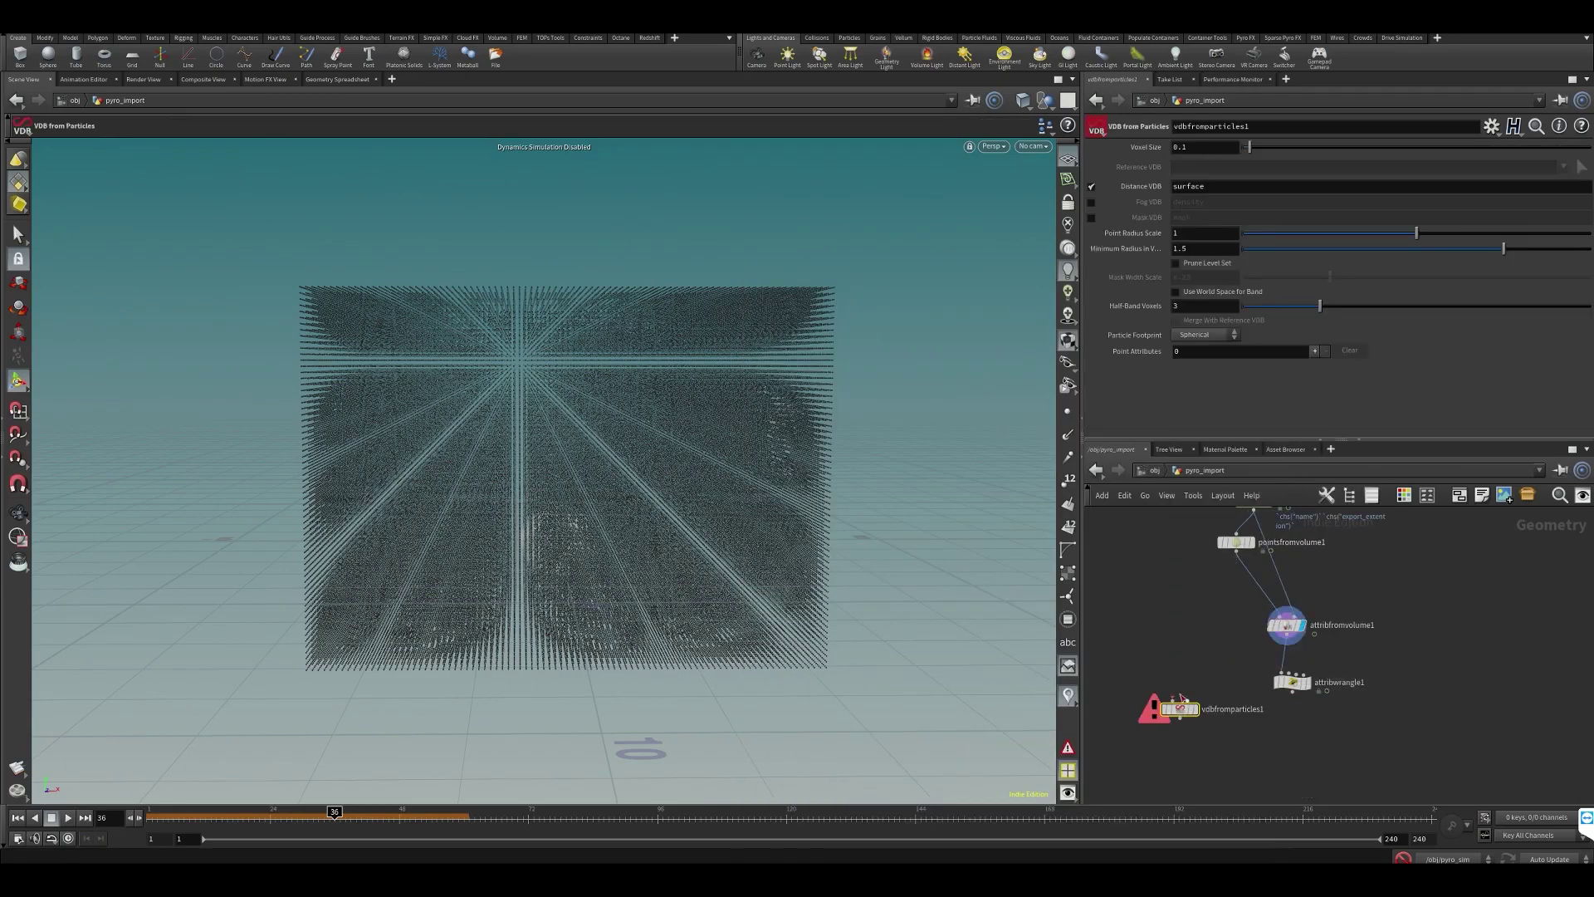
pyautogui.click(1173, 700)
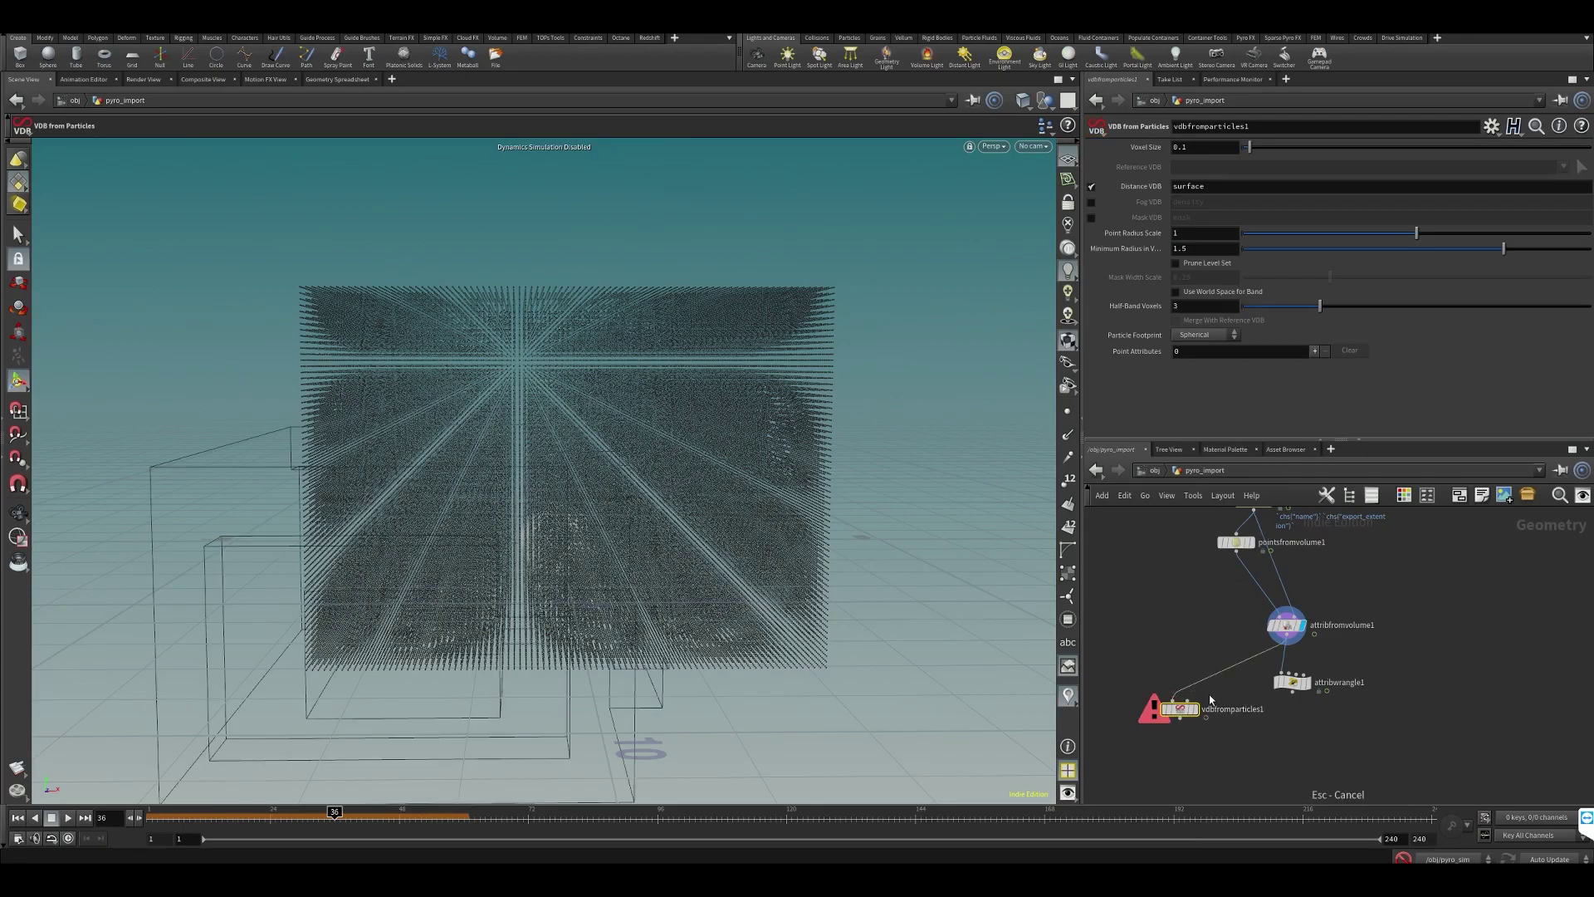
# - Switch the scene's update mode to Manual and make vdbfromparticles1 the displayed node
pyautogui.click(1547, 858)
pyautogui.click(1524, 841)
pyautogui.moveTo(1173, 591); pyautogui.dragTo(1182, 645, button='middle')
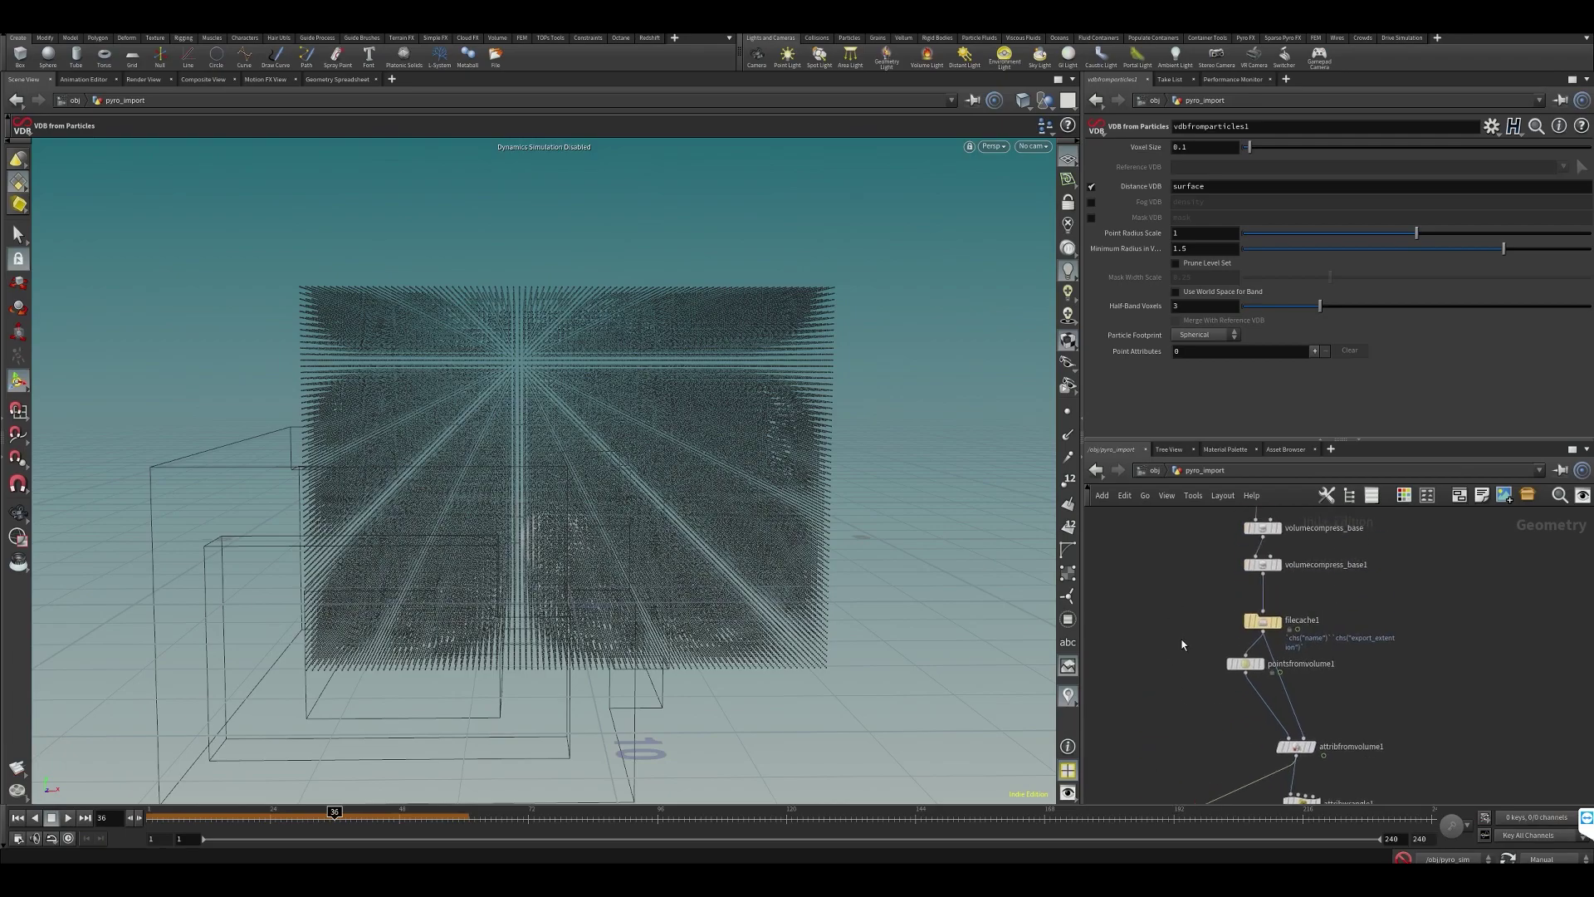
# - Reuse the point separation expression ch("../../pyro_sim/pyro/divsize") for the Voxel Size, Point Radius Scale and Minimum Radius of vdbfromparticles1
pyautogui.click(1245, 663)
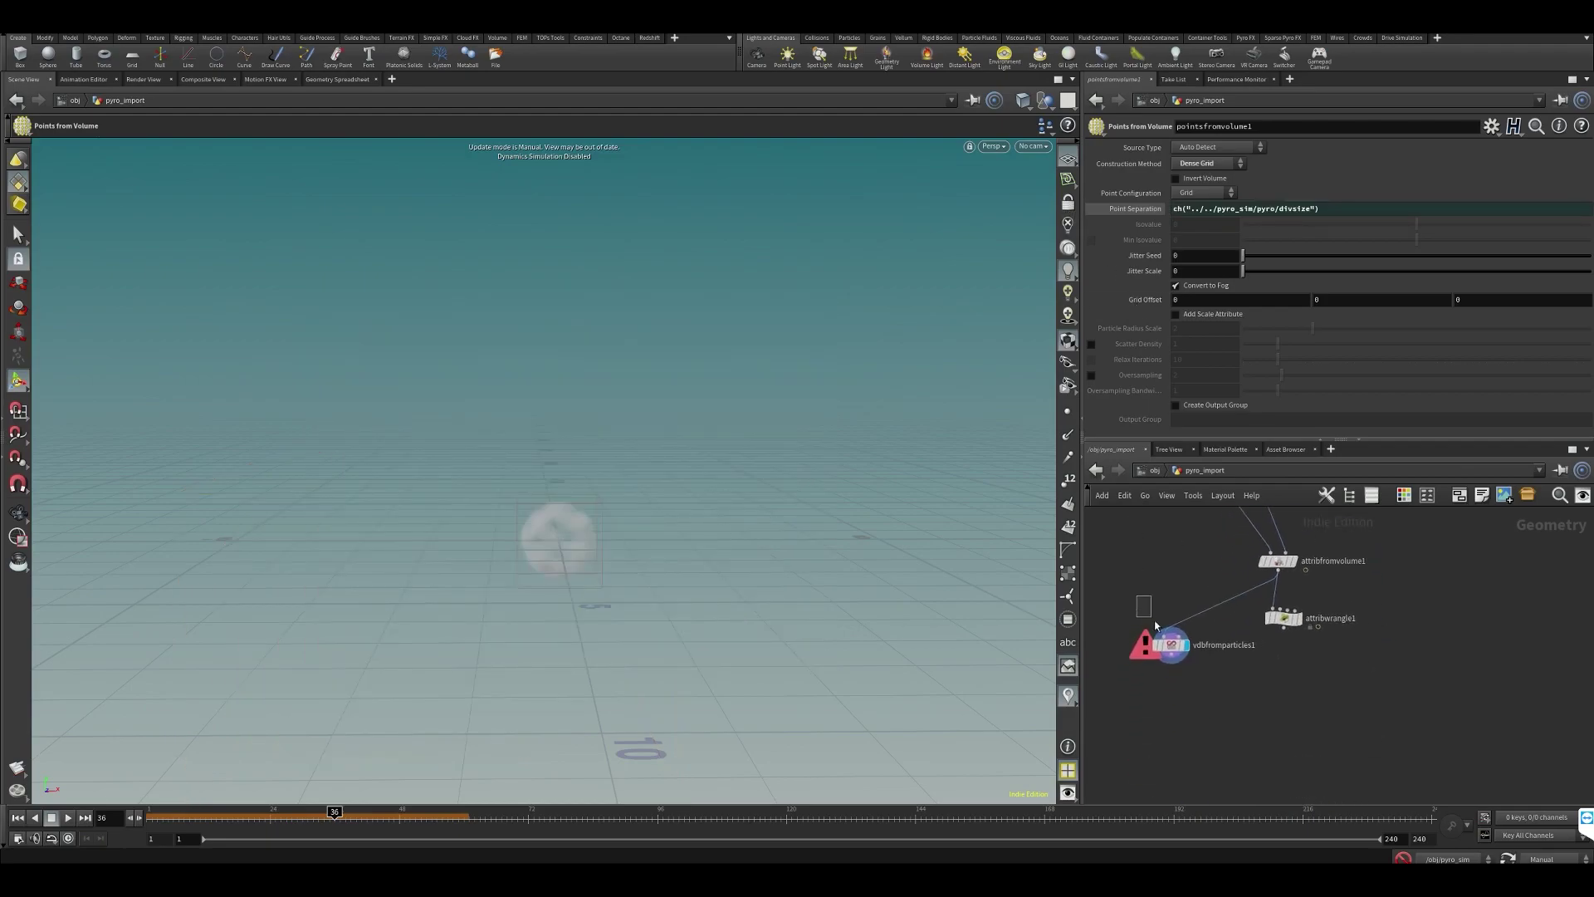
pyautogui.click(1169, 645)
pyautogui.doubleClick(1203, 146)
pyautogui.write('ch("../../pyro_sim/pyro/divsize")')
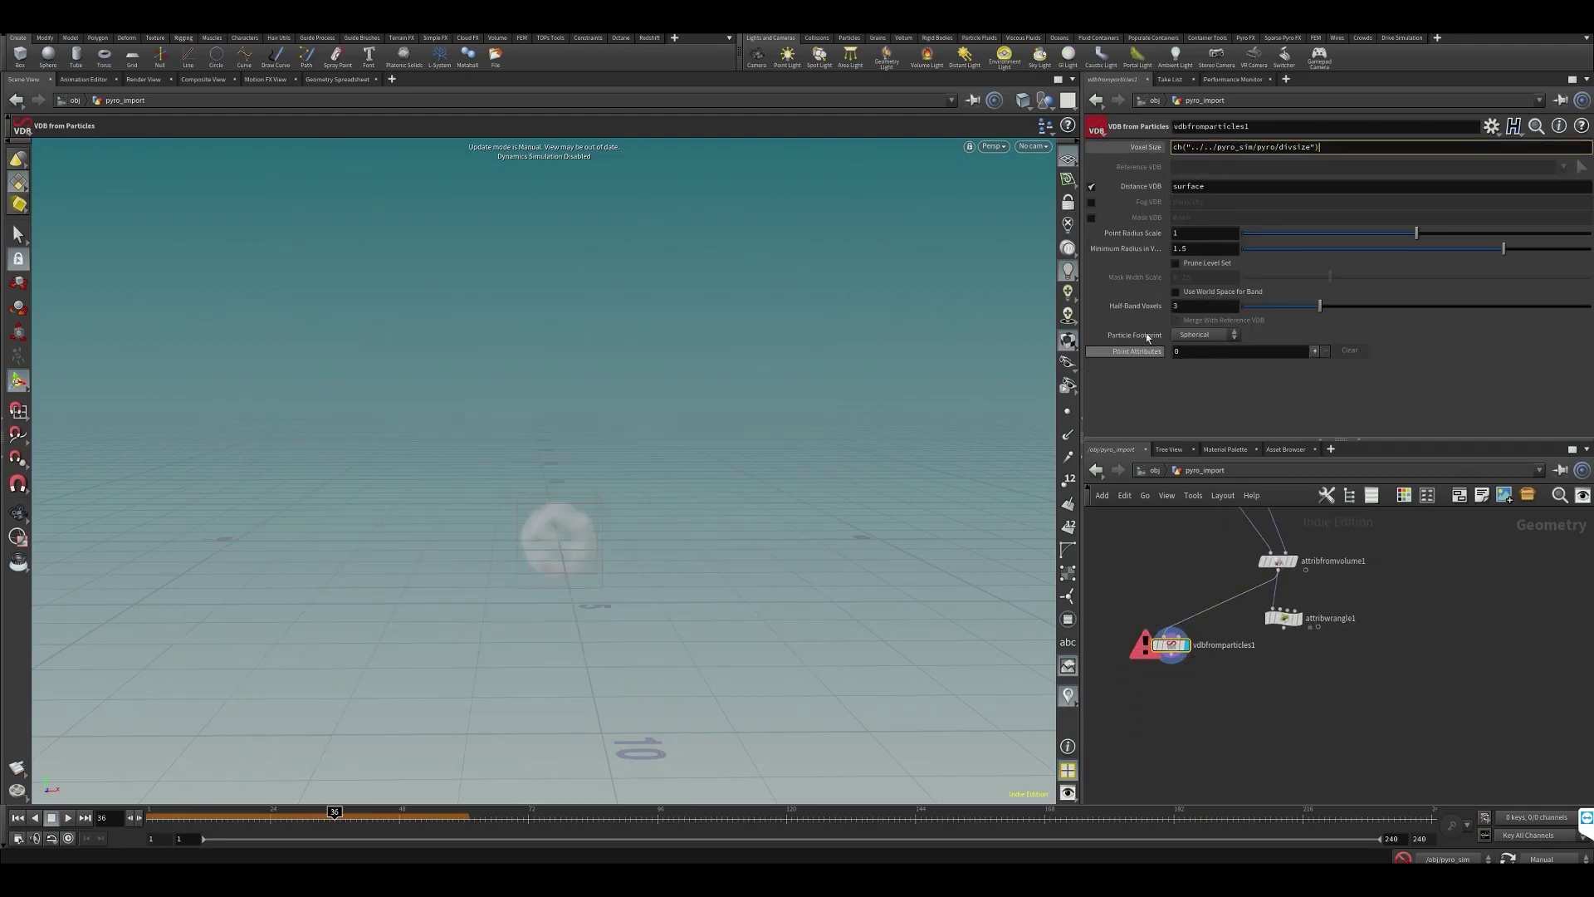
pyautogui.doubleClick(1185, 233)
pyautogui.write('ch("../../pyro_sim/pyro/divsize")')
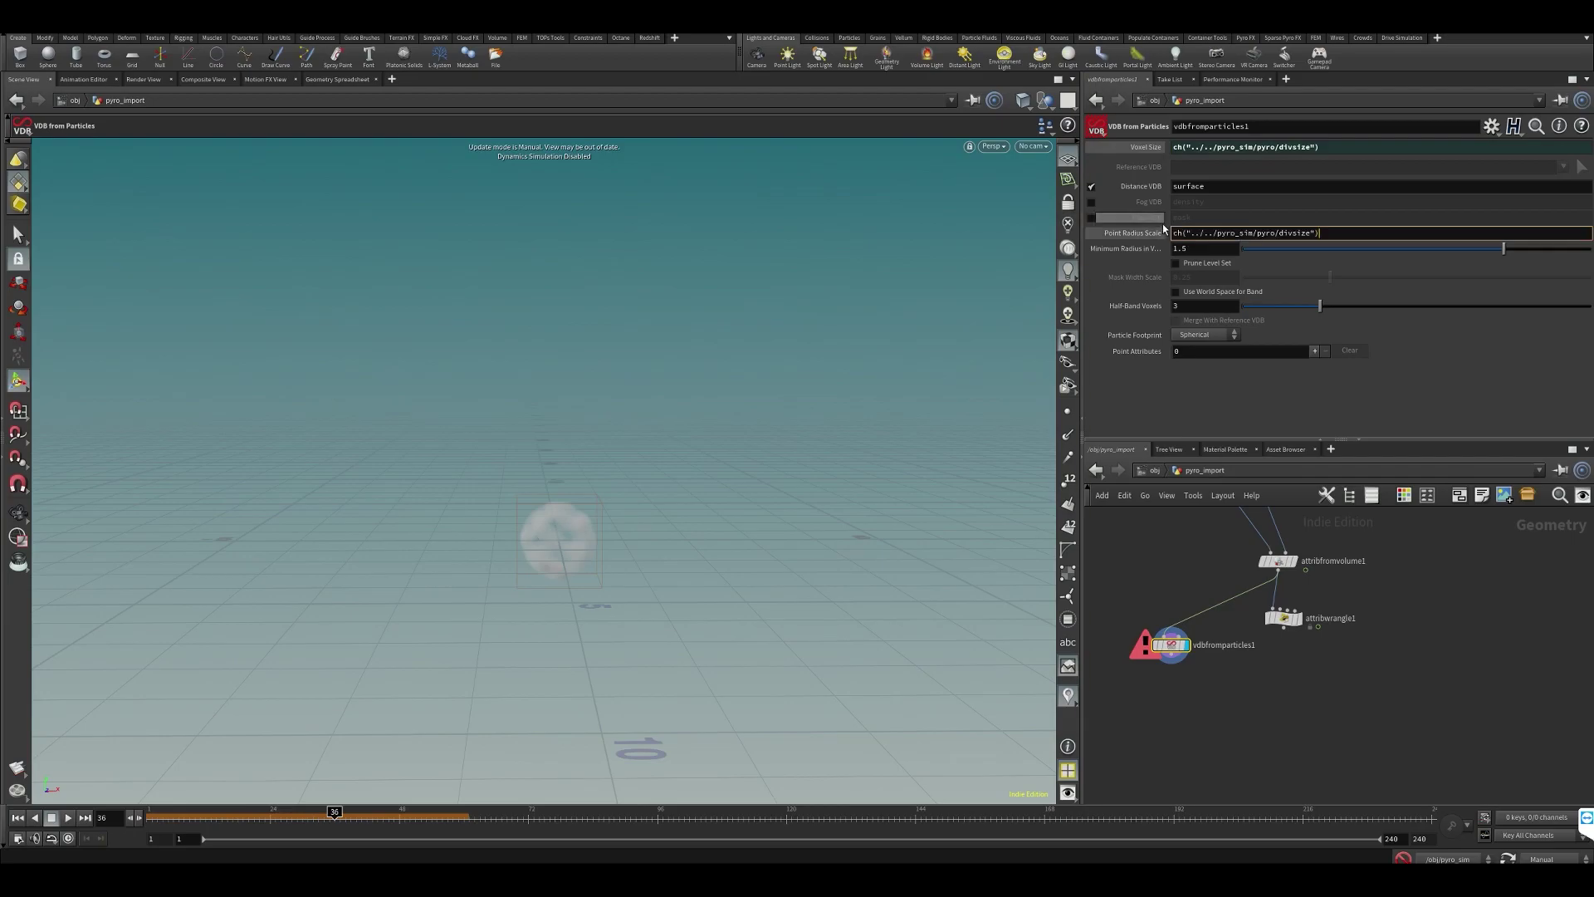
pyautogui.doubleClick(1189, 248)
pyautogui.write('ch("../../pyro_sim/pyro/divsize")')
pyautogui.press('Return')
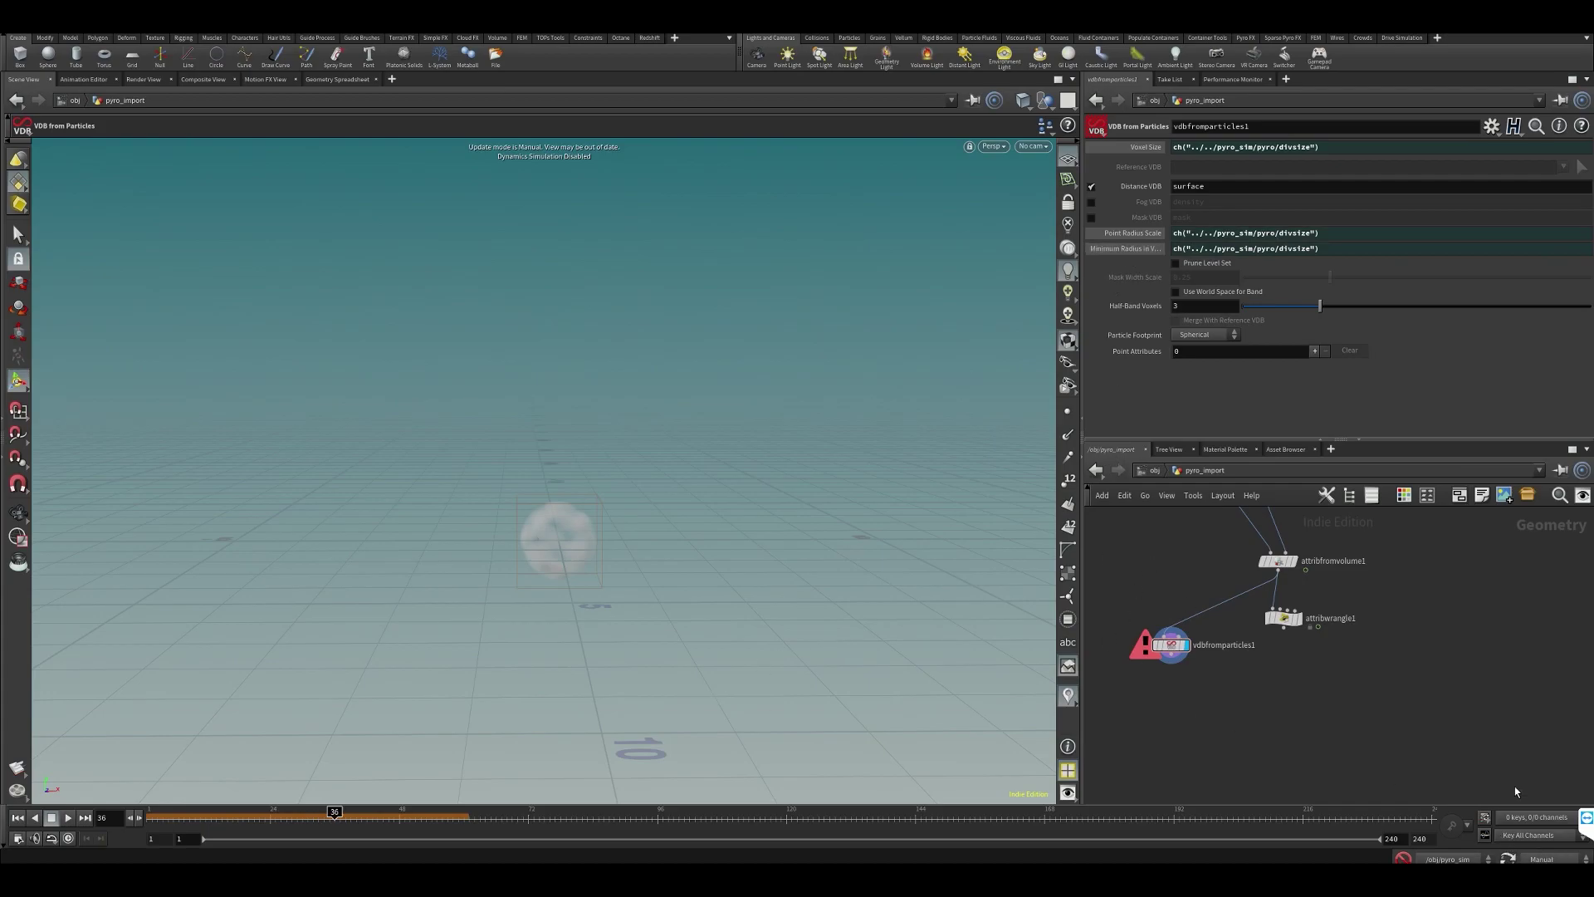
# - Restore Auto Update and make vdbfromparticles1 output a Fog VDB instead of a Distance VDB
pyautogui.click(1541, 858)
pyautogui.click(1537, 822)
pyautogui.press('space')
pyautogui.click(1091, 186)
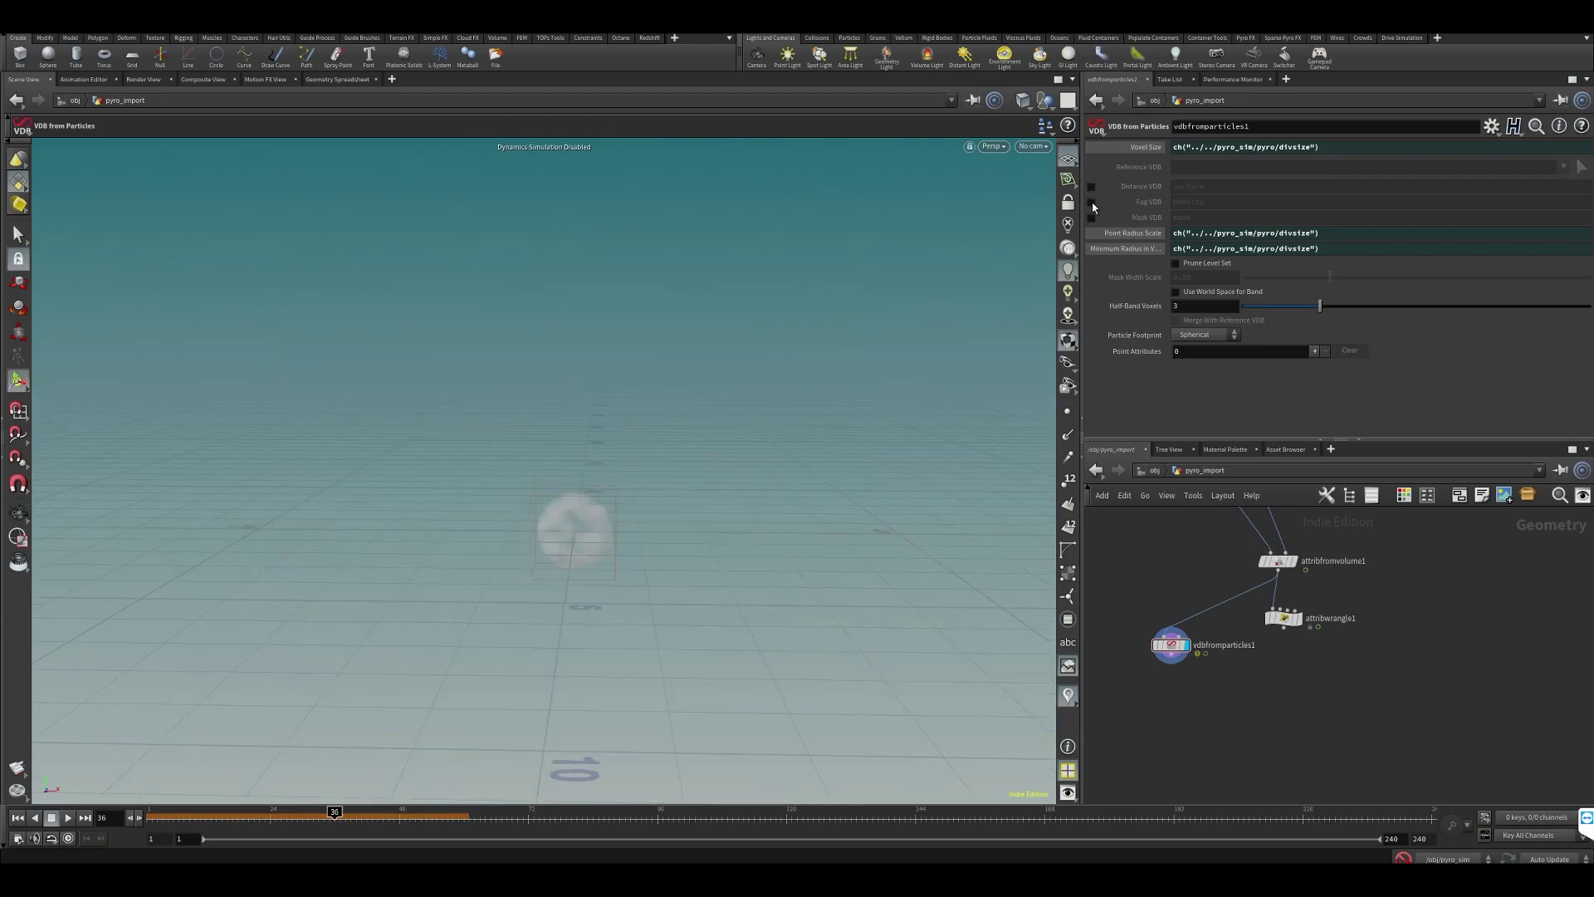
pyautogui.click(1091, 202)
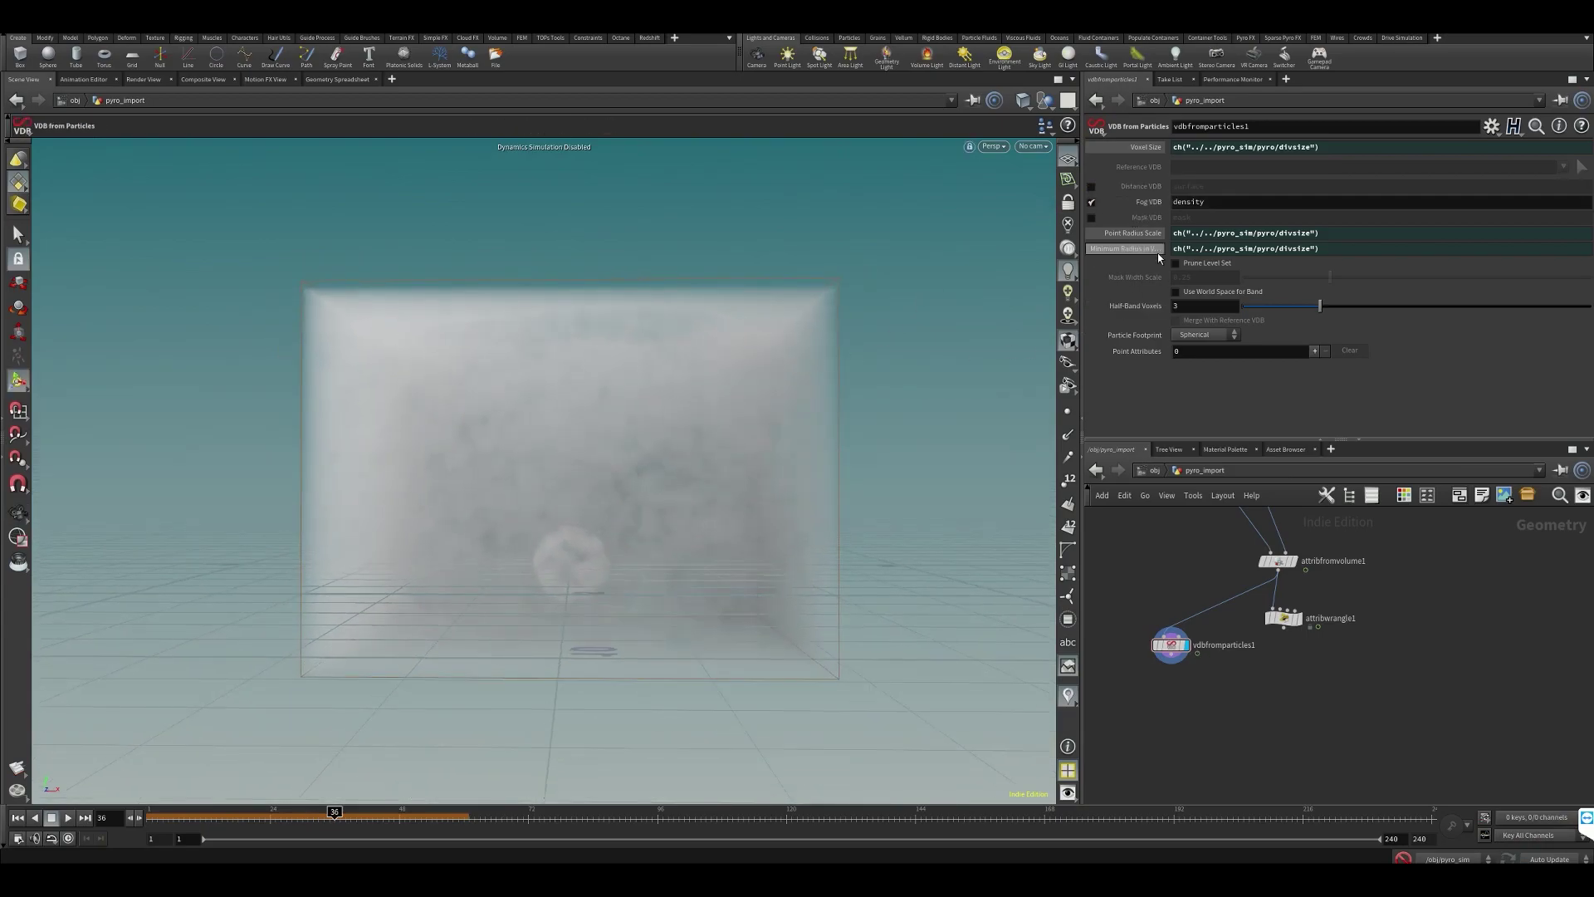
pyautogui.moveTo(1136, 544); pyautogui.dragTo(1139, 576, button='middle')
pyautogui.moveTo(1171, 676); pyautogui.dragTo(1157, 686)
pyautogui.press('space')
pyautogui.press('Return')
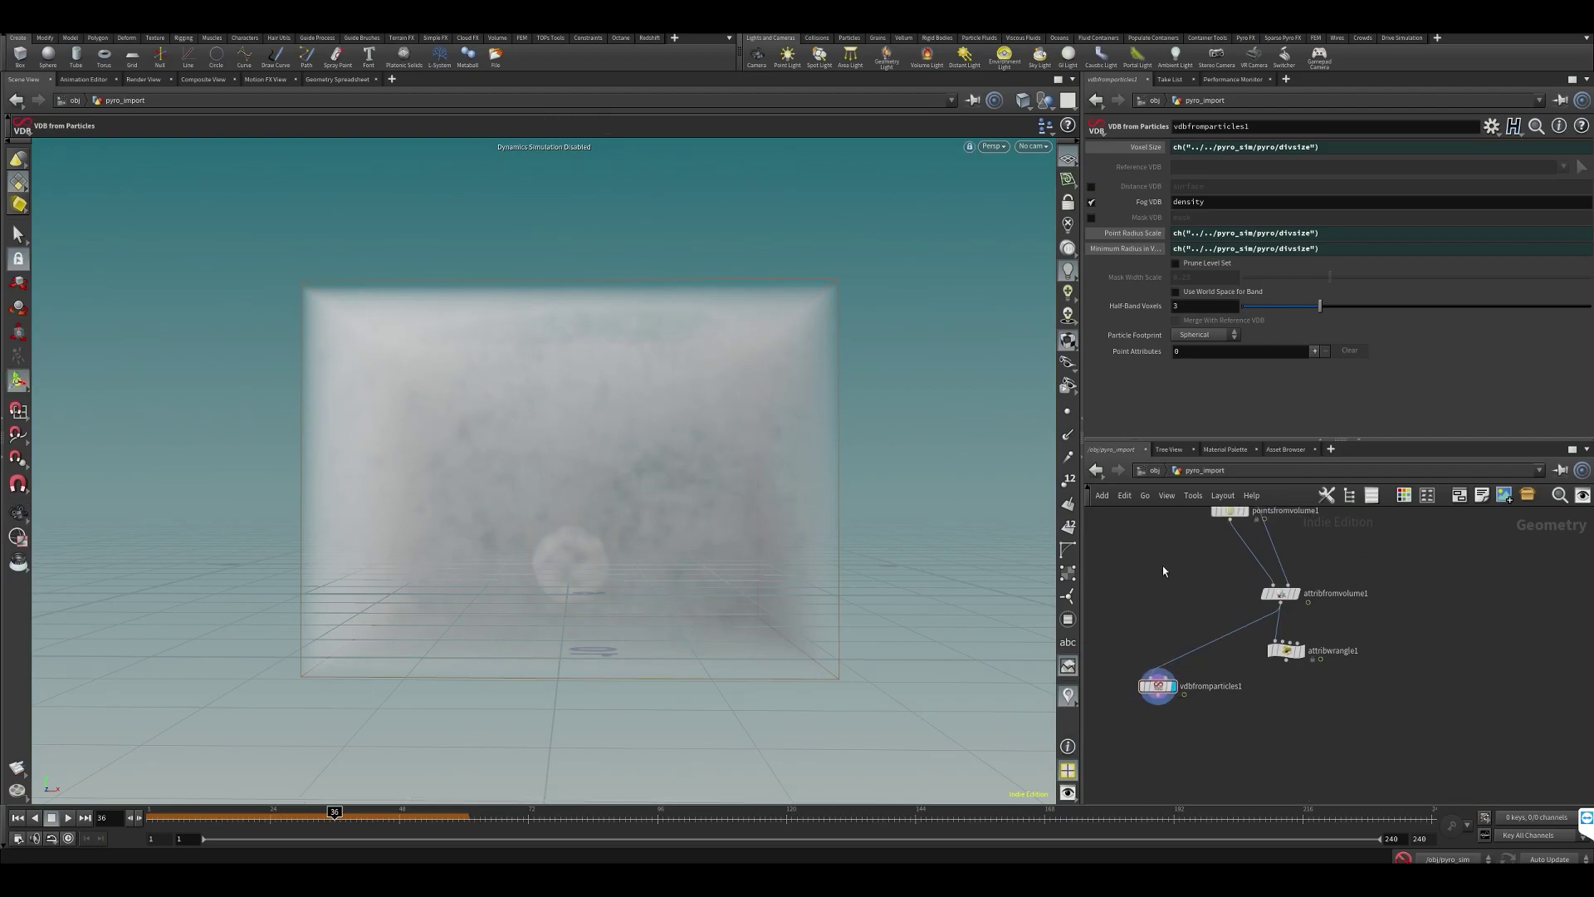
# - Display attribfromvolume1 and examine its points' density values in the geometry spreadsheet
pyautogui.moveTo(1389, 641); pyautogui.dragTo(1386, 656, button='middle')
pyautogui.click(1292, 609)
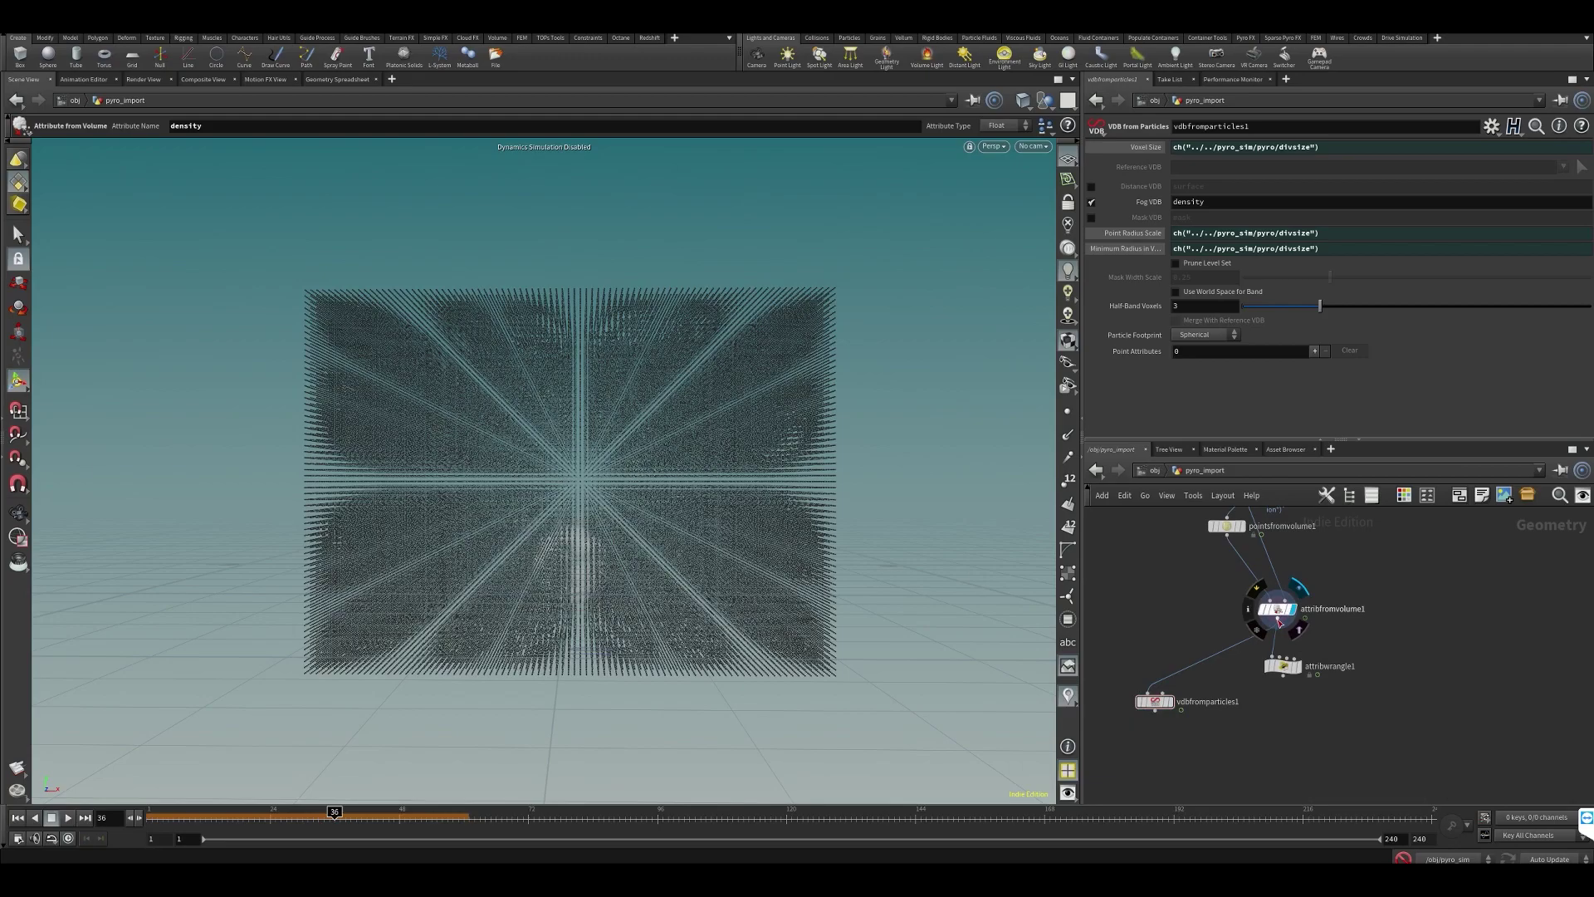
pyautogui.click(1272, 609)
pyautogui.moveTo(698, 461)
pyautogui.keyDown('alt'); pyautogui.mouseDown()
pyautogui.moveTo(708, 473)
pyautogui.moveTo(697, 466)
pyautogui.mouseUp(); pyautogui.keyUp('alt')
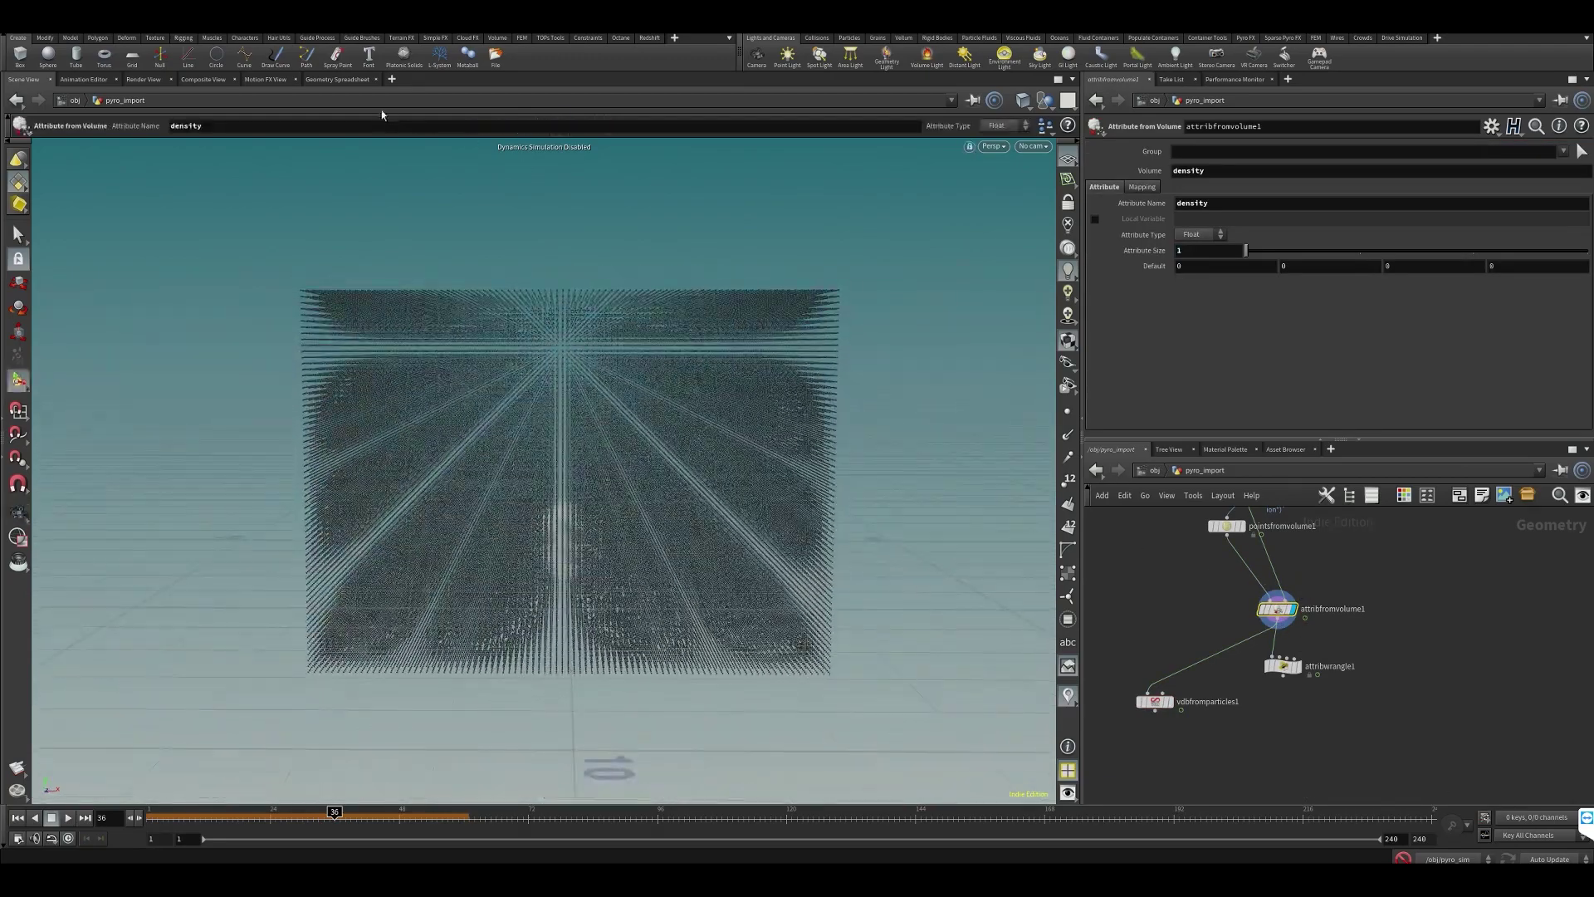
pyautogui.click(338, 80)
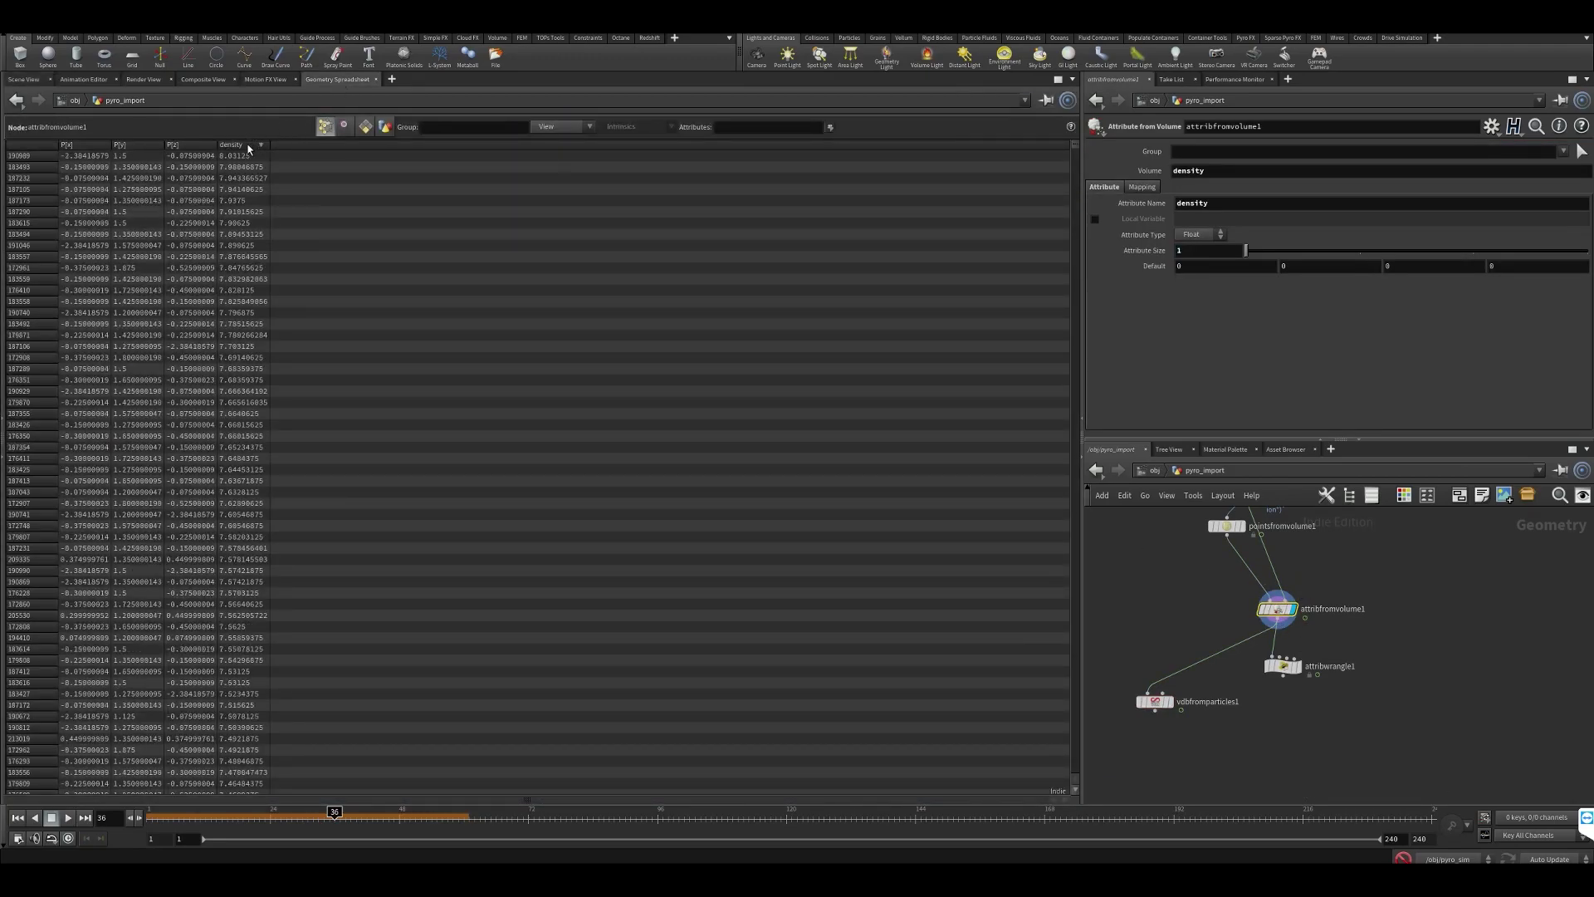
pyautogui.click(23, 81)
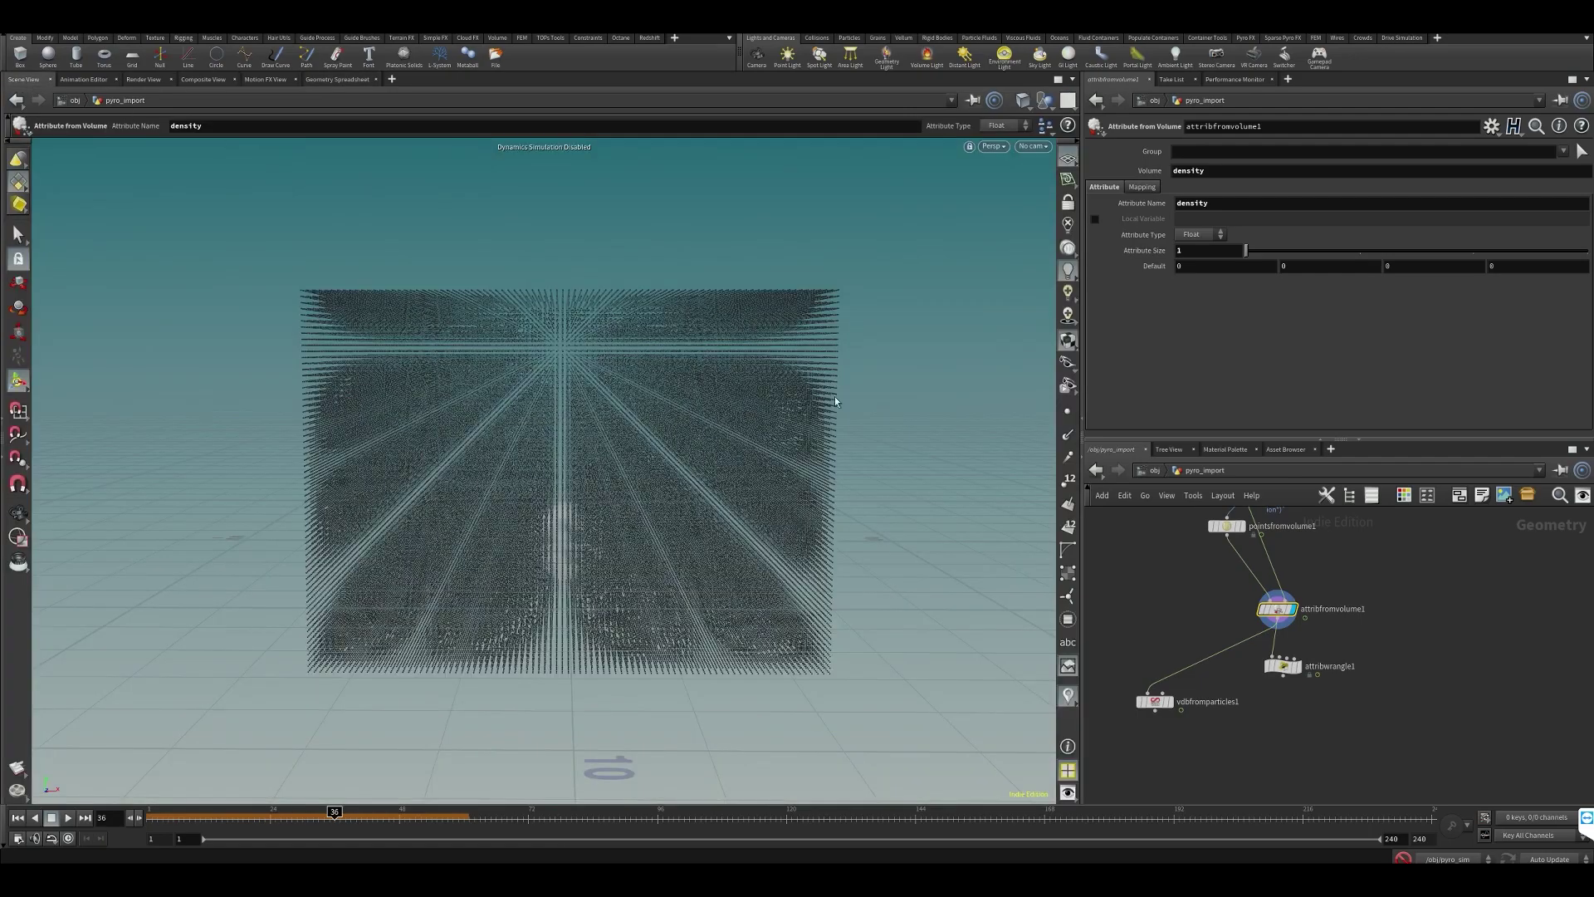
# - Display vdbfromparticles1 again and inspect the node information of attribfromvolume1 and vdbfromparticles1
pyautogui.click(1171, 701)
pyautogui.click(1154, 701)
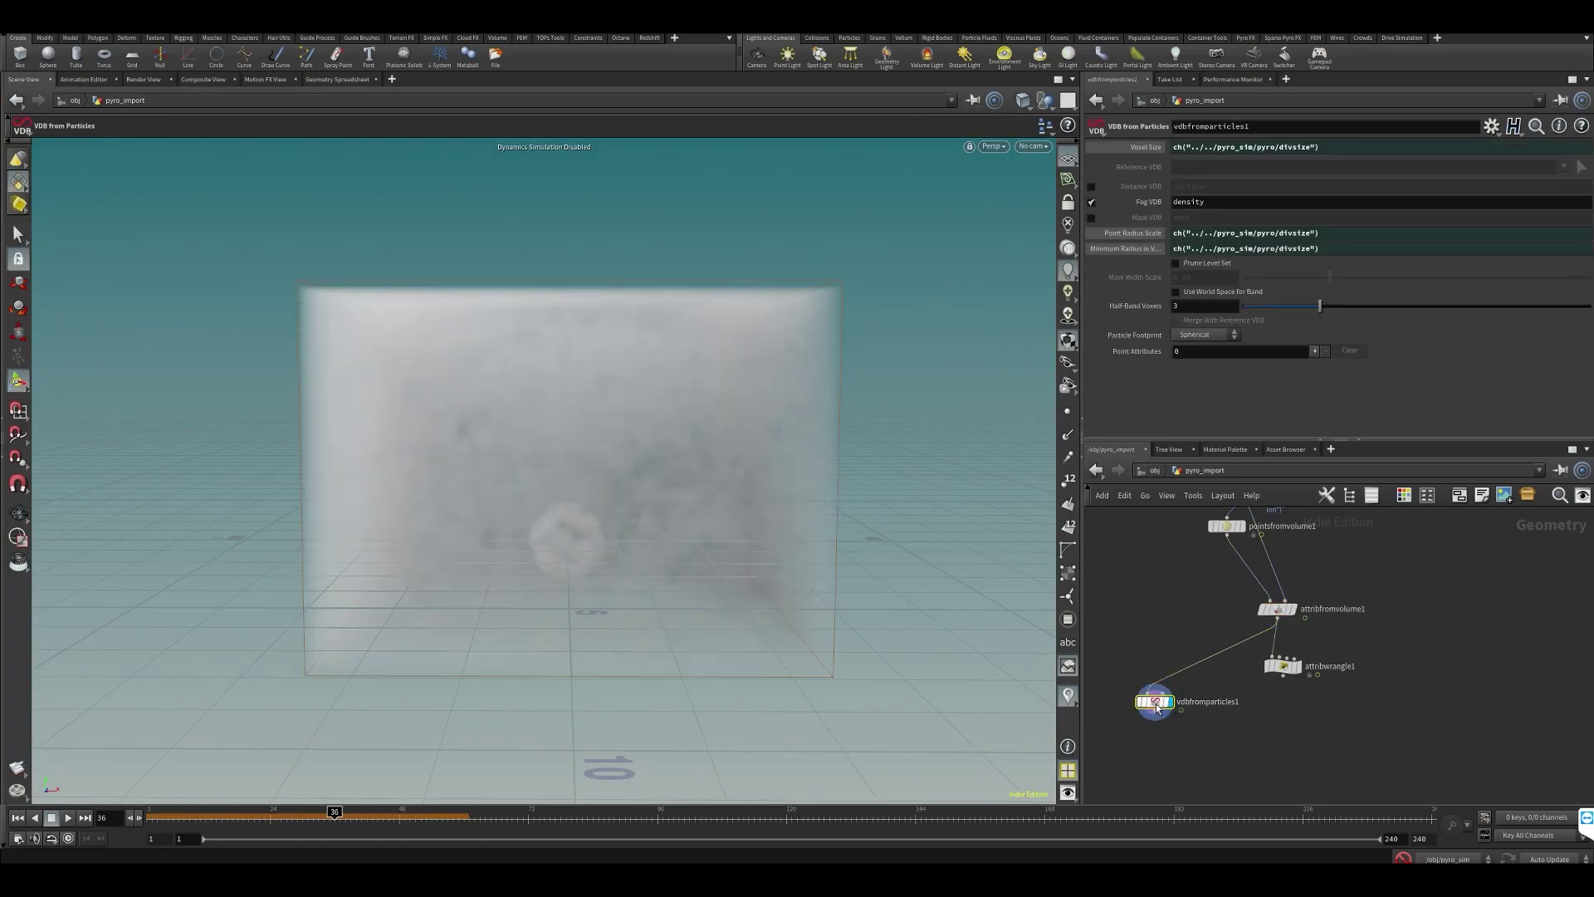
pyautogui.middleClick(1279, 612)
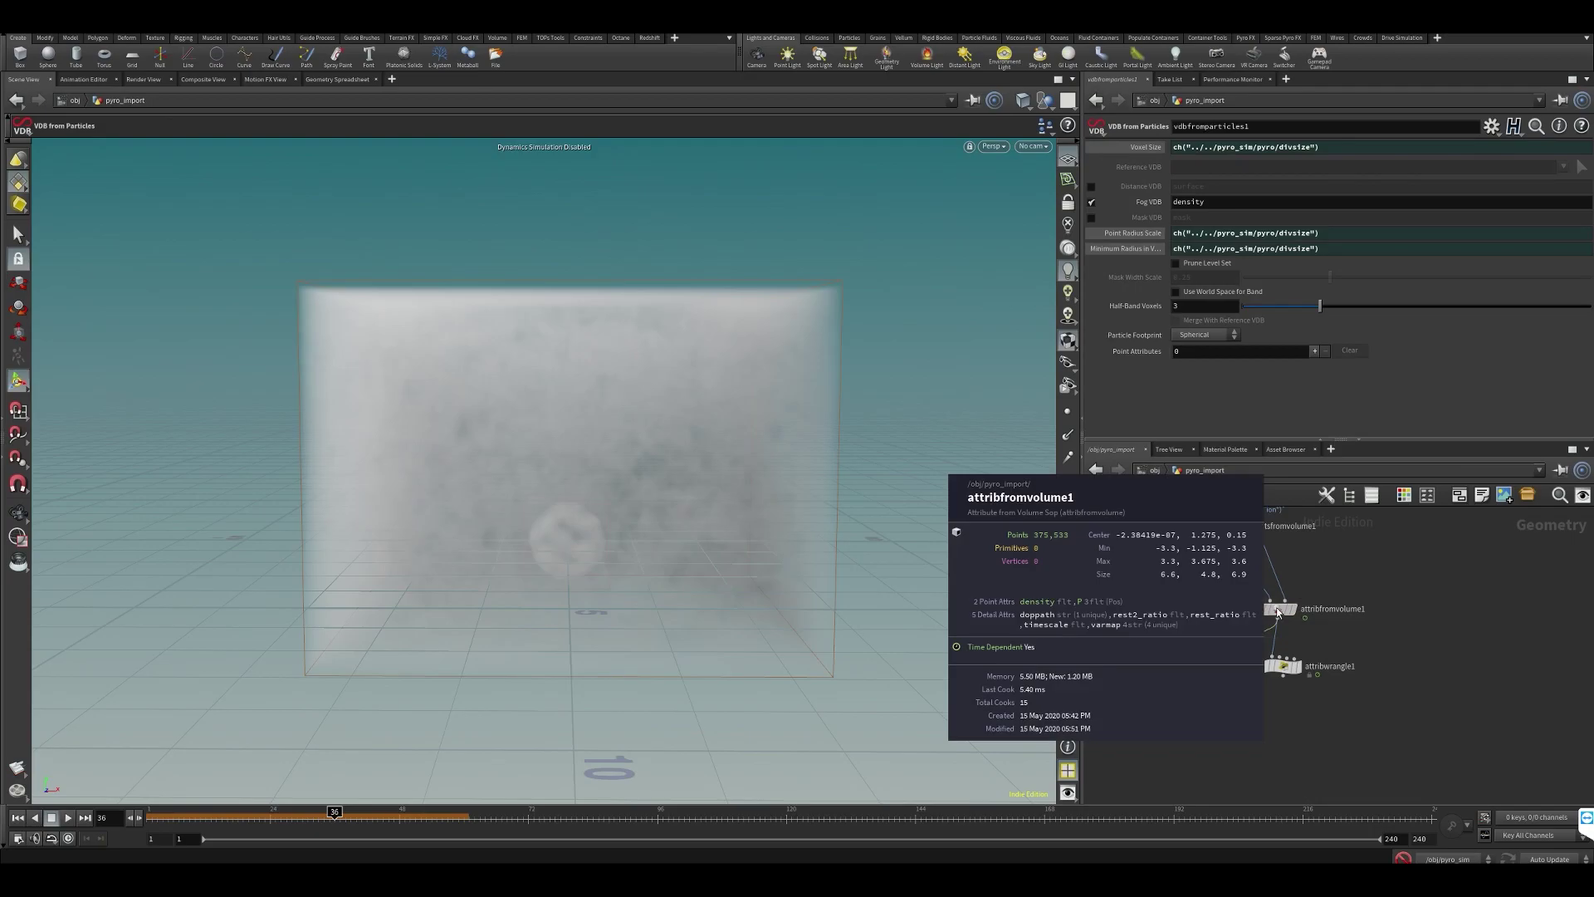
pyautogui.moveTo(913, 455); pyautogui.dragTo(793, 523)
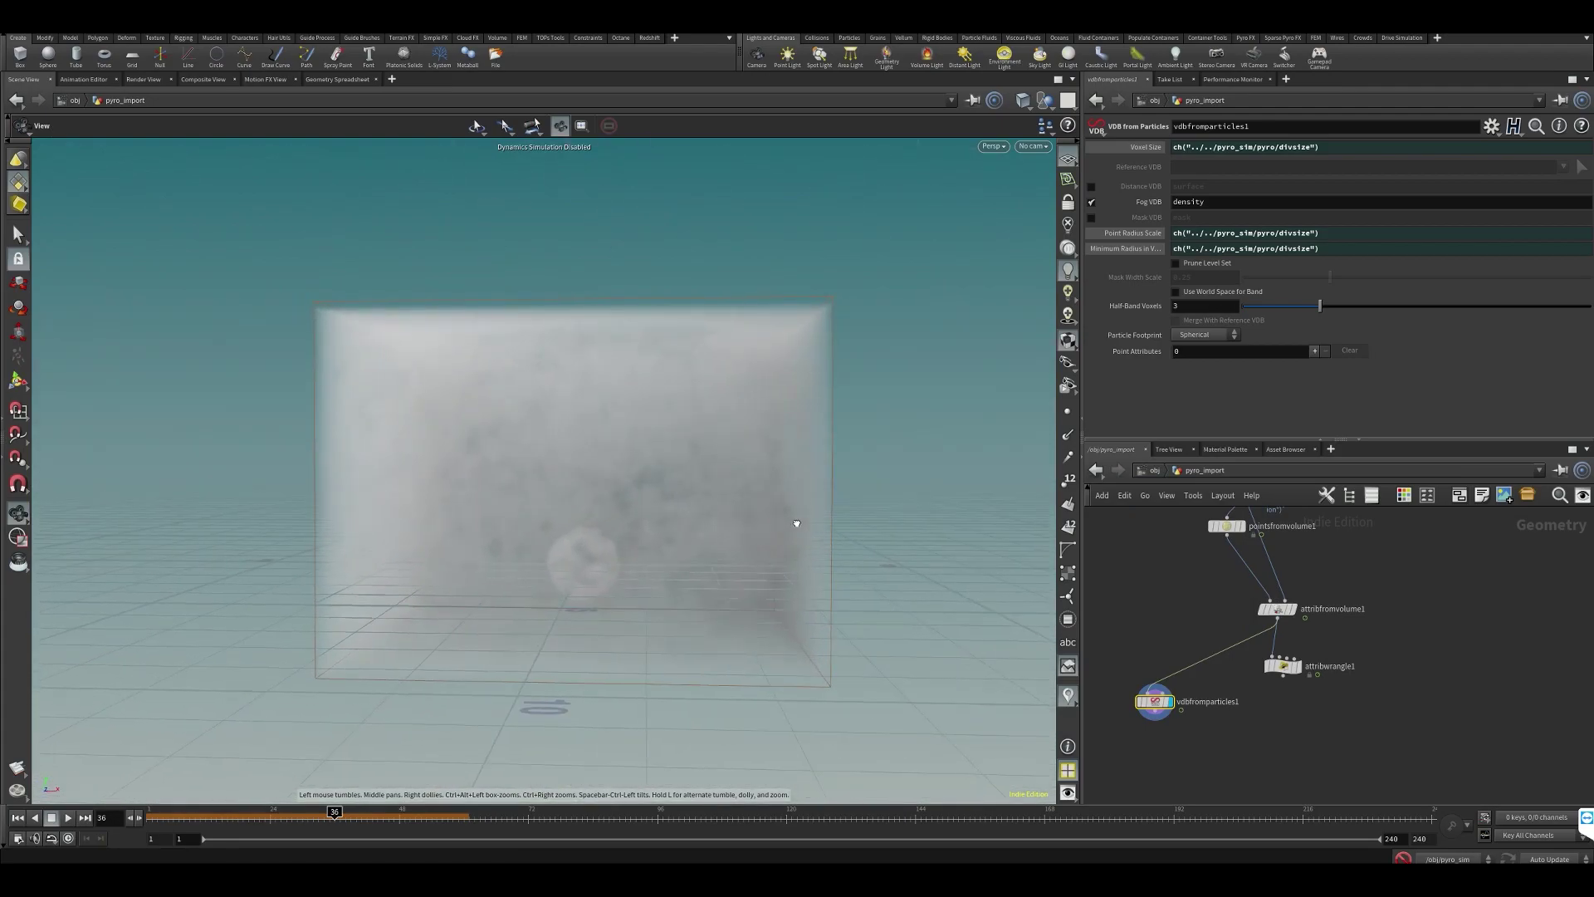
pyautogui.press('Return')
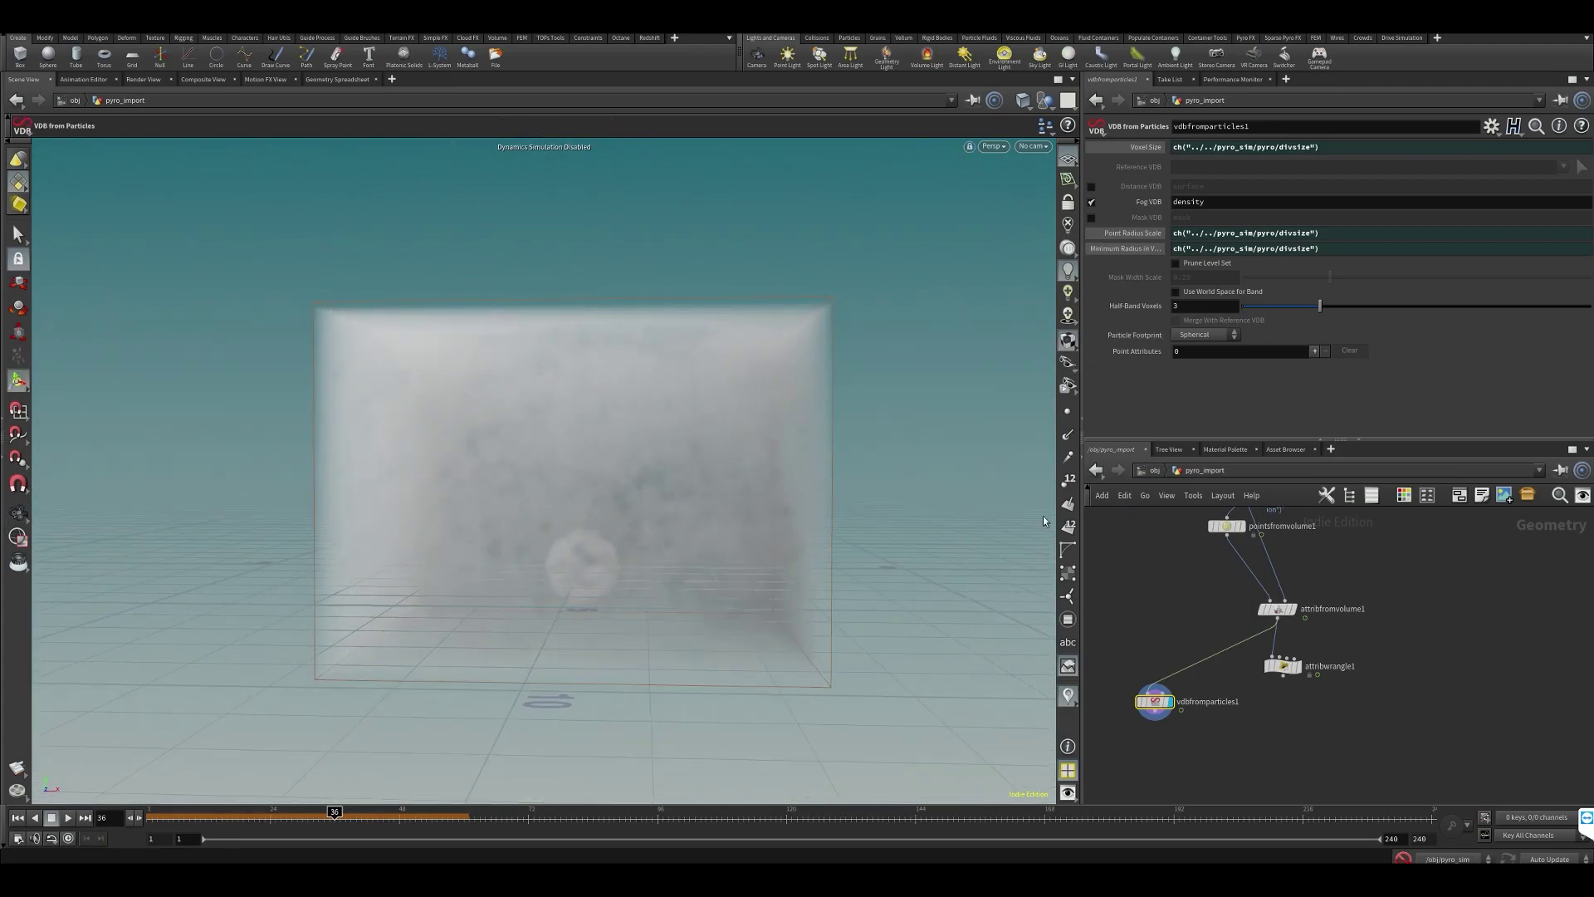
pyautogui.click(1279, 609)
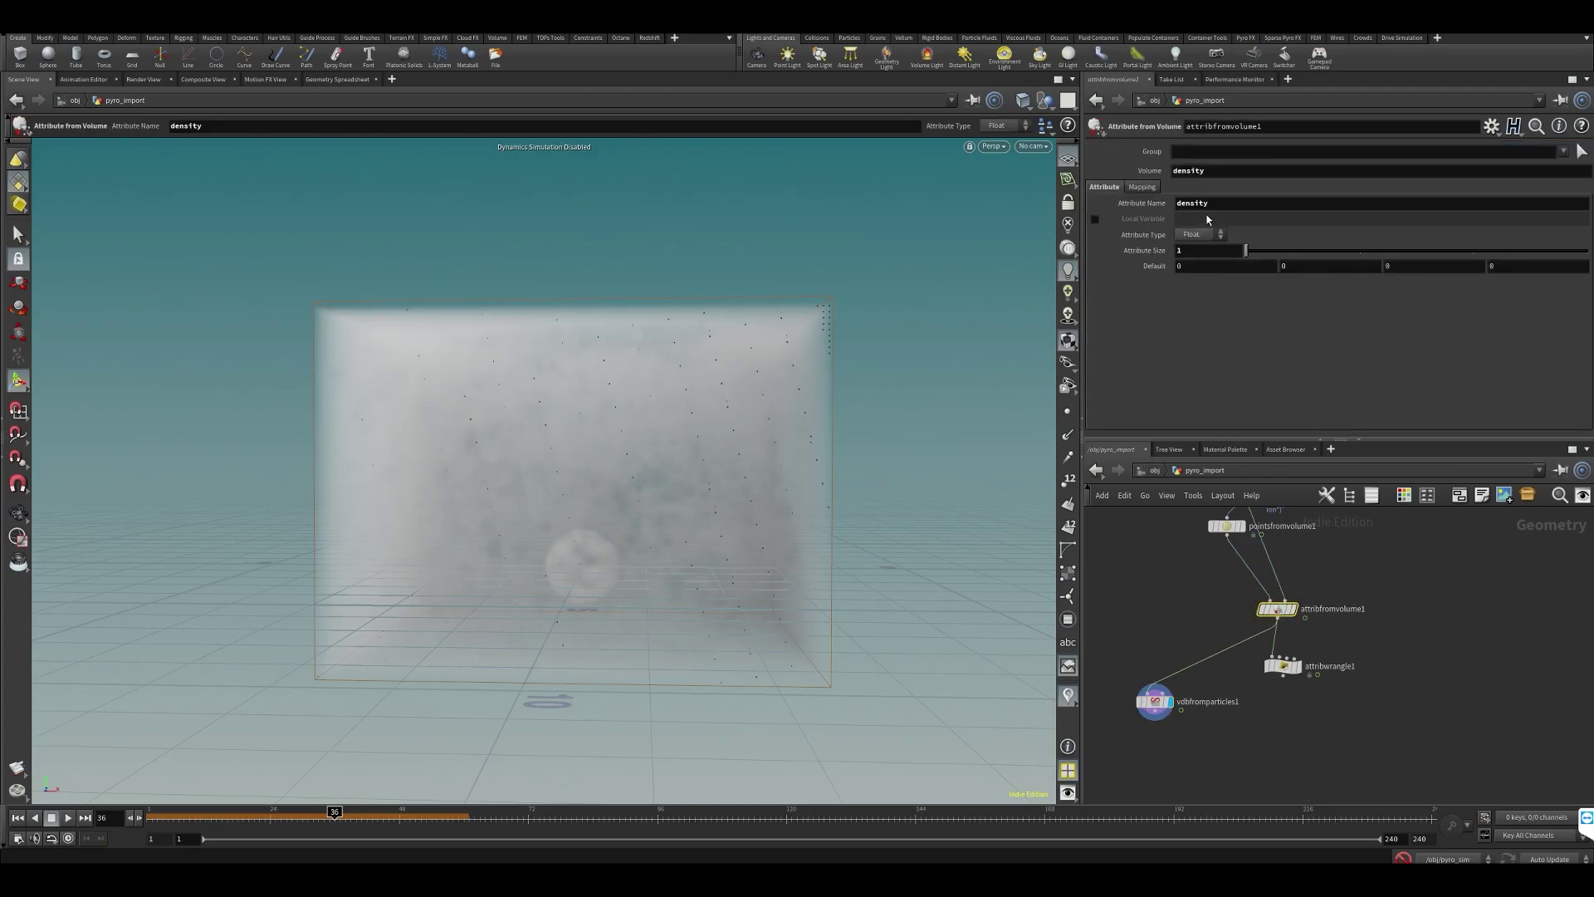
pyautogui.click(1154, 702)
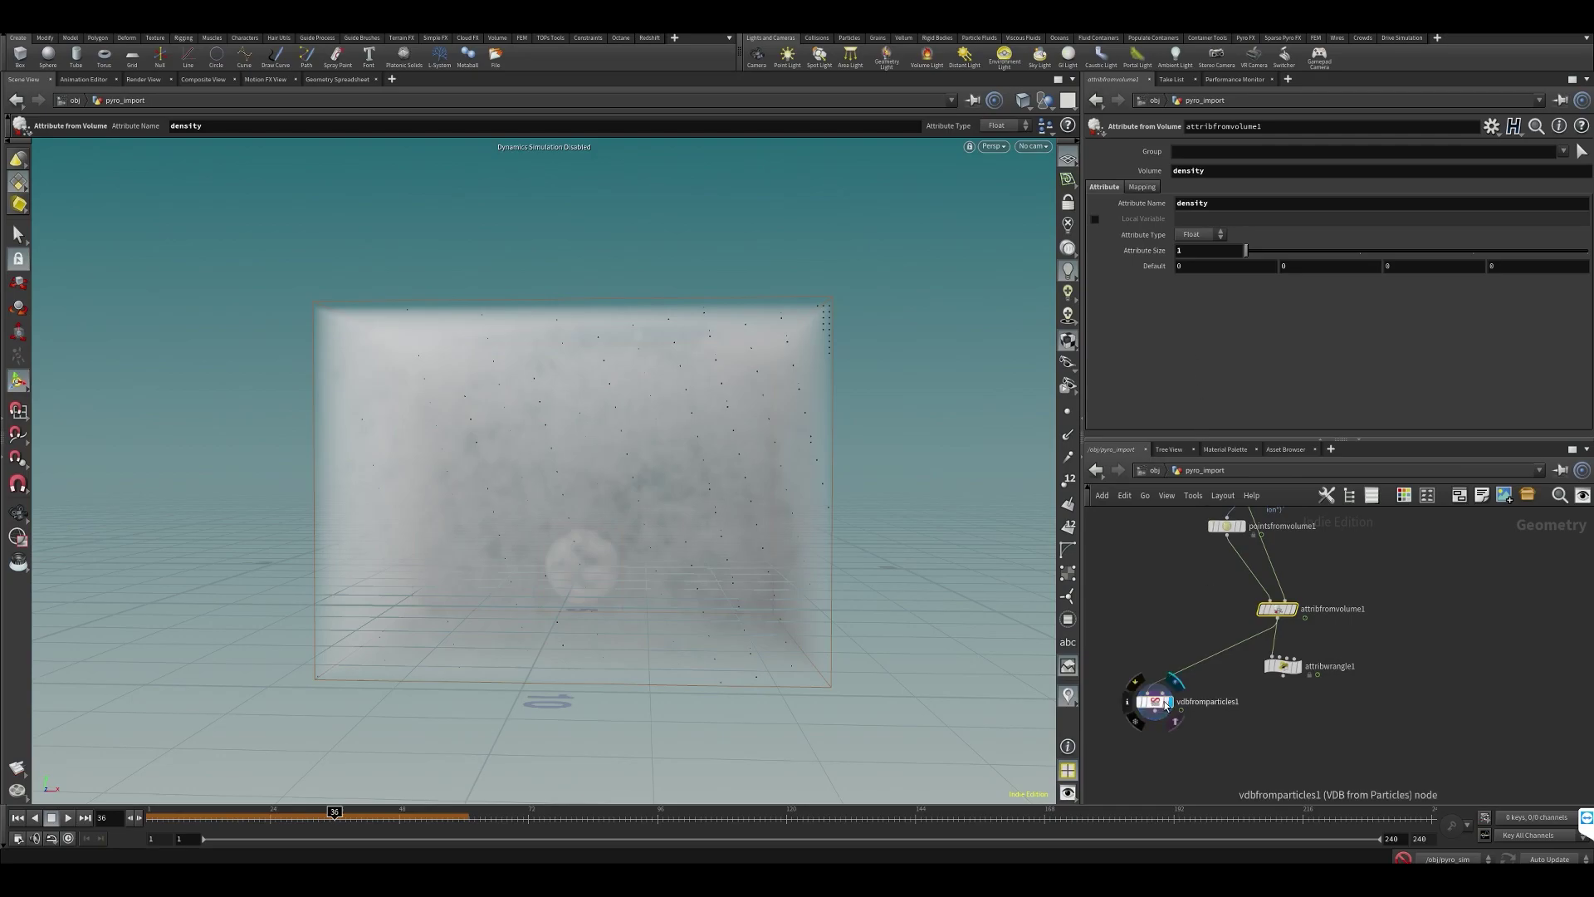
pyautogui.middleClick(1154, 702)
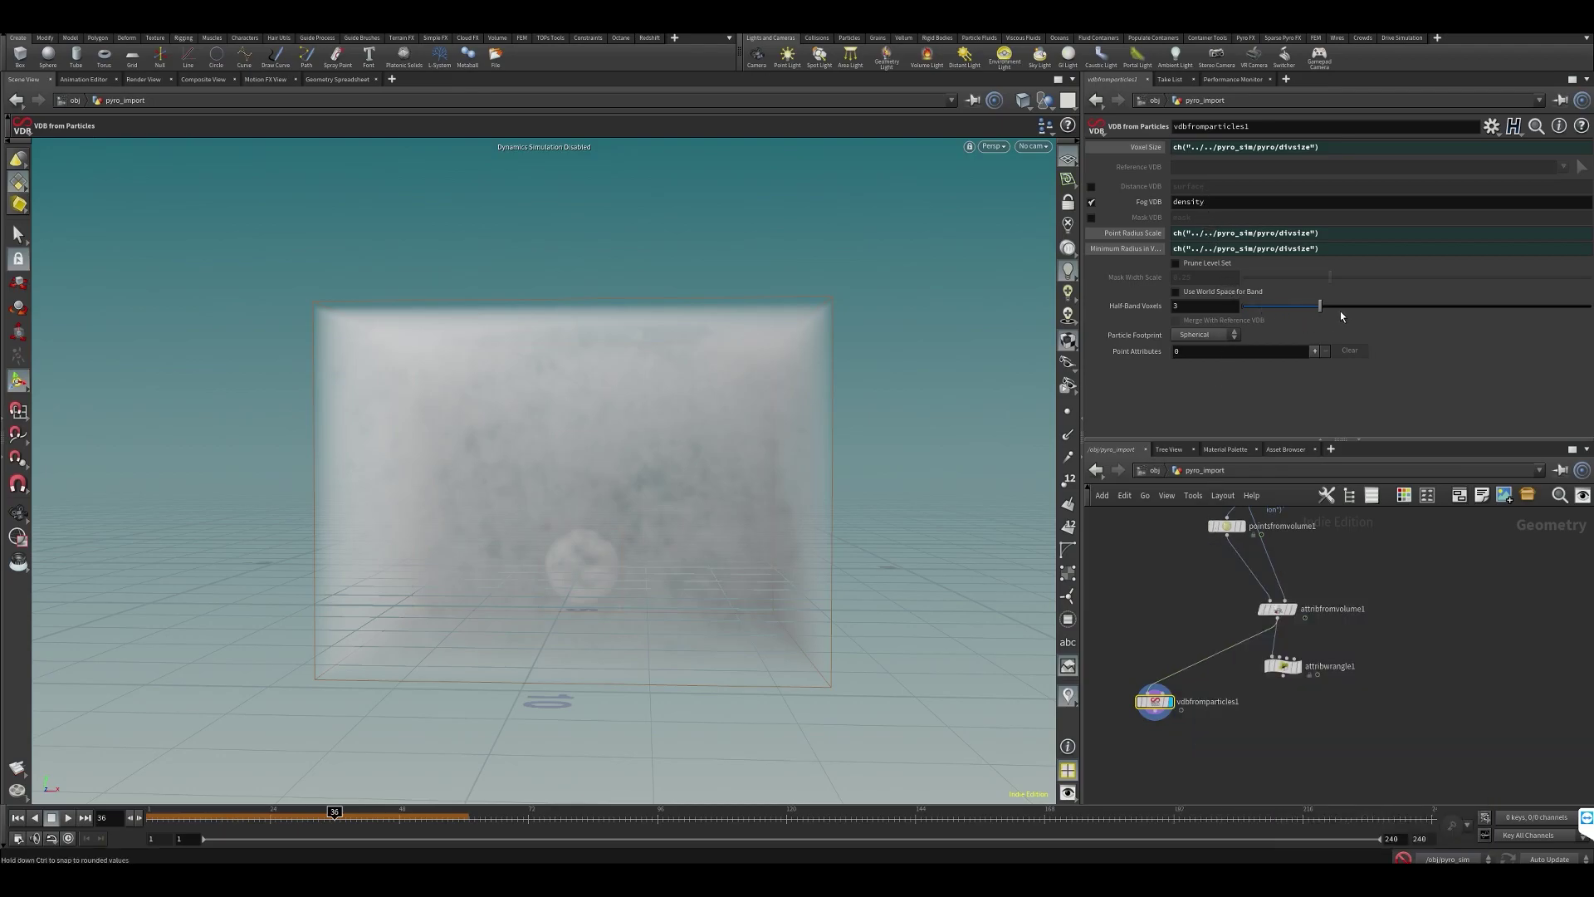
# - Turn off Fog VDB on vdbfromparticles1 and add one point attribute entry for density with the VDB name density
pyautogui.click(1092, 202)
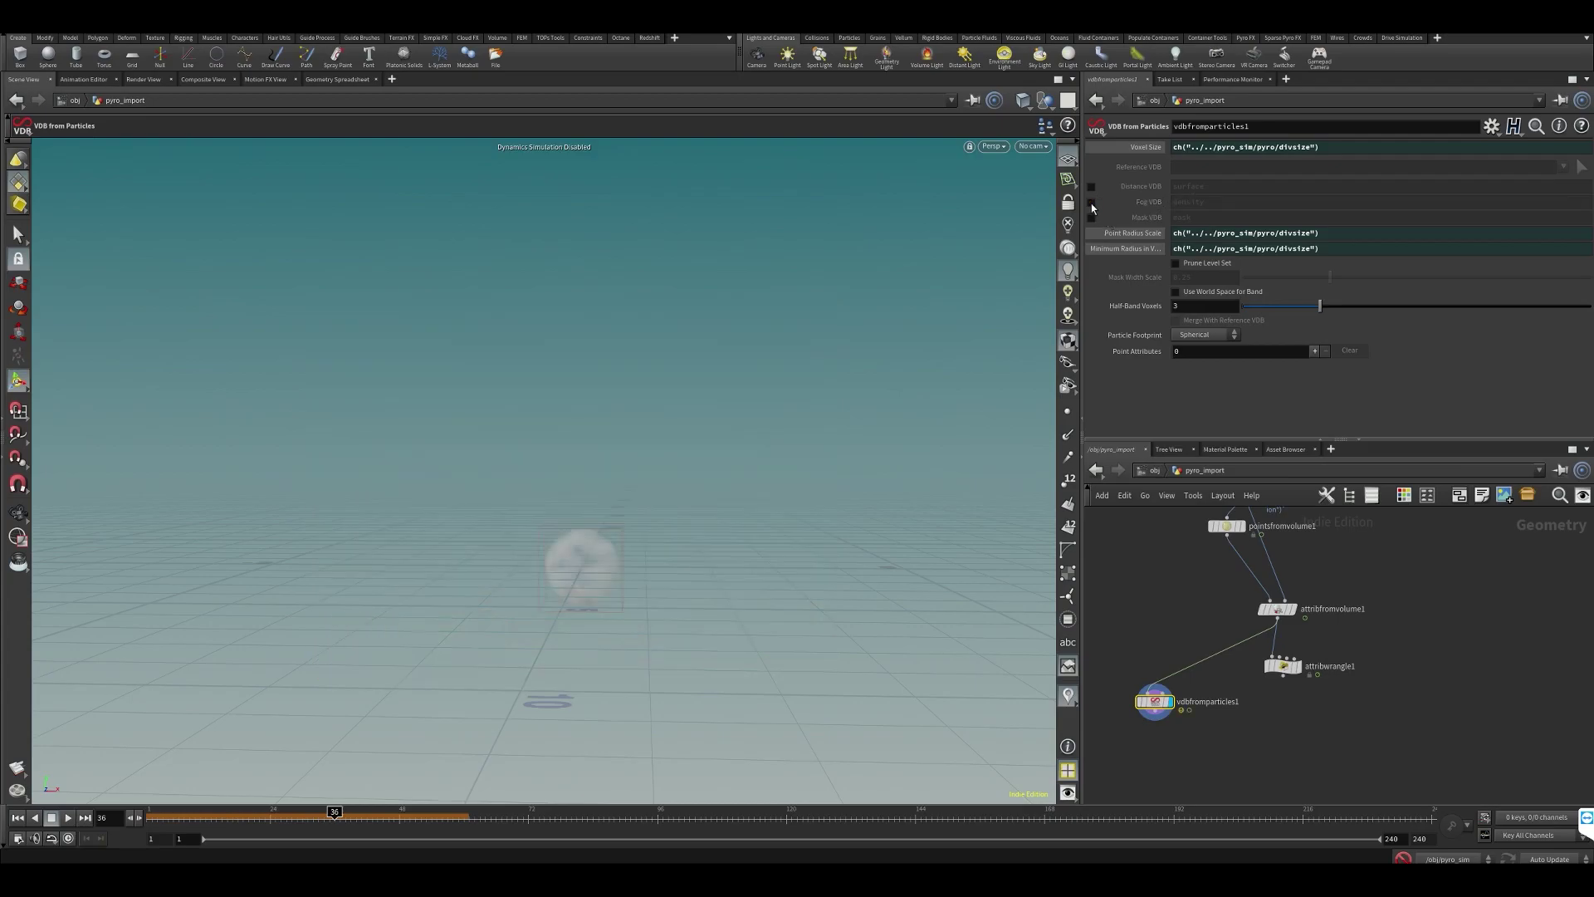
pyautogui.click(1314, 351)
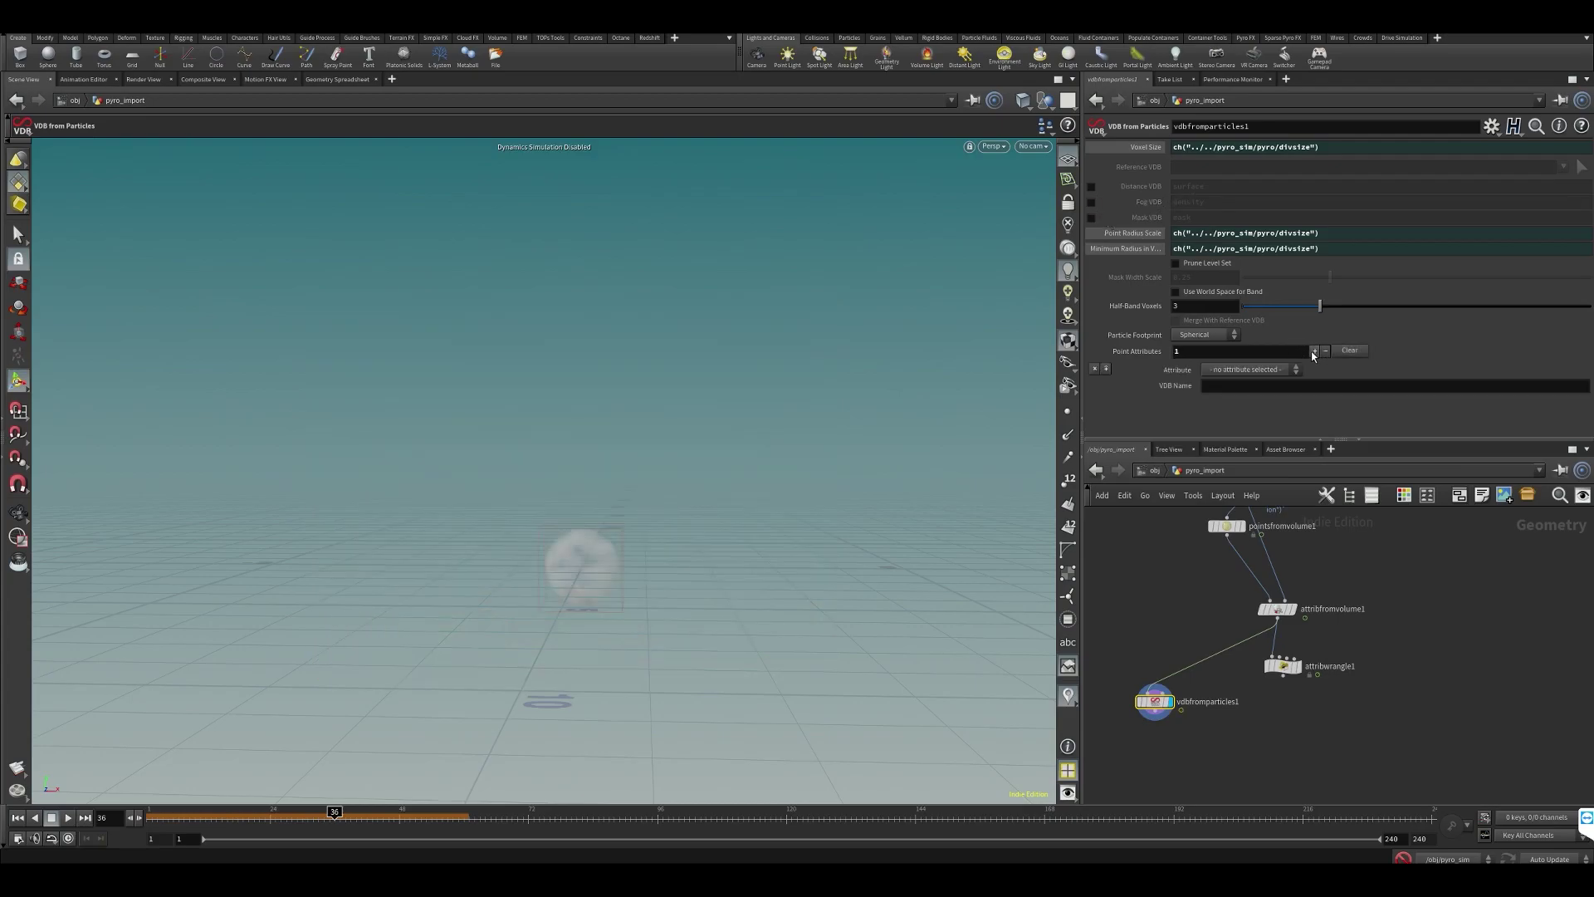
pyautogui.click(1253, 371)
pyautogui.click(1283, 415)
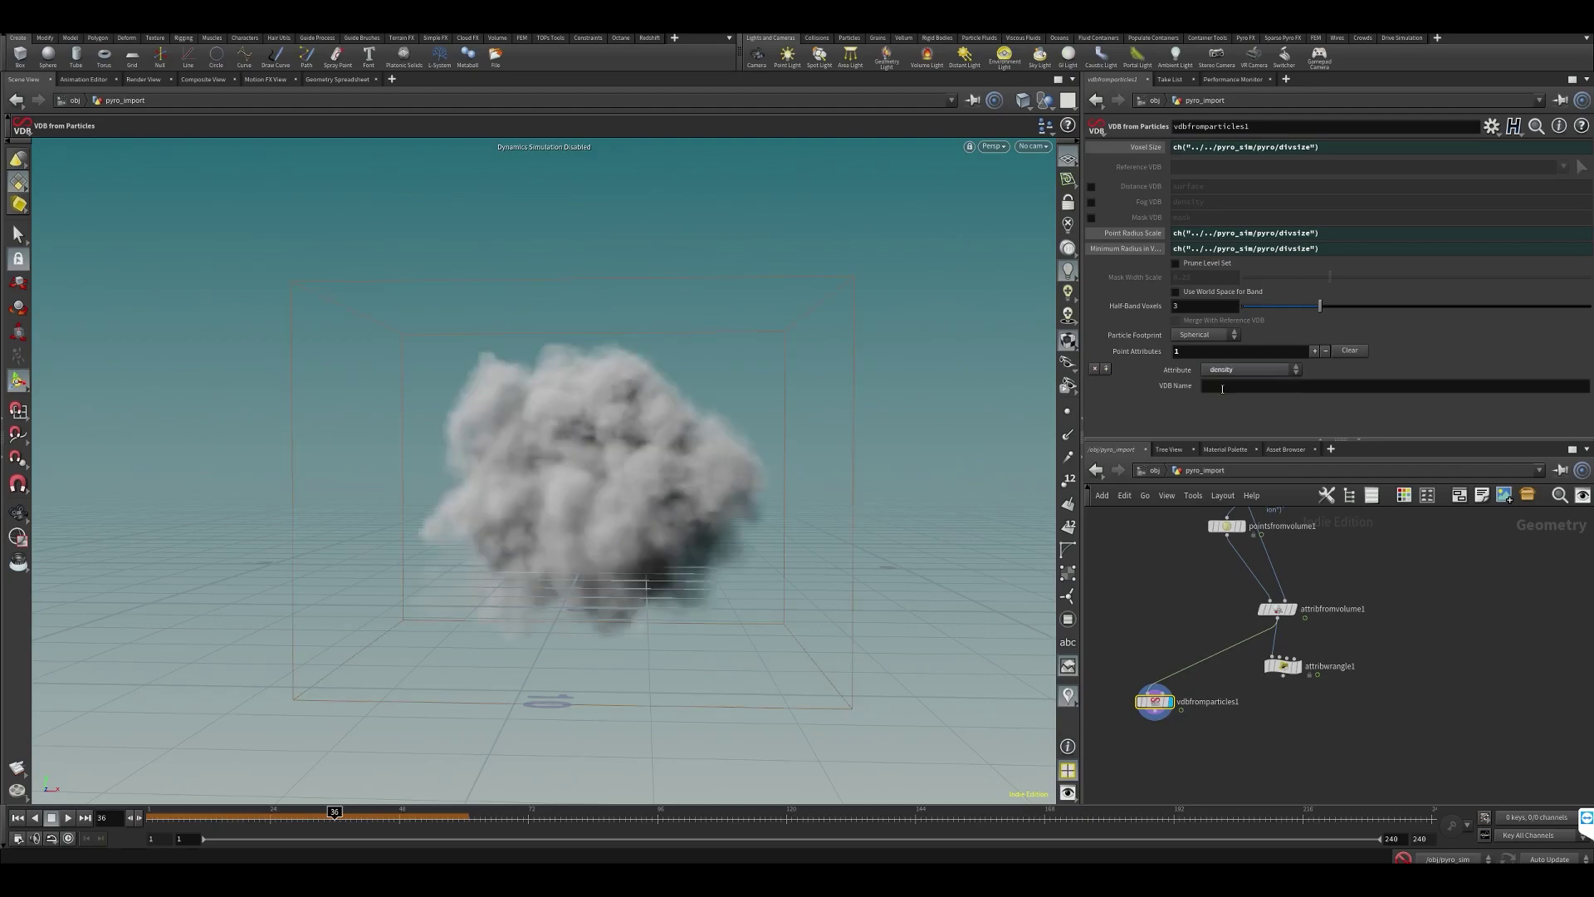
pyautogui.click(1232, 385)
pyautogui.write('density')
pyautogui.press('Return')
# - Examine the rebuilt cloud from another angle and scrub the timeline to frame 37
pyautogui.keyDown('alt'); pyautogui.moveTo(746, 534); pyautogui.dragTo(759, 497); pyautogui.keyUp('alt')
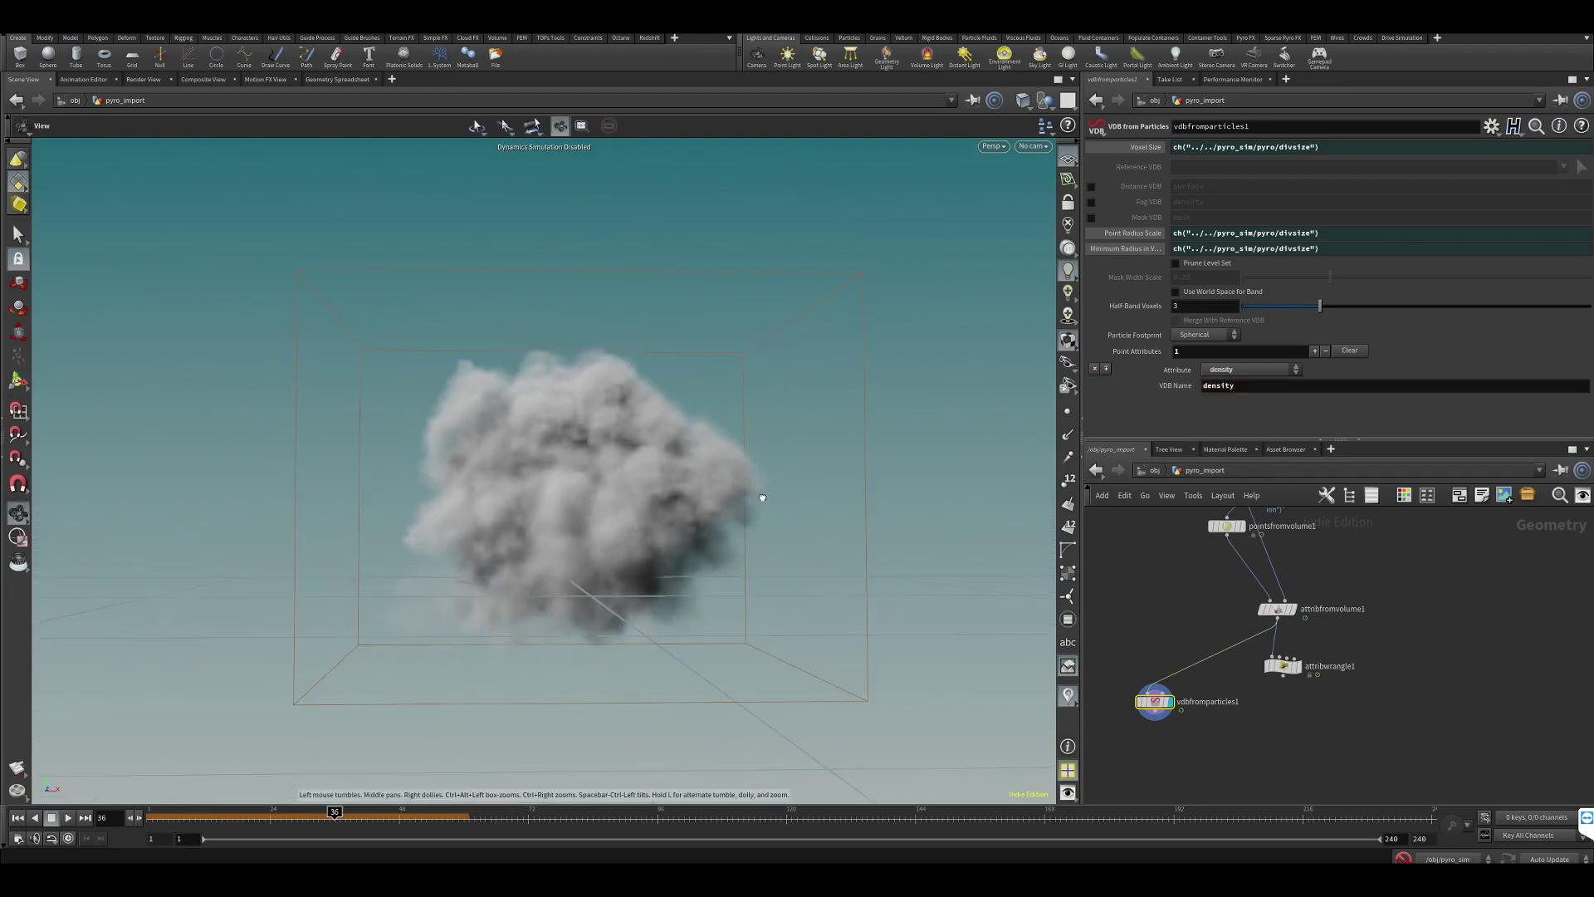
pyautogui.moveTo(308, 820); pyautogui.dragTo(342, 821)
pyautogui.click(340, 818)
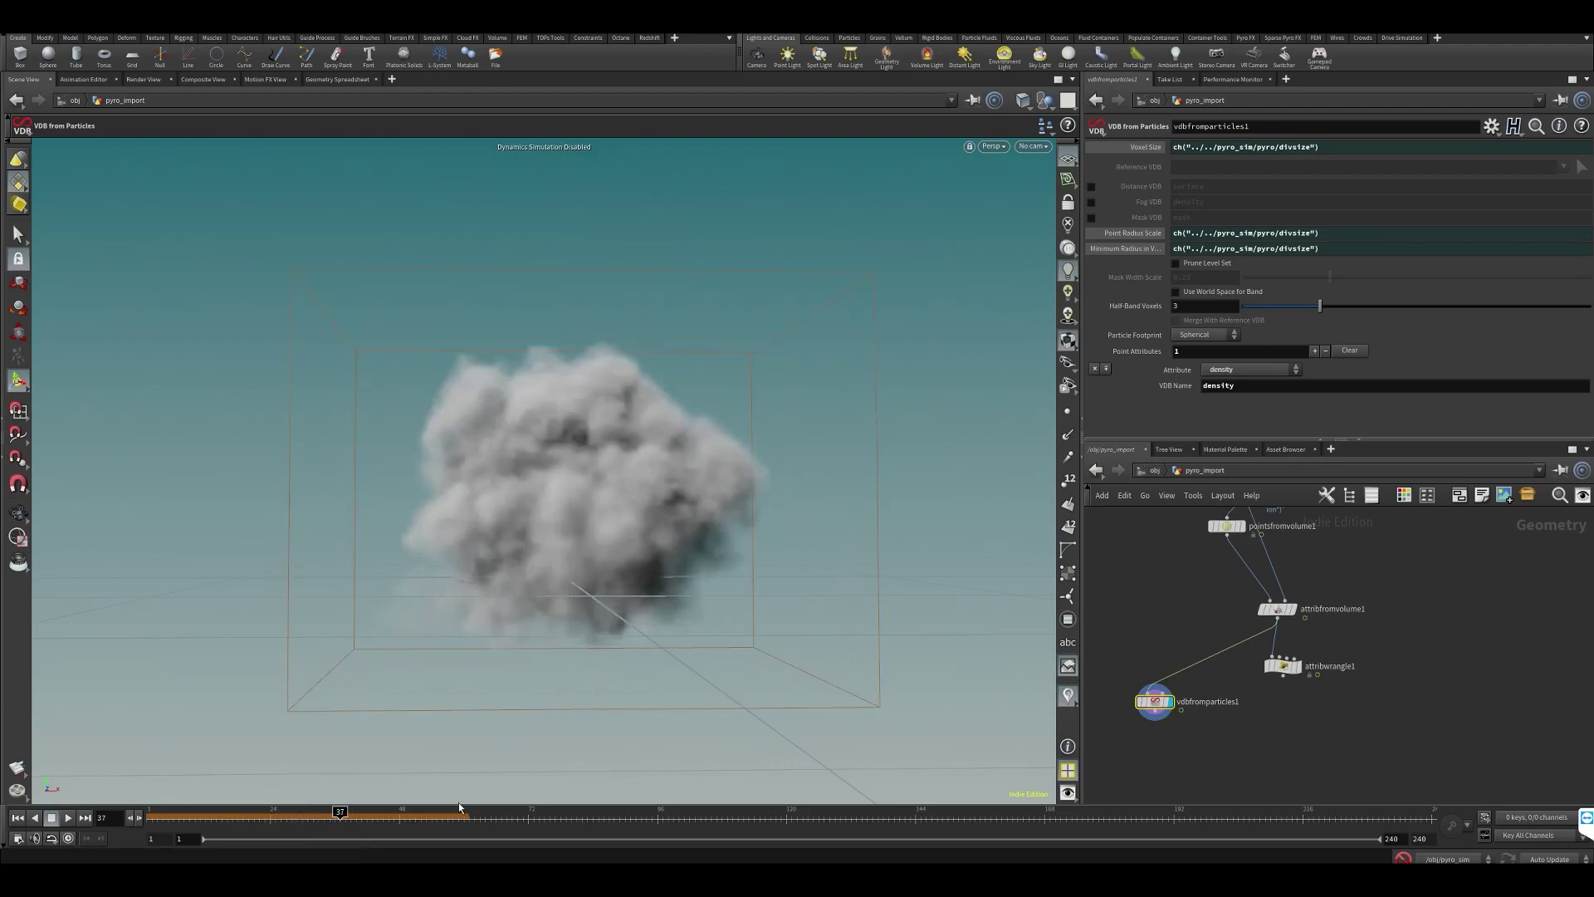
# - Compare the cached volume of filecache1 with the rebuilt volume of vdbfromparticles1 by displaying each in turn
pyautogui.moveTo(1427, 644); pyautogui.dragTo(1397, 749, button='middle')
pyautogui.keyDown('alt'); pyautogui.moveTo(696, 490); pyautogui.dragTo(662, 477, button='middle'); pyautogui.keyUp('alt')
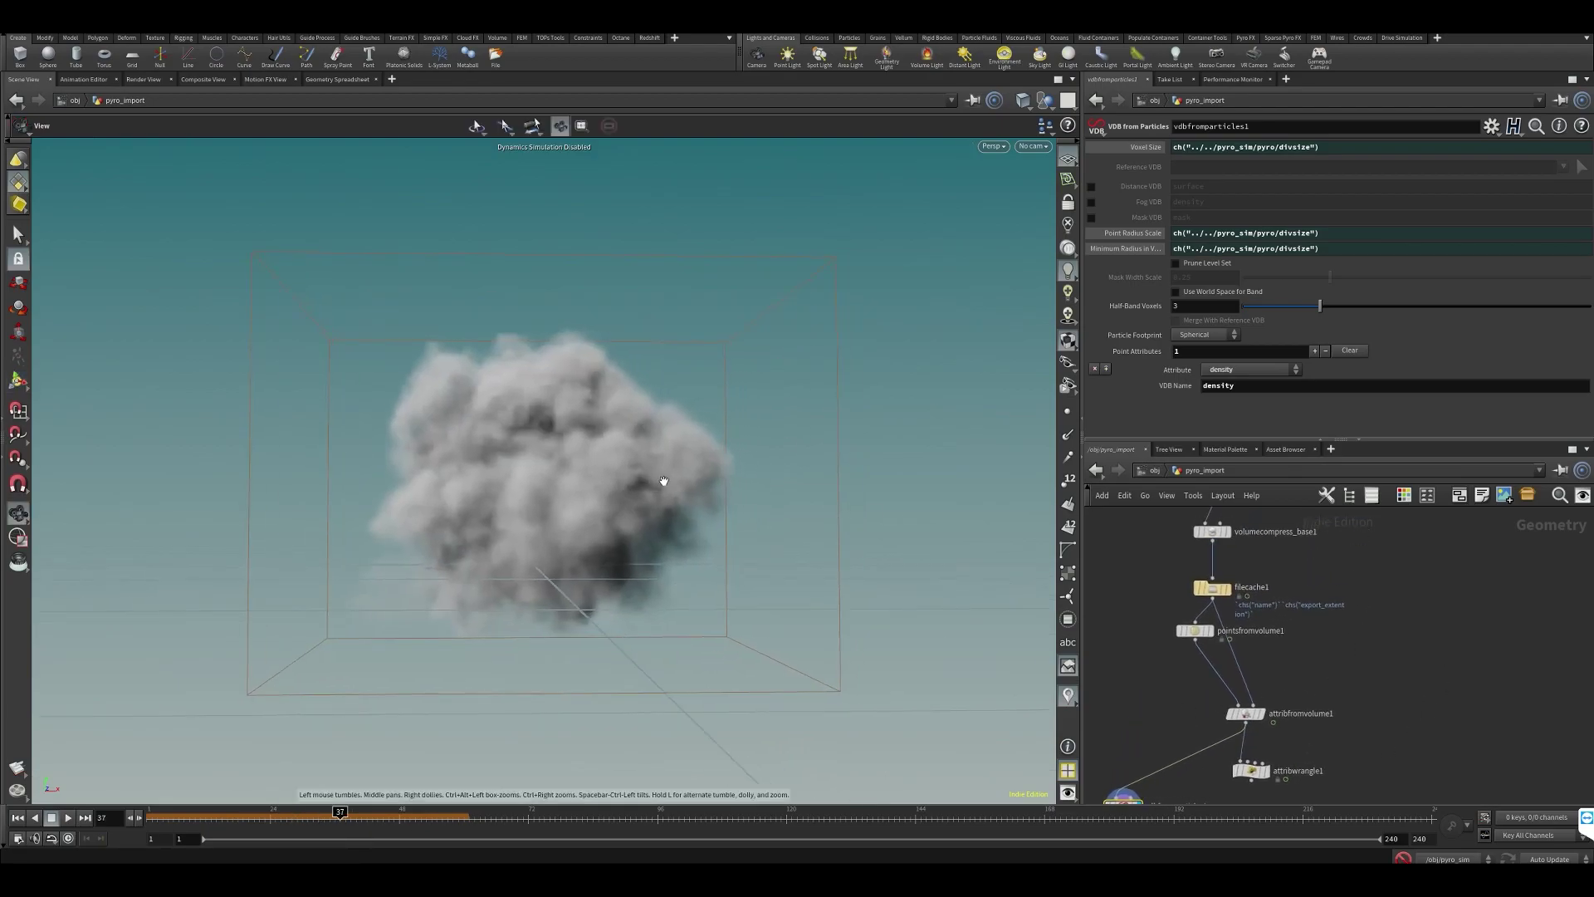
pyautogui.click(1227, 585)
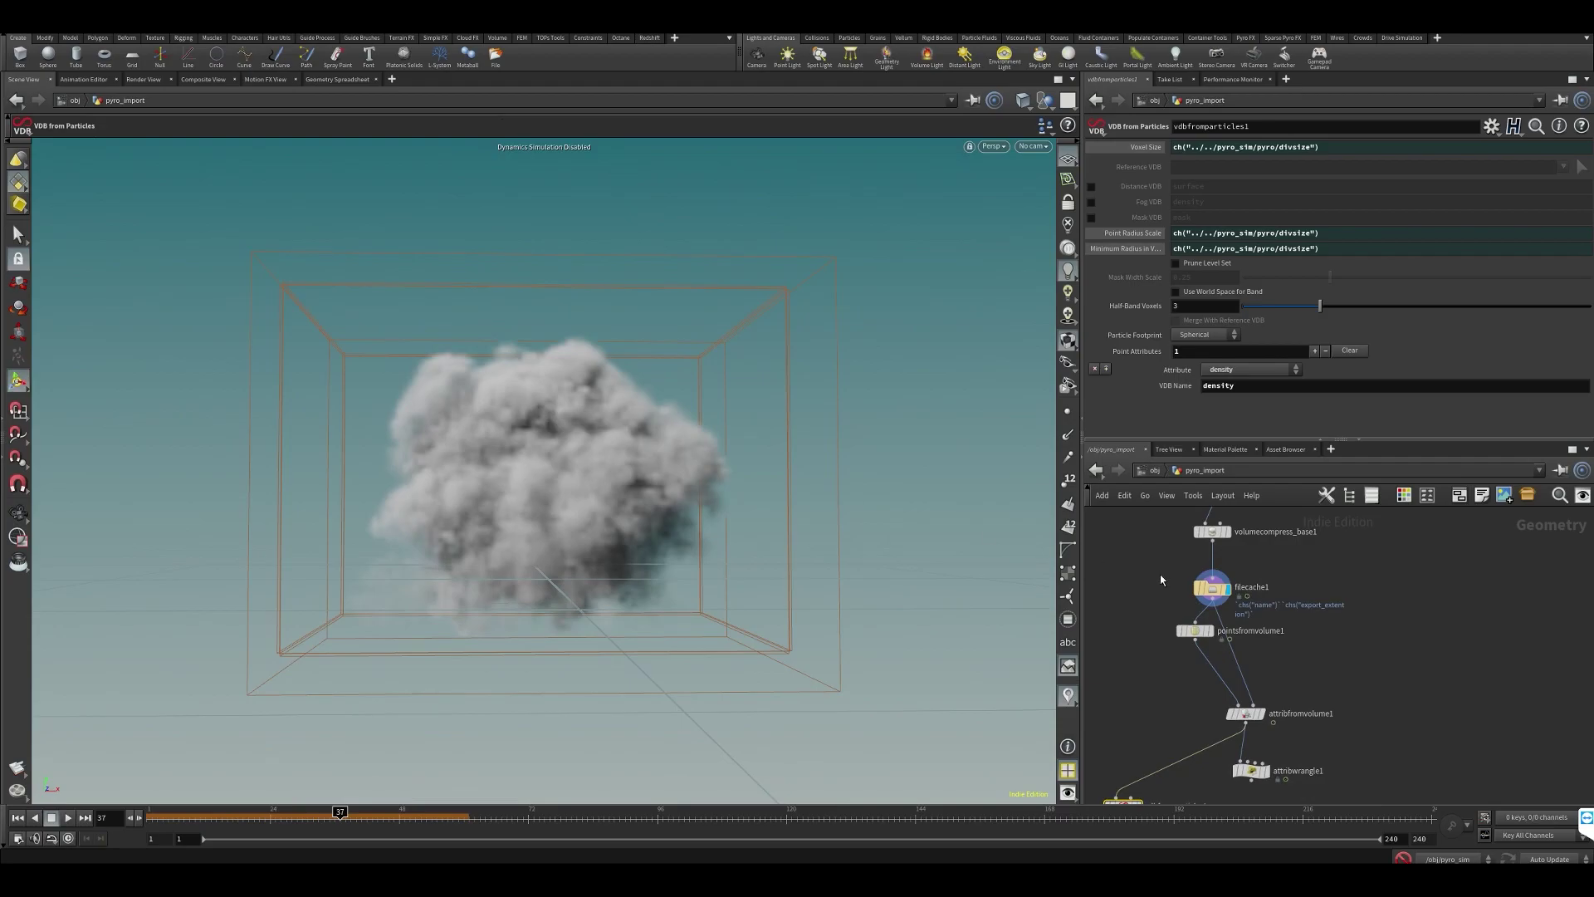
pyautogui.moveTo(1285, 660); pyautogui.dragTo(1287, 605, button='middle')
pyautogui.click(1143, 751)
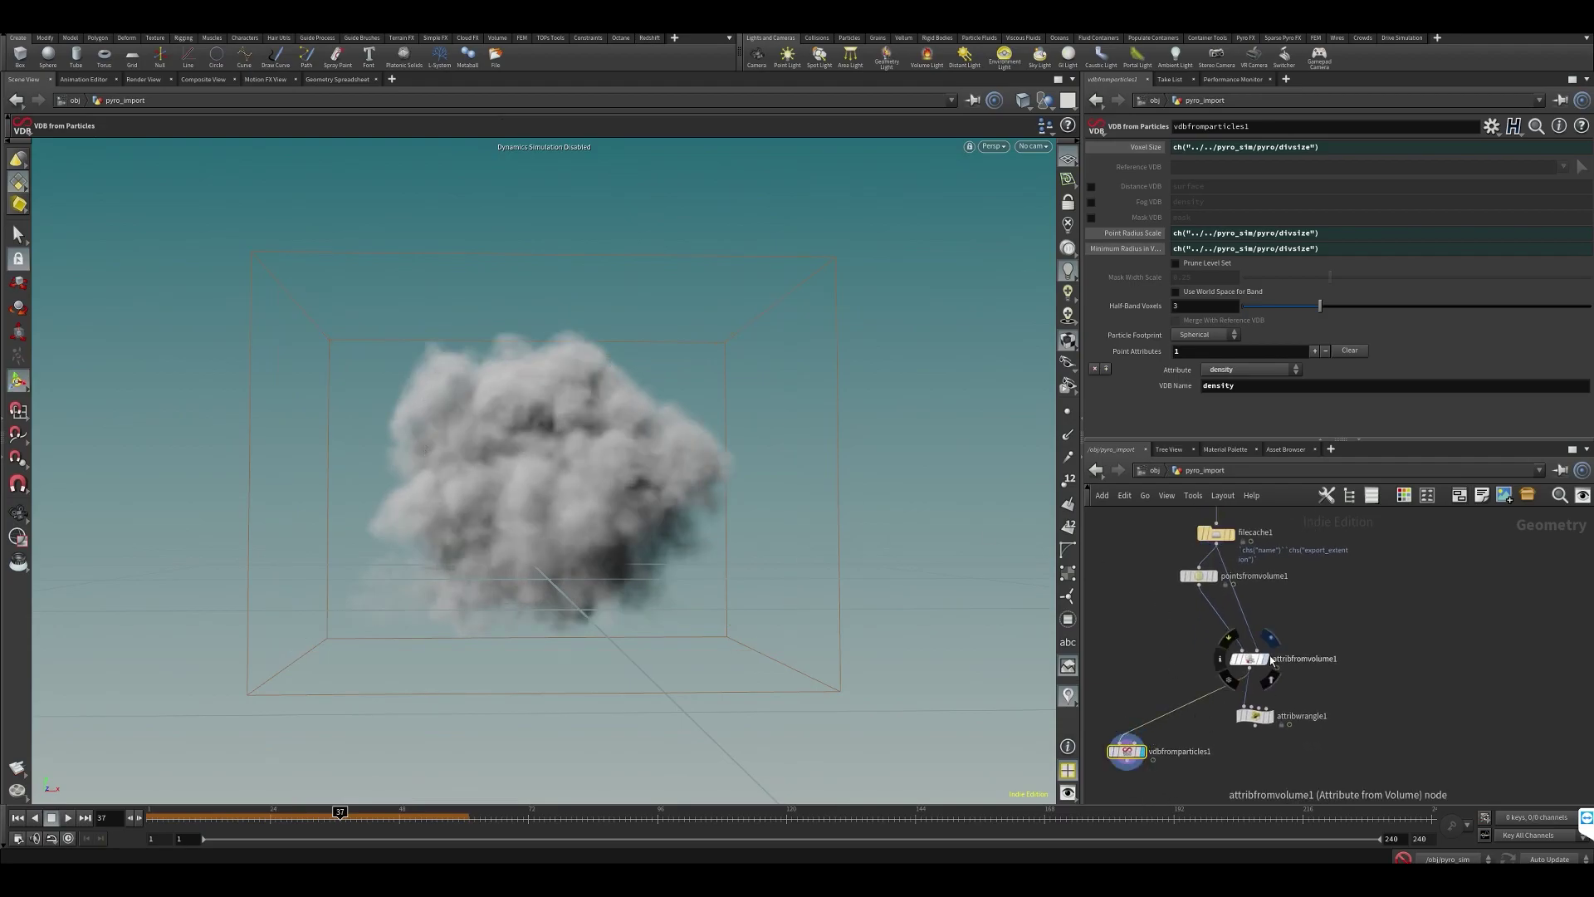
pyautogui.click(1142, 751)
pyautogui.moveTo(690, 453)
pyautogui.keyDown('alt'); pyautogui.mouseDown()
pyautogui.moveTo(630, 456)
pyautogui.moveTo(659, 445)
pyautogui.mouseUp(); pyautogui.keyUp('alt')
pyautogui.keyDown('alt'); pyautogui.moveTo(659, 445); pyautogui.dragTo(680, 466, button='middle'); pyautogui.keyUp('alt')
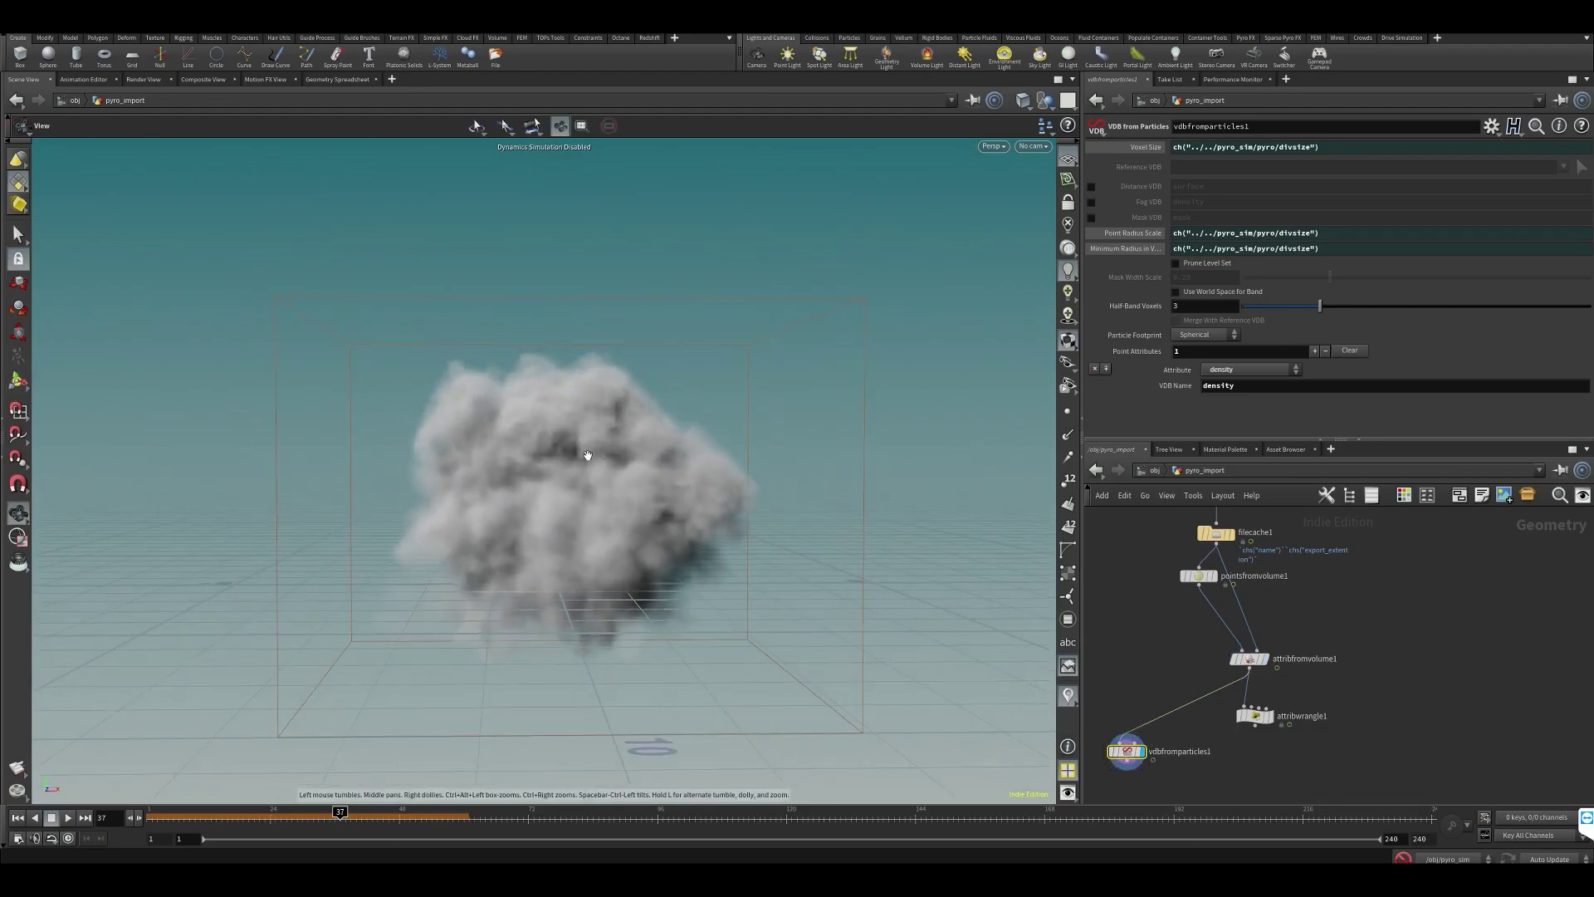
pyautogui.scroll(4, 422, 360)
# - Append a Volume Visualization node to vdbfromparticles1 with density as its Density Field and a Density Scale of 6.46
pyautogui.moveTo(1120, 628); pyautogui.dragTo(1118, 807, button='middle')
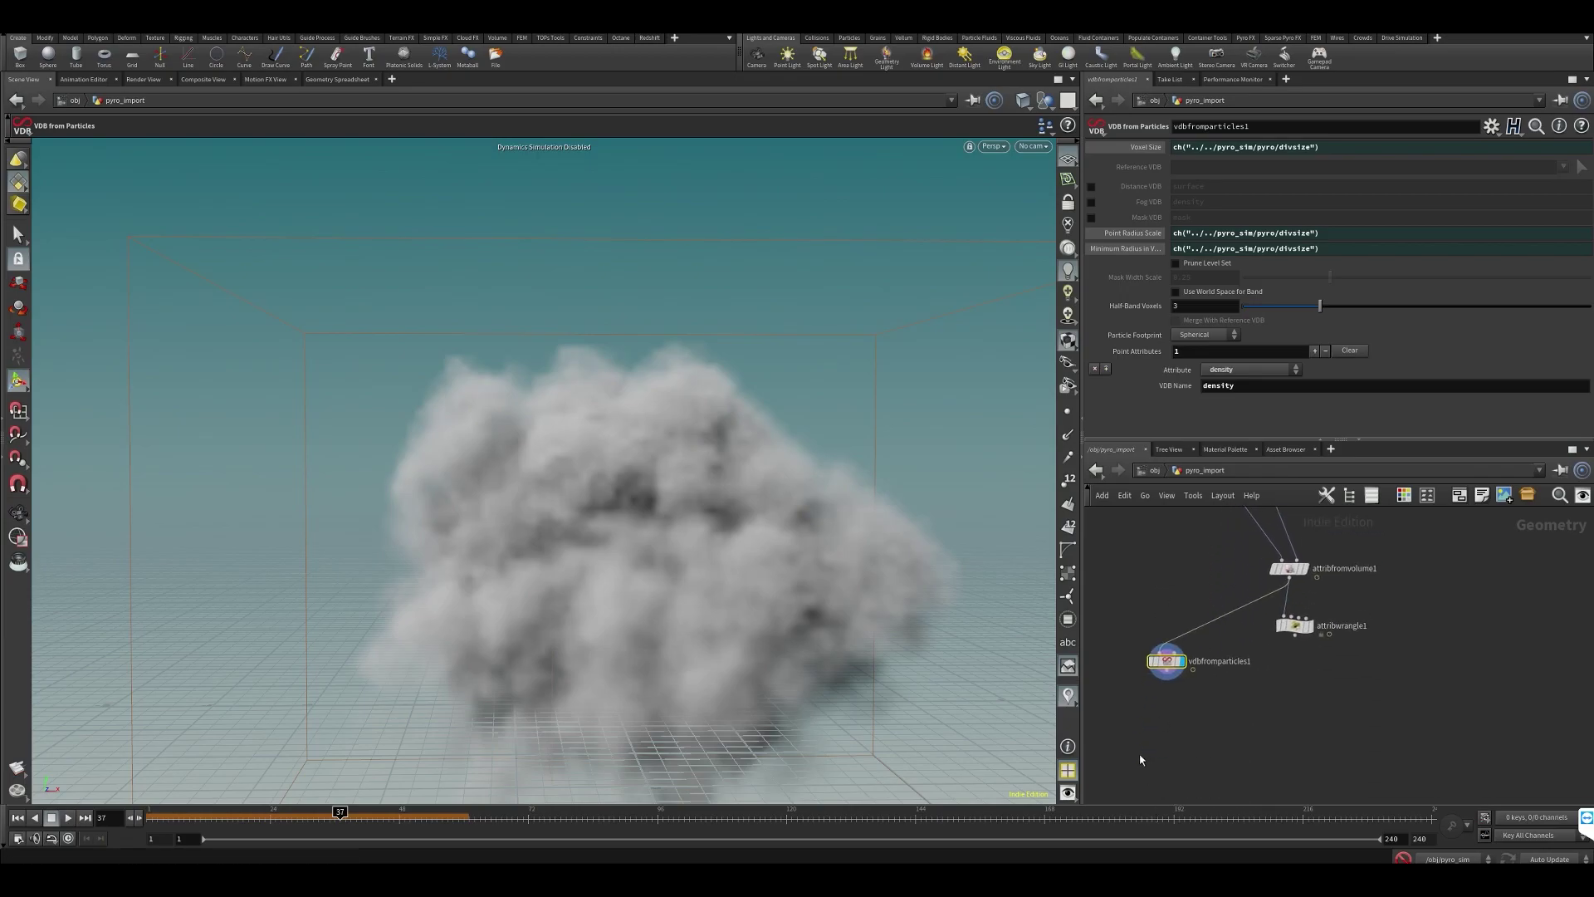
pyautogui.press('Tab')
pyautogui.write('vvi')
pyautogui.hotkey('shift', 'Return')
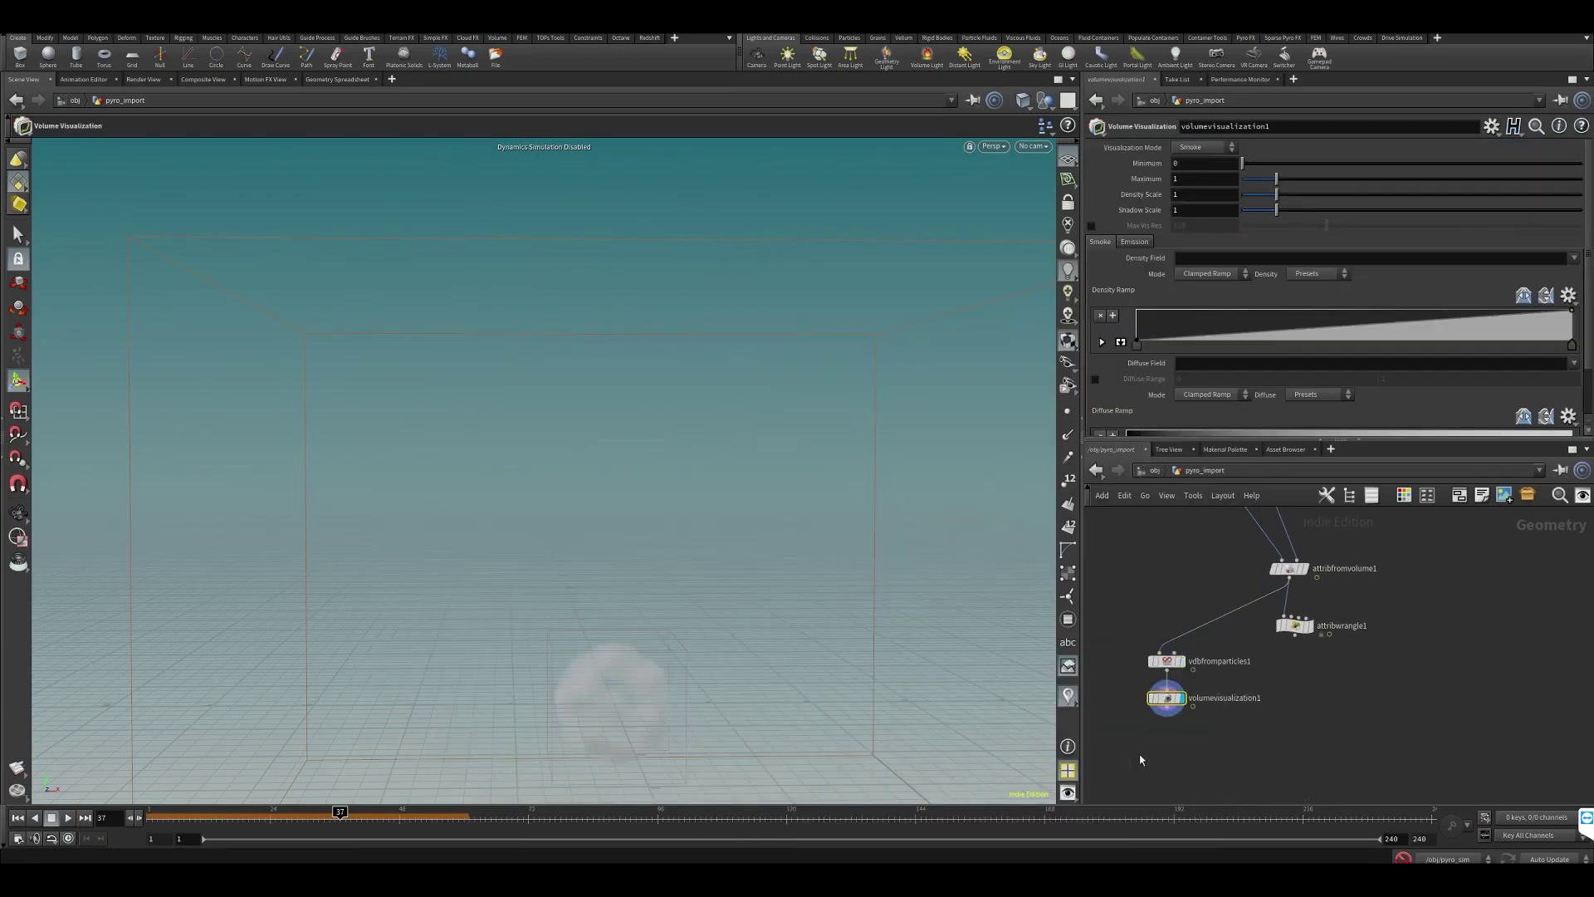
pyautogui.click(1573, 258)
pyautogui.click(1555, 281)
pyautogui.scroll(-5, 666, 463)
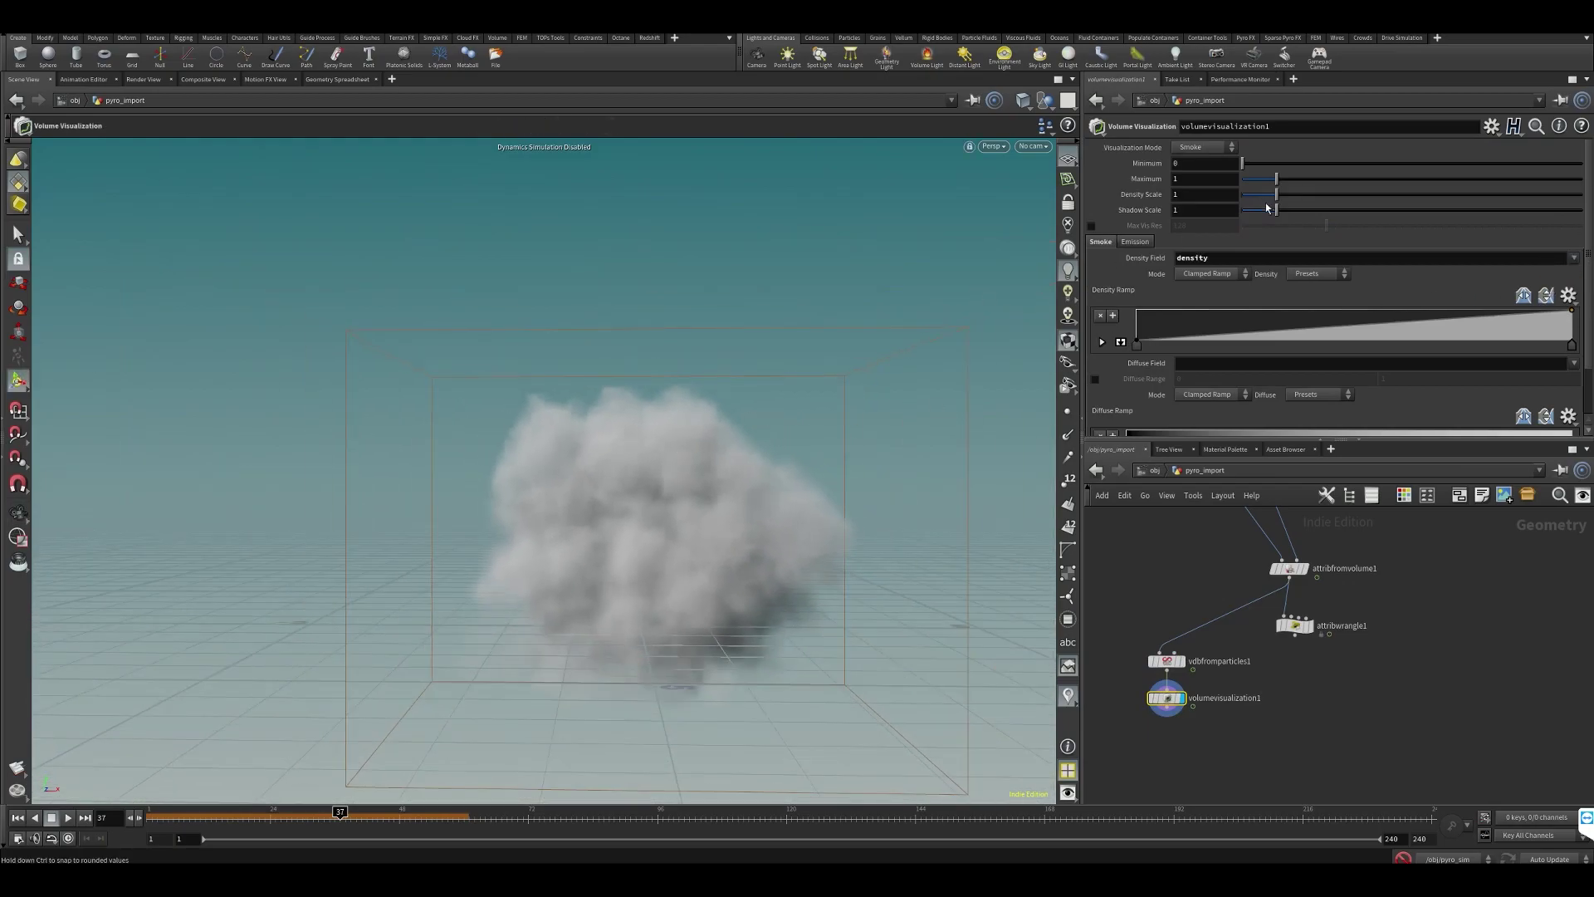
pyautogui.moveTo(1289, 200); pyautogui.dragTo(1452, 206)
pyautogui.scroll(-3, 1206, 638)
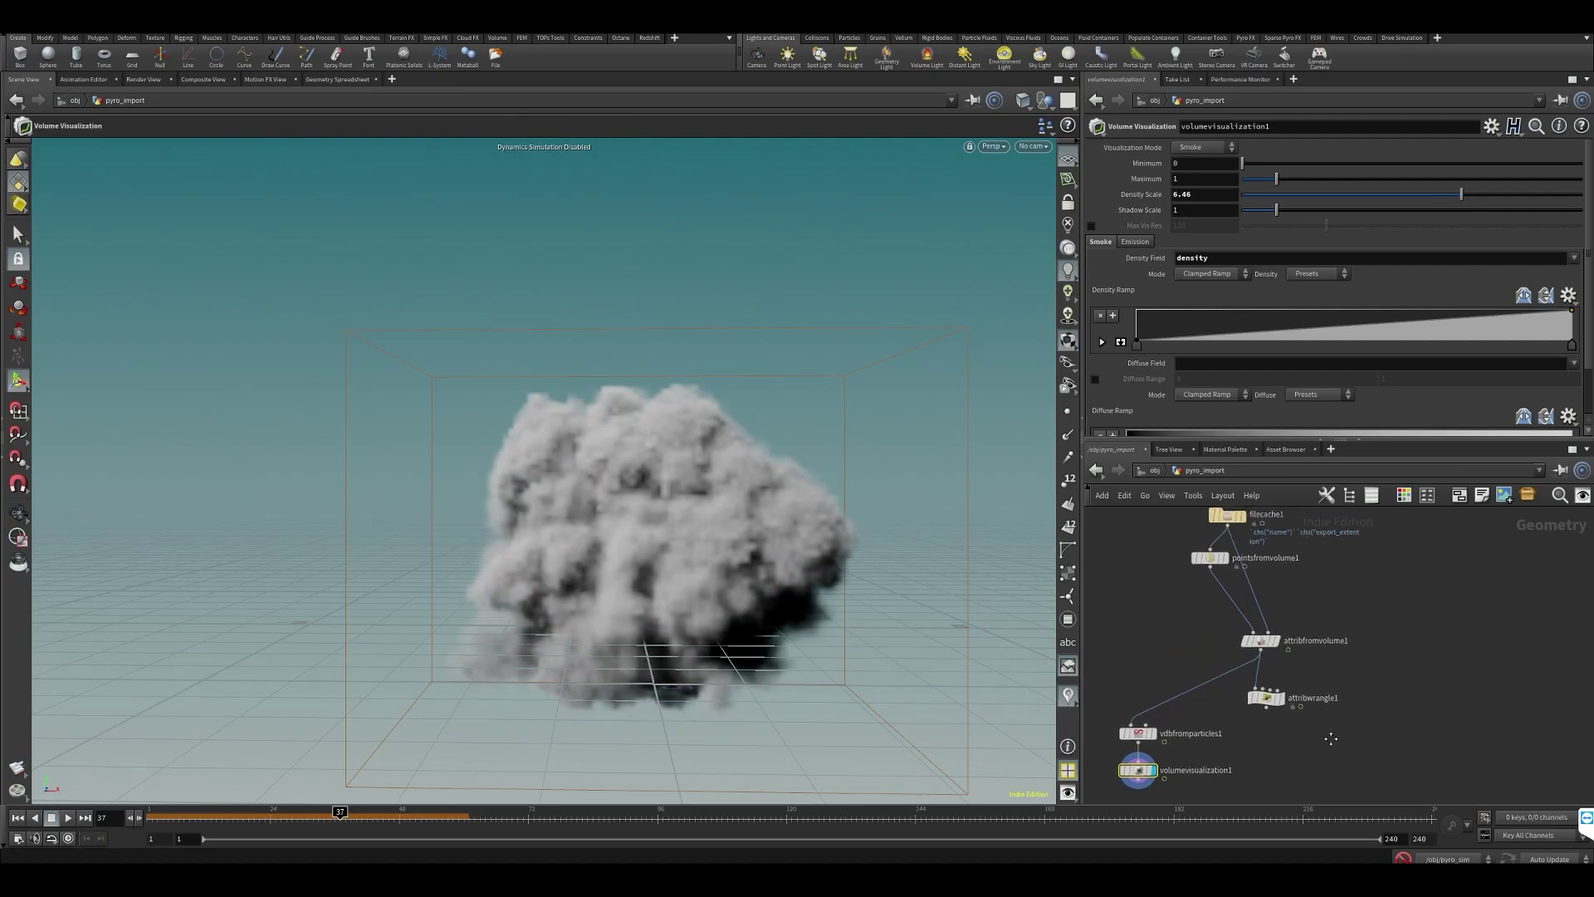
# - Compare the cached smoke of filecache1 with the rebuilt smoke of volumevisualization1 by displaying each in turn
pyautogui.scroll(2, 1204, 591)
pyautogui.moveTo(1204, 592); pyautogui.dragTo(1185, 649, button='middle')
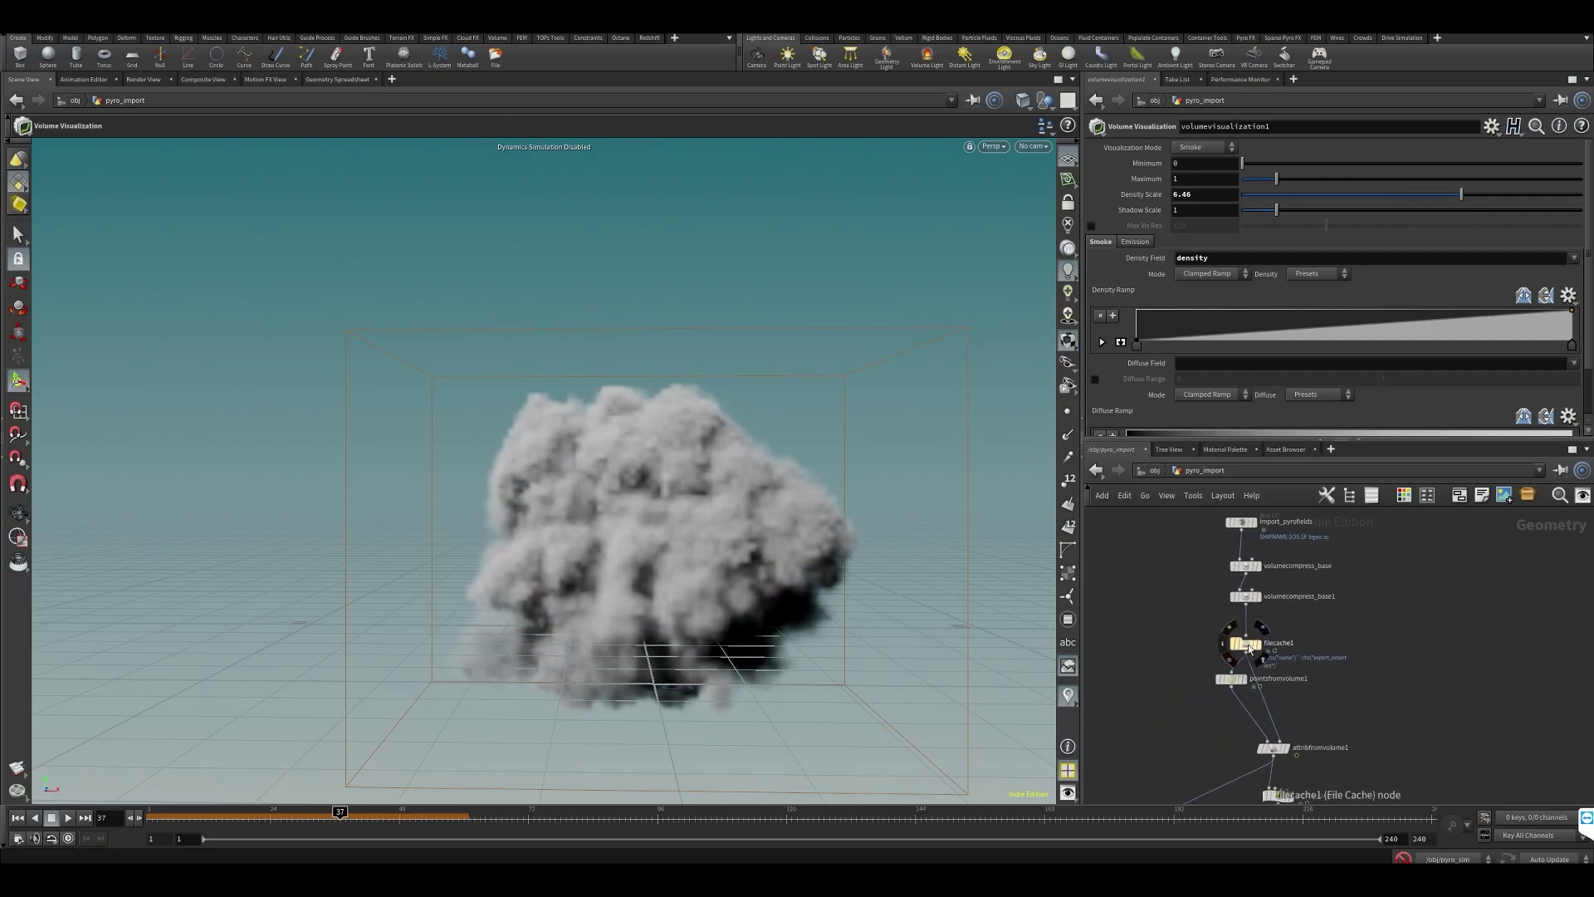
pyautogui.click(1261, 632)
pyautogui.moveTo(1133, 742); pyautogui.dragTo(1148, 593, button='middle')
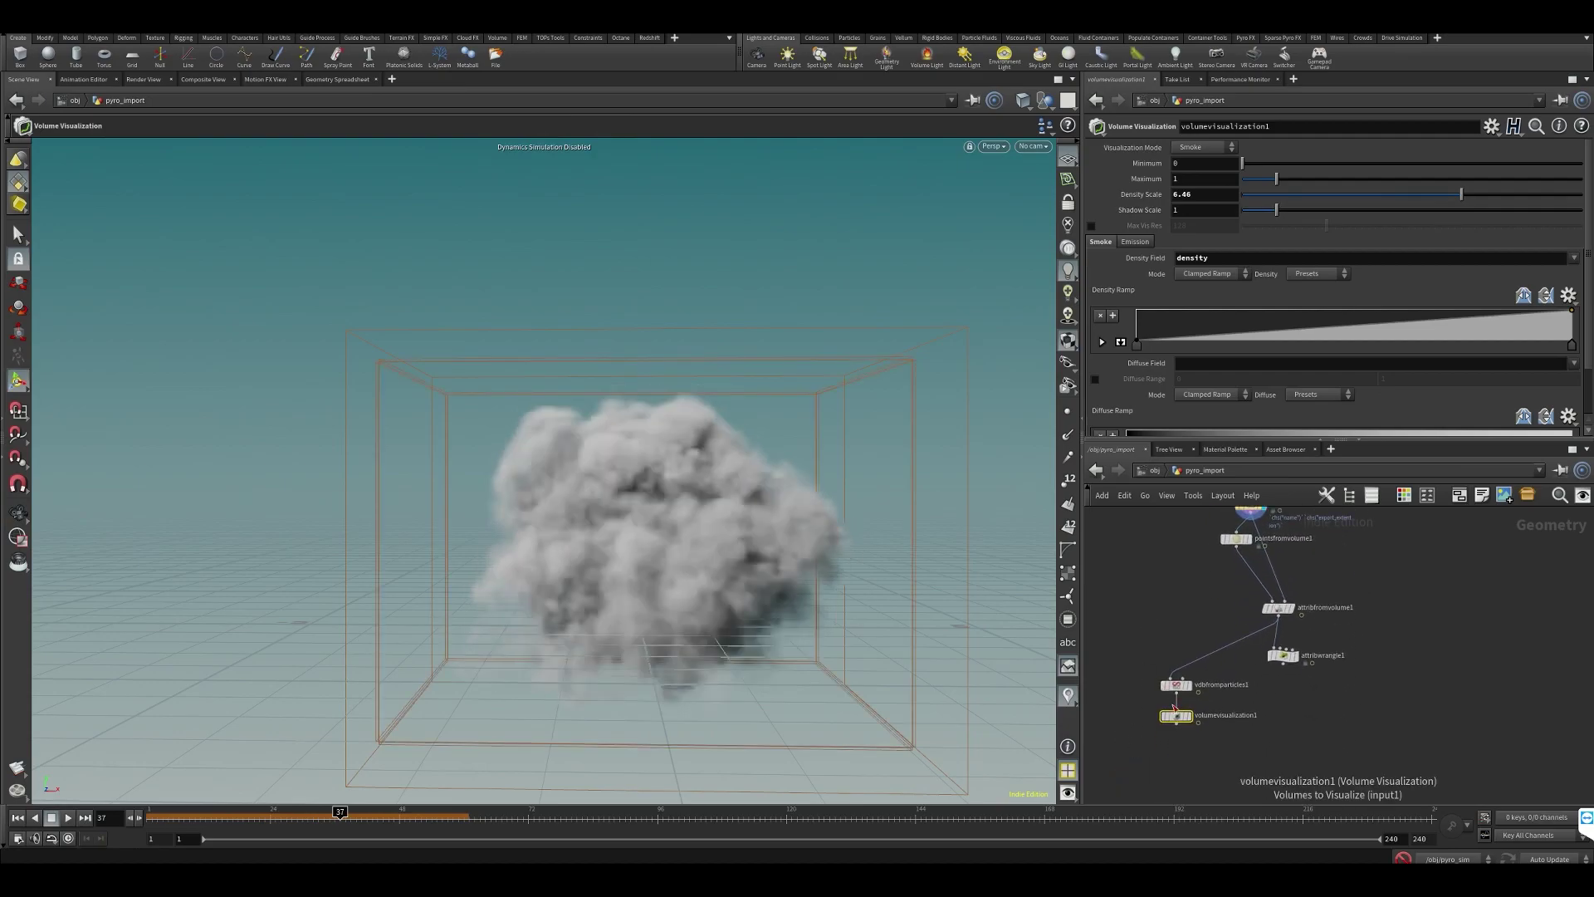
pyautogui.scroll(2, 1177, 710)
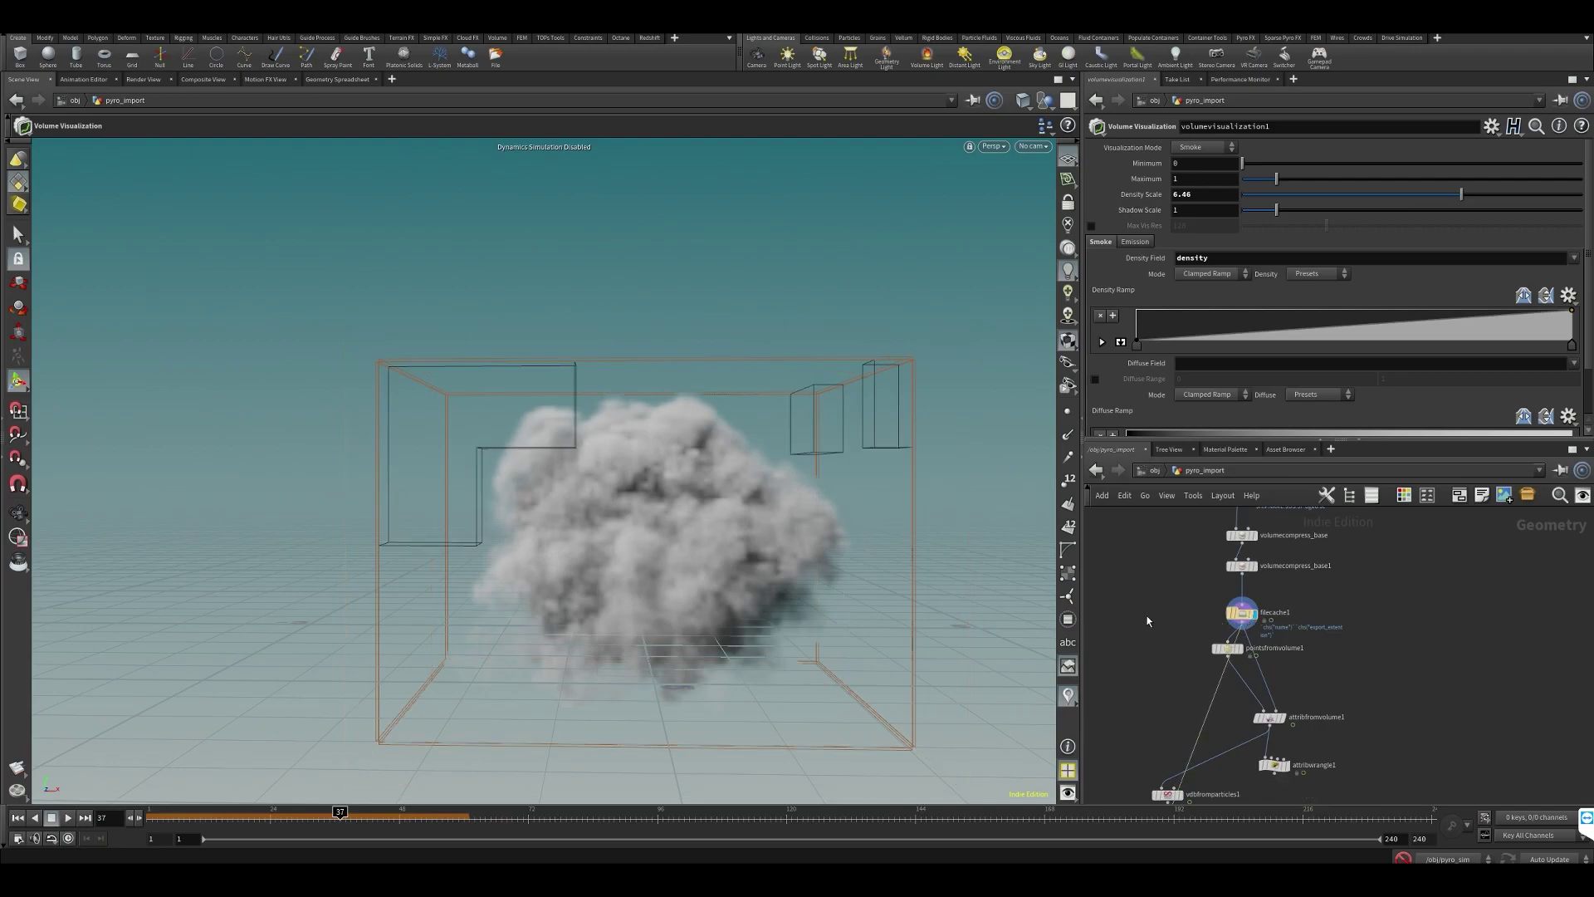
pyautogui.click(1184, 785)
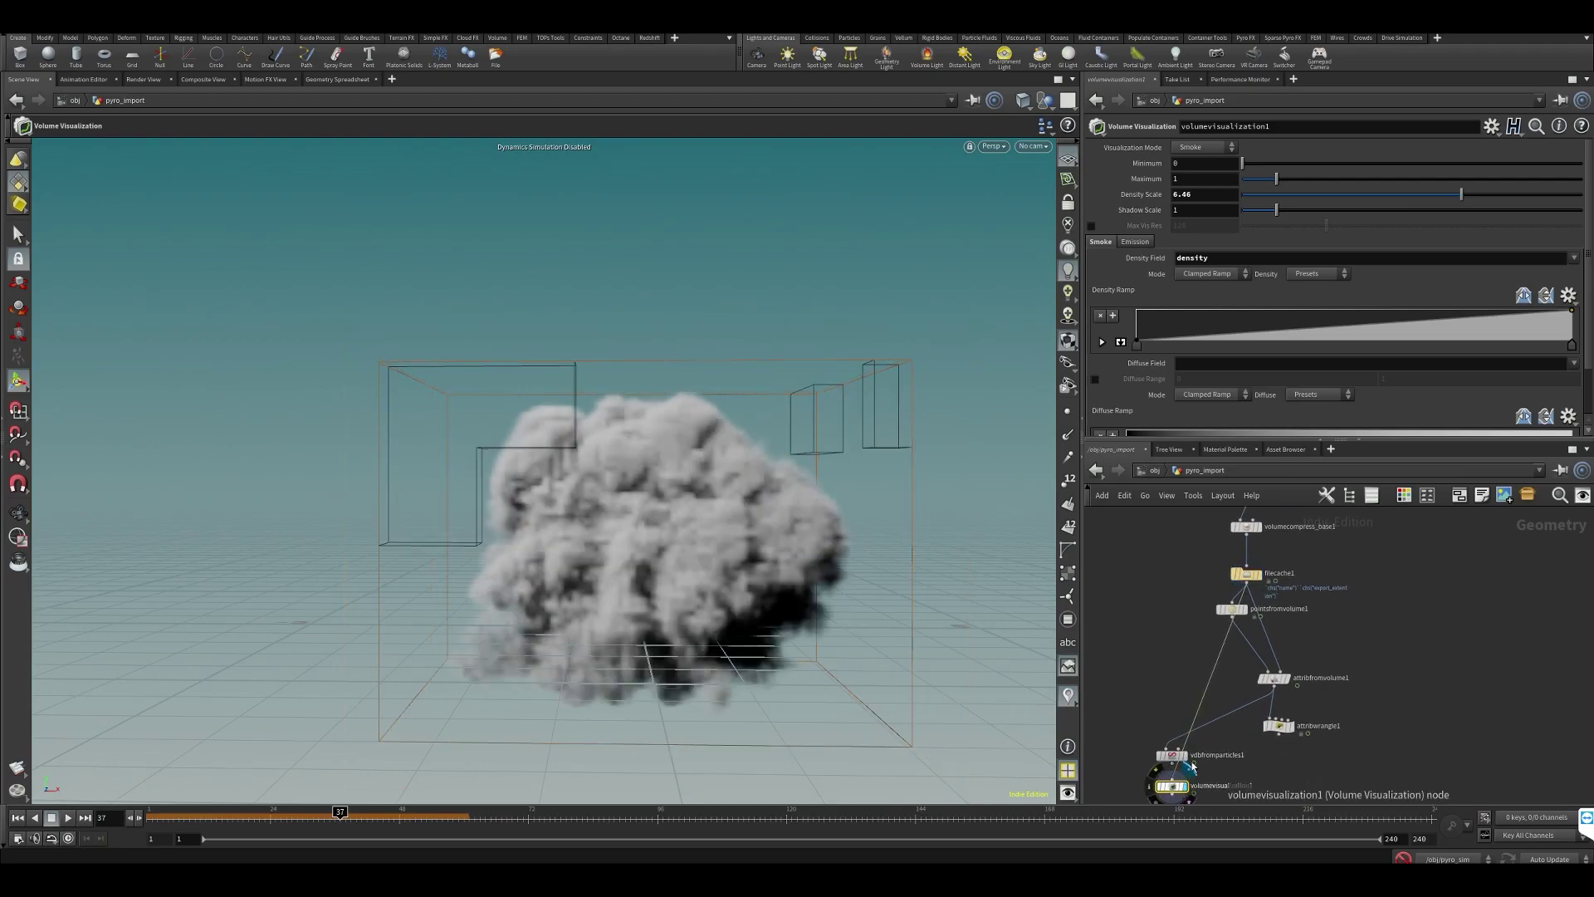
pyautogui.scroll(2, 1191, 752)
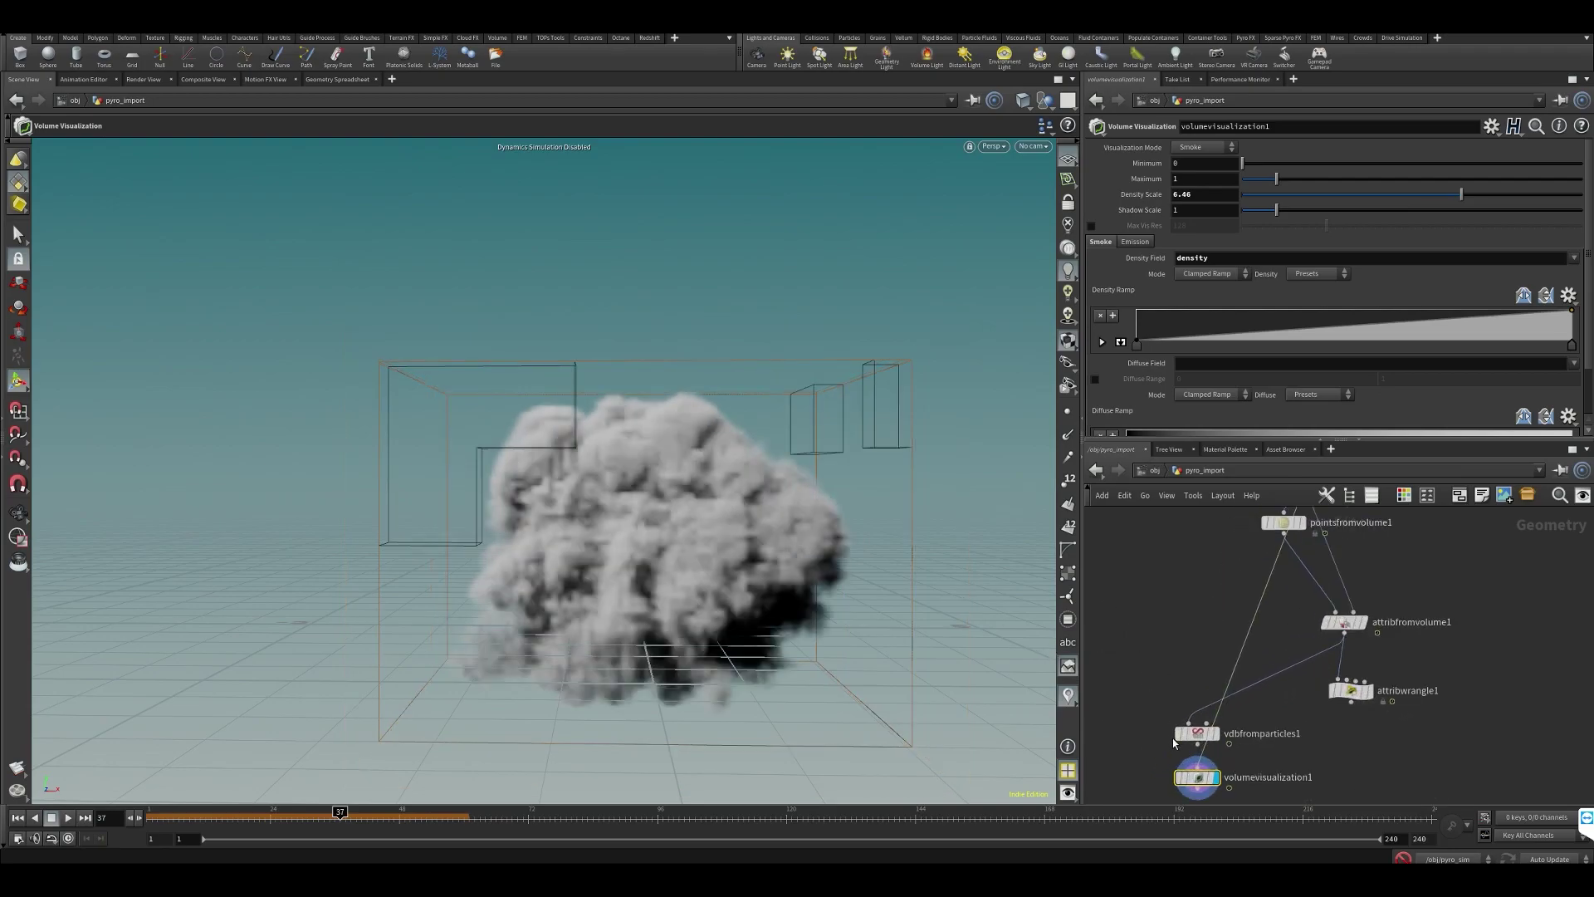
# - Compare the rebuilt cloud with and without volume visualization by displaying volumevisualization1 and vdbfromparticles1 in turn
pyautogui.moveTo(1195, 727); pyautogui.dragTo(1196, 714)
pyautogui.click(1198, 732)
pyautogui.click(1198, 766)
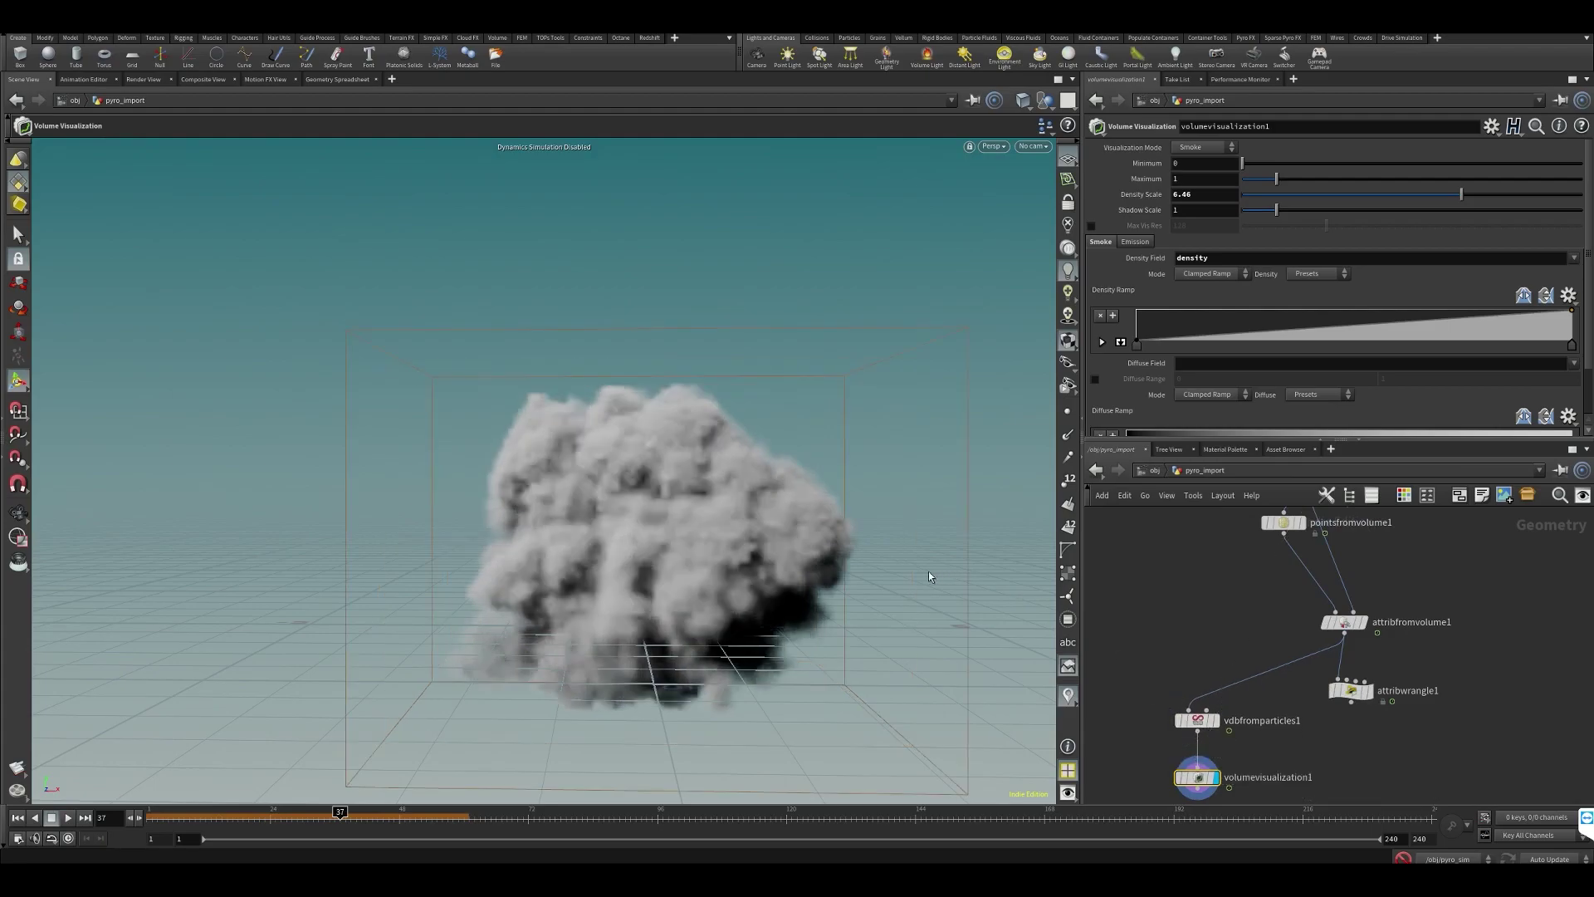
pyautogui.press('Escape')
pyautogui.moveTo(749, 530); pyautogui.dragTo(630, 523)
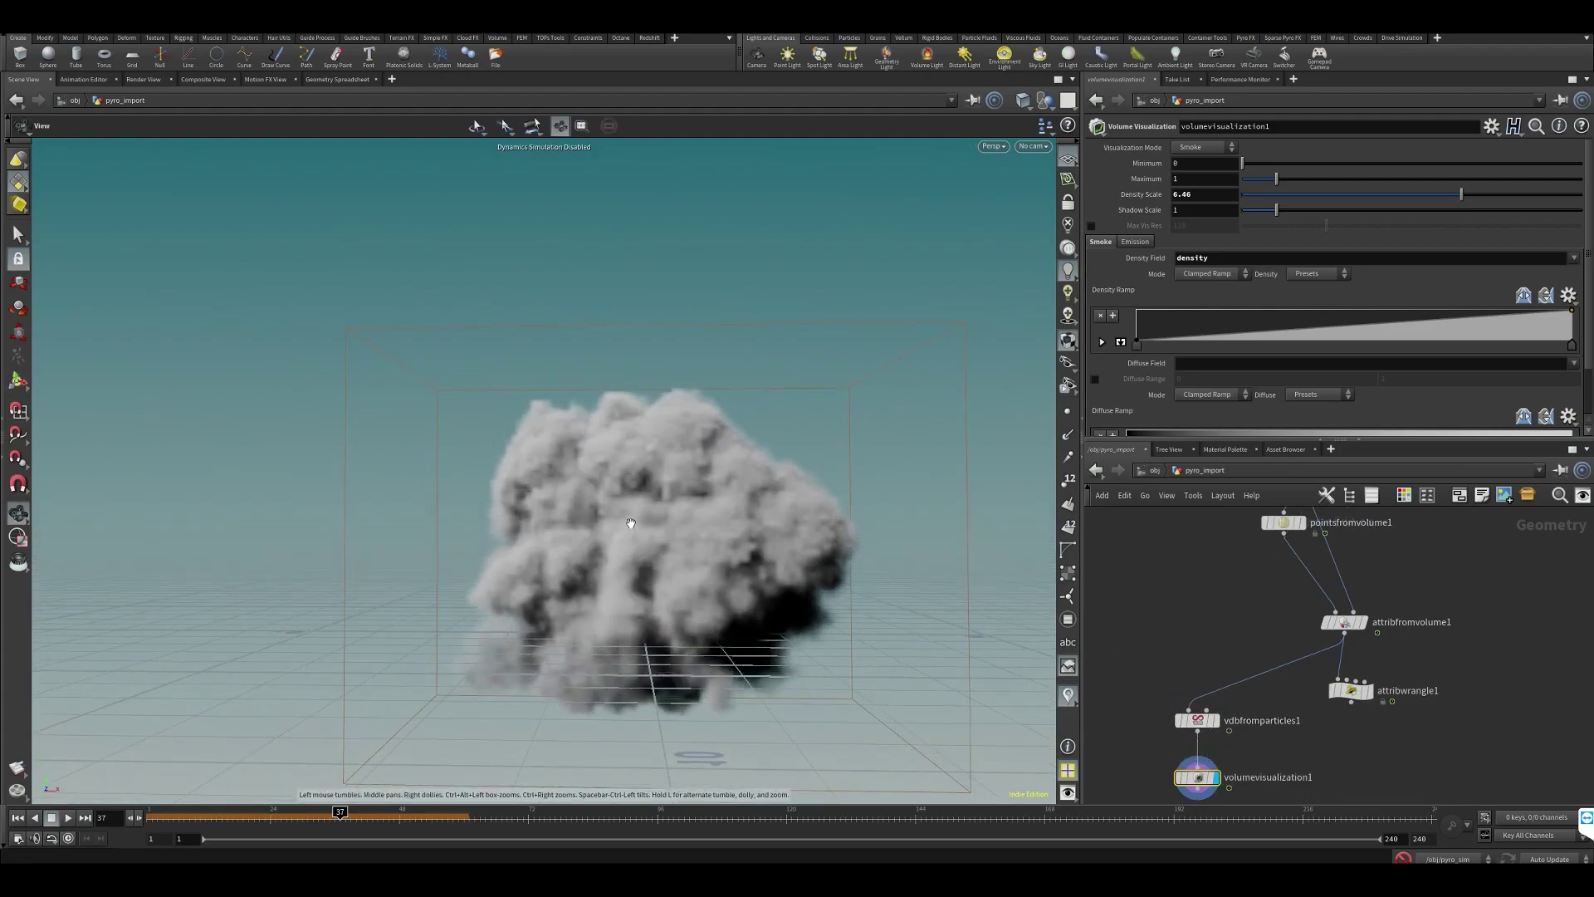
pyautogui.click(1197, 720)
pyautogui.click(1214, 719)
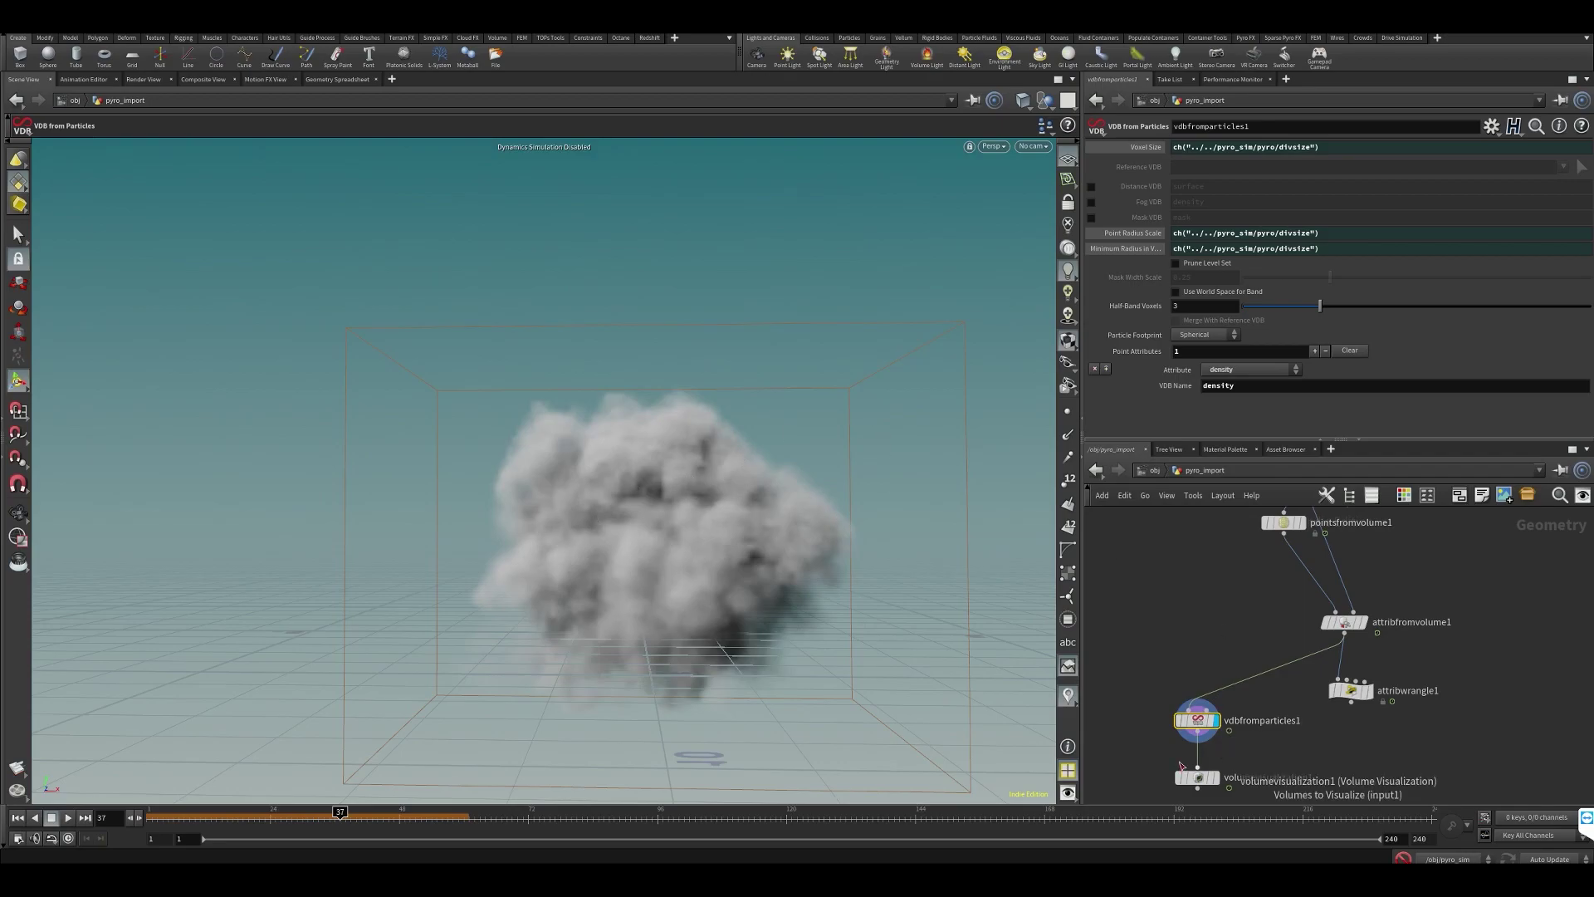
# - Display volumevisualization1 and move it together with vdbfromparticles1 to the far side of attribwrangle1, freeing space in the network
pyautogui.moveTo(1155, 658); pyautogui.dragTo(1158, 577, button='middle')
pyautogui.moveTo(1158, 576); pyautogui.dragTo(1255, 681)
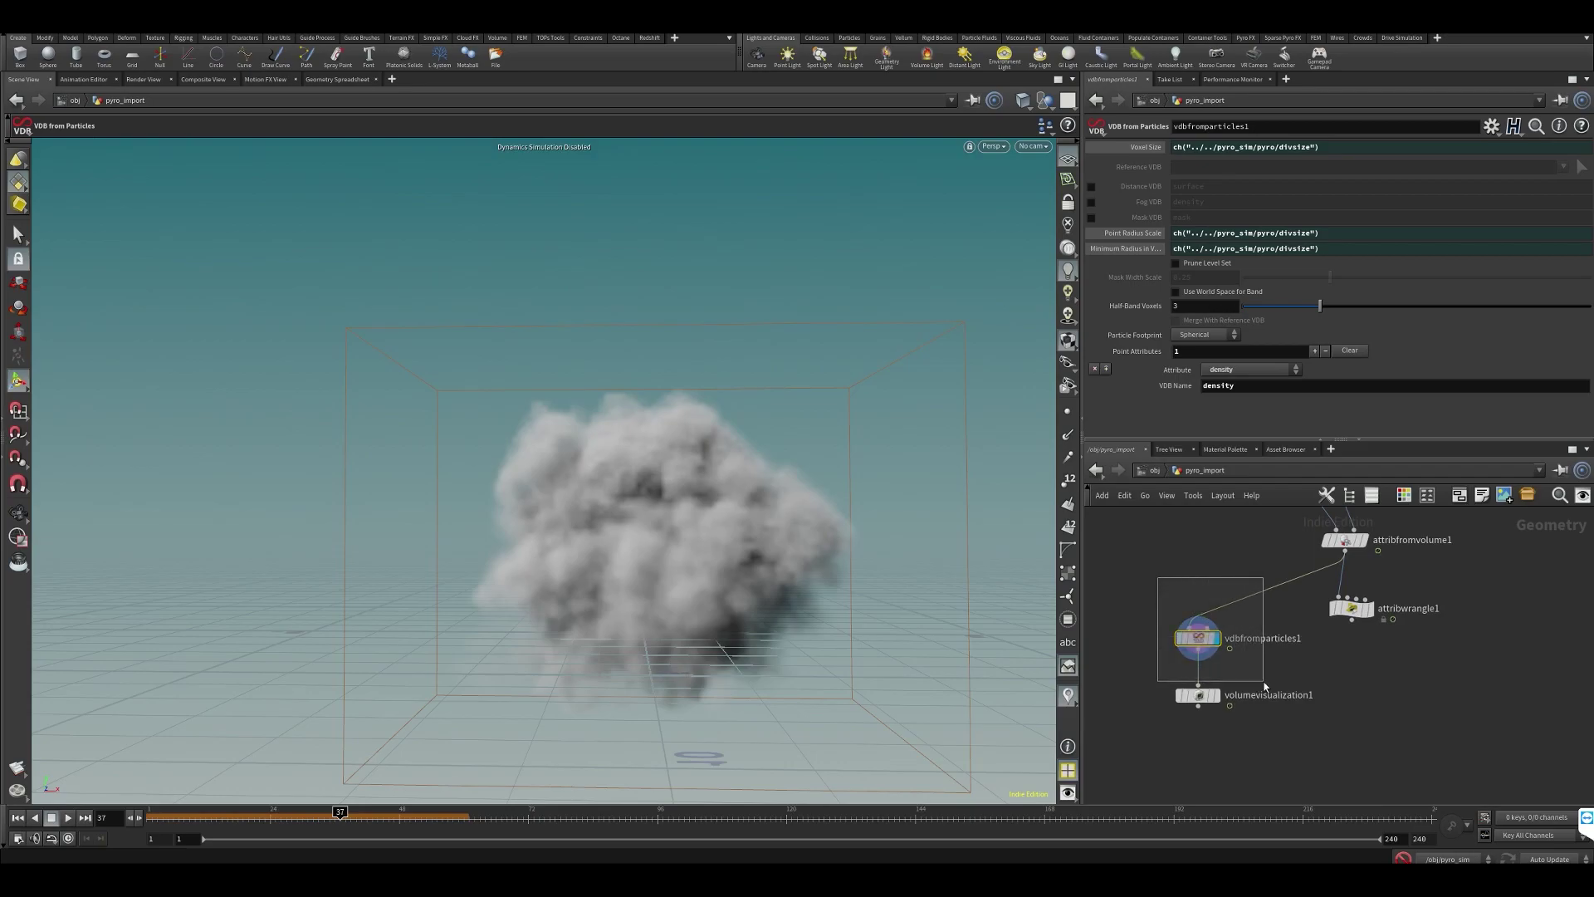
pyautogui.click(1214, 695)
pyautogui.moveTo(1119, 617)
pyautogui.mouseDown(button='middle')
pyautogui.moveTo(1132, 655)
pyautogui.moveTo(1142, 616)
pyautogui.mouseUp(button='middle')
pyautogui.scroll(-1, 1142, 616)
pyautogui.moveTo(1142, 580); pyautogui.dragTo(1258, 722)
pyautogui.moveTo(1212, 633); pyautogui.dragTo(1256, 590)
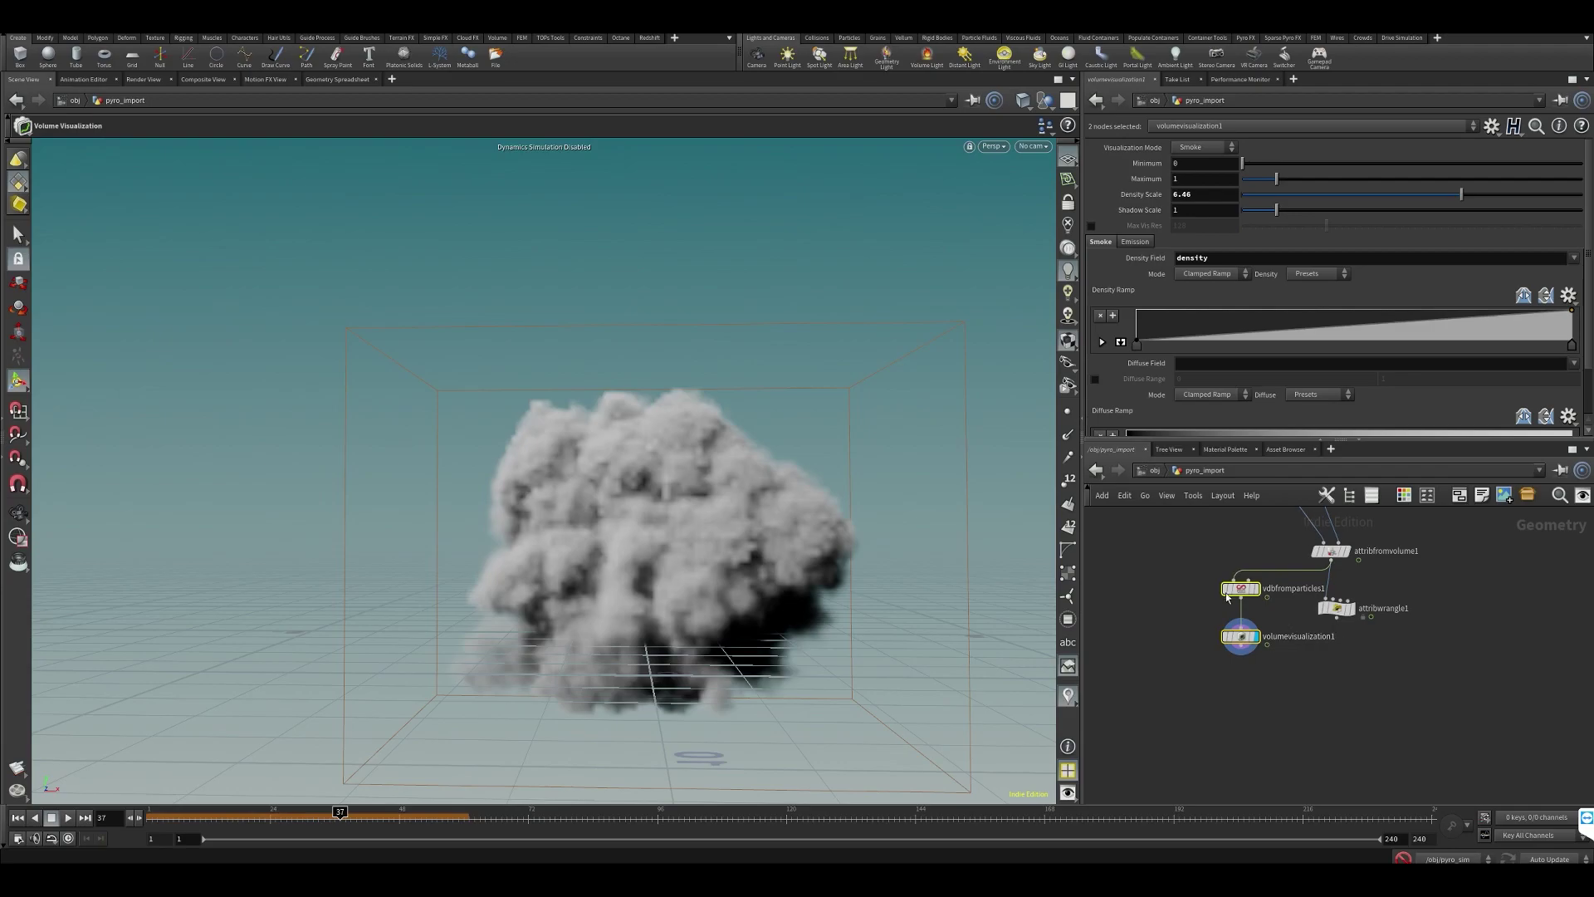
pyautogui.moveTo(1254, 596)
pyautogui.moveTo(1242, 596); pyautogui.dragTo(1491, 599)
pyautogui.click(1402, 676)
pyautogui.moveTo(1252, 657); pyautogui.dragTo(1190, 669, button='middle')
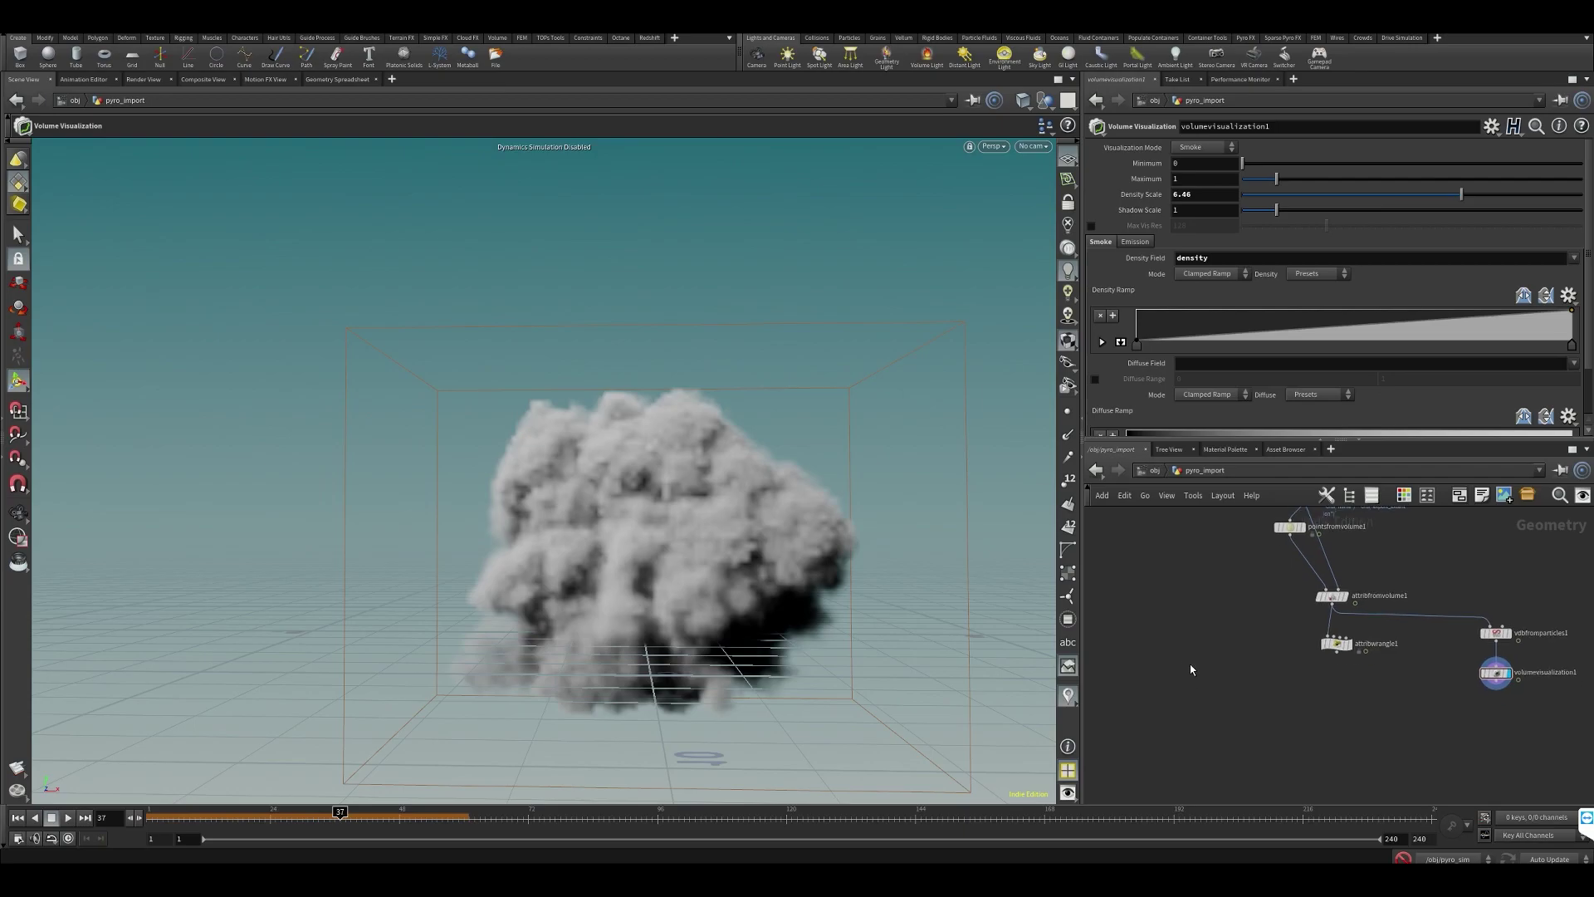
# - Add a Box node fed by attribfromvolume1 and compare its bounds with the points of pointsfromvolume1
pyautogui.press('Tab')
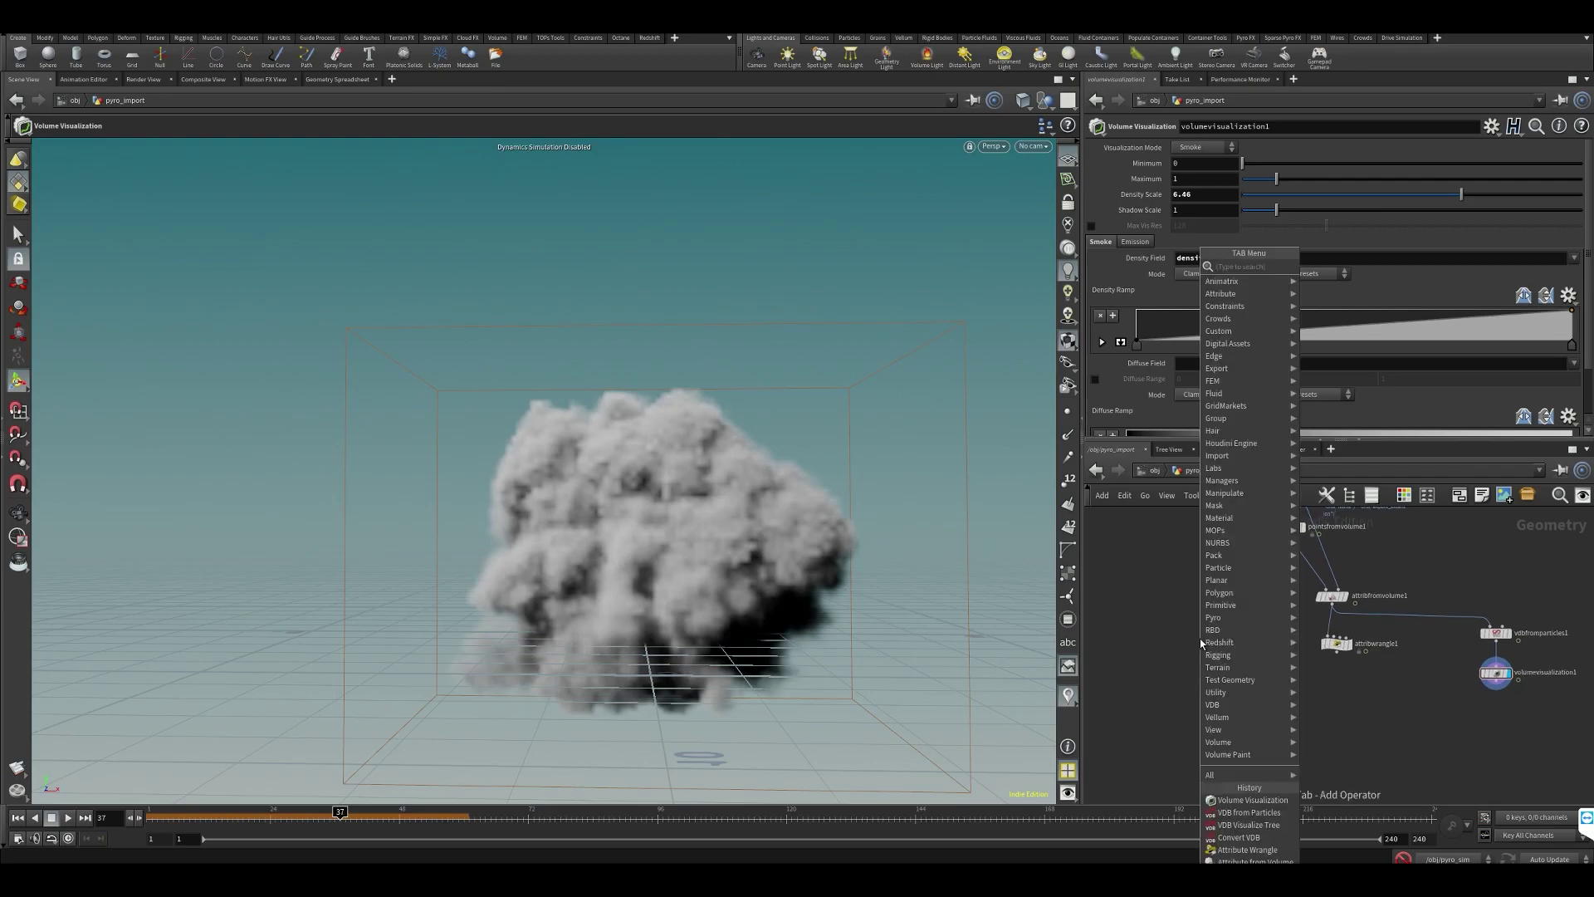
pyautogui.write('box')
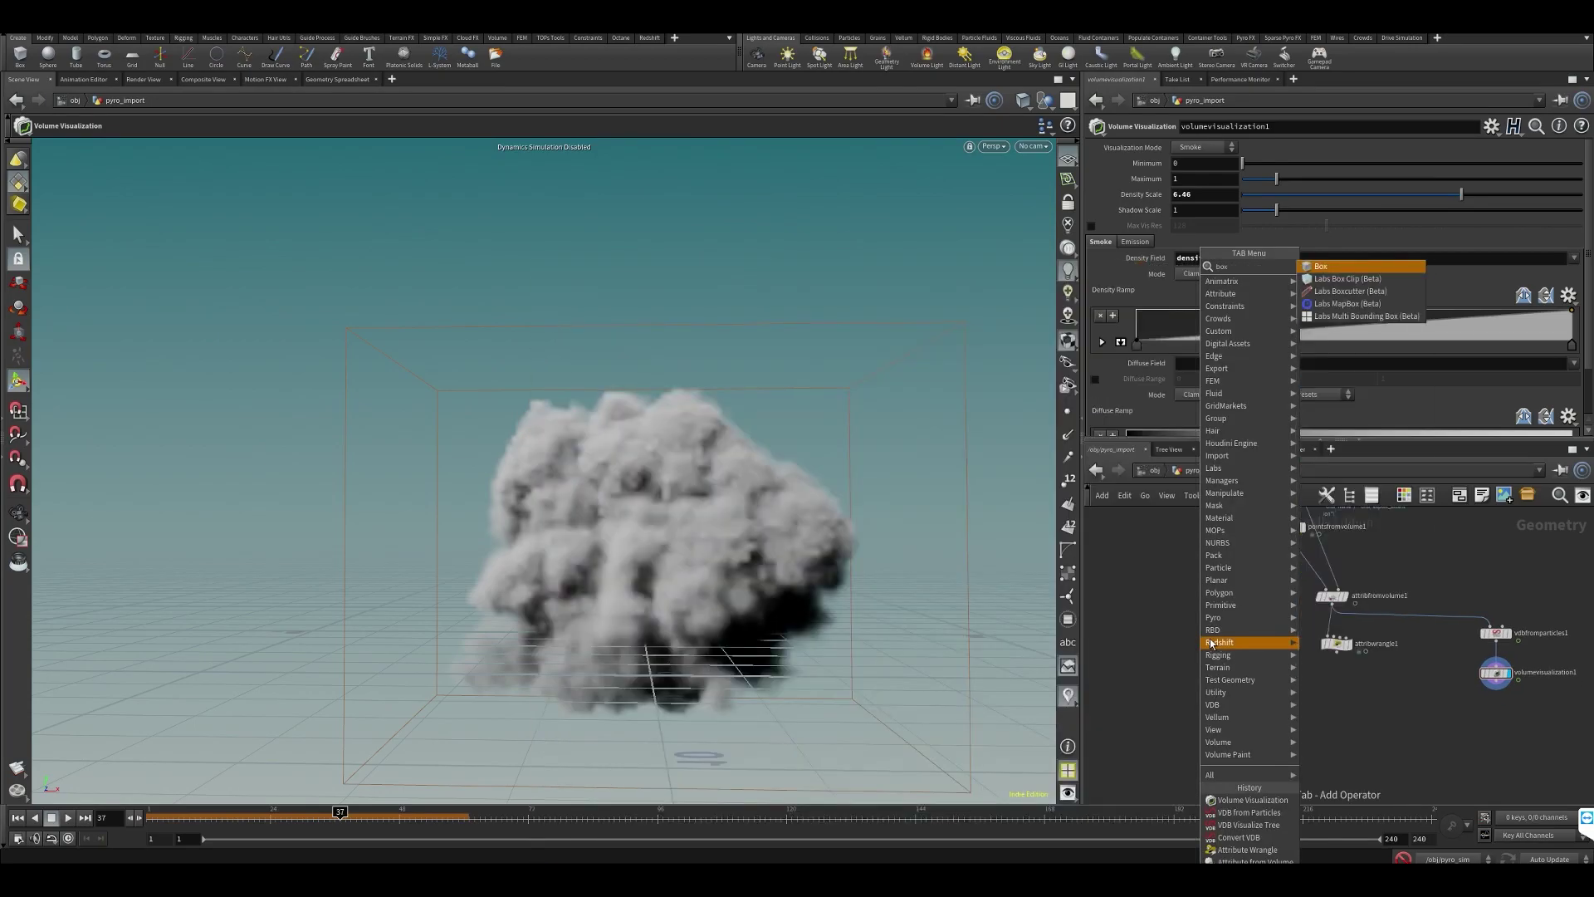
pyautogui.press('Return')
pyautogui.click(1178, 655)
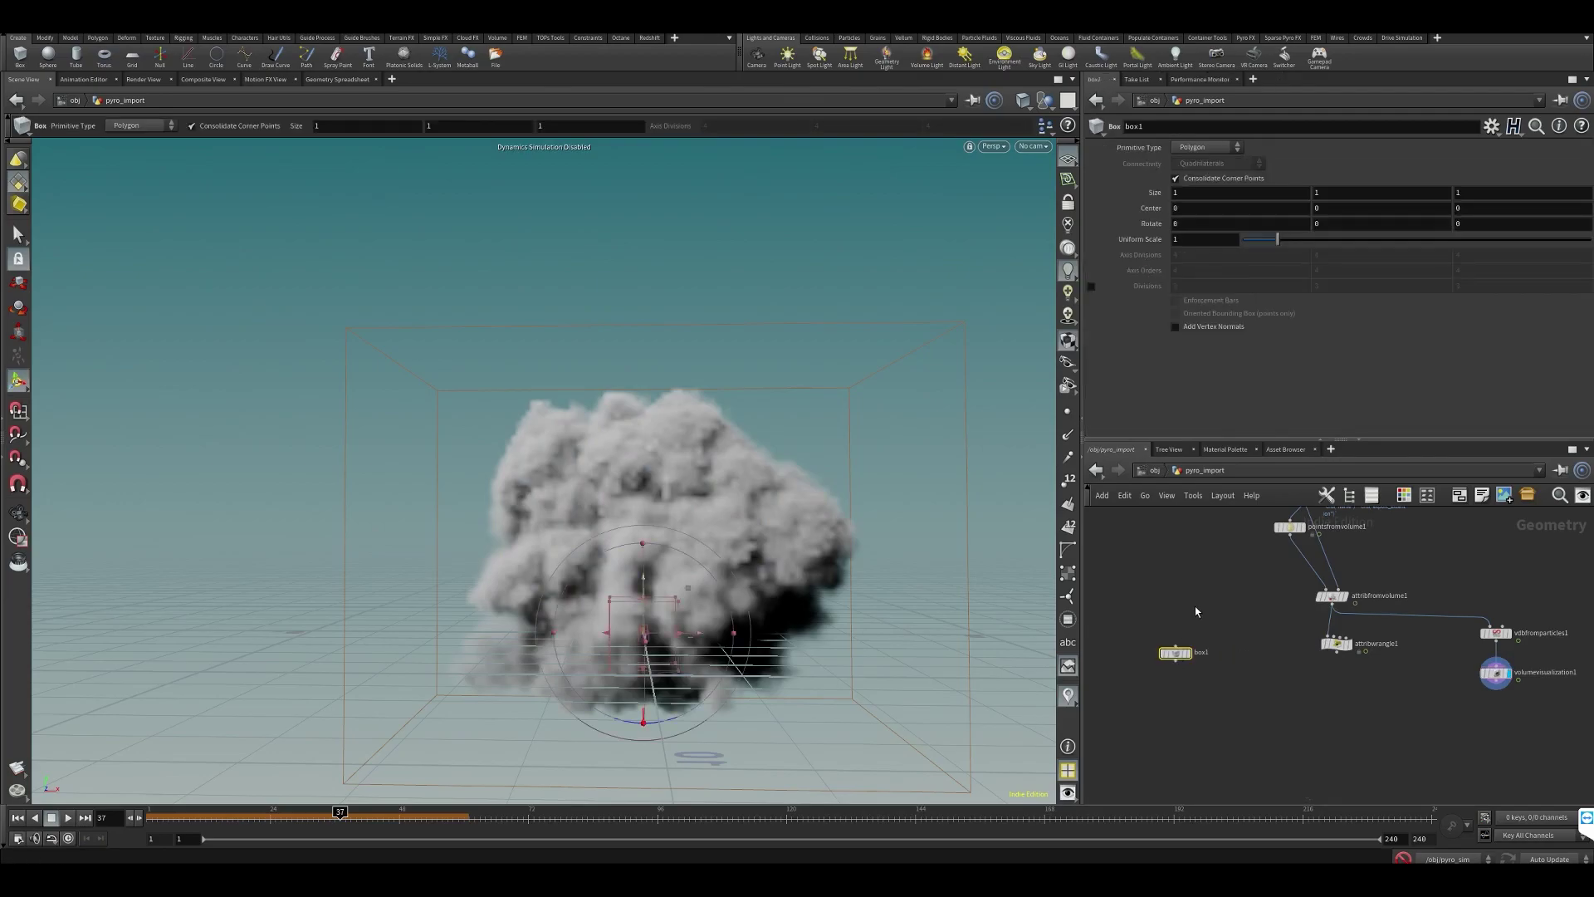
pyautogui.scroll(2, 1209, 591)
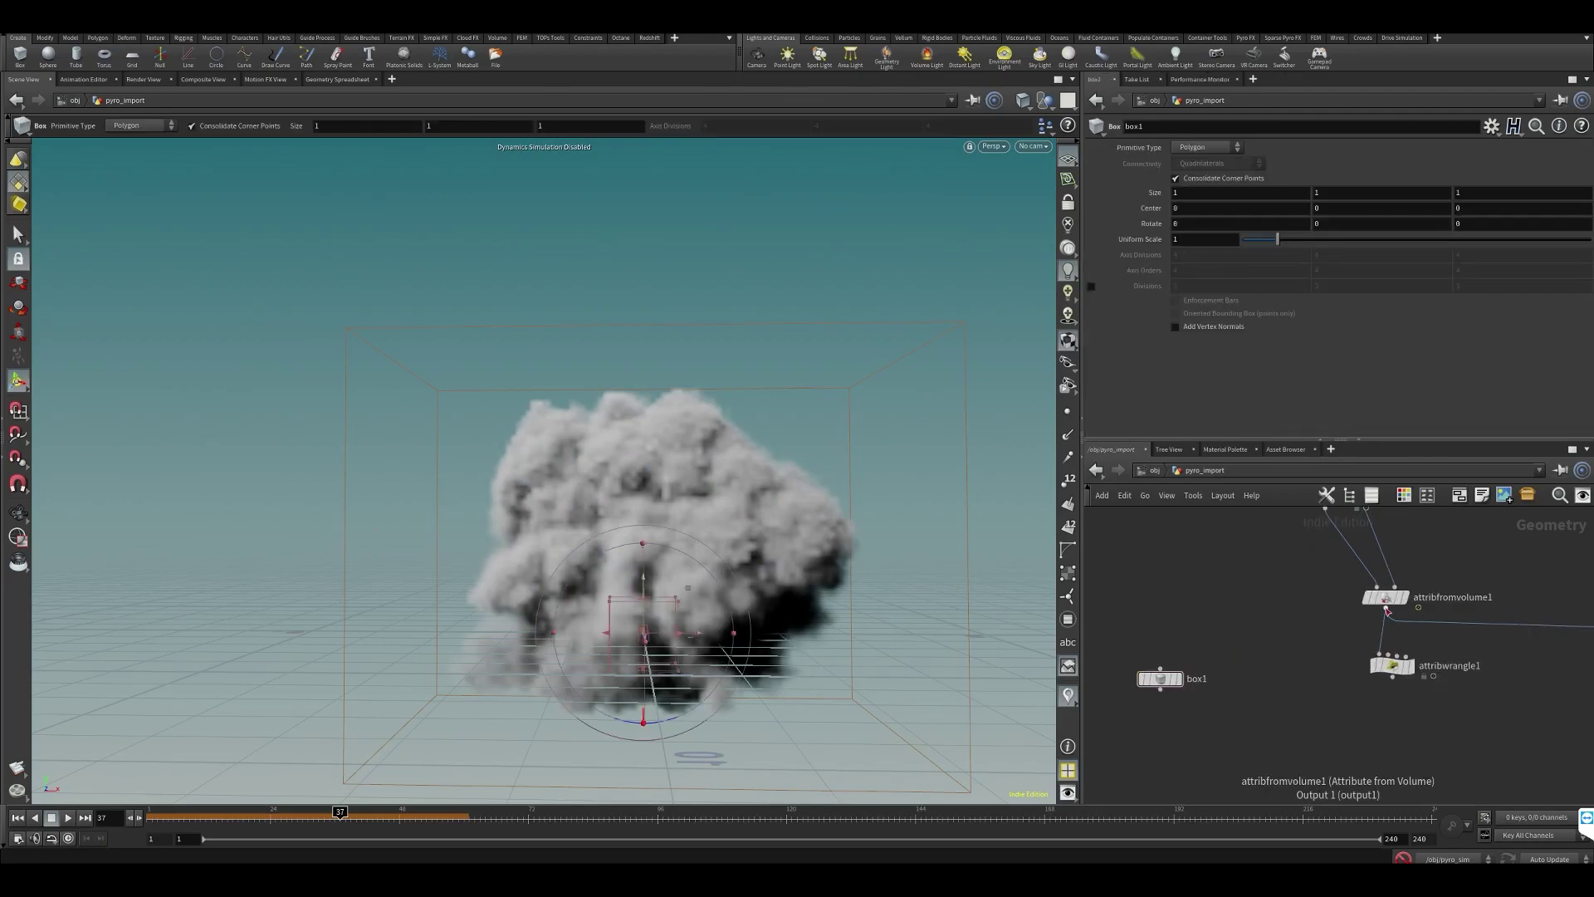
pyautogui.moveTo(1387, 610); pyautogui.dragTo(1161, 671)
pyautogui.click(1177, 679)
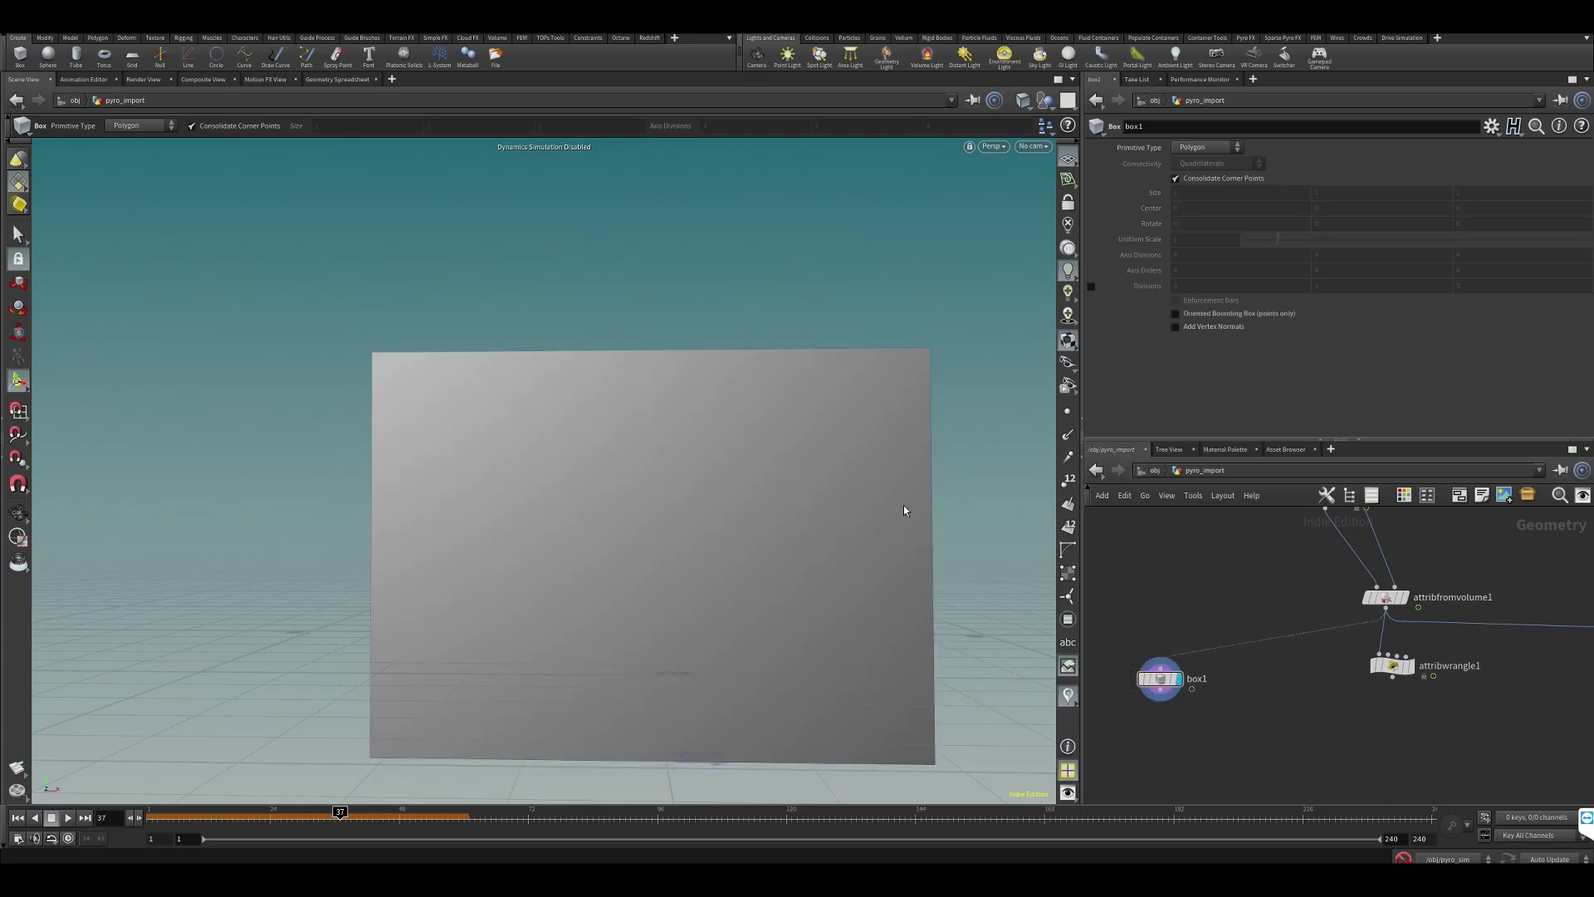
pyautogui.keyDown('alt'); pyautogui.moveTo(799, 533); pyautogui.dragTo(845, 524); pyautogui.keyUp('alt')
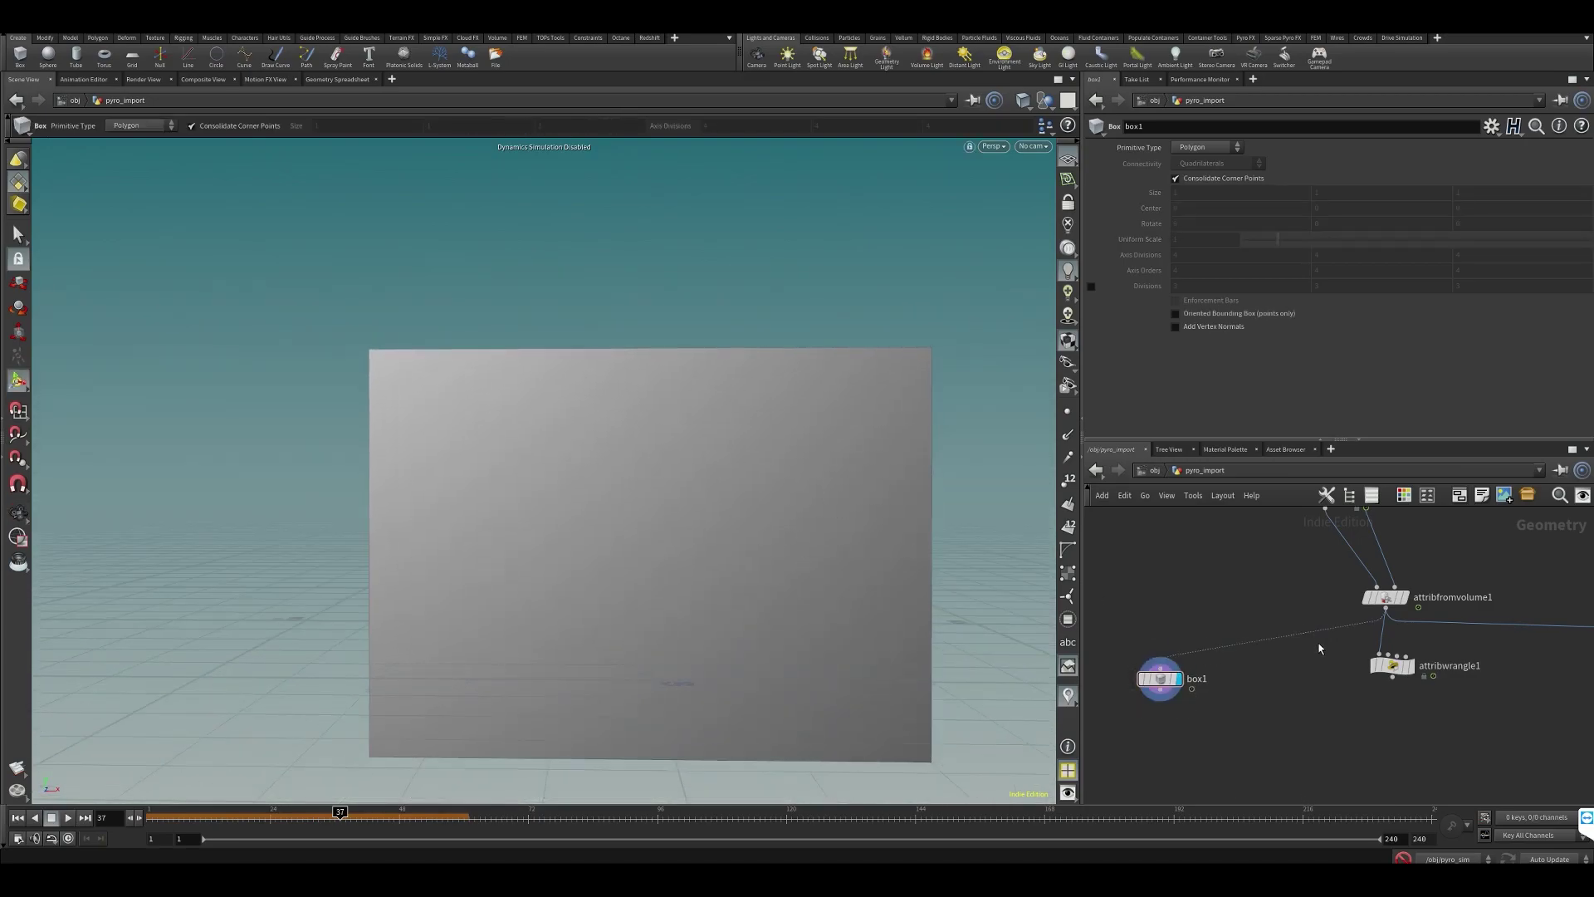
pyautogui.moveTo(1314, 589); pyautogui.dragTo(1301, 615, button='middle')
pyautogui.scroll(-3, 1301, 615)
pyautogui.click(1322, 550)
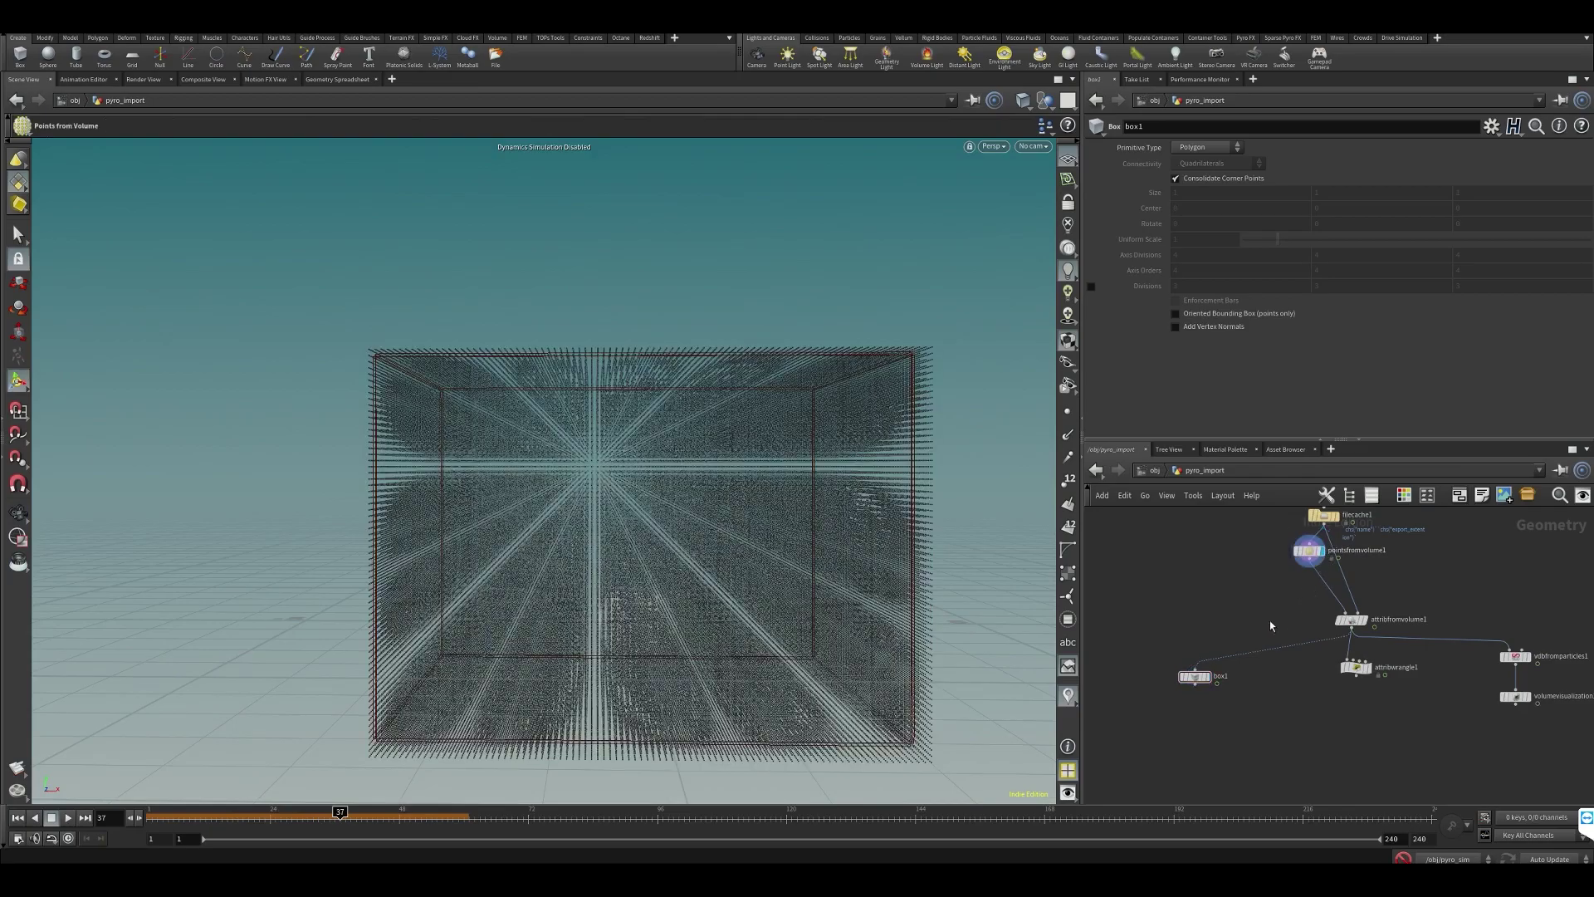
pyautogui.click(1208, 672)
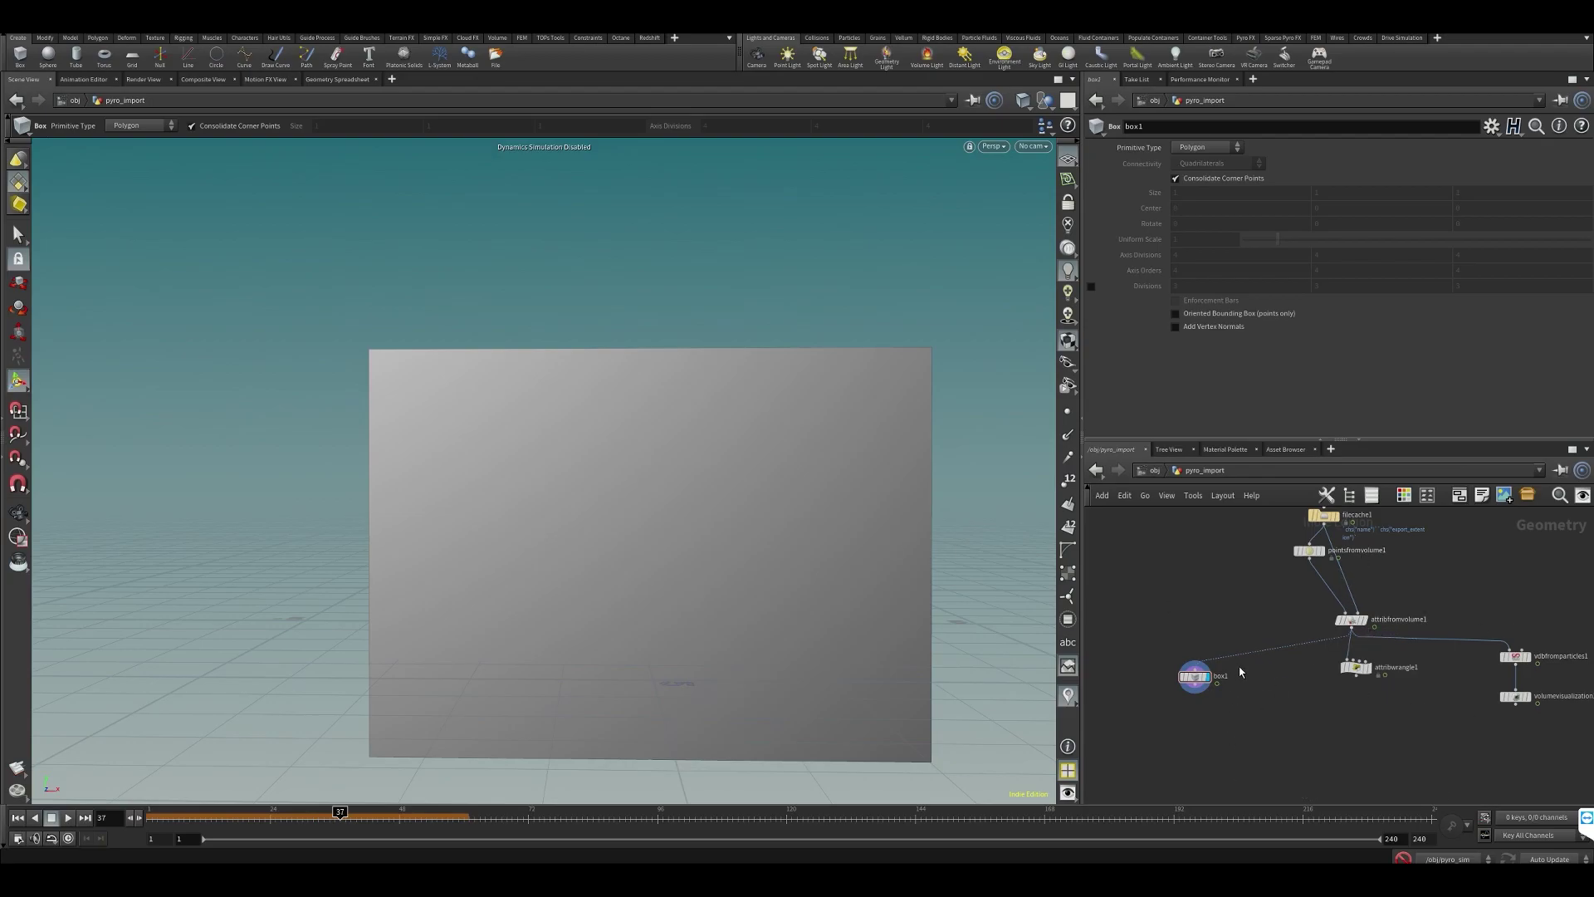
# - Append a VDB from Polygons node to box1, turning off Distance VDB and turning on Fog VDB named density
pyautogui.moveTo(1189, 744); pyautogui.dragTo(1214, 706, button='middle')
pyautogui.press('Tab')
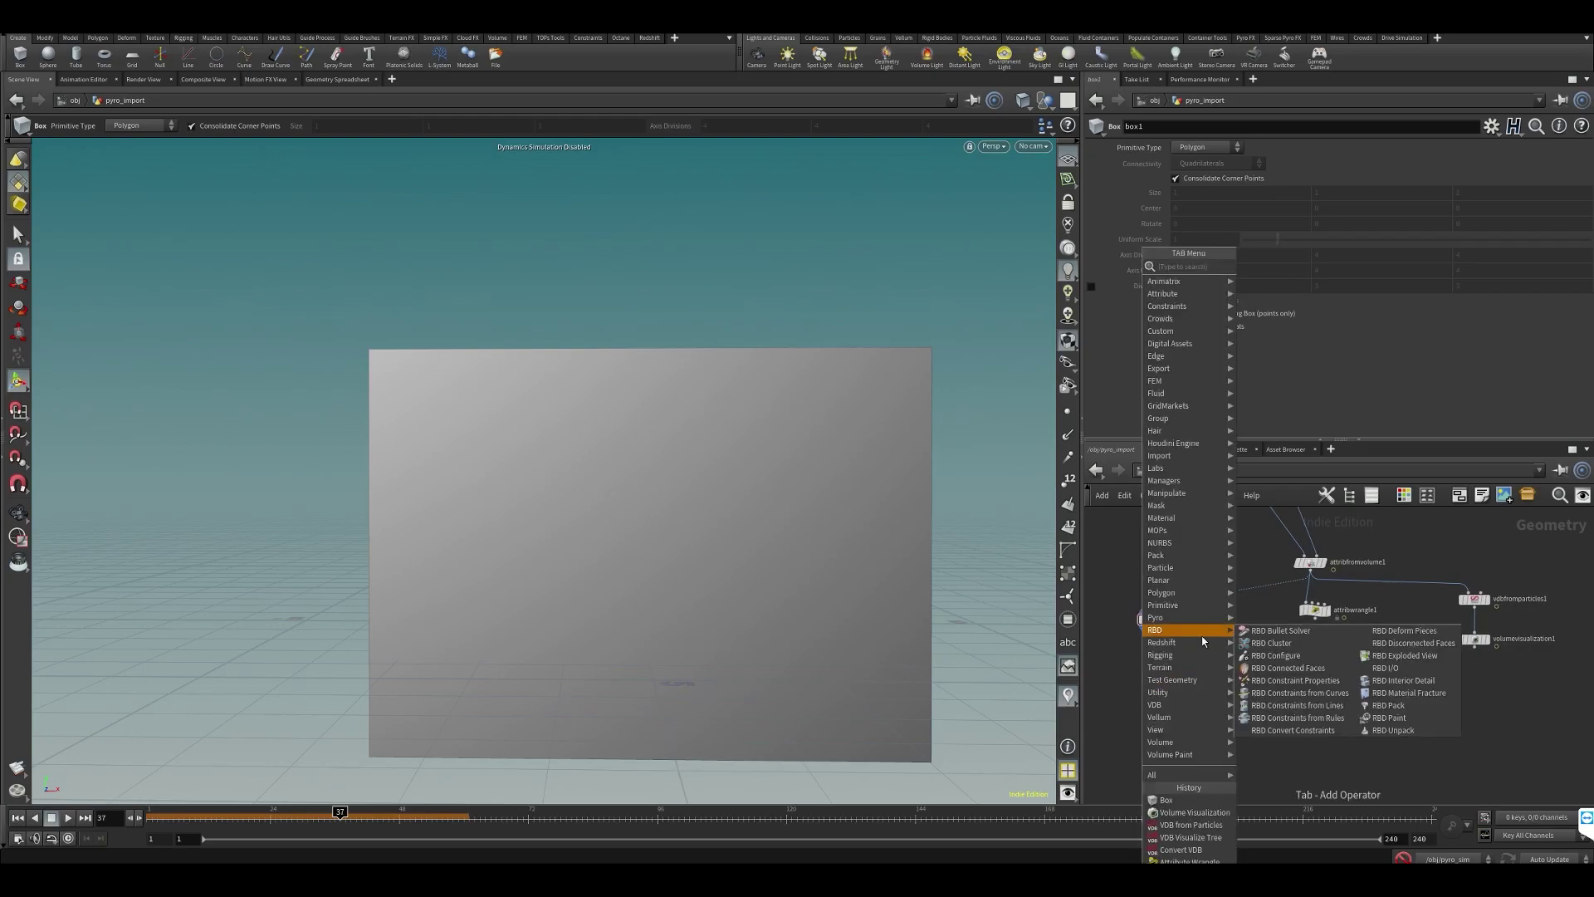
pyautogui.write('vdb fr')
pyautogui.press('Down')
pyautogui.press('Return')
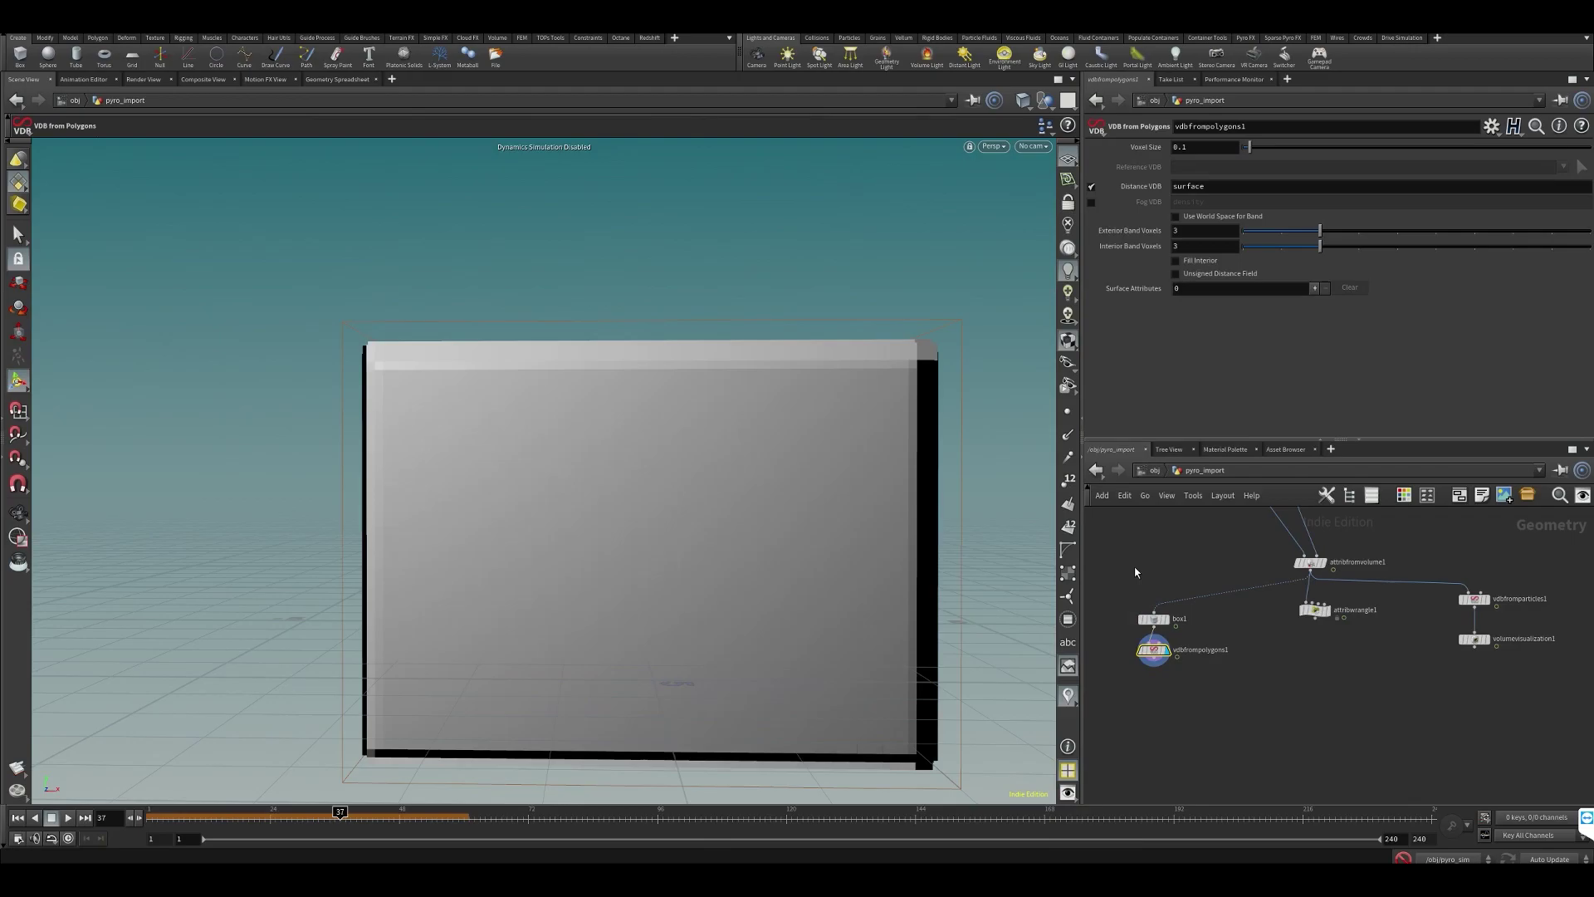
pyautogui.moveTo(1331, 680); pyautogui.dragTo(1337, 695, button='middle')
pyautogui.click(1174, 727)
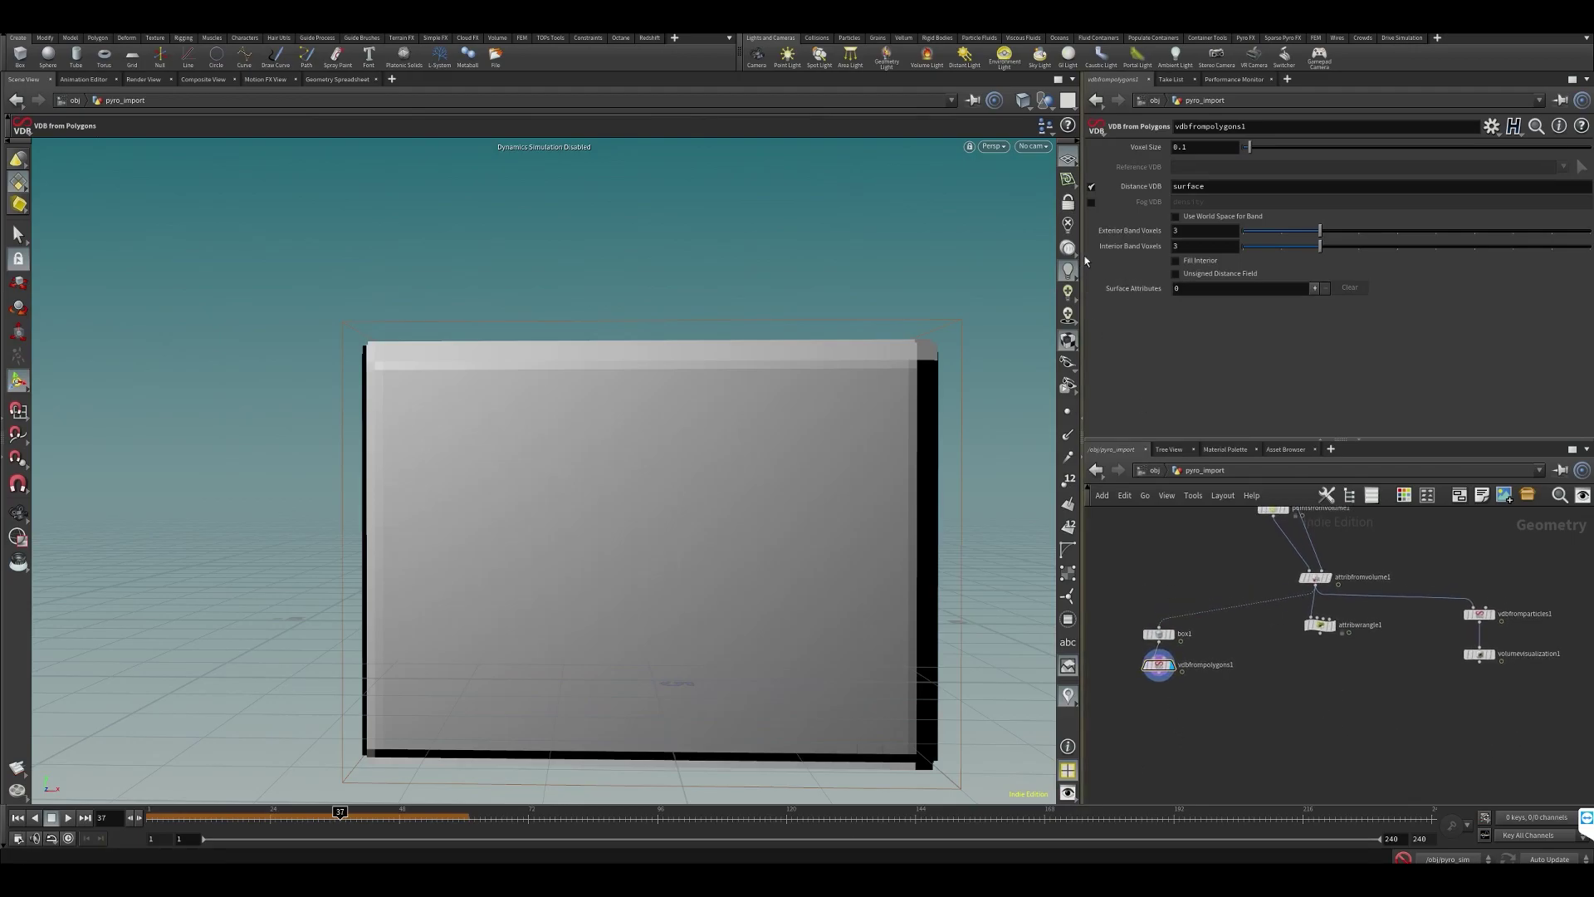
pyautogui.click(1091, 186)
pyautogui.click(1092, 202)
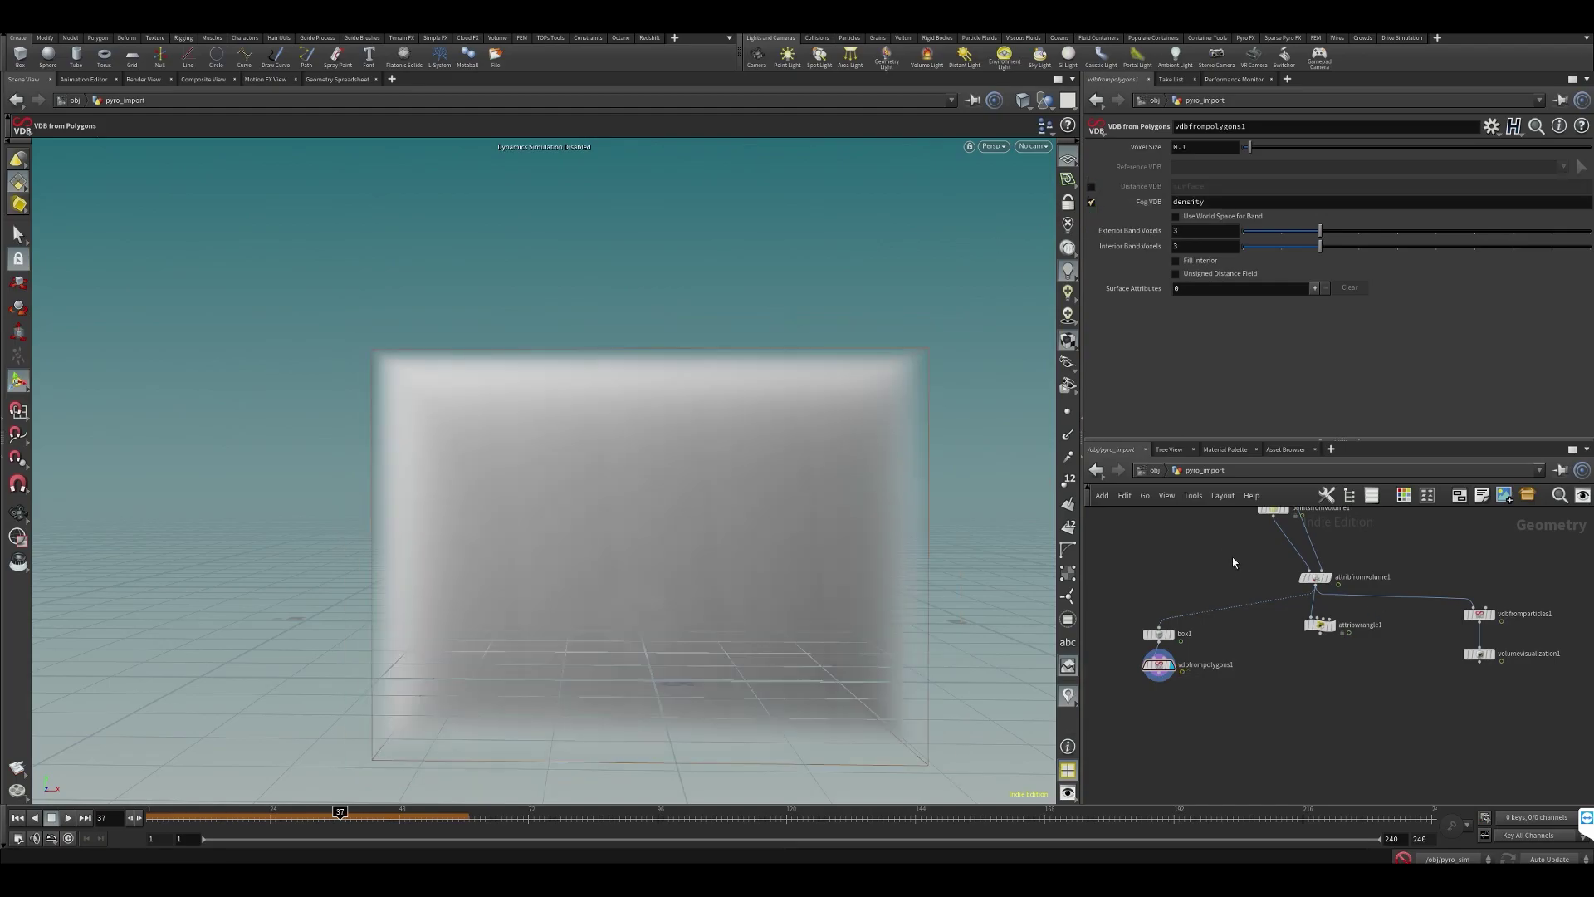
# - Copy the Point Separation expression of pointsfromvolume1, ch("../../pyro_sim/pyro/divsize"), into the Voxel Size of vdbfrompolygons1
pyautogui.moveTo(1234, 565); pyautogui.dragTo(1223, 625, button='middle')
pyautogui.moveTo(1278, 610); pyautogui.dragTo(1279, 612)
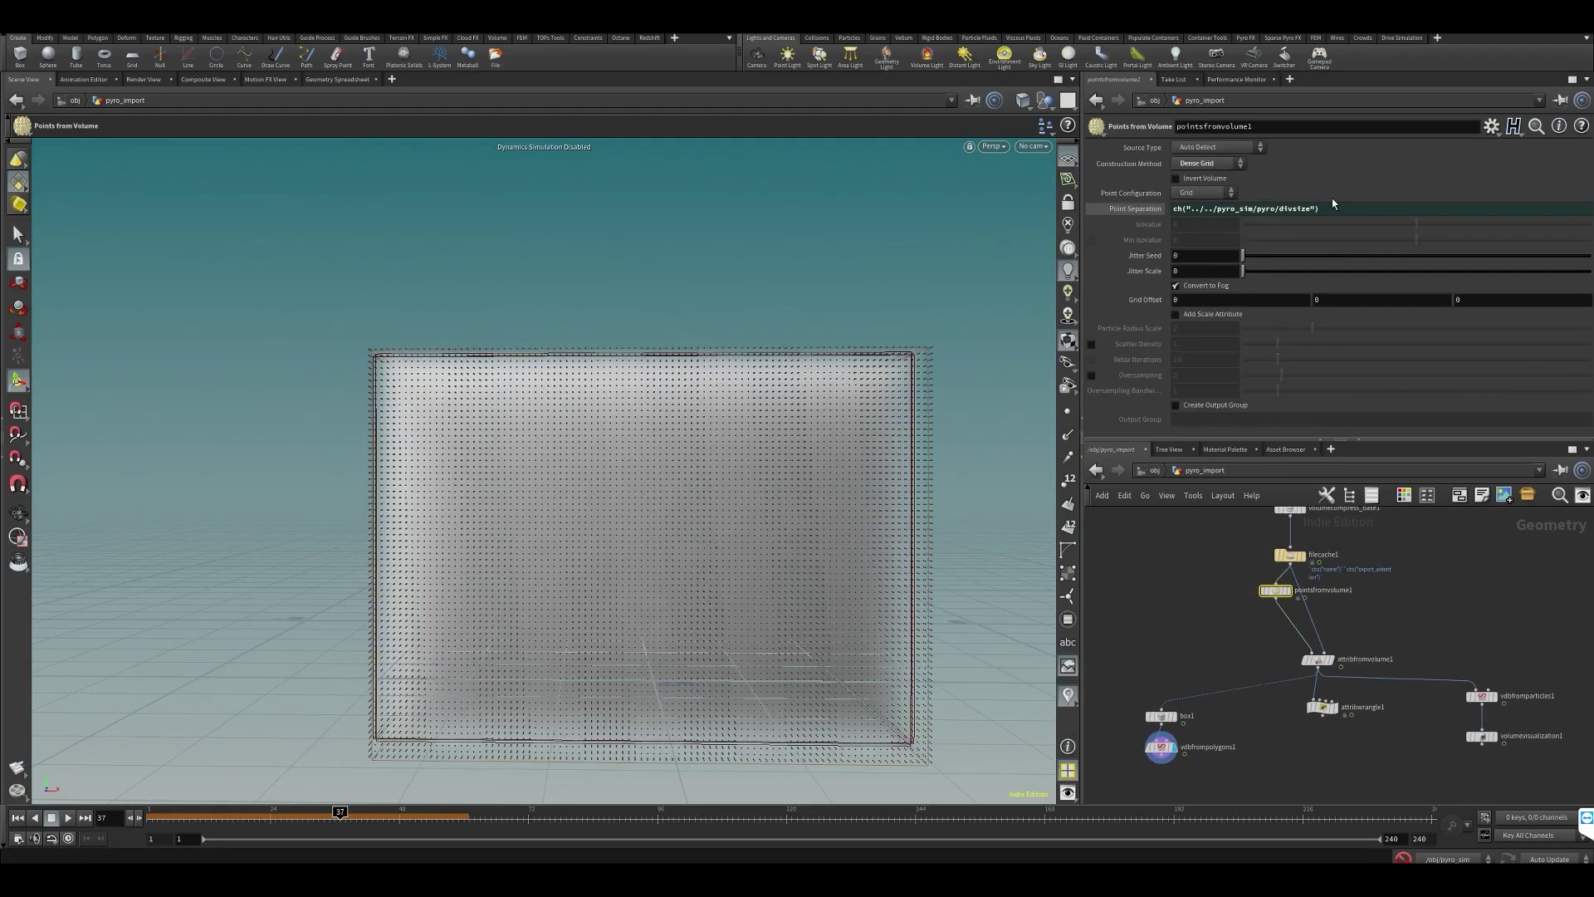
pyautogui.moveTo(1354, 204); pyautogui.dragTo(1117, 238)
pyautogui.hotkey('ctrl', 'c')
pyautogui.click(1158, 211)
pyautogui.click(1135, 209)
pyautogui.moveTo(1215, 624); pyautogui.dragTo(1196, 602, button='middle')
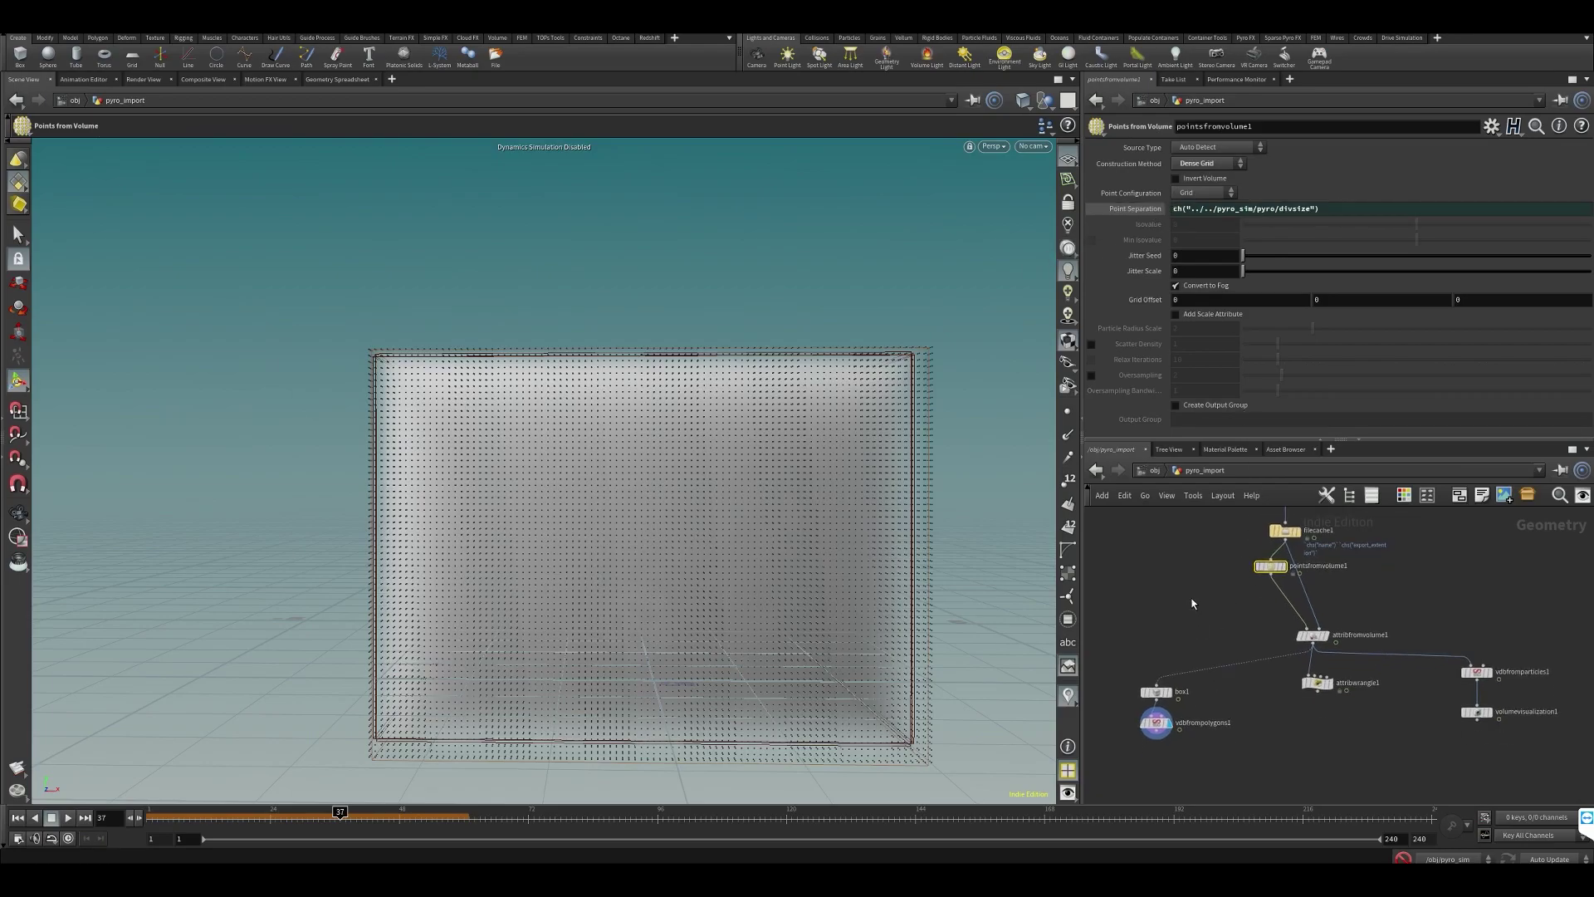
pyautogui.click(1155, 722)
pyautogui.moveTo(1195, 146); pyautogui.dragTo(1156, 202)
pyautogui.hotkey('ctrl', 'v')
pyautogui.press('Return')
pyautogui.moveTo(1170, 675); pyautogui.dragTo(1150, 623, button='middle')
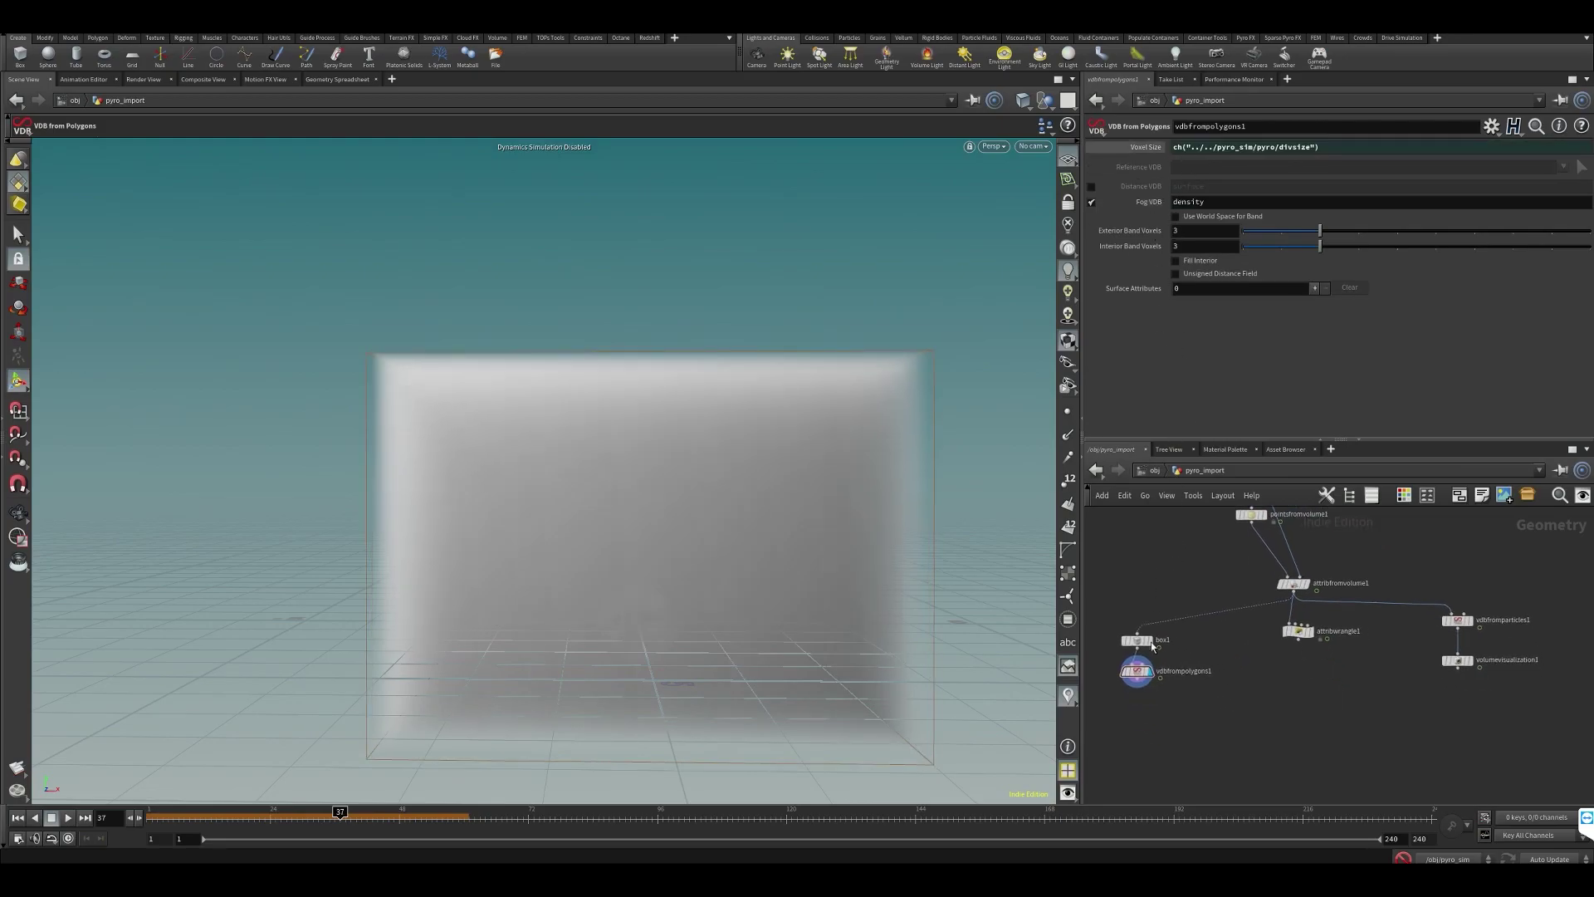
# - Examine the node info of vdbfrompolygons1 and filecache1 to compare their density resolution and voxel size
pyautogui.middleClick(1136, 676)
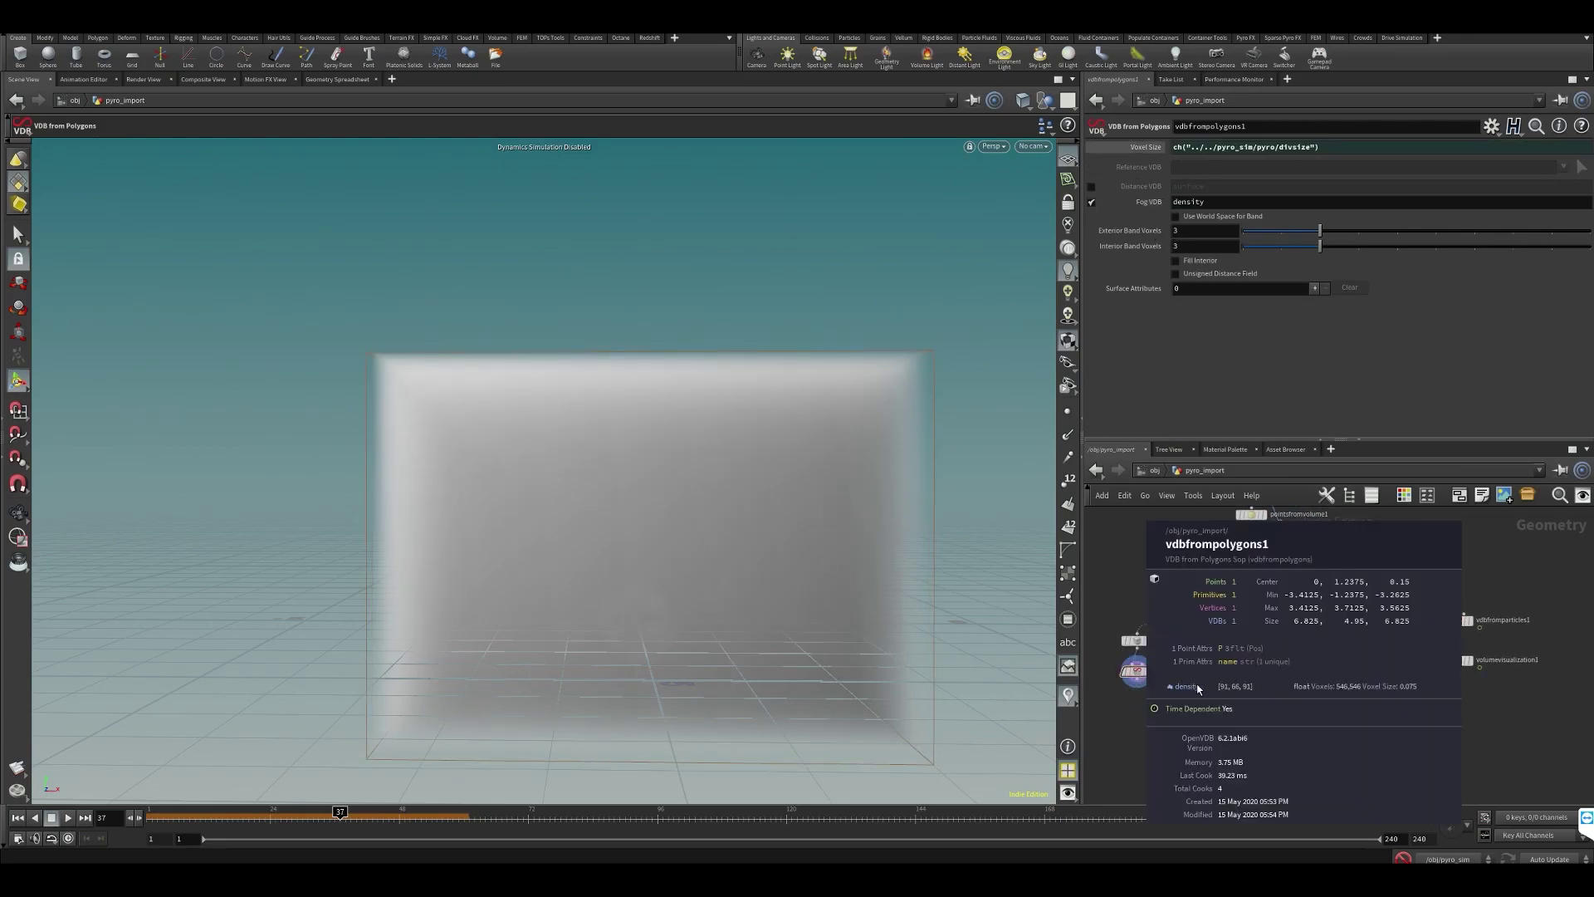
pyautogui.scroll(1, 1140, 674)
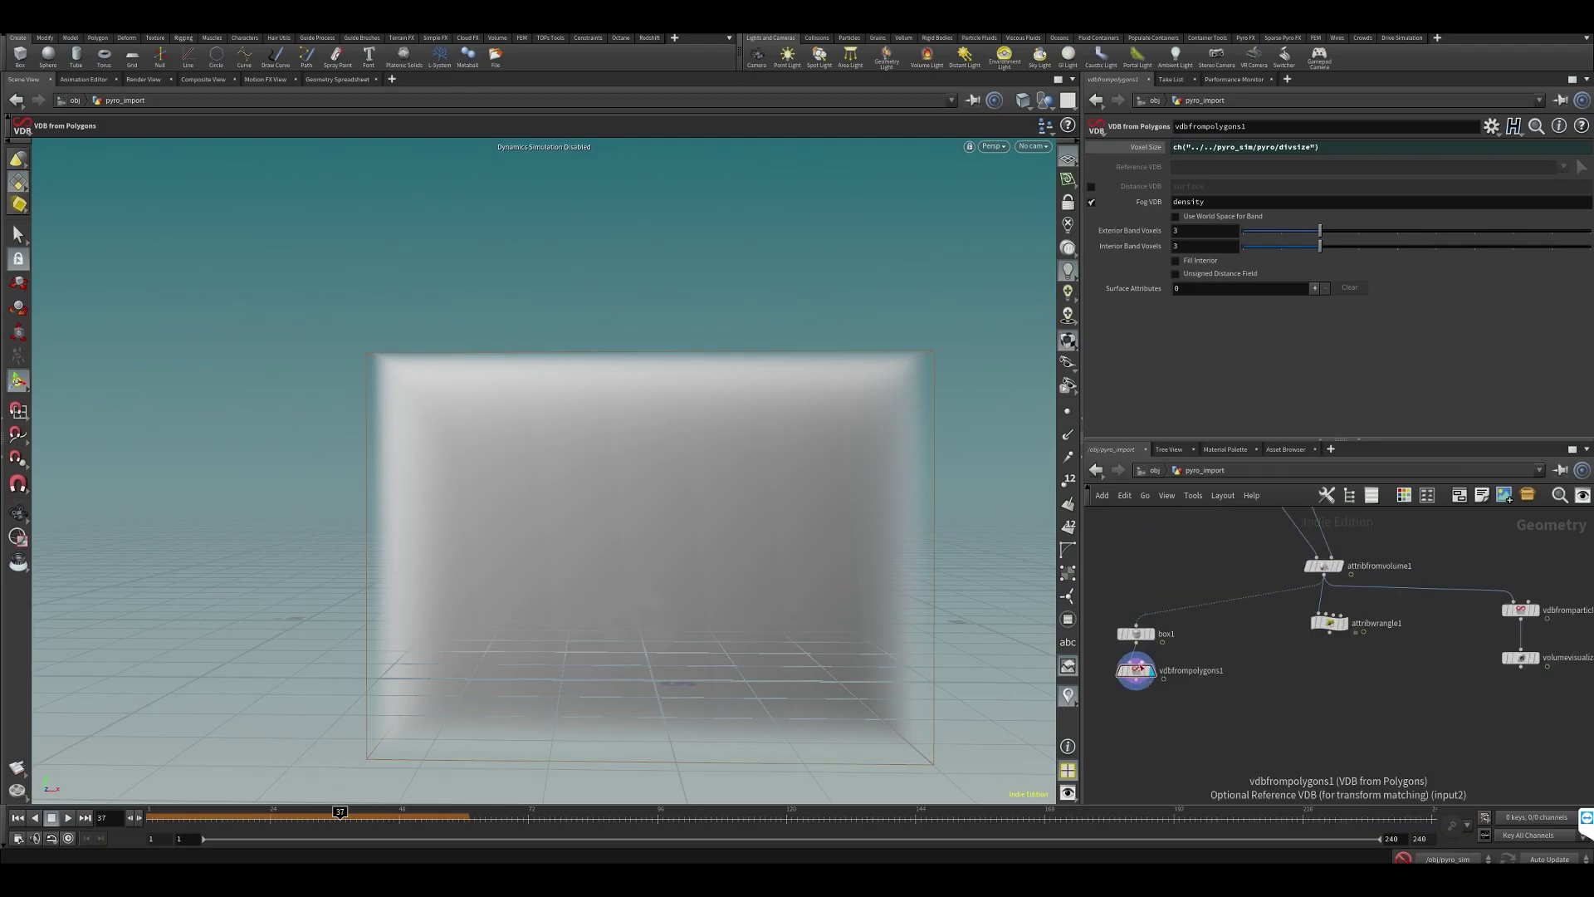
pyautogui.moveTo(1193, 616); pyautogui.dragTo(1208, 696, button='middle')
pyautogui.middleClick(1151, 750)
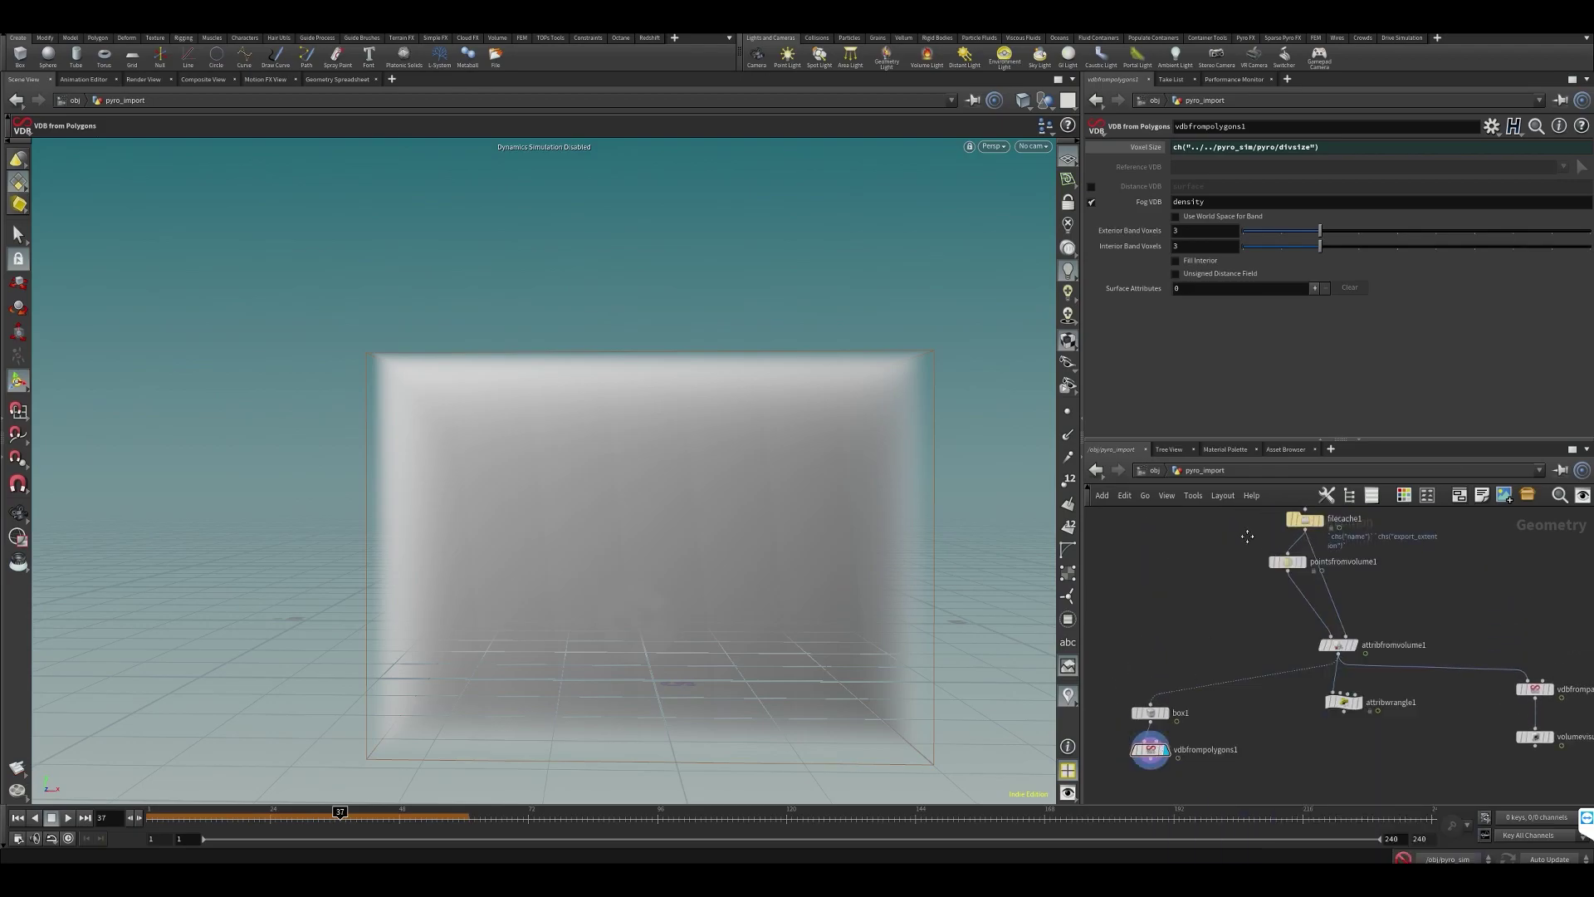
pyautogui.moveTo(1312, 527); pyautogui.dragTo(1301, 641, button='middle')
pyautogui.middleClick(1298, 635)
pyautogui.moveTo(1157, 675); pyautogui.dragTo(1128, 717, button='middle')
pyautogui.middleClick(1131, 690)
pyautogui.scroll(-1, 1264, 614)
# - Display filecache1, rewire box1's input to it, and compare the node info of vdbfrompolygons1 and filecache1
pyautogui.click(1284, 627)
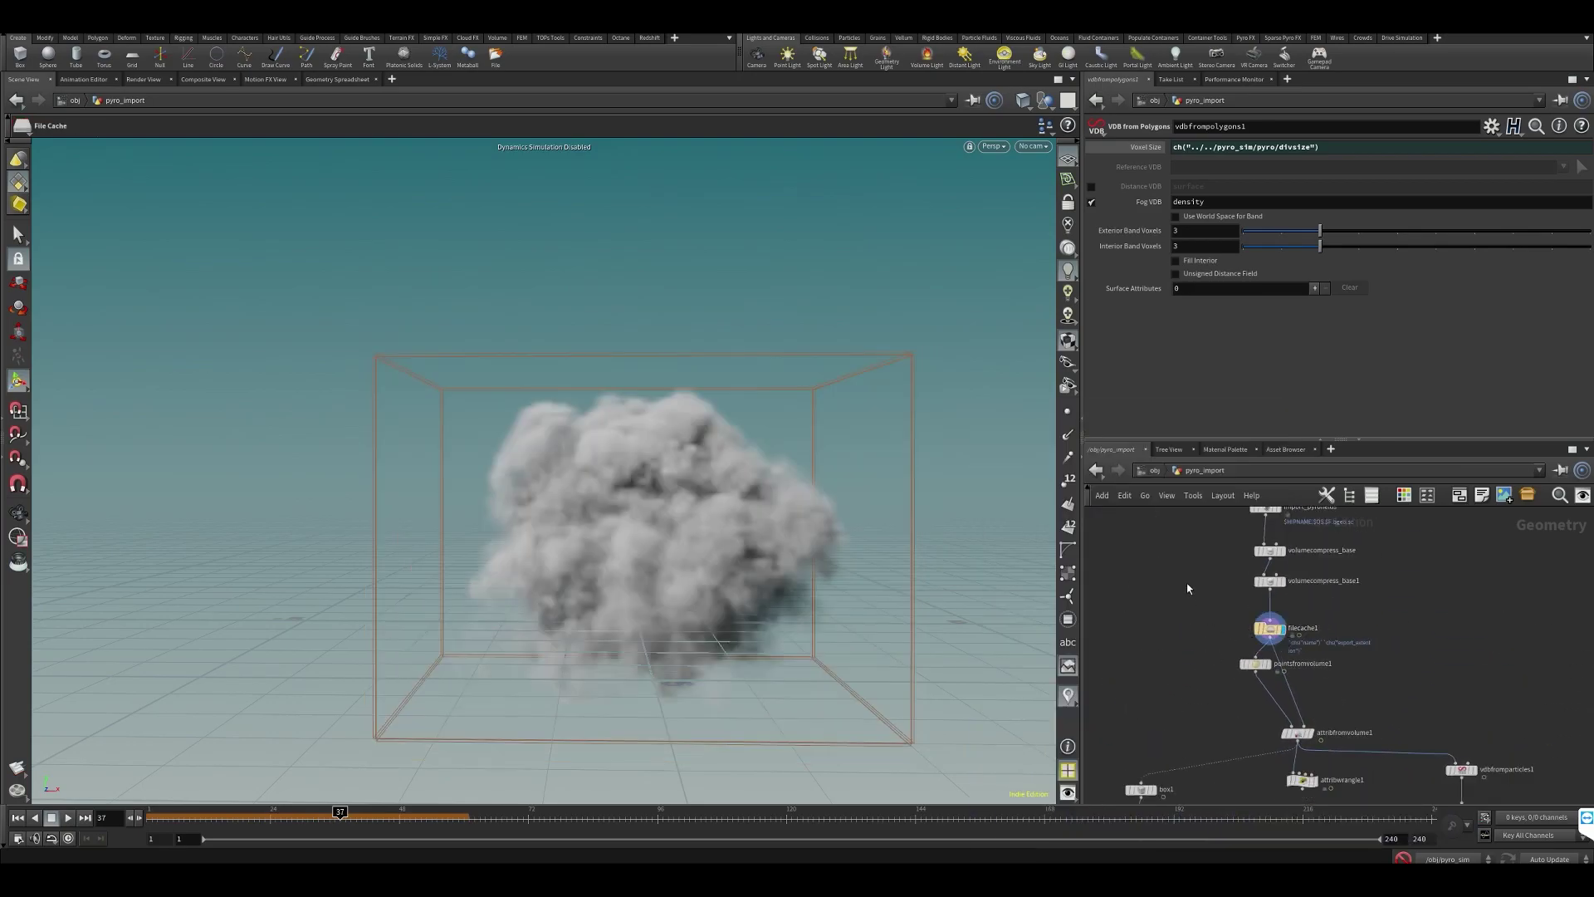
pyautogui.click(1267, 628)
pyautogui.moveTo(1202, 652); pyautogui.dragTo(1233, 498, button='middle')
pyautogui.moveTo(1226, 557); pyautogui.dragTo(1142, 708, button='middle')
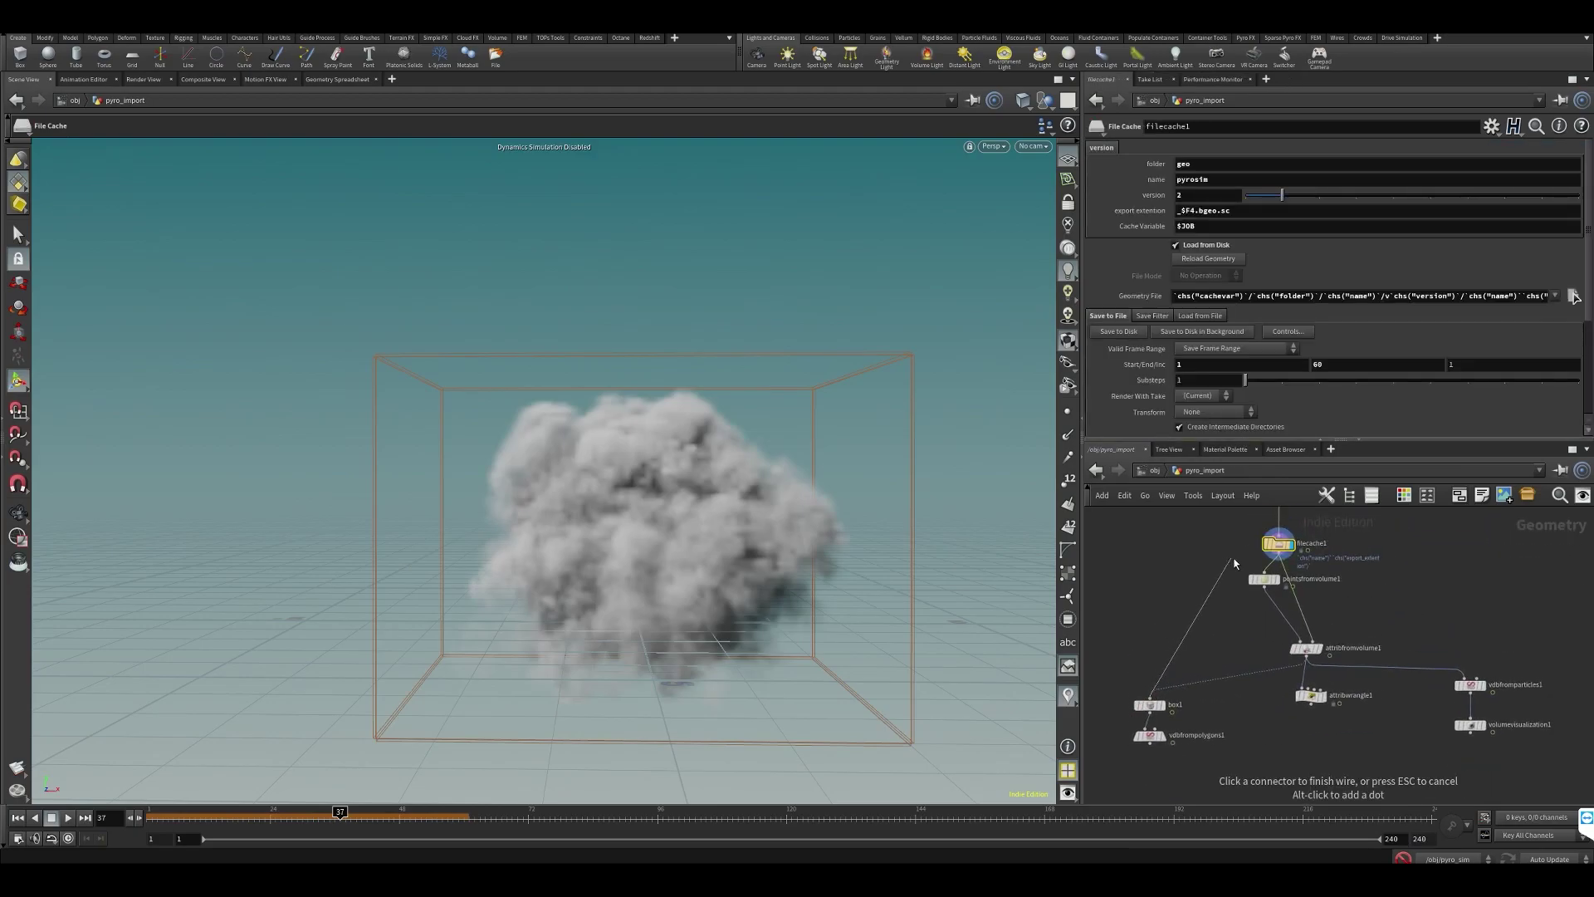
pyautogui.middleClick(1149, 738)
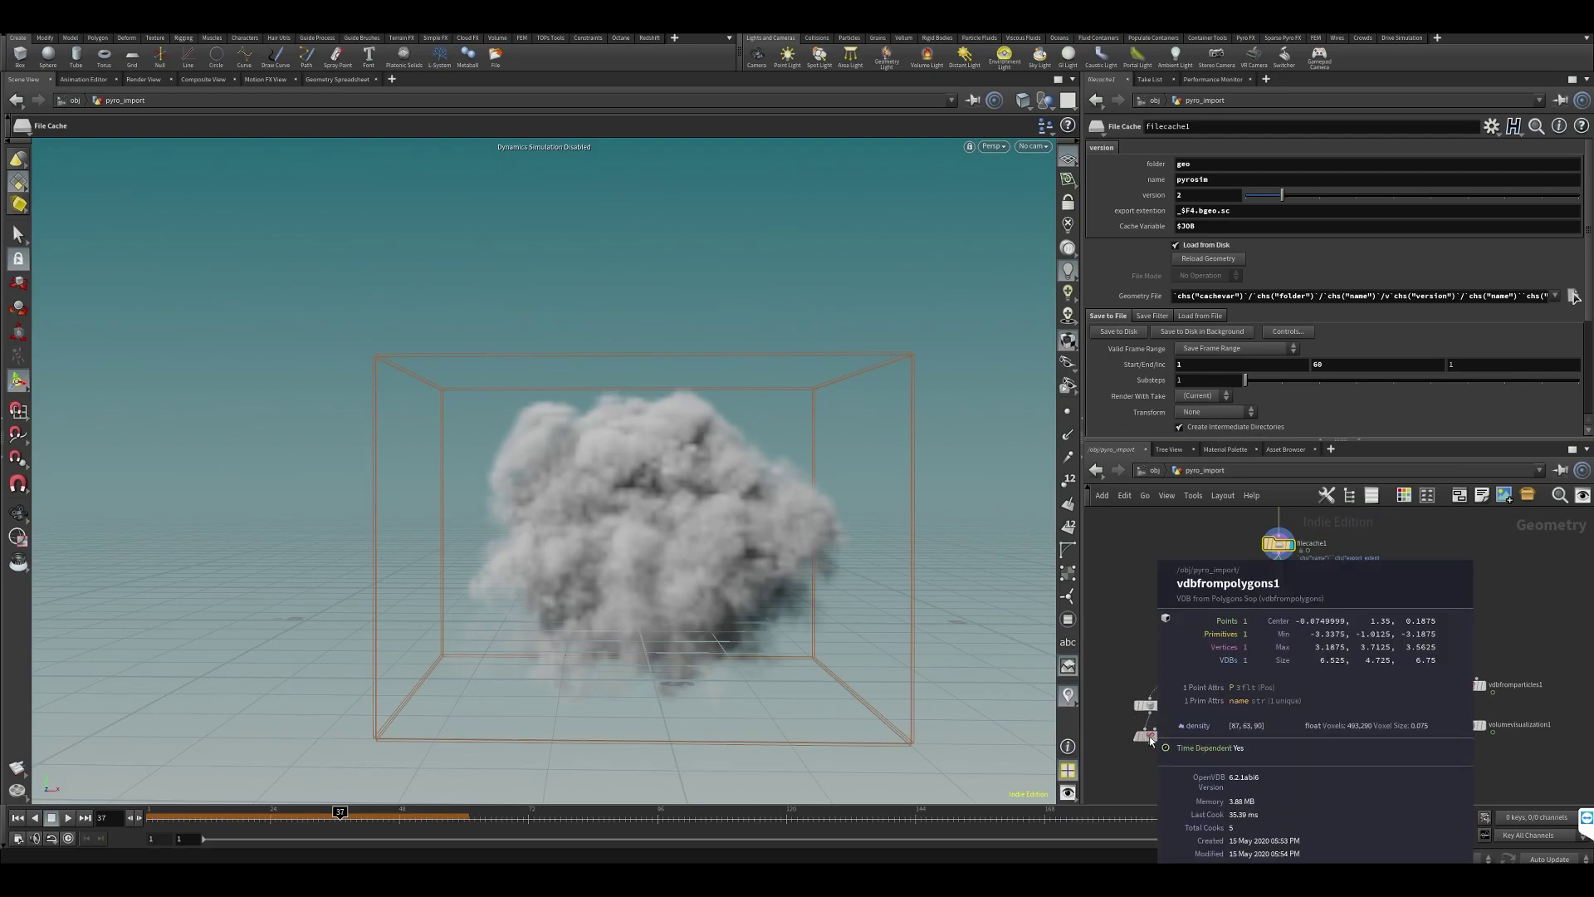
pyautogui.middleClick(1276, 543)
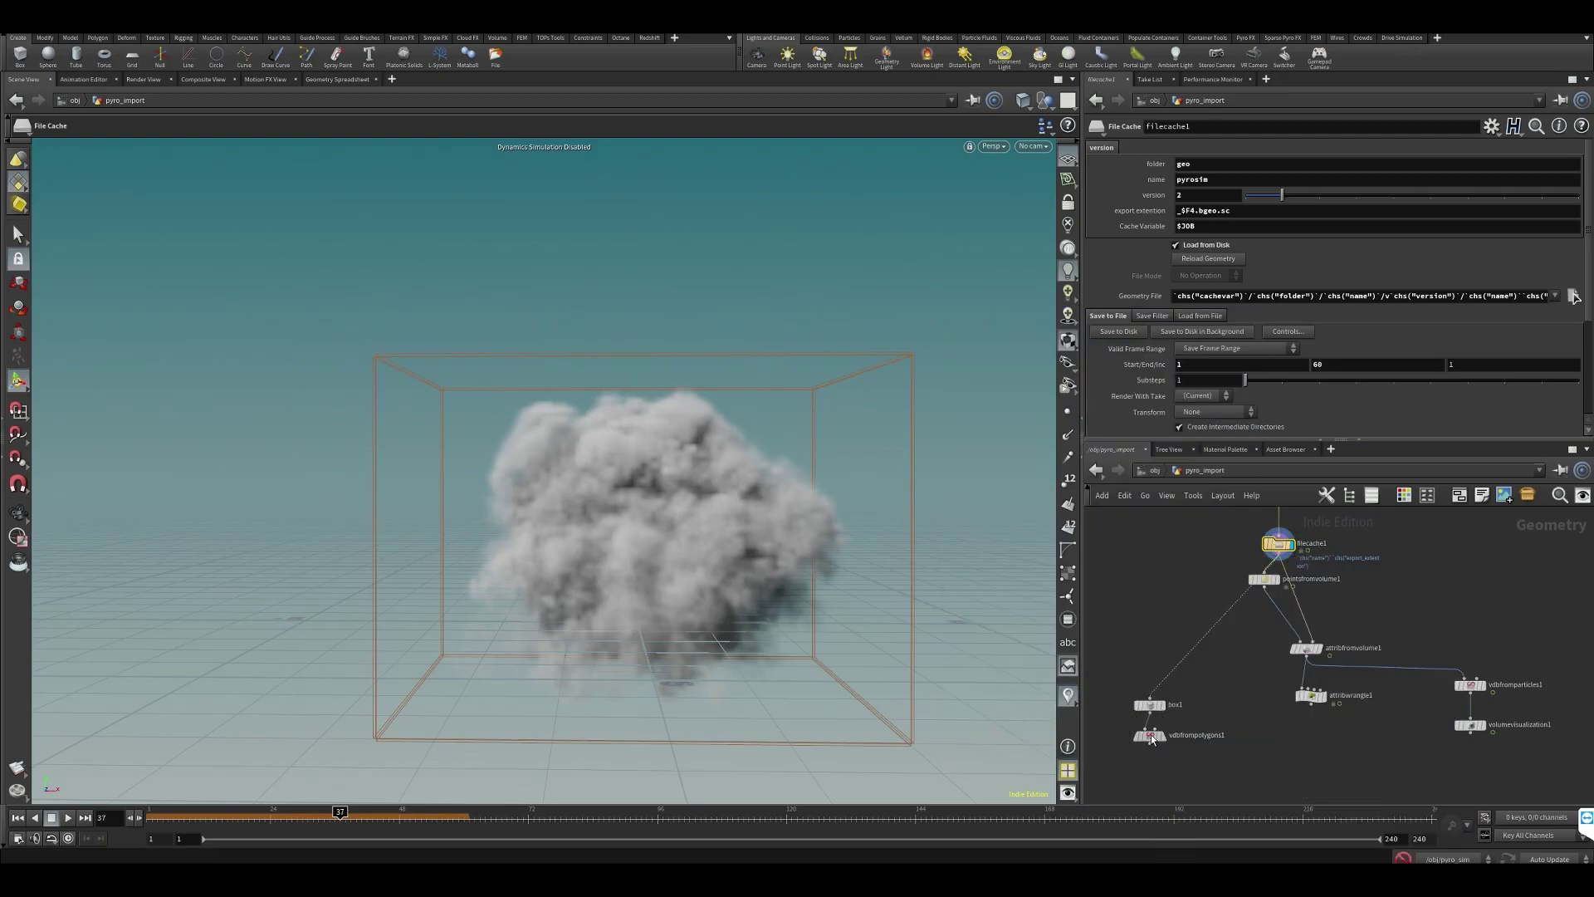
pyautogui.middleClick(1151, 737)
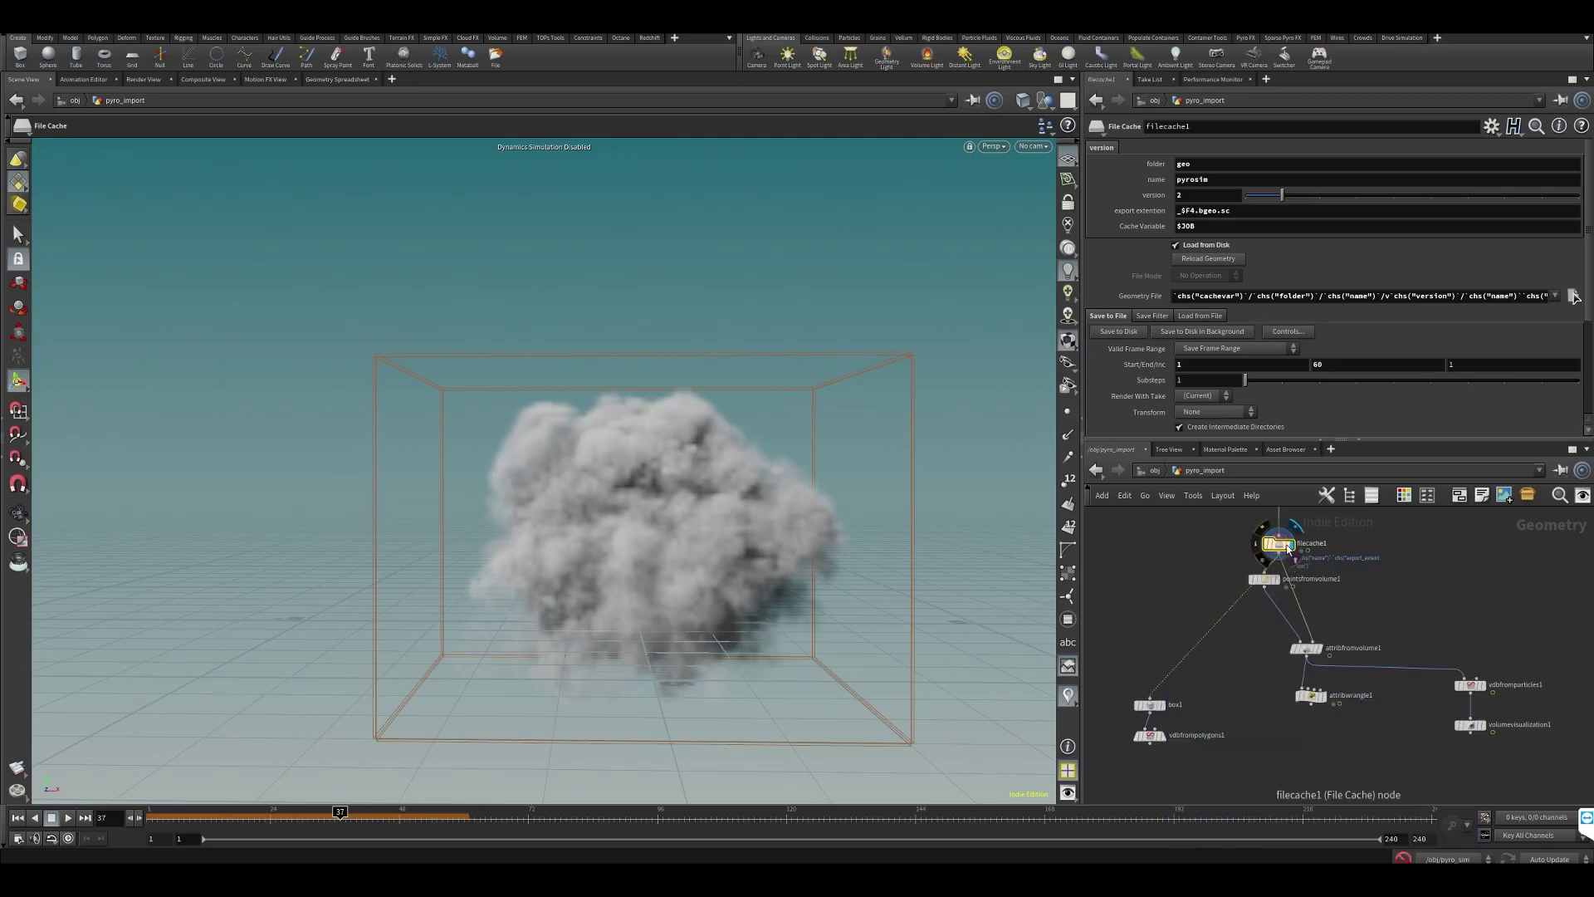
pyautogui.middleClick(1283, 546)
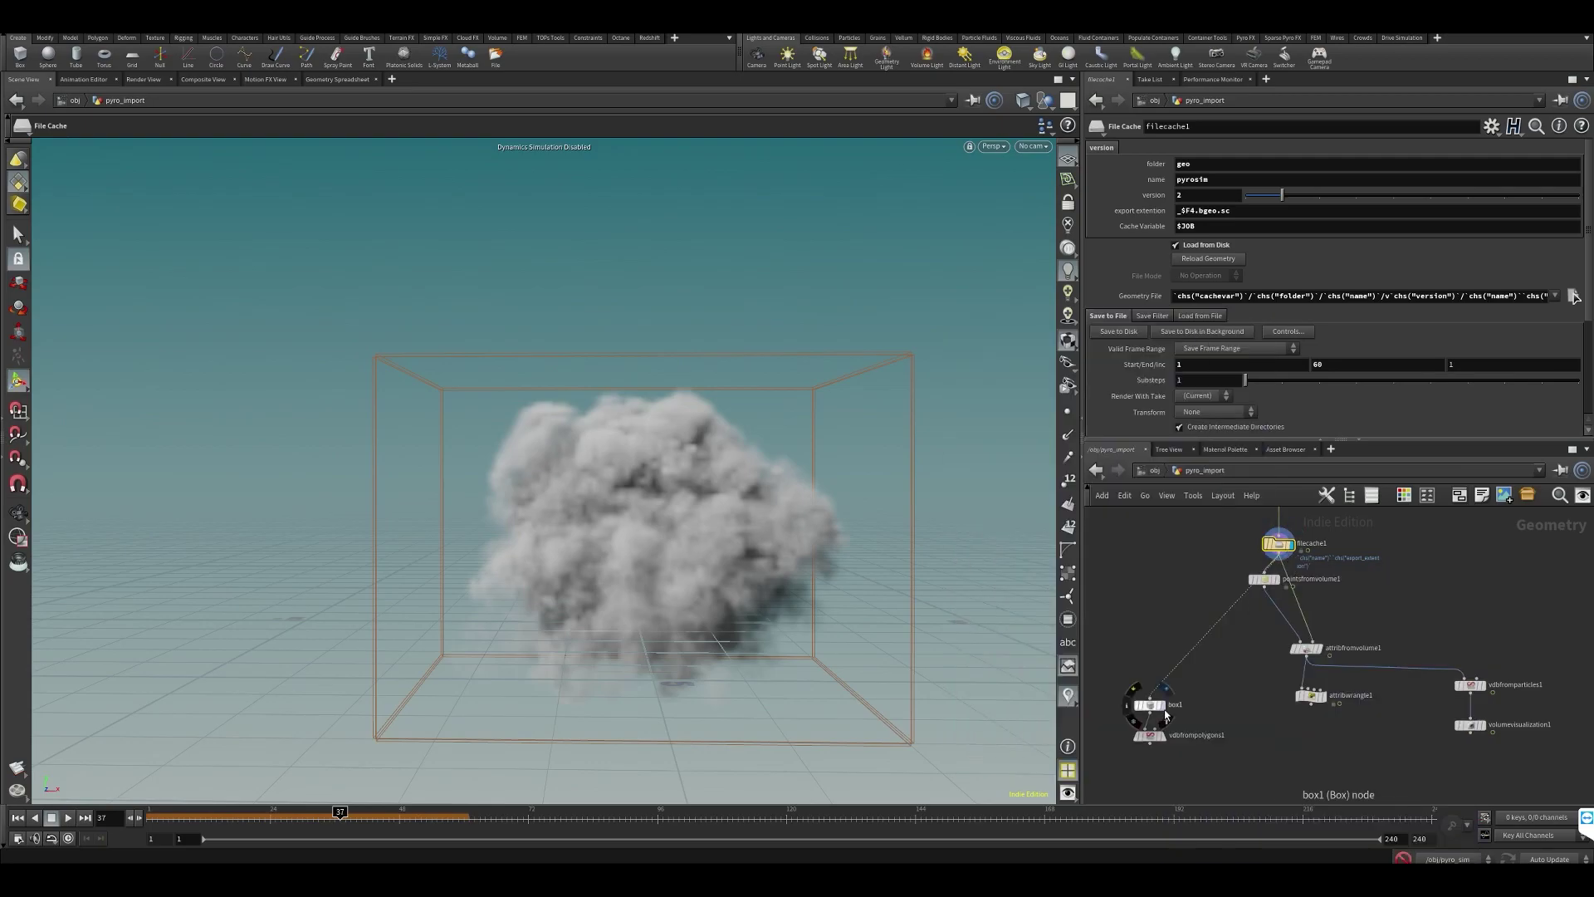
# - Compare the node info of vdbfrompolygons1 and filecache1, and display vdbfrompolygons1
pyautogui.middleClick(1149, 737)
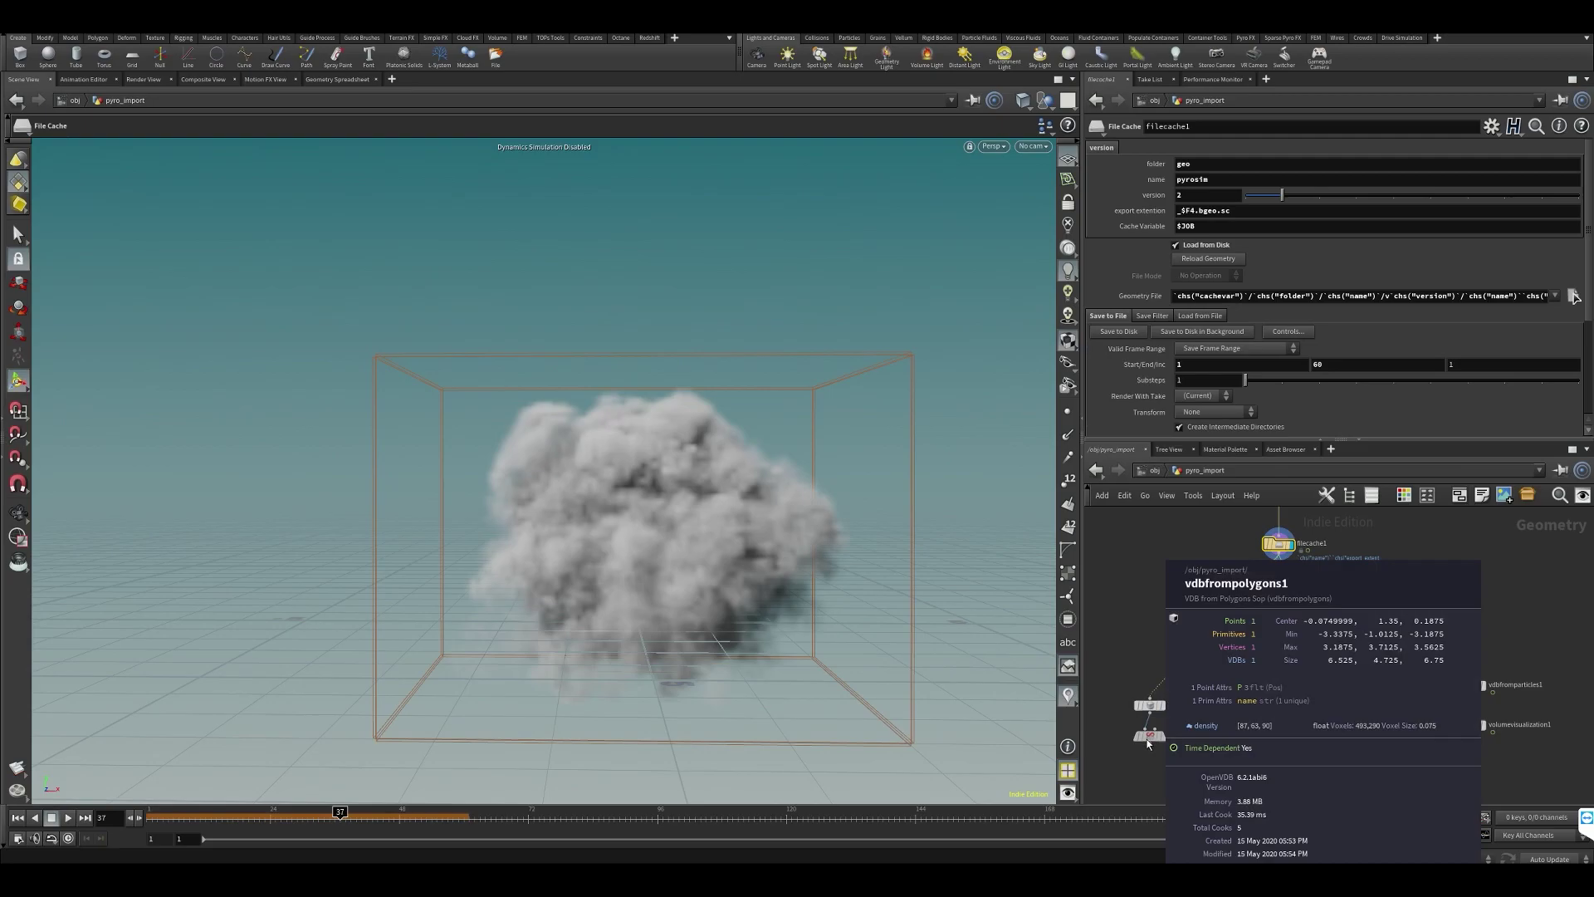
pyautogui.middleClick(1278, 547)
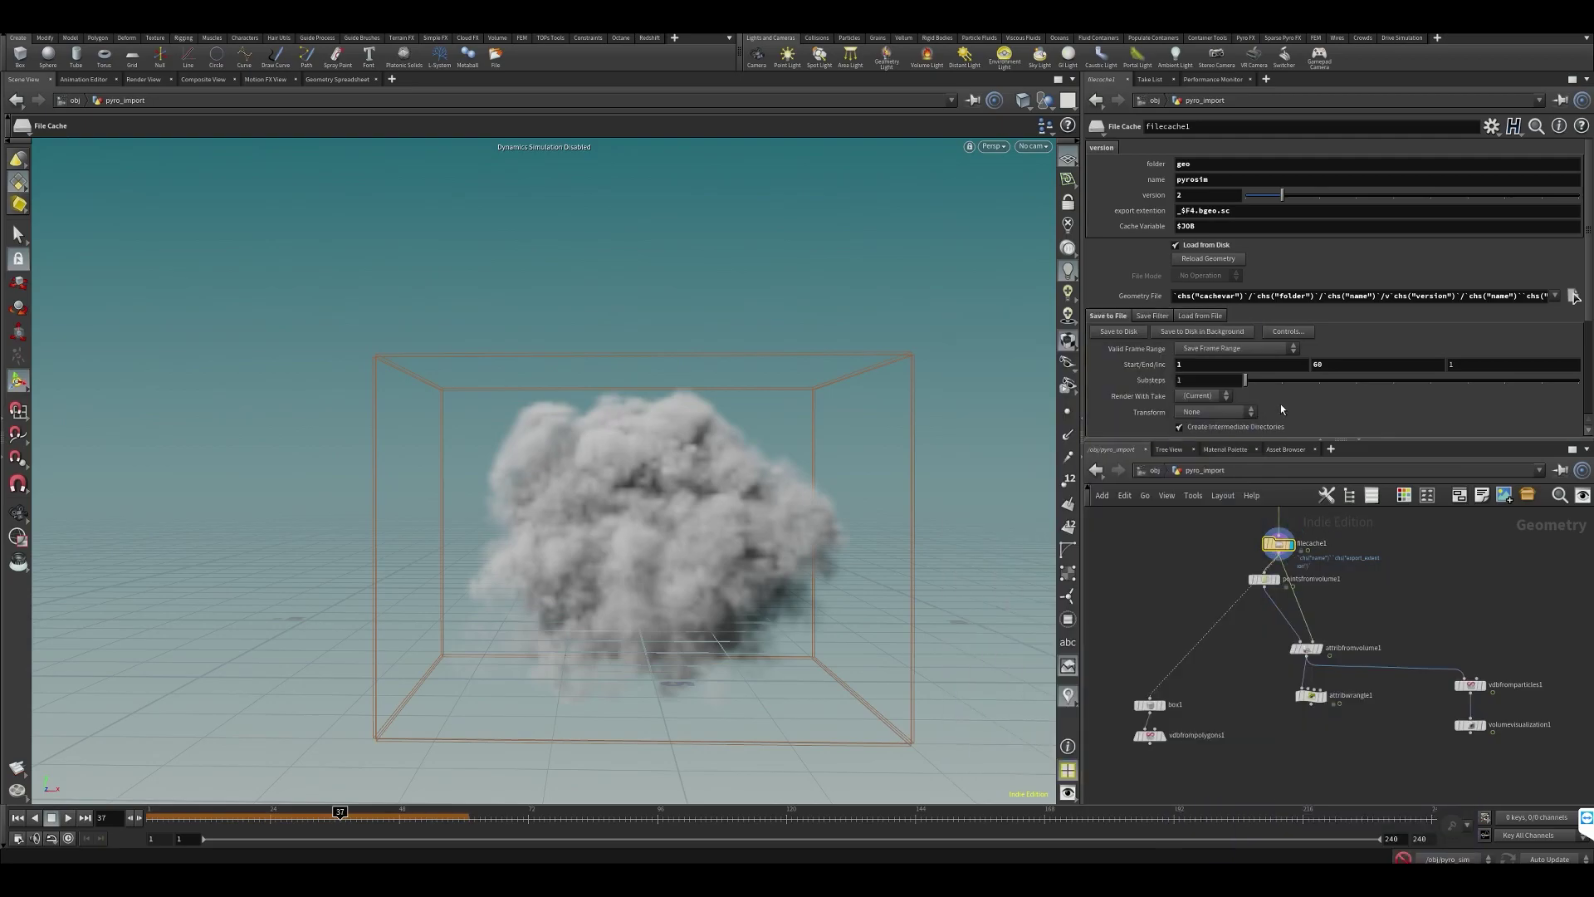
pyautogui.click(1161, 736)
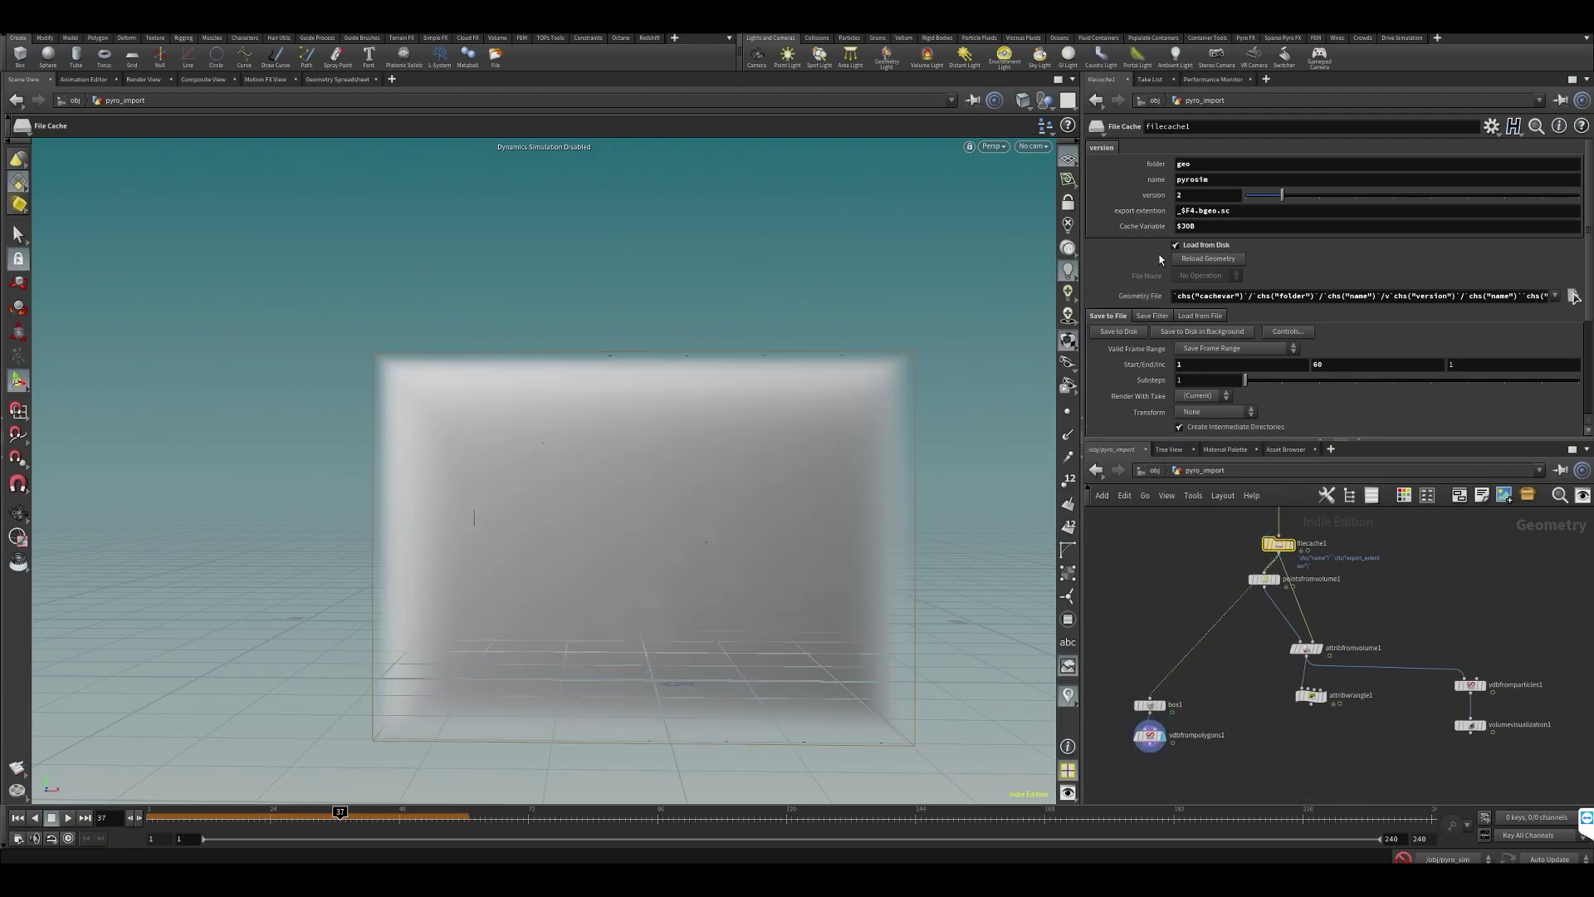
# - Try wiring attribfromvolume1 into box1's input and examine the resulting node info of vdbfrompolygons1
pyautogui.click(1149, 698)
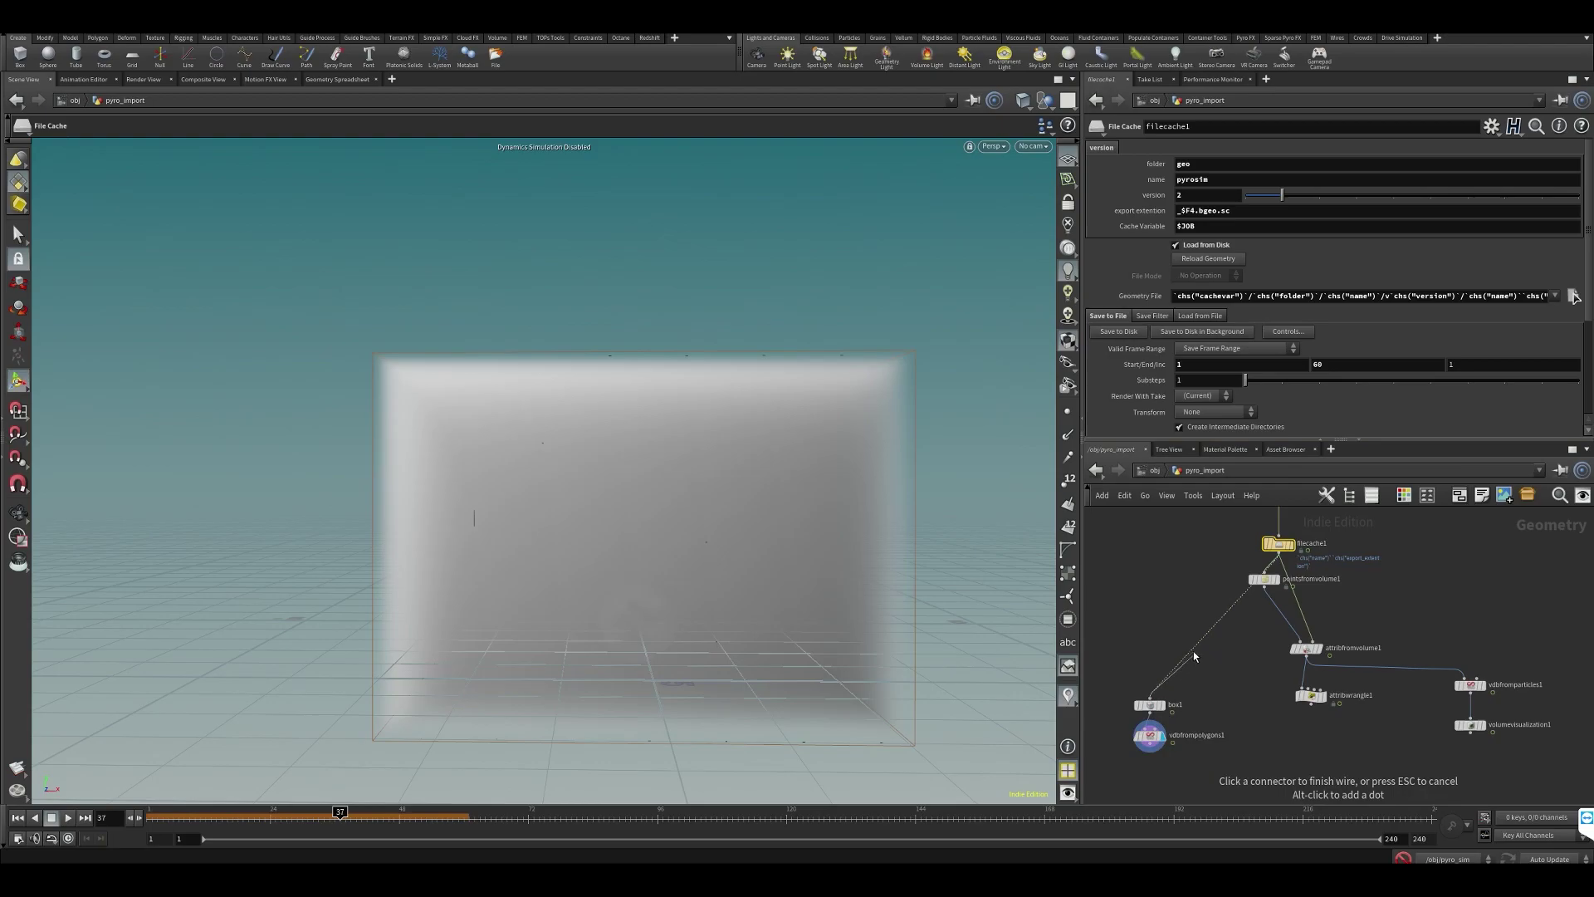
pyautogui.press('Escape')
pyautogui.moveTo(1218, 690); pyautogui.dragTo(1220, 630, button='middle')
pyautogui.click(1308, 596)
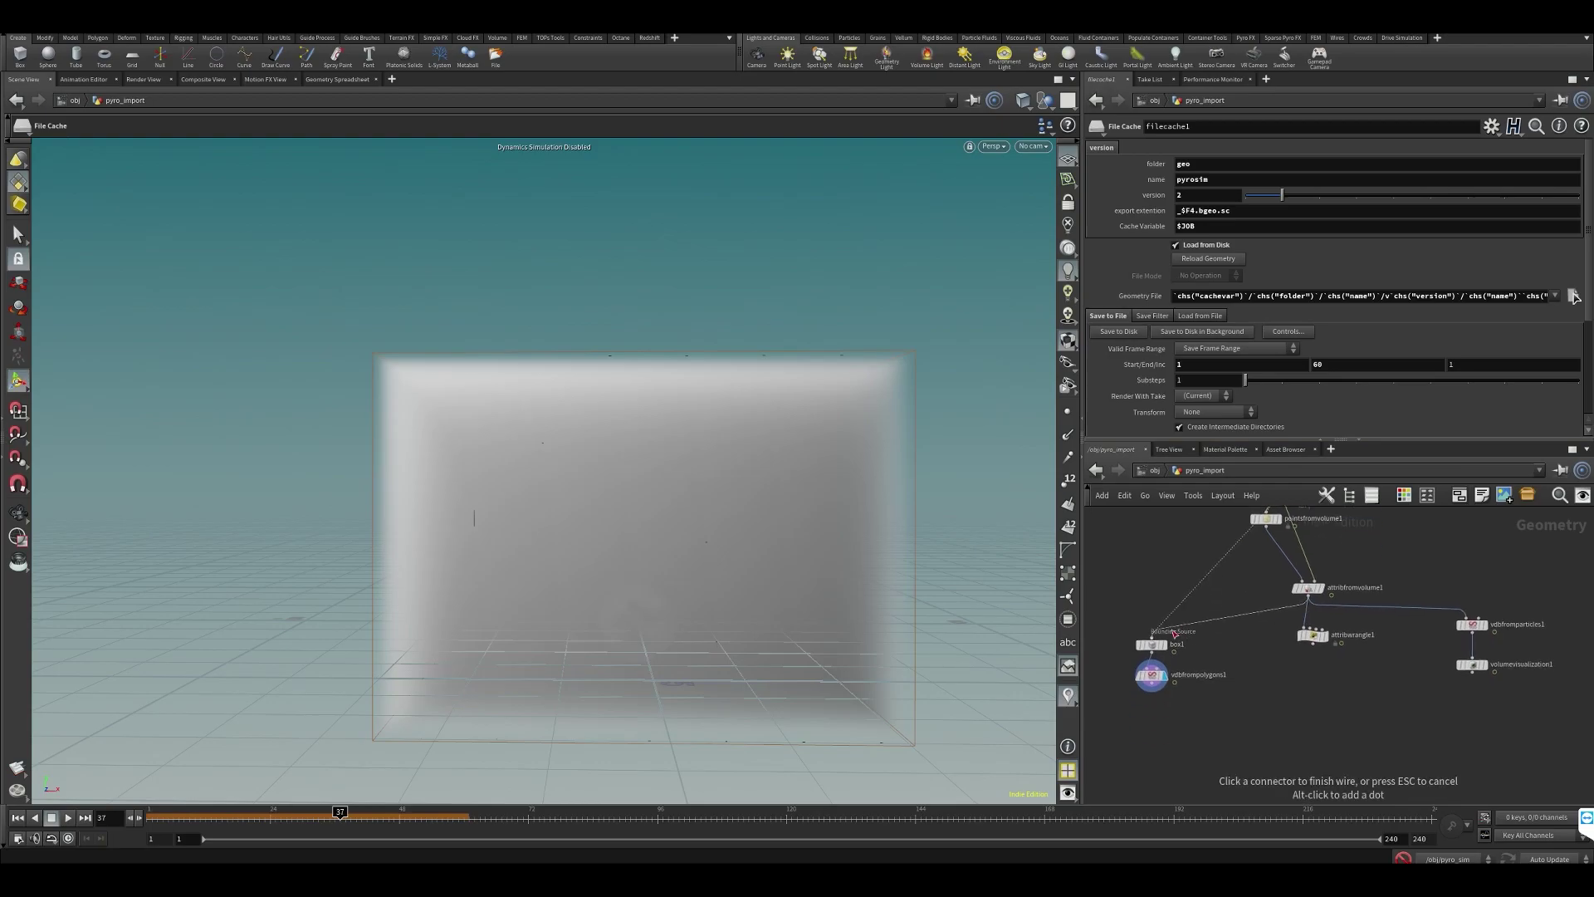
pyautogui.click(1152, 637)
pyautogui.middleClick(1153, 690)
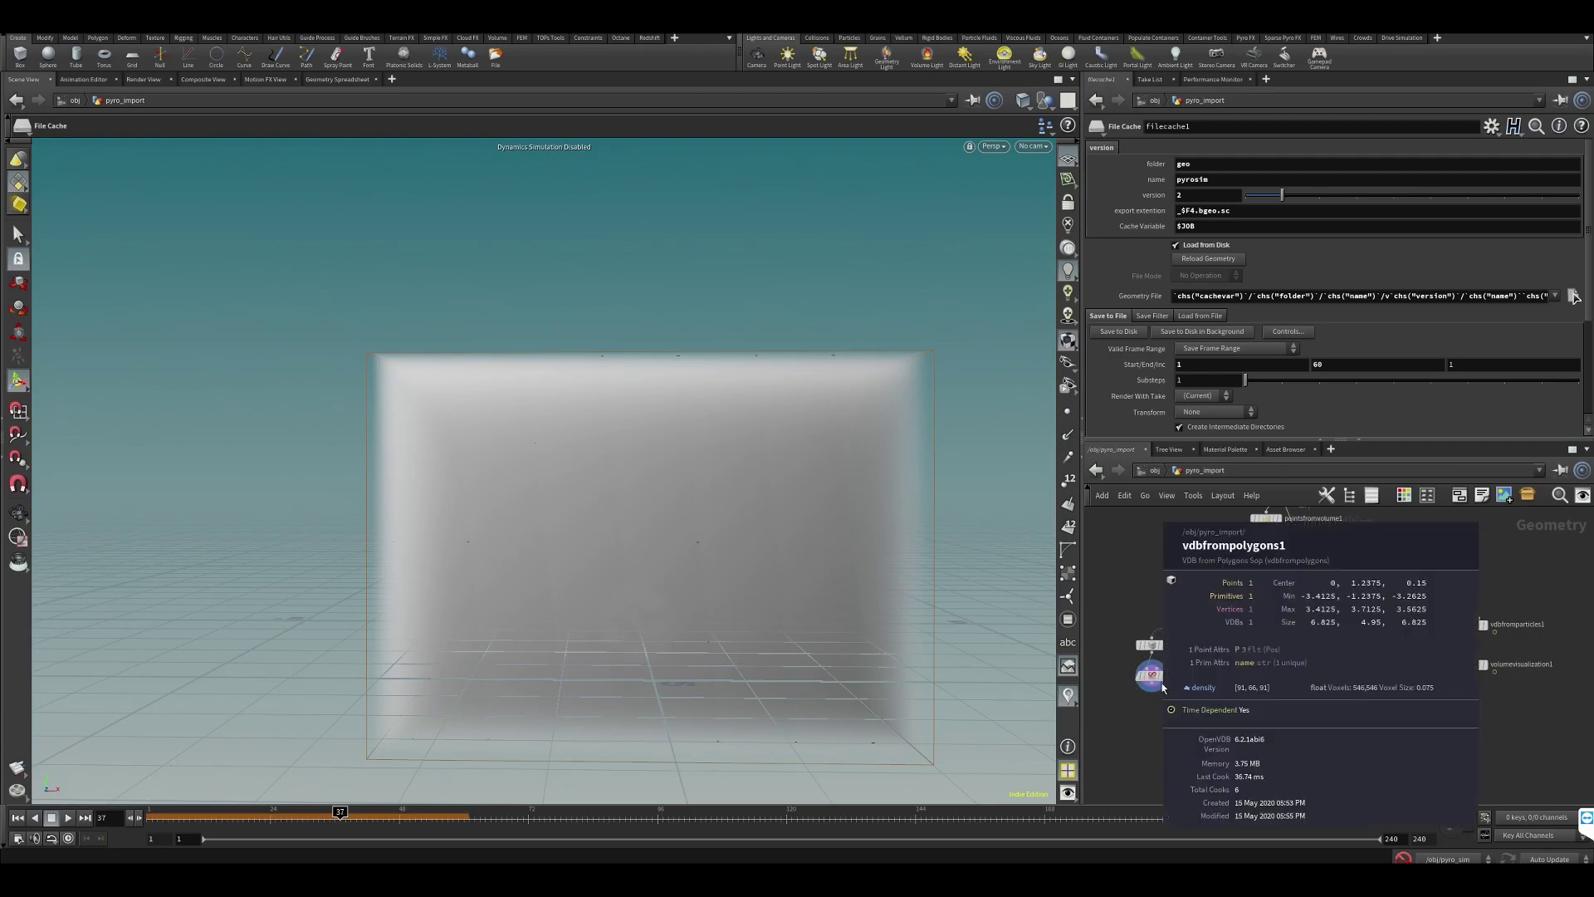
# - Rewire box1's input back to filecache1 and recheck the node info of vdbfrompolygons1
pyautogui.click(1152, 637)
pyautogui.moveTo(1231, 539); pyautogui.dragTo(1214, 606, button='middle')
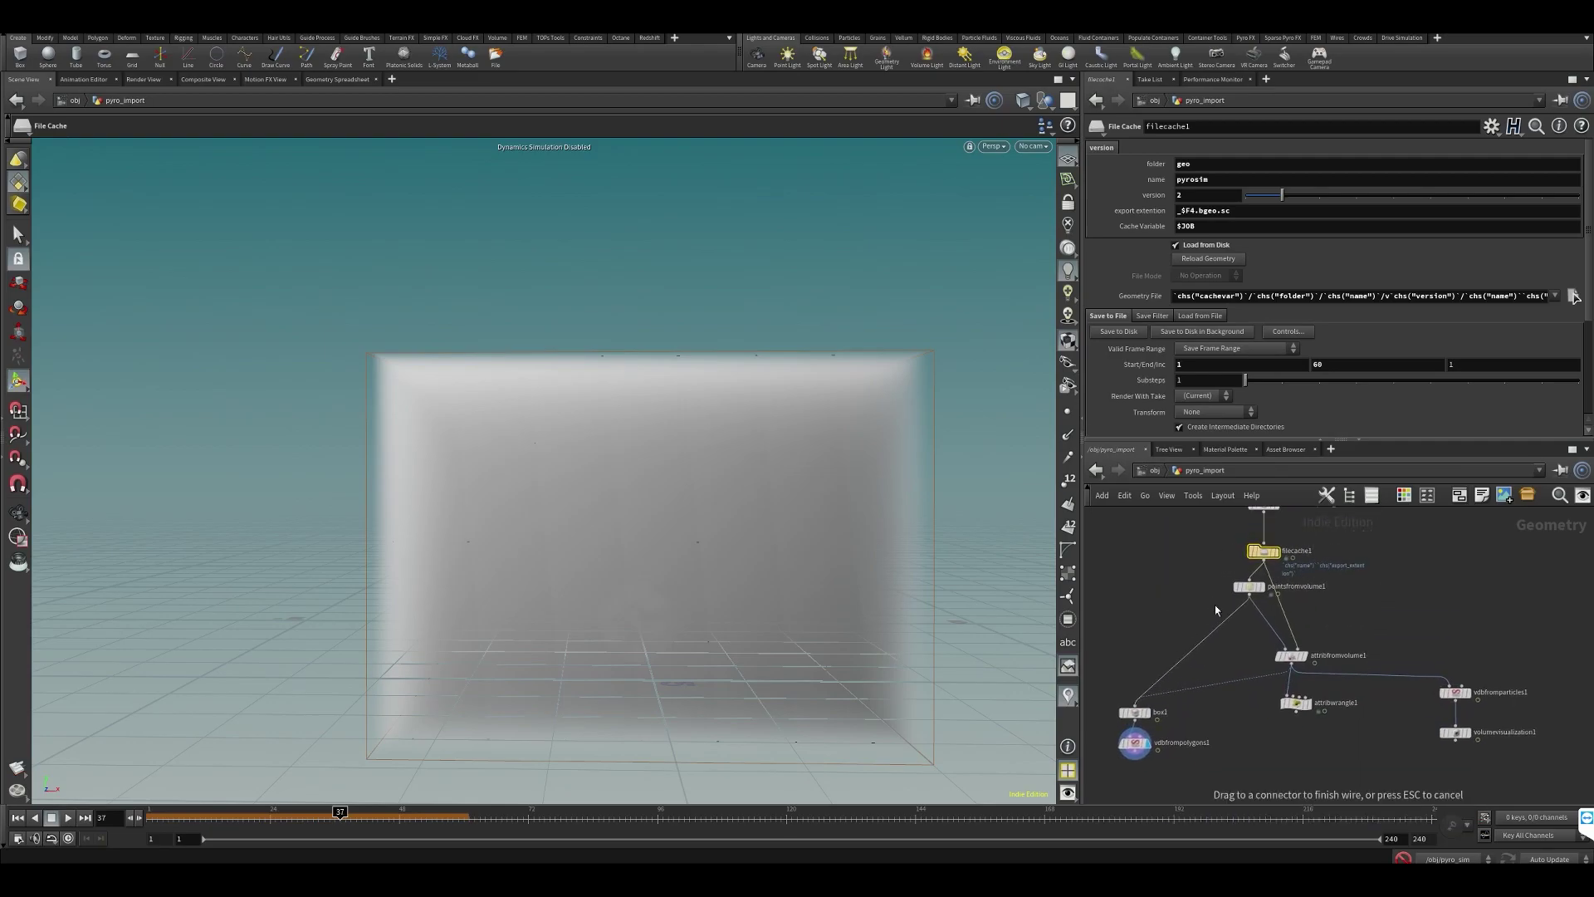
pyautogui.click(1251, 555)
pyautogui.scroll(3, 1136, 682)
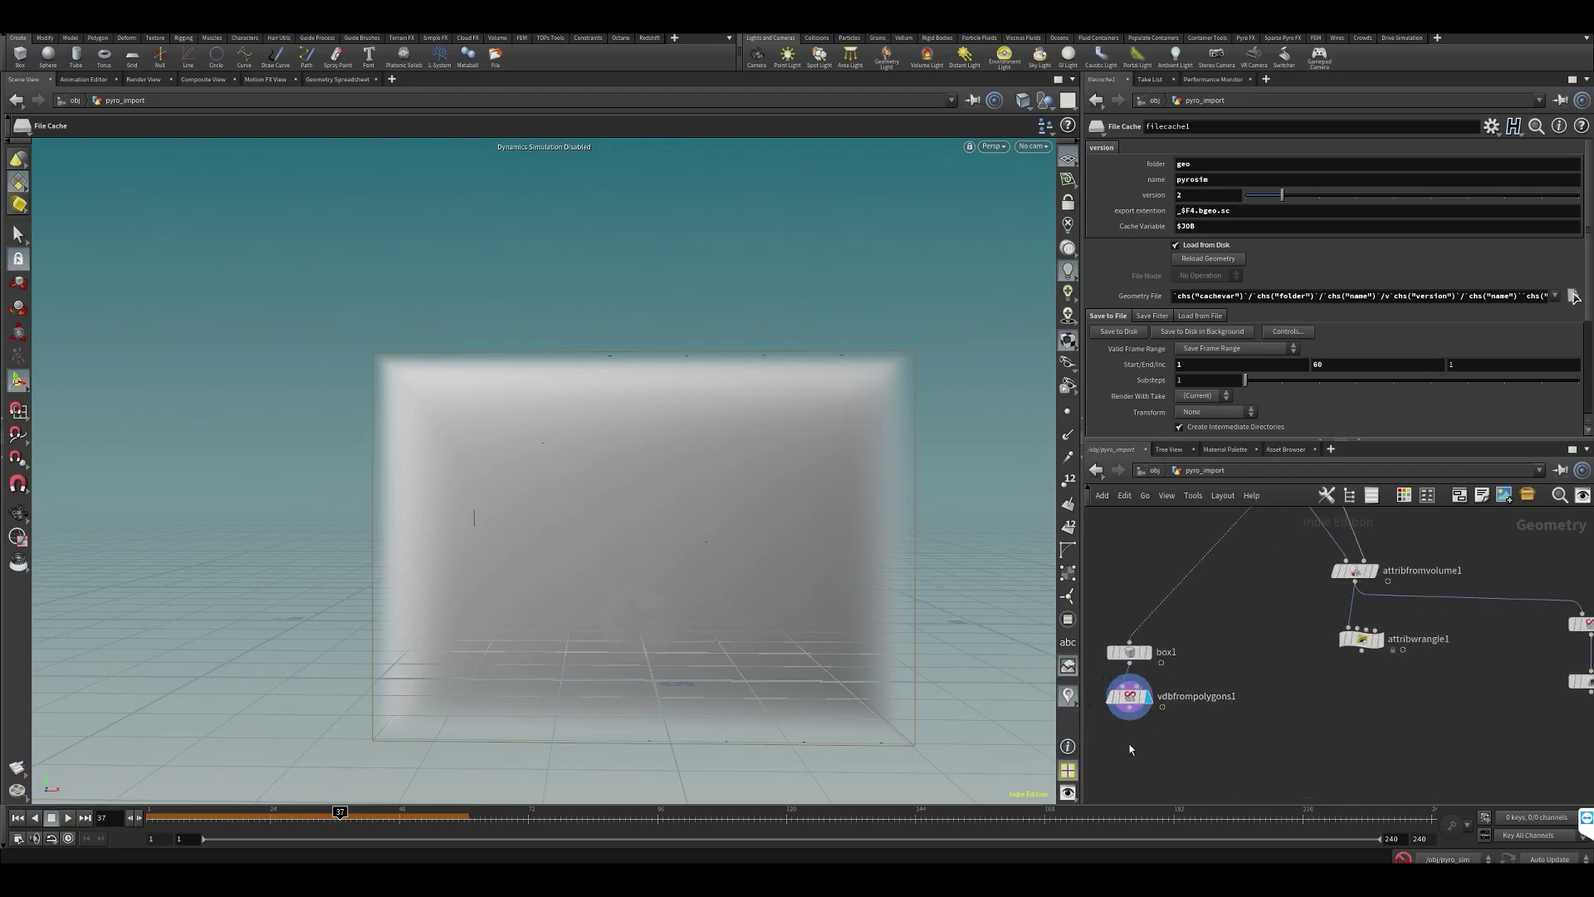
pyautogui.middleClick(1139, 649)
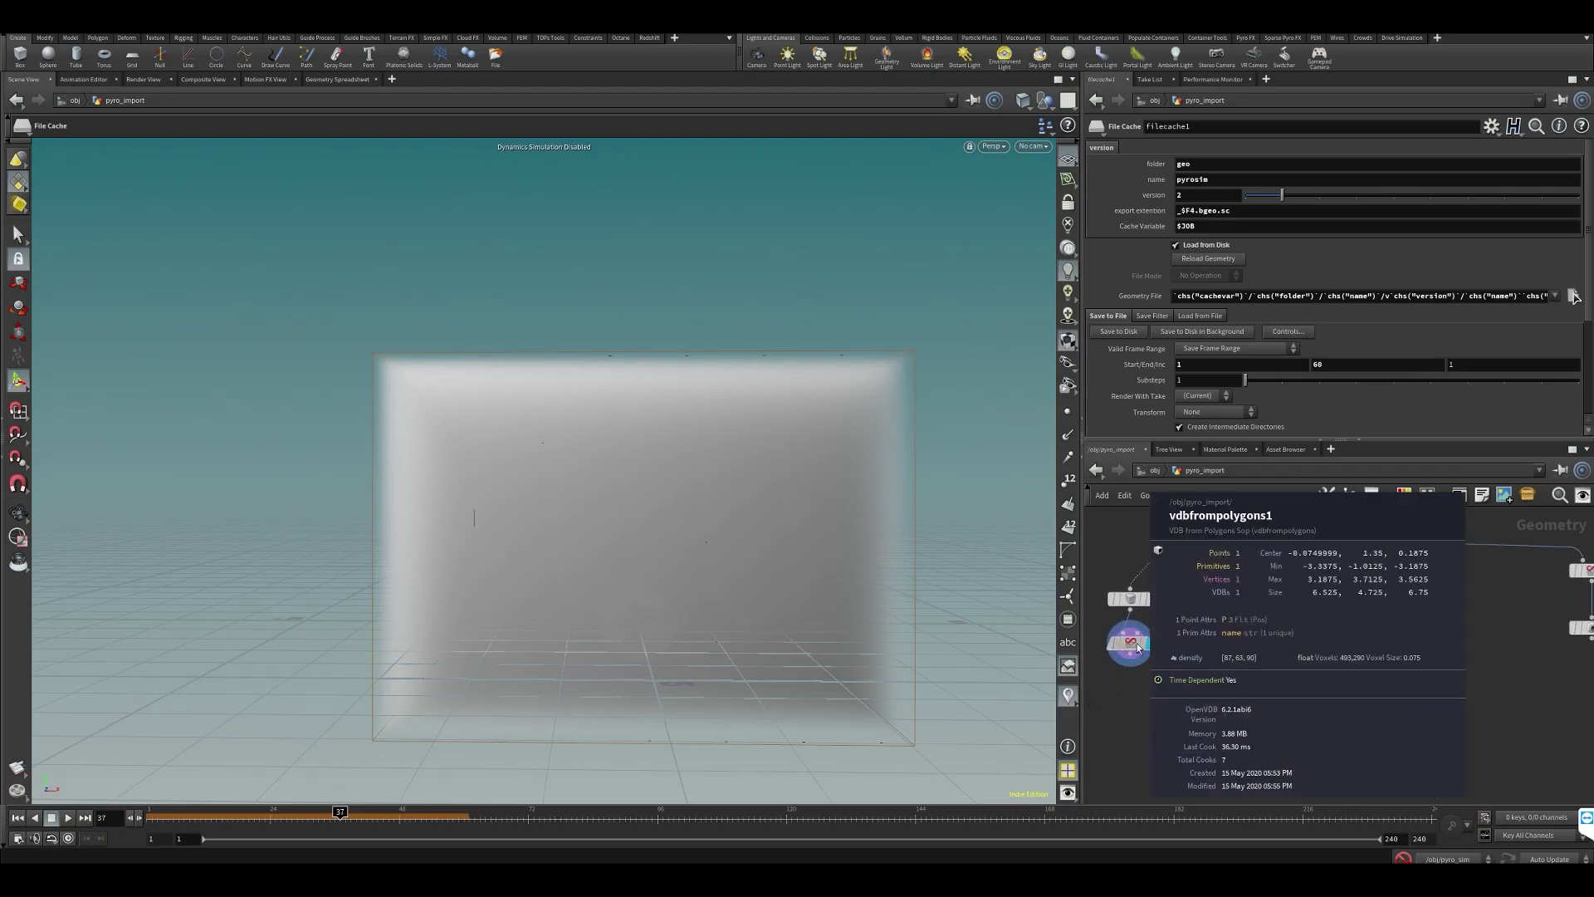
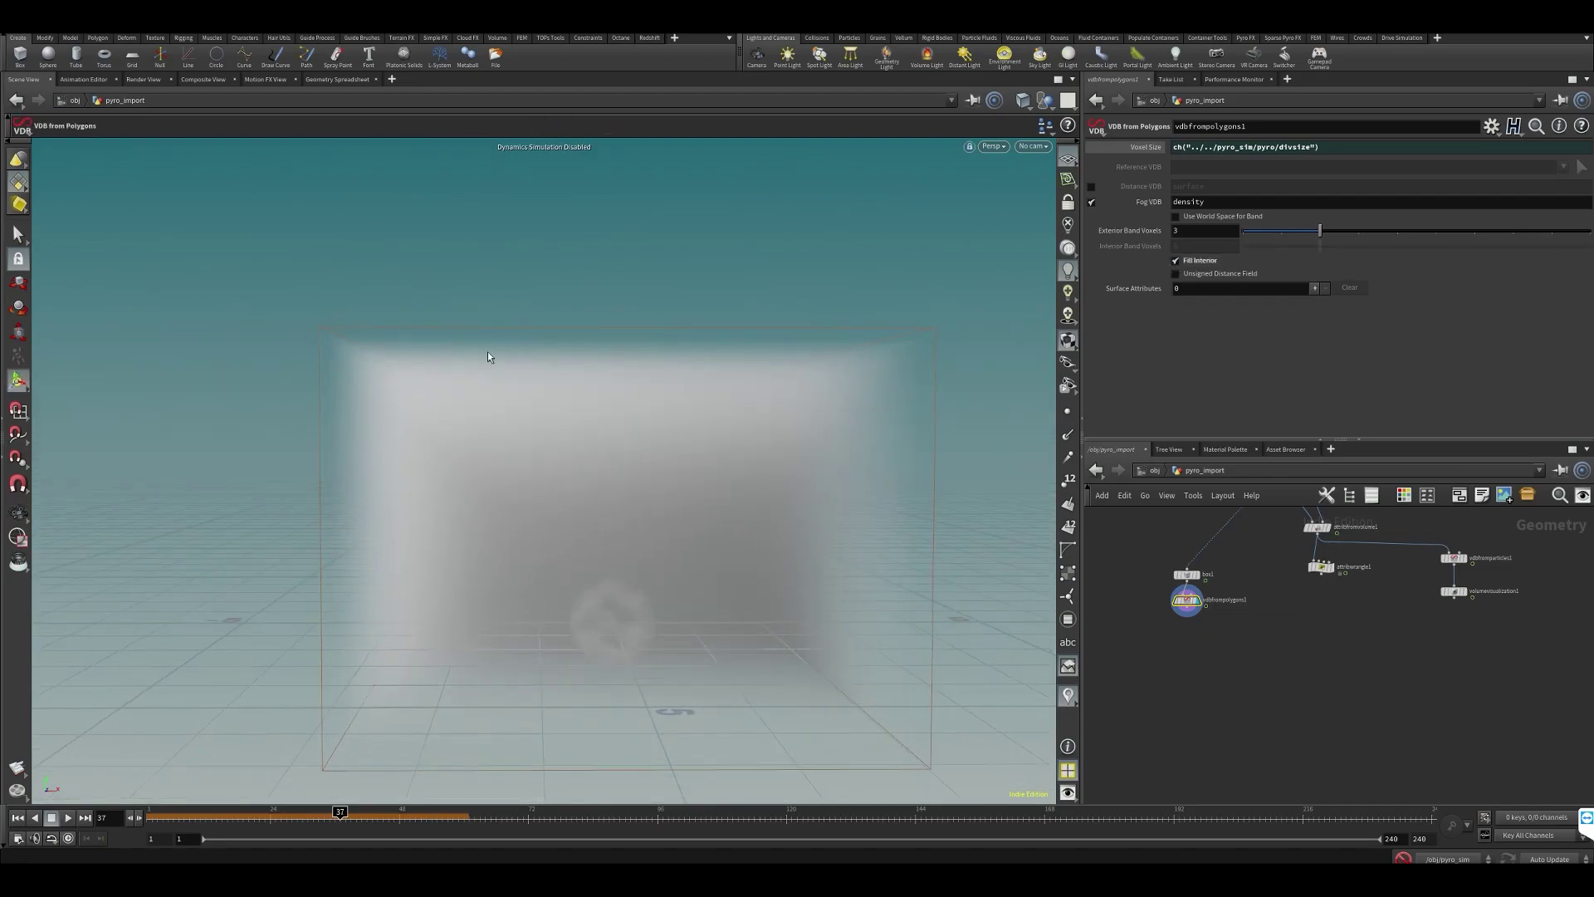
# - Turn Fill Interior off and back on for vdbfrompolygons1, examining its node info in each state
pyautogui.scroll(2, 1198, 614)
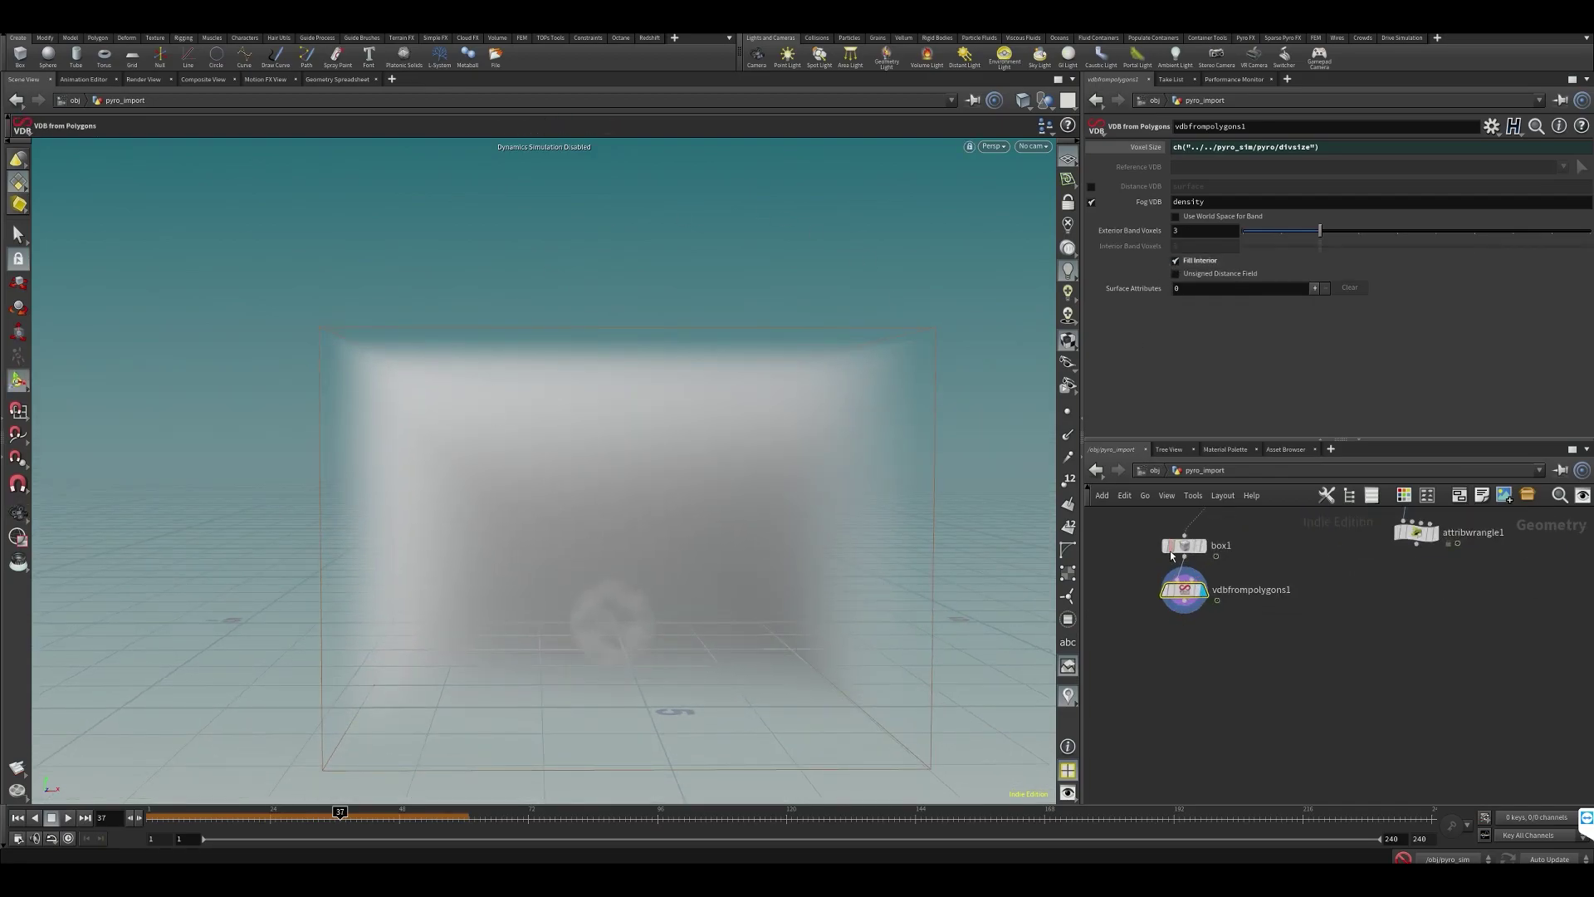
pyautogui.middleClick(1179, 593)
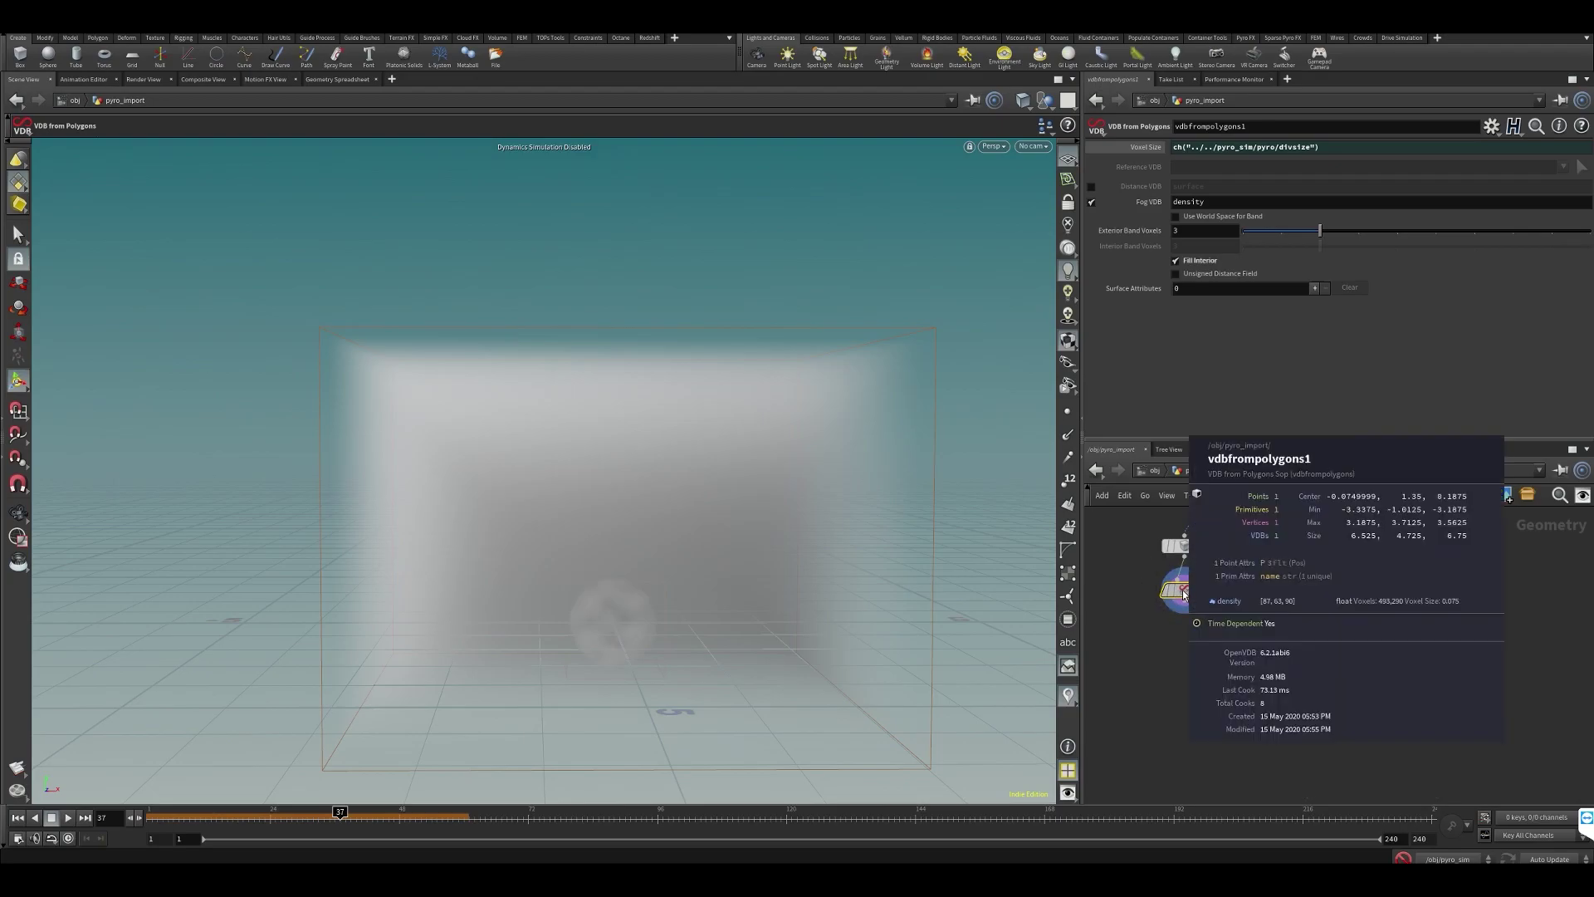
pyautogui.click(1193, 259)
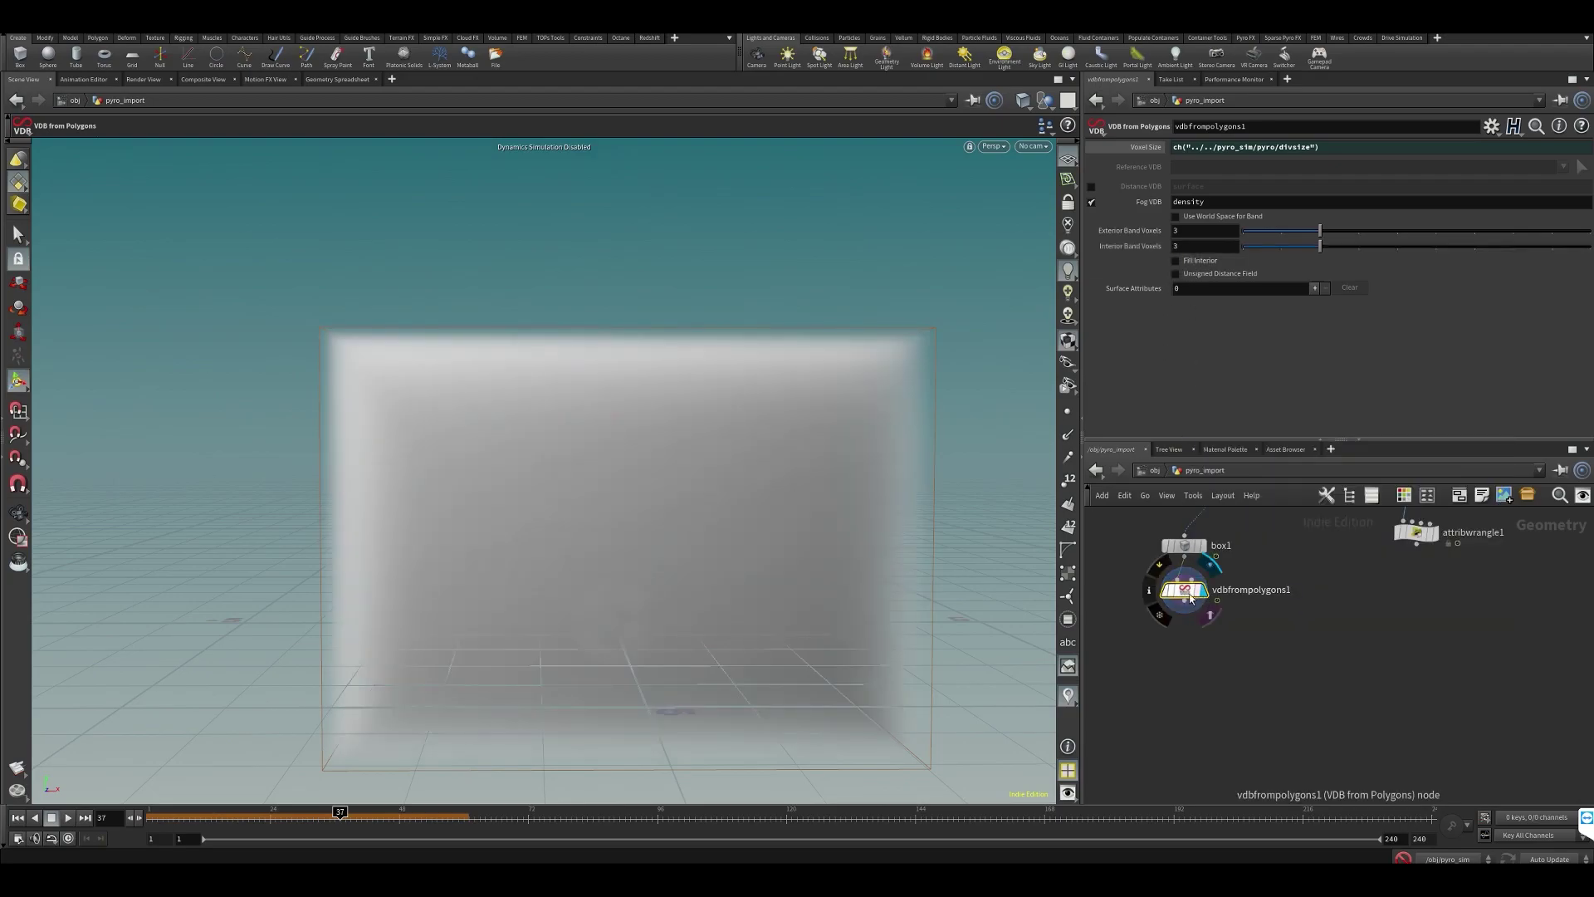
pyautogui.middleClick(1183, 589)
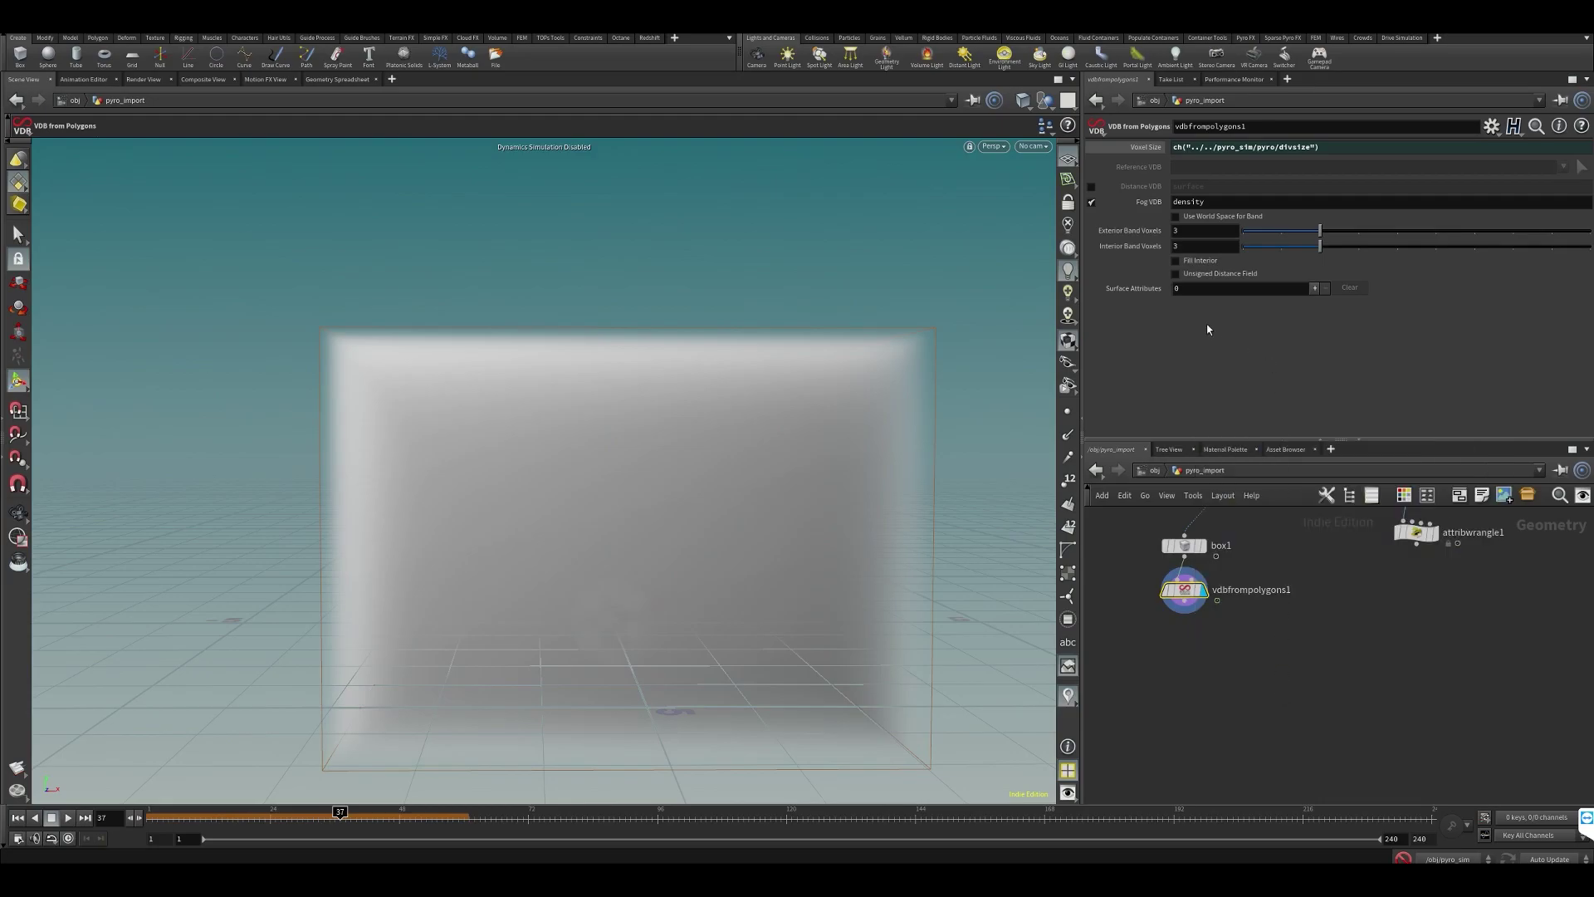
pyautogui.click(1204, 261)
pyautogui.middleClick(1184, 591)
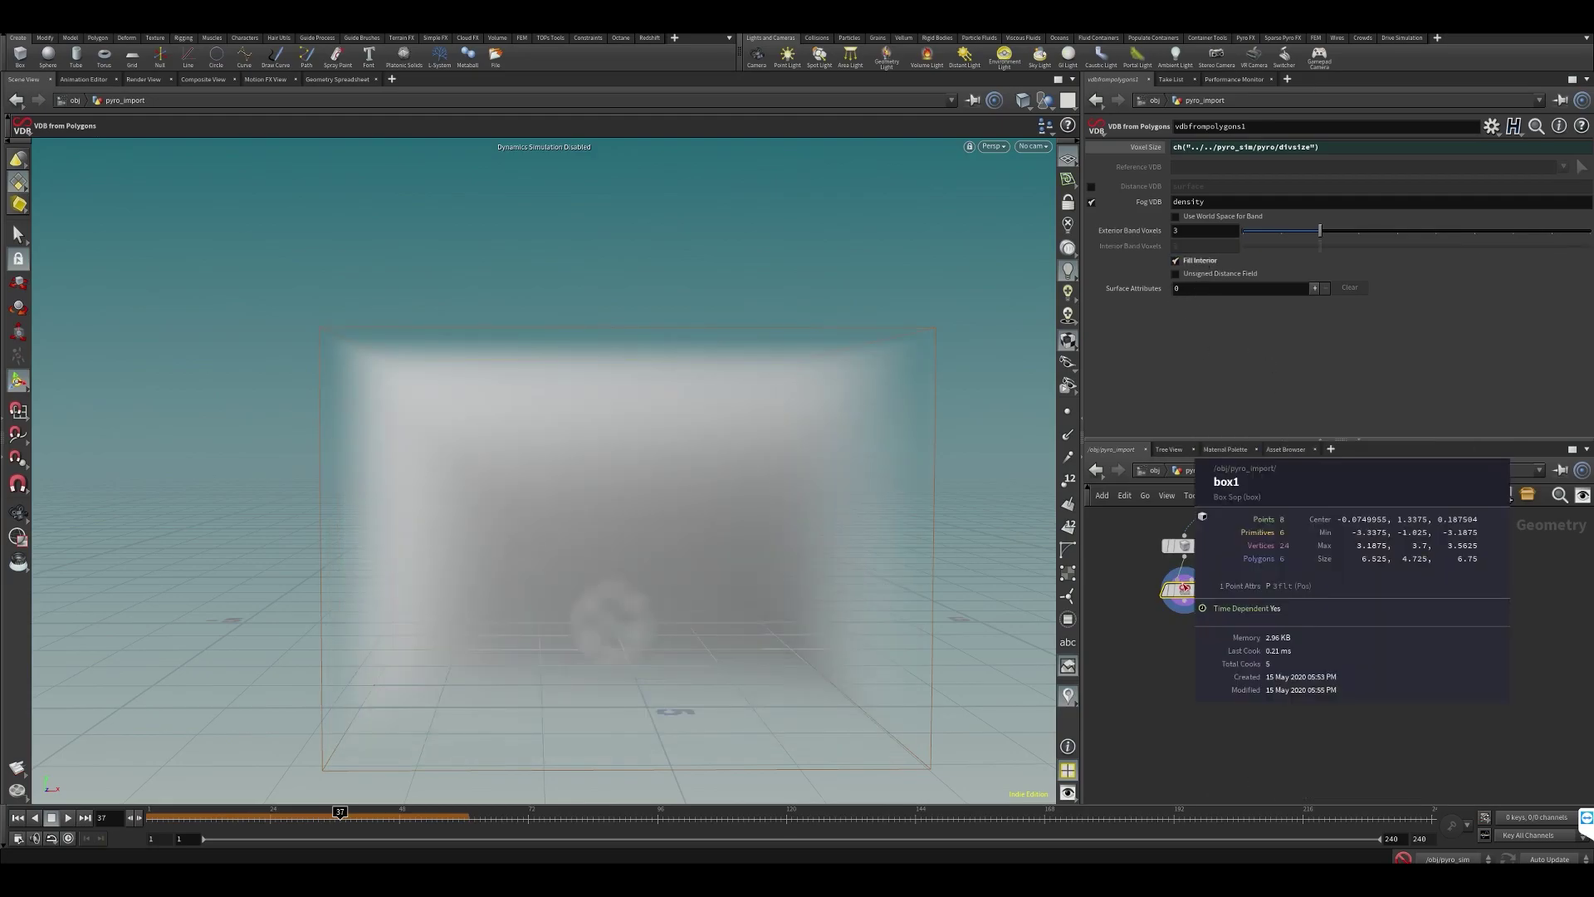
pyautogui.middleClick(1184, 592)
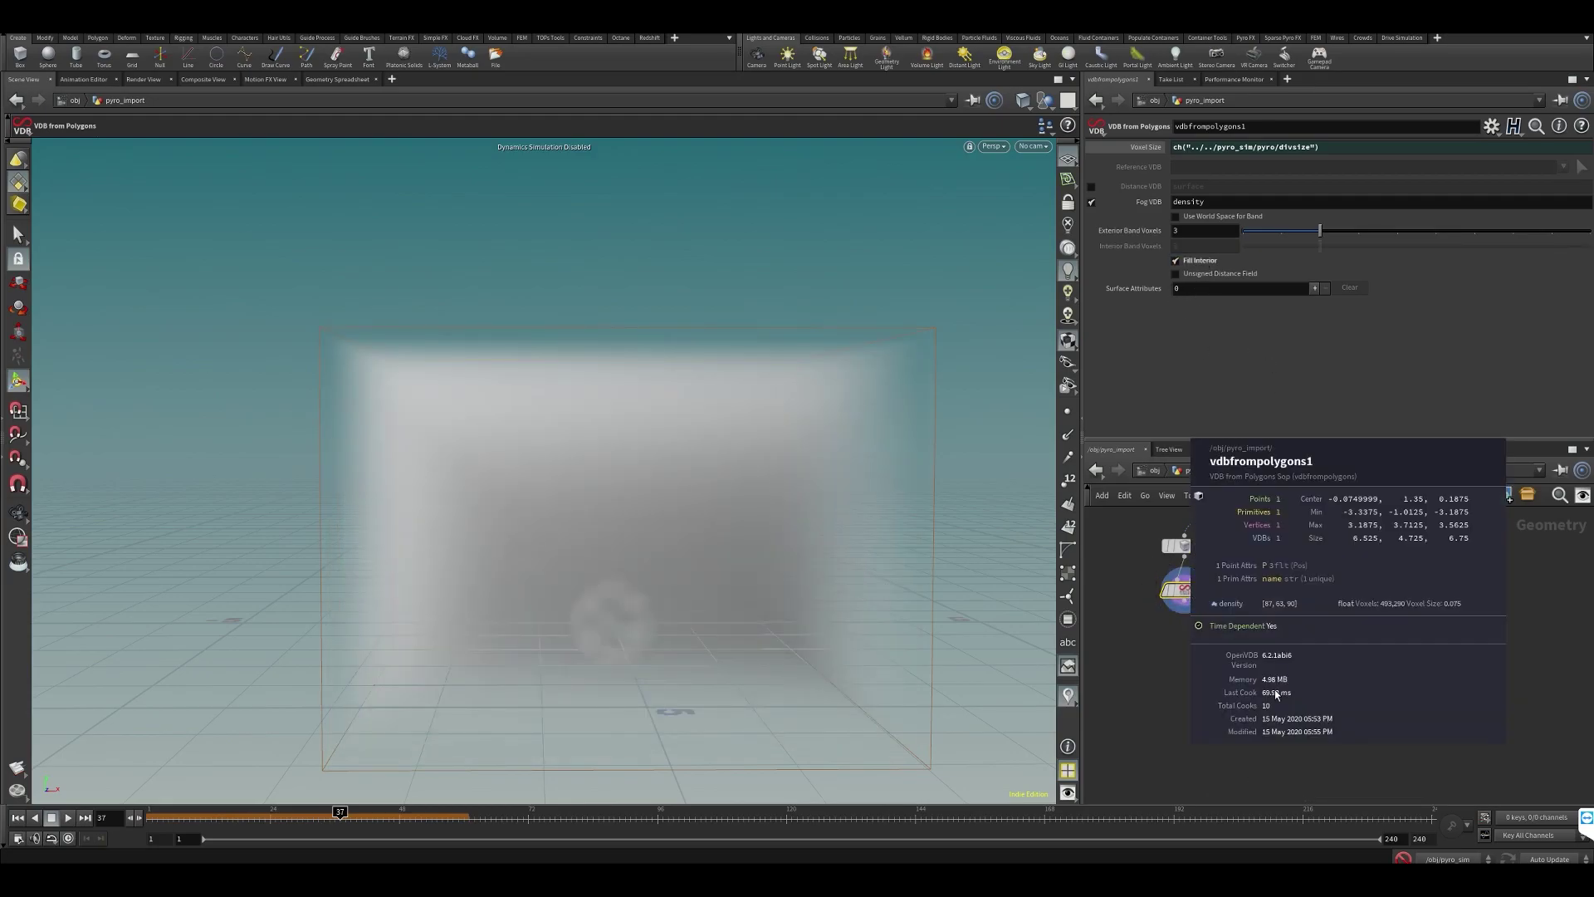
# - Display vdbfromparticles1, examine its density resolution in the node info, and show its parameters
pyautogui.scroll(-3, 1391, 708)
pyautogui.moveTo(1428, 672); pyautogui.dragTo(1343, 729, button='middle')
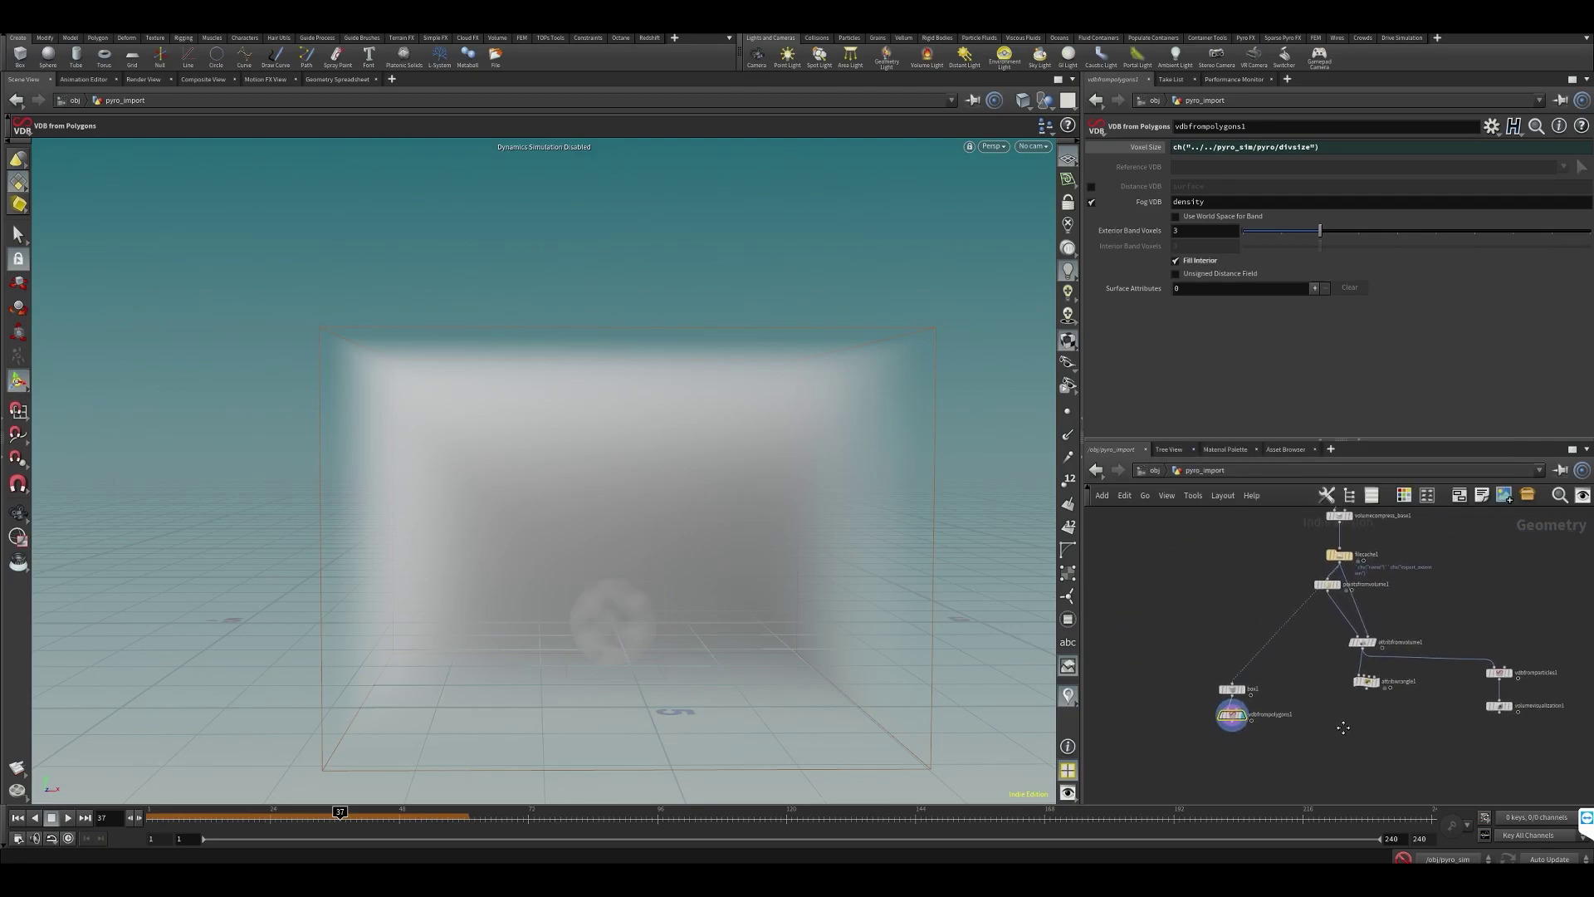
pyautogui.click(1507, 671)
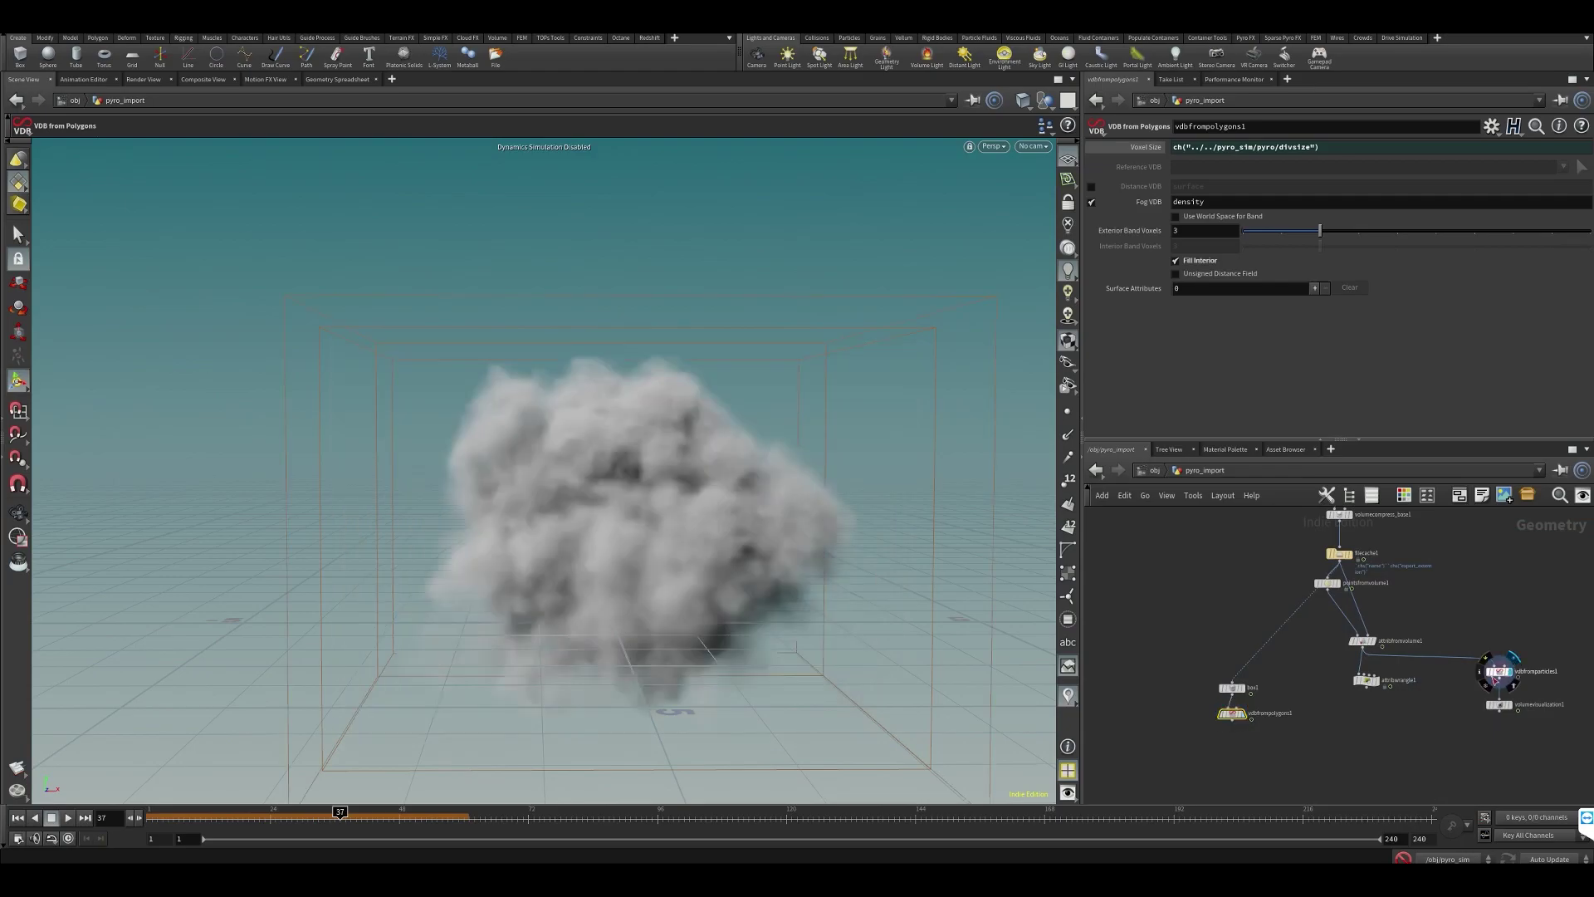
pyautogui.middleClick(1499, 676)
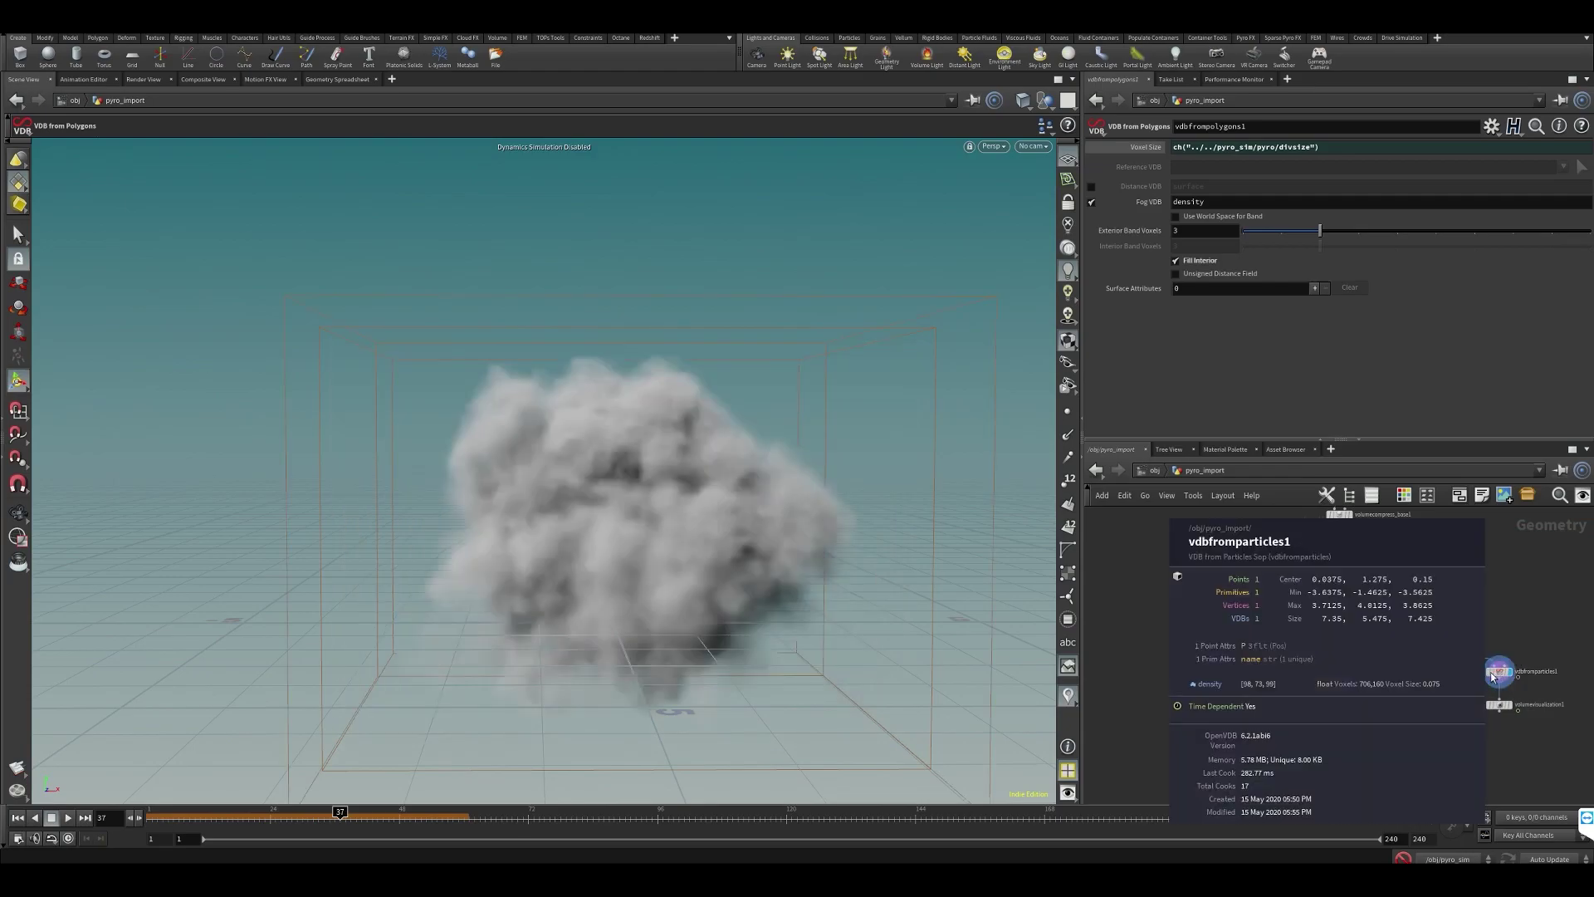
pyautogui.moveTo(1224, 748); pyautogui.dragTo(1296, 736, button='middle')
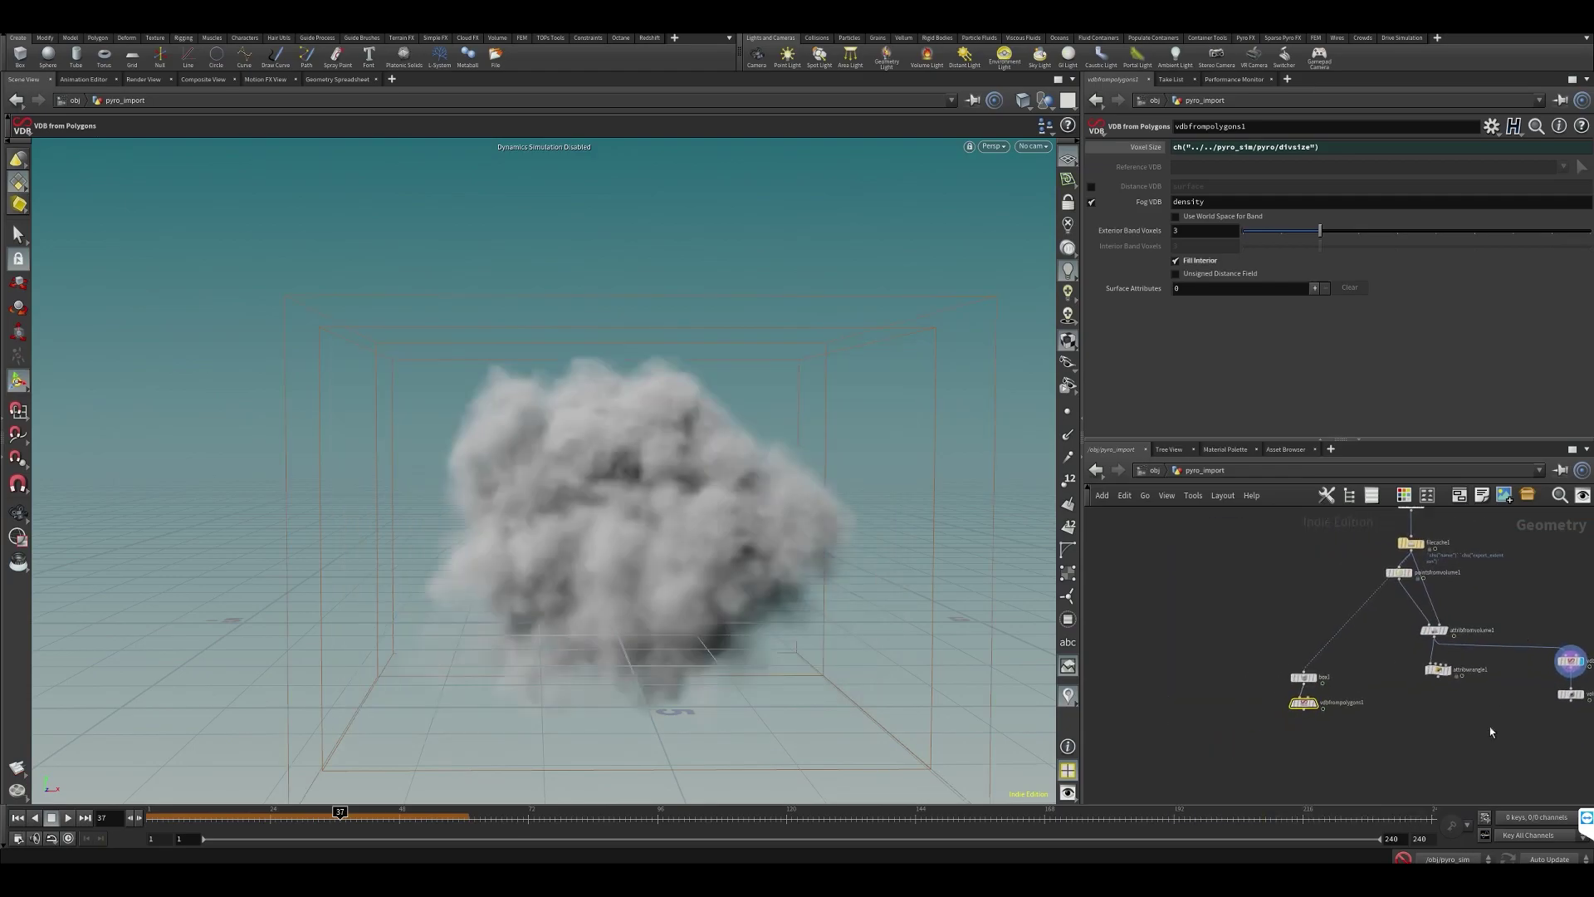
pyautogui.moveTo(1500, 700); pyautogui.dragTo(1467, 695, button='middle')
pyautogui.click(1538, 655)
# - Display vdbfrompolygons1, check its node info, and set its Exterior Band Voxels to 6
pyautogui.scroll(5, 1279, 685)
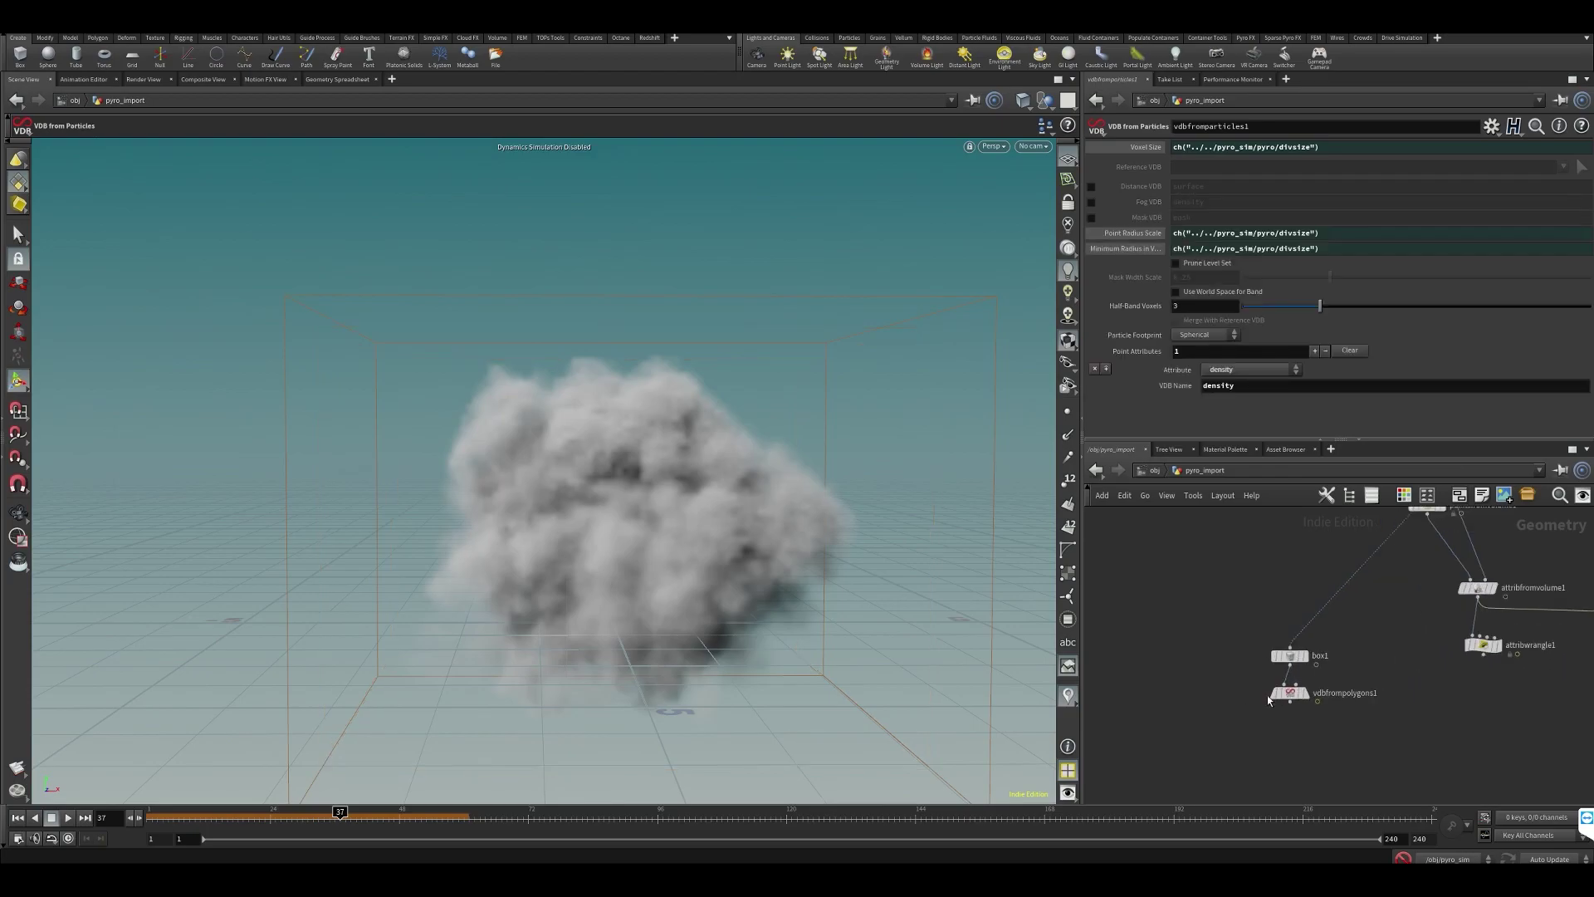
pyautogui.click(1320, 667)
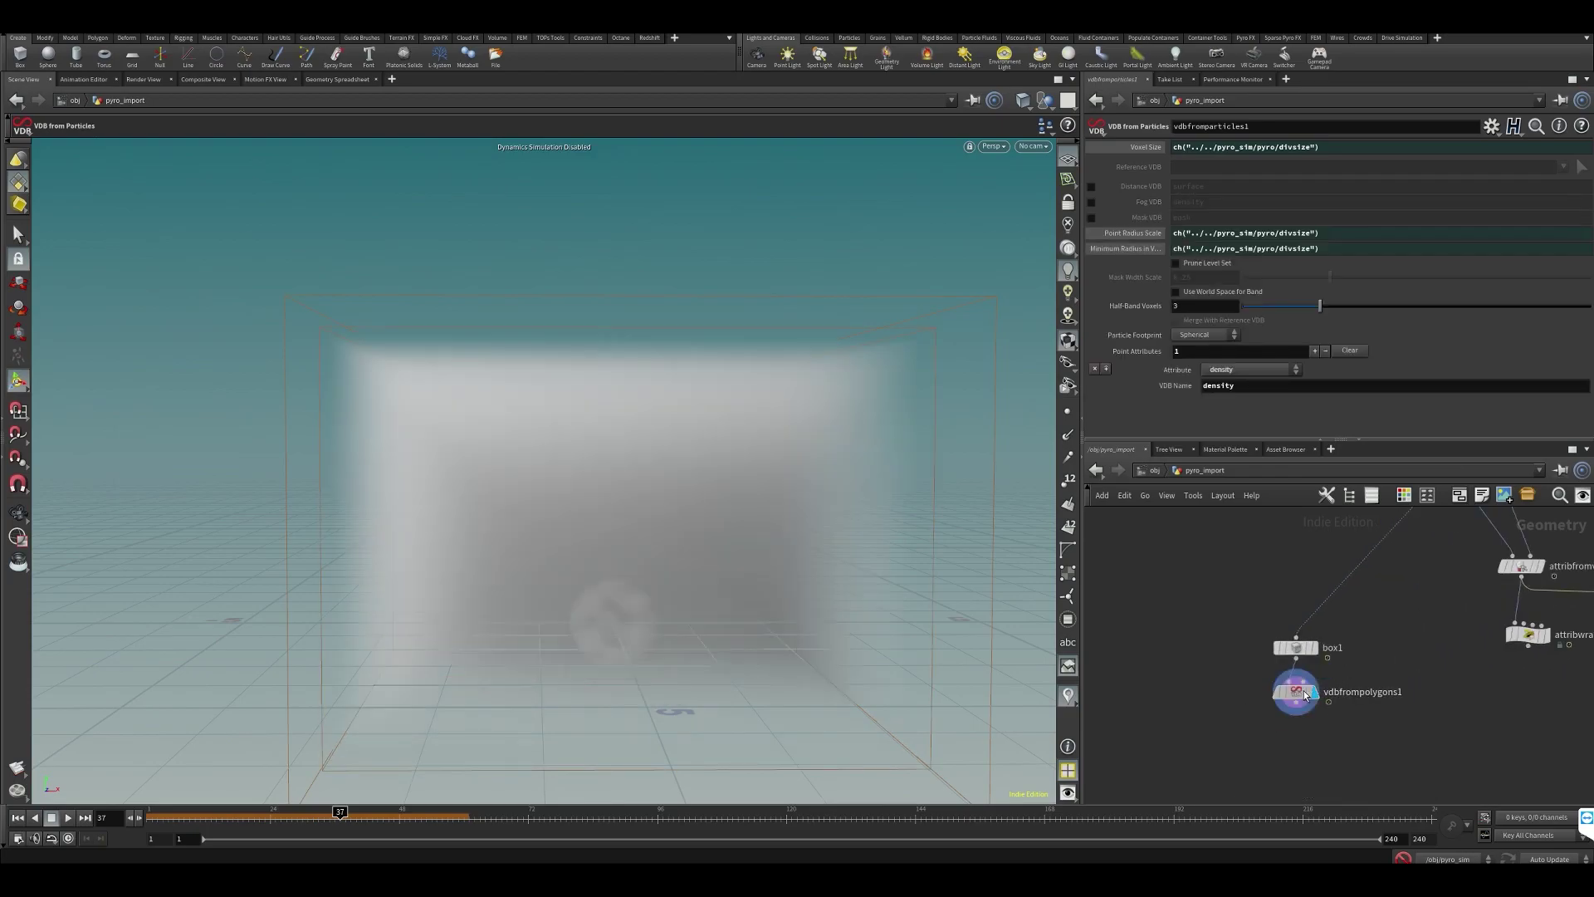
pyautogui.click(1291, 689)
pyautogui.middleClick(1278, 687)
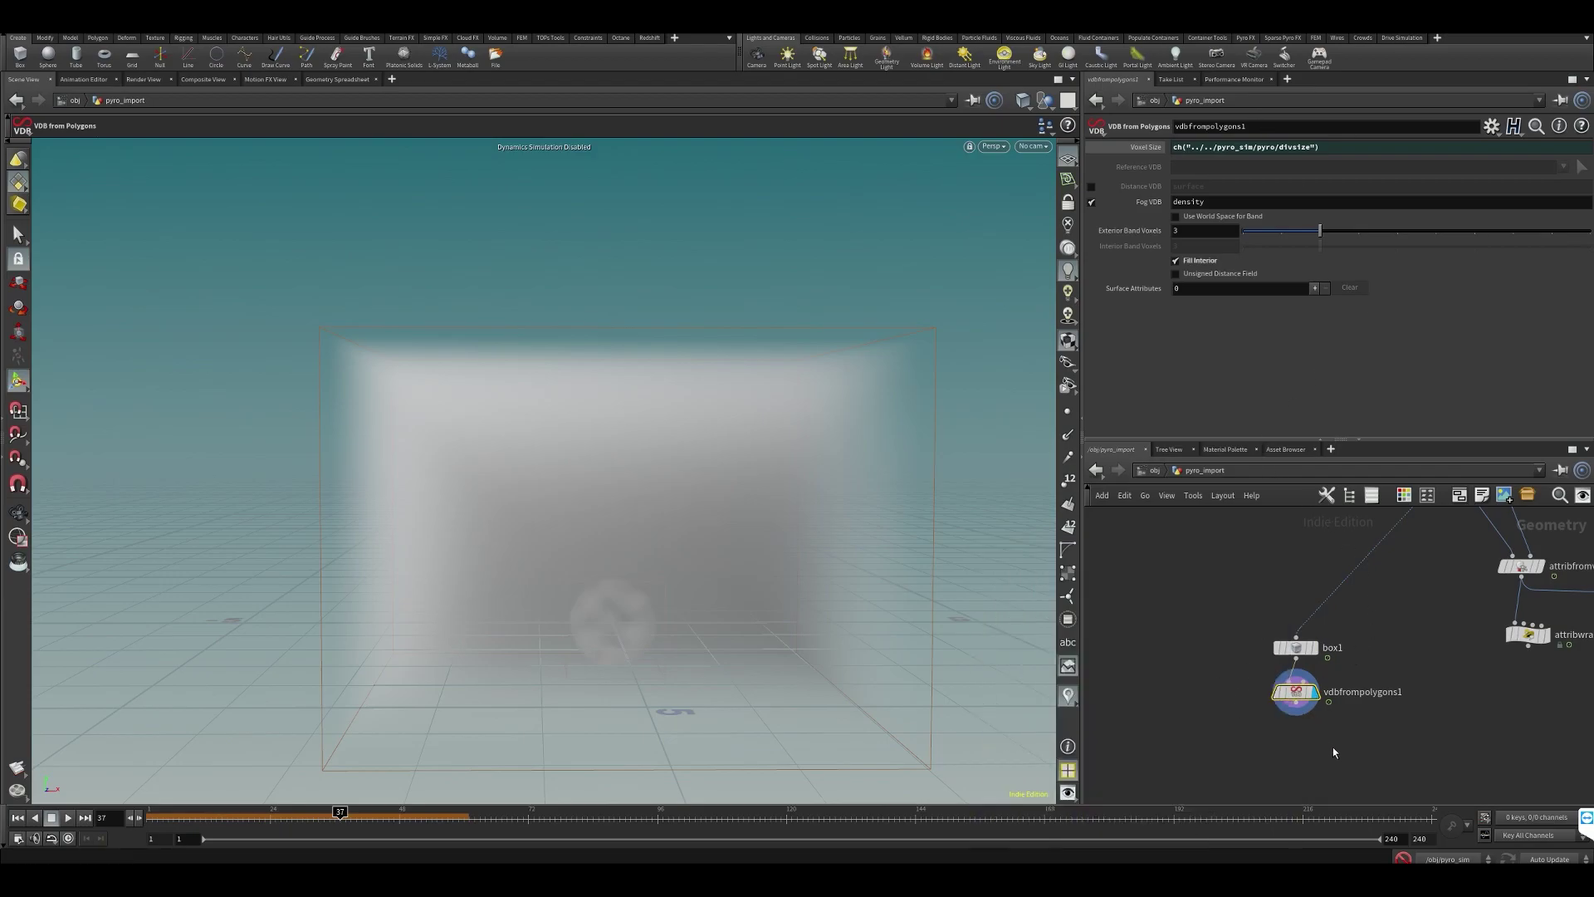
pyautogui.moveTo(1259, 661); pyautogui.dragTo(1163, 581, button='middle')
pyautogui.moveTo(1320, 230); pyautogui.dragTo(1457, 236)
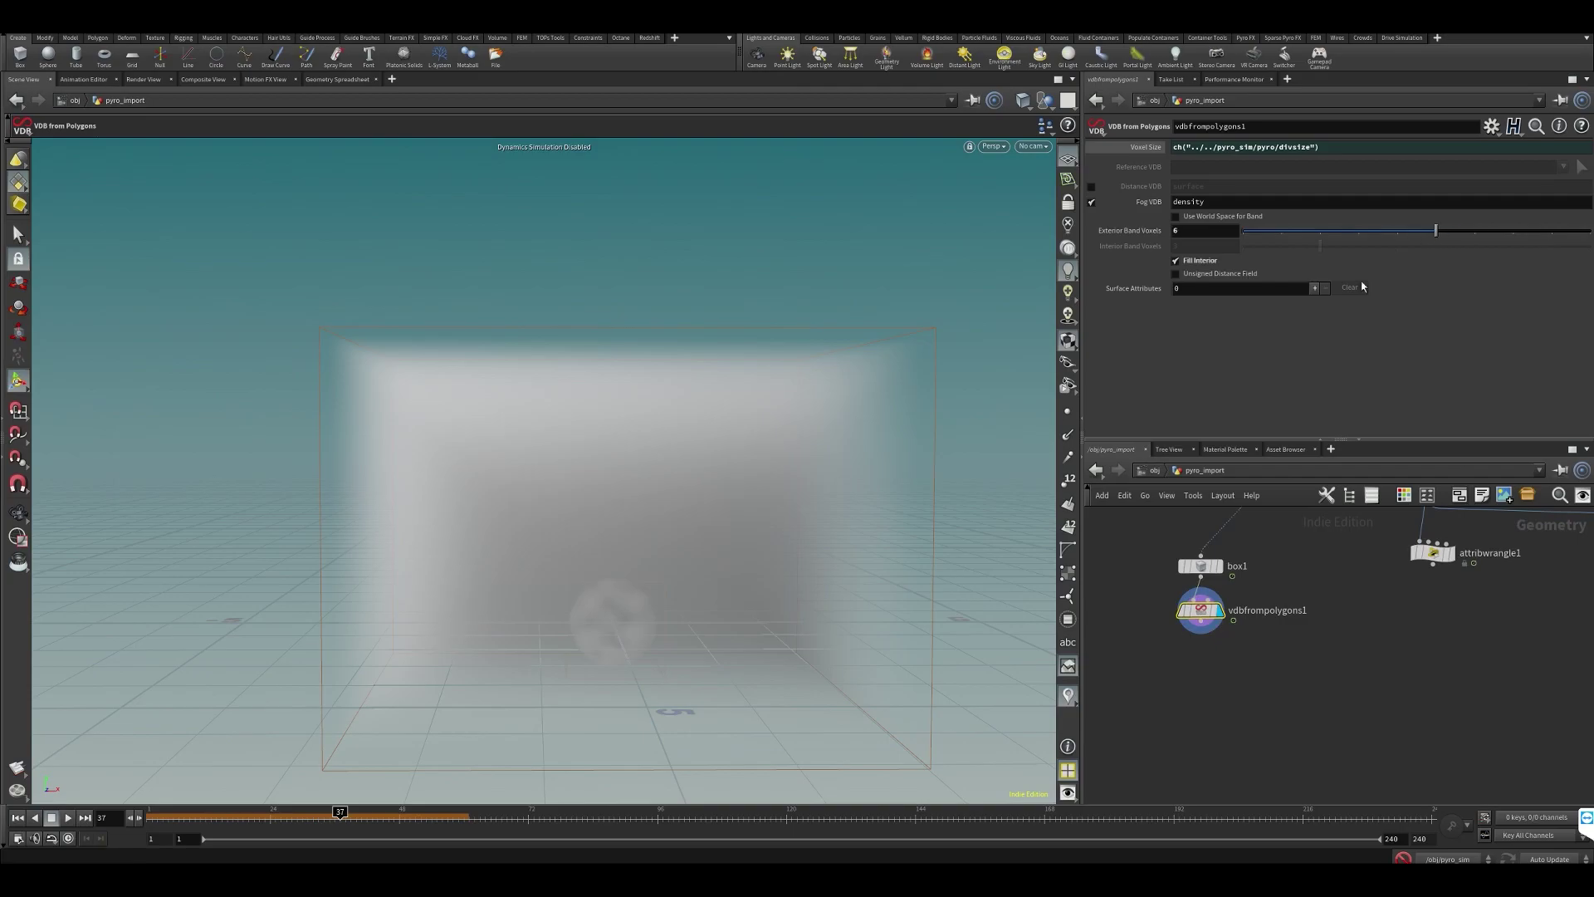
pyautogui.scroll(-3, 609, 495)
pyautogui.keyDown('alt'); pyautogui.moveTo(844, 378); pyautogui.dragTo(824, 383, button='middle'); pyautogui.keyUp('alt')
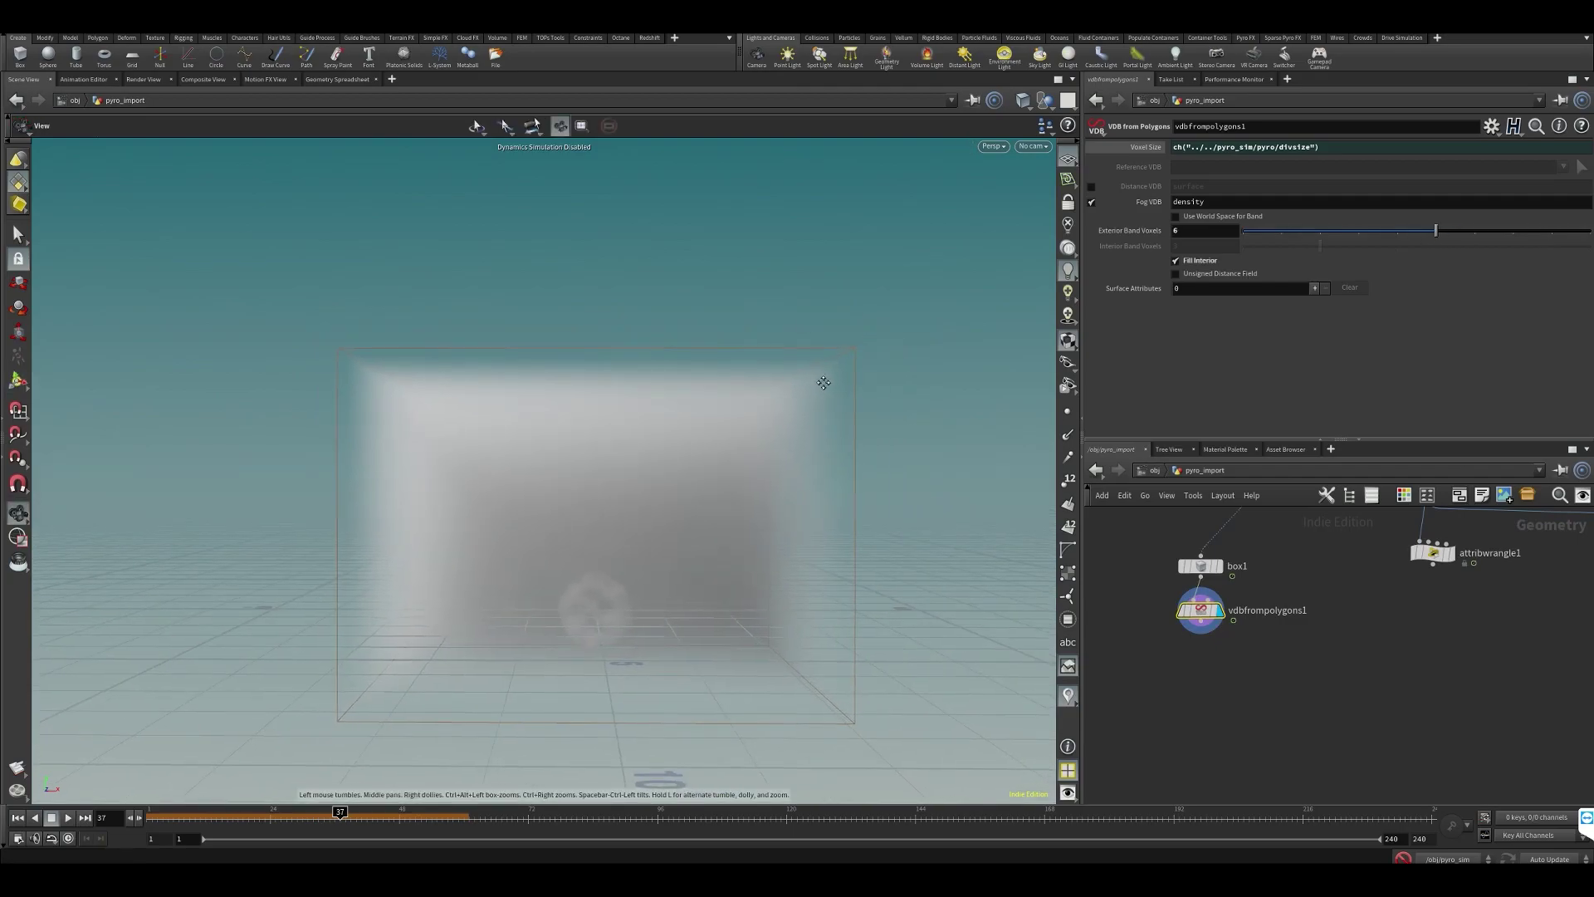
pyautogui.press('Return')
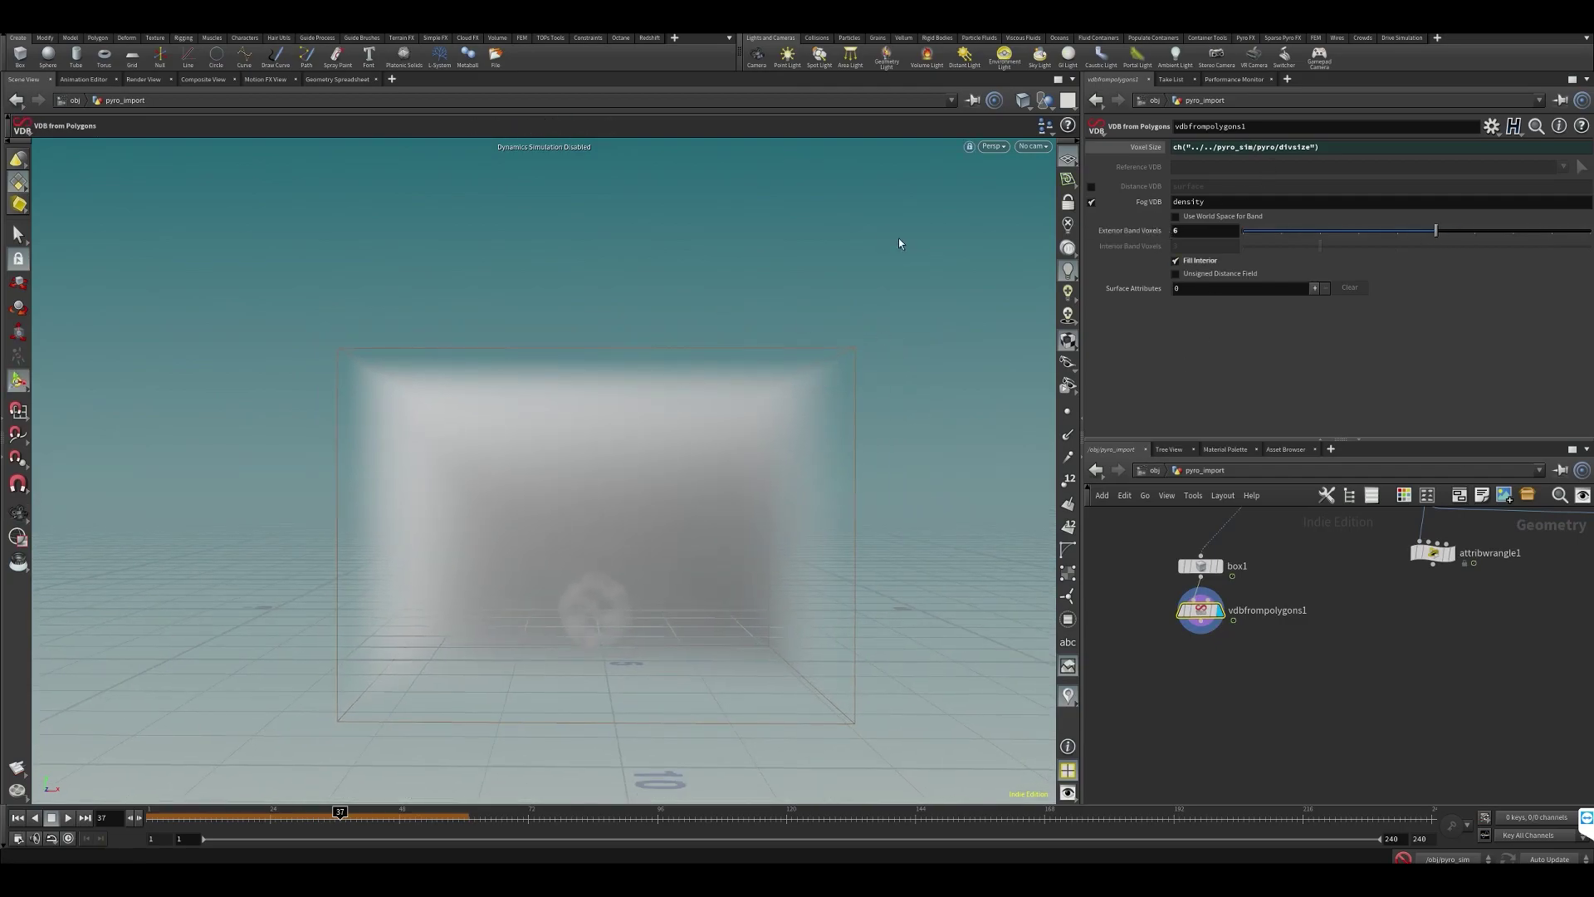
pyautogui.keyDown('alt'); pyautogui.moveTo(849, 421); pyautogui.dragTo(833, 360); pyautogui.keyUp('alt')
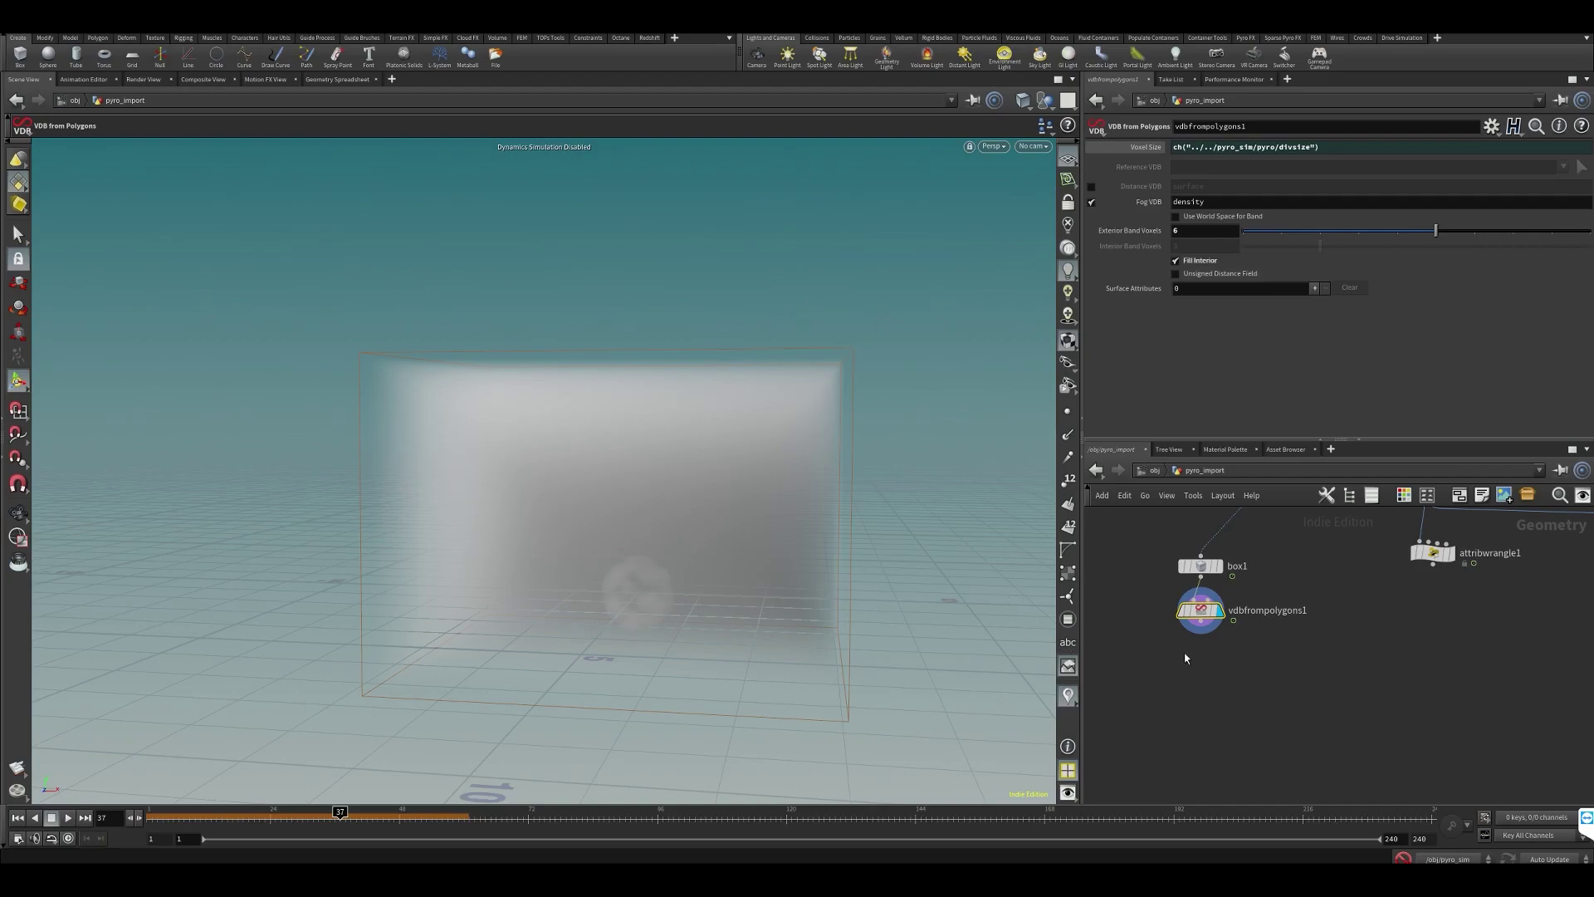
# - Inspect the bounds of vdbfrompolygons1 in wireframe and return the viewport to shaded display
pyautogui.scroll(2, 1225, 659)
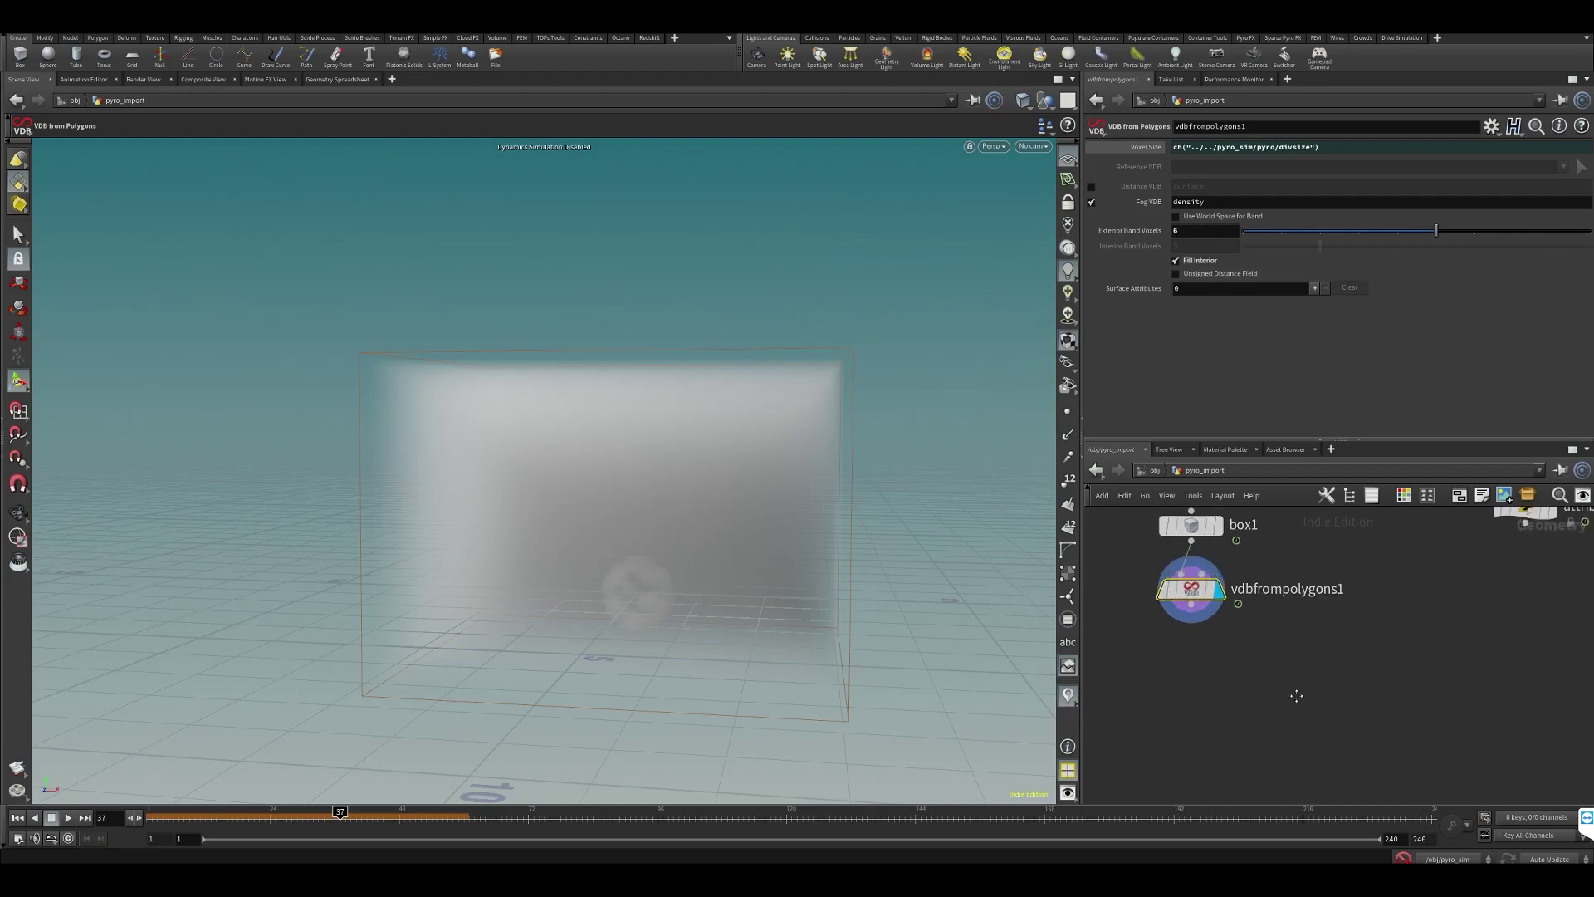
pyautogui.scroll(-2, 1293, 656)
pyautogui.press('w')
pyautogui.press('w')
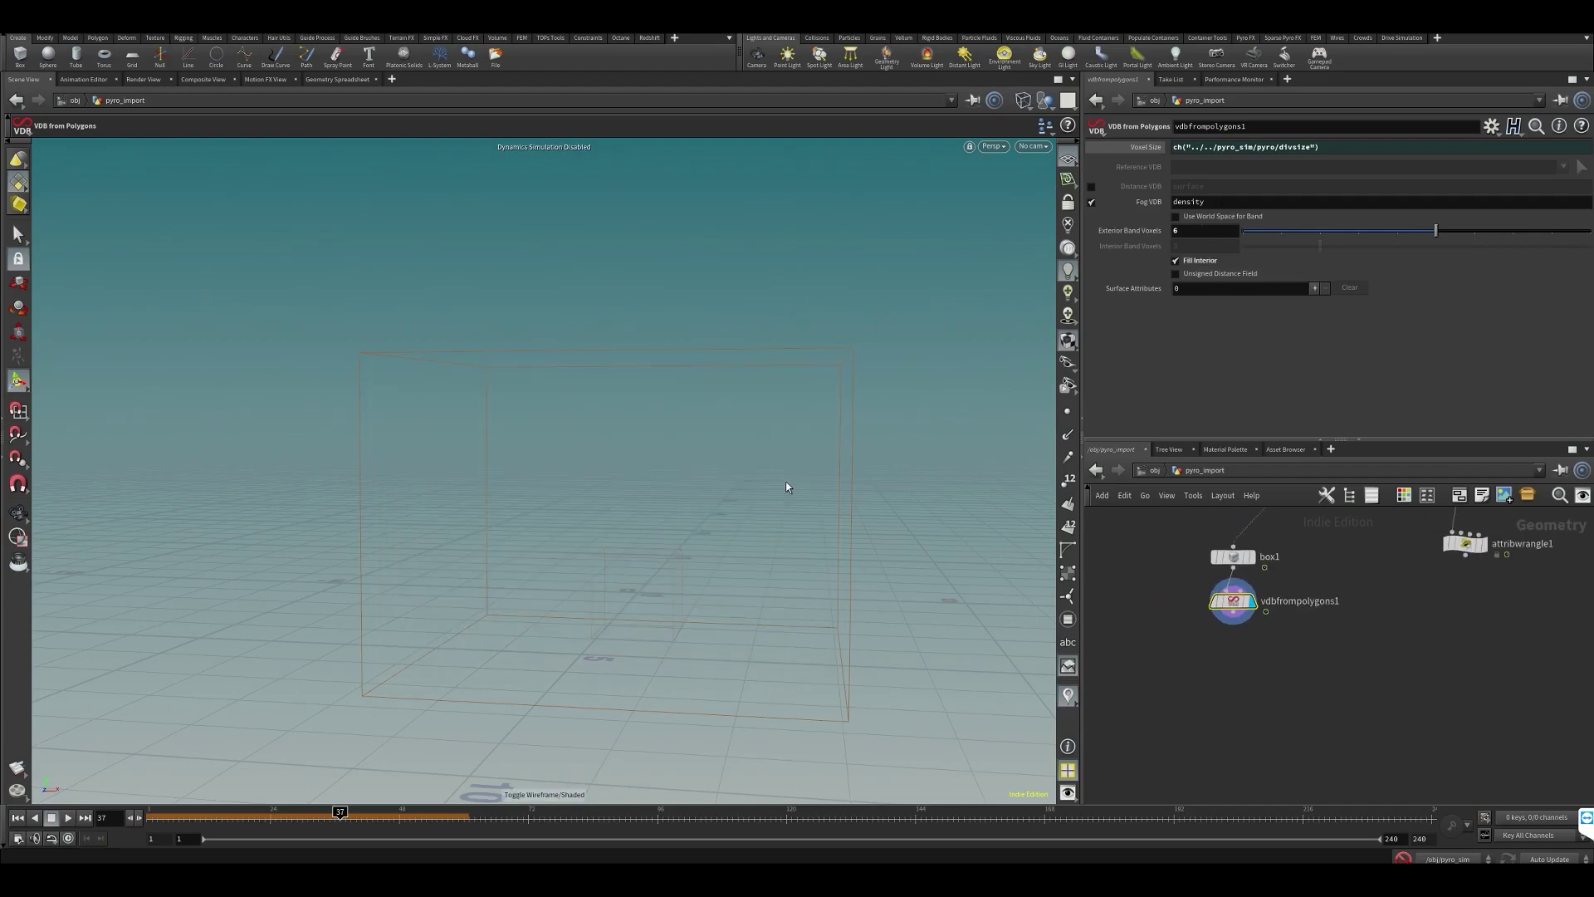
# - Display and select vdbfromparticles1, comparing its bounds in wireframe and shaded display
pyautogui.moveTo(1512, 684); pyautogui.dragTo(1241, 684, button='middle')
pyautogui.scroll(-2, 1241, 689)
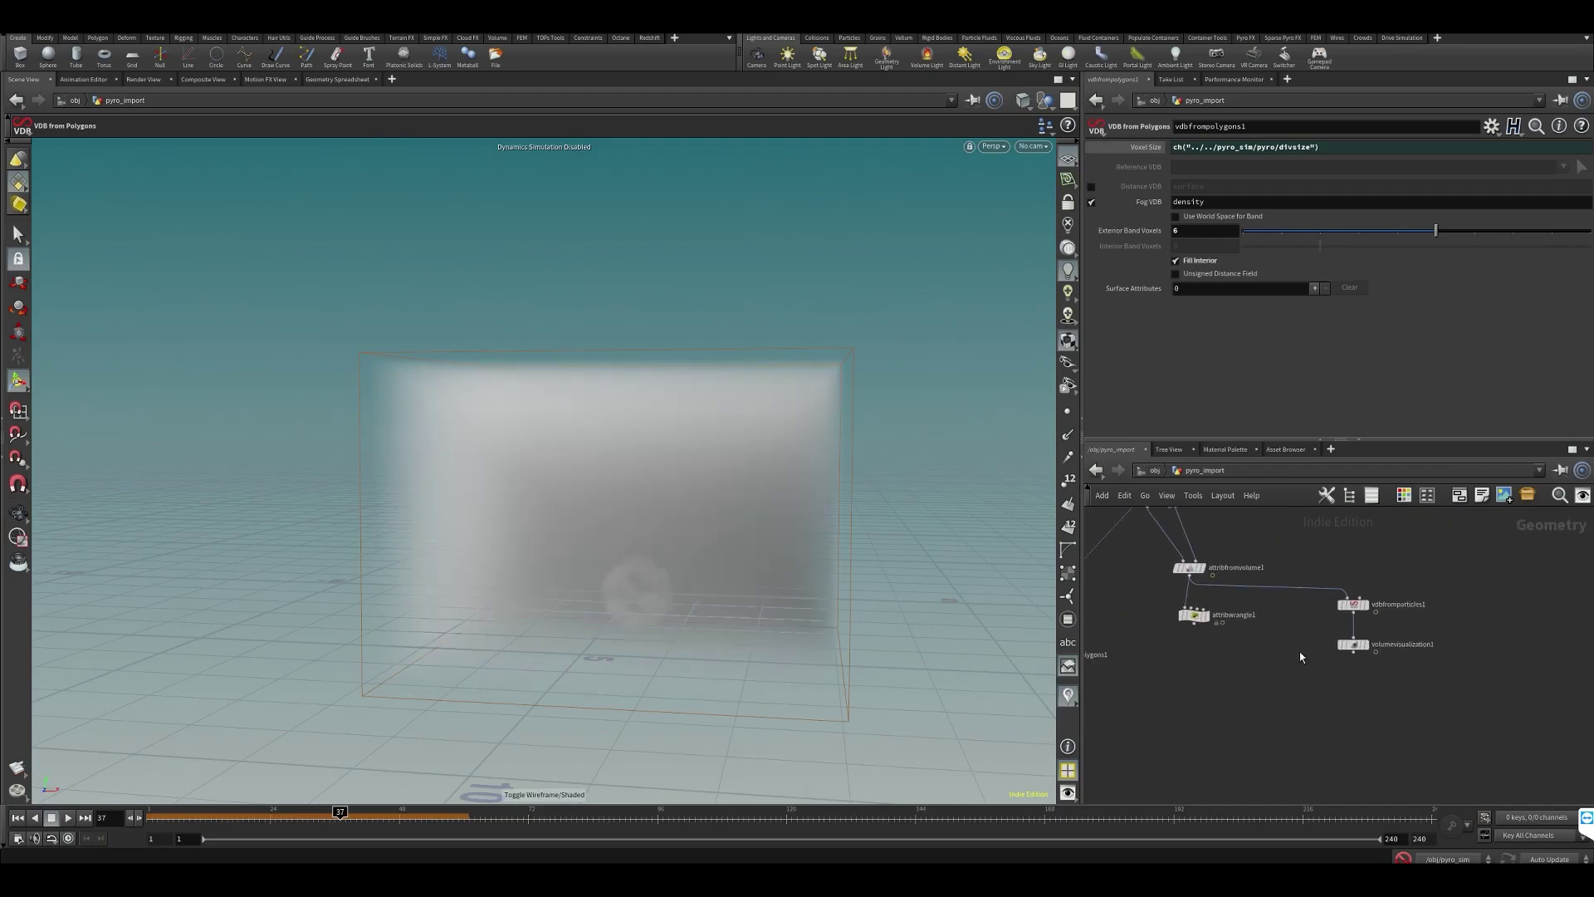
pyautogui.click(1364, 603)
pyautogui.keyDown('alt'); pyautogui.moveTo(597, 485); pyautogui.dragTo(665, 474); pyautogui.keyUp('alt')
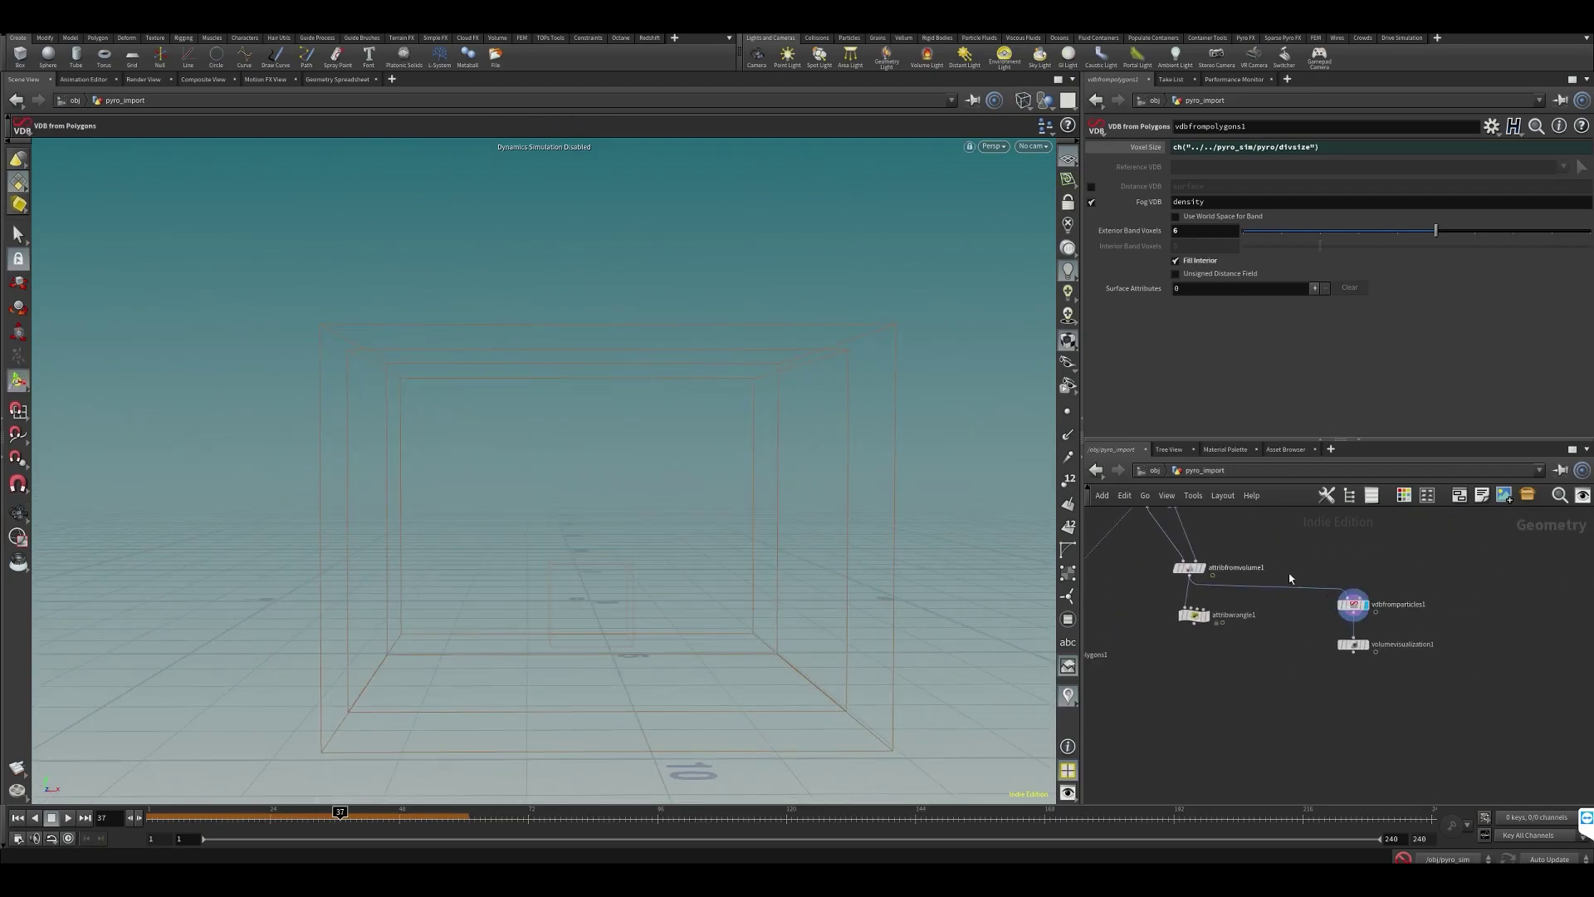
pyautogui.click(1351, 613)
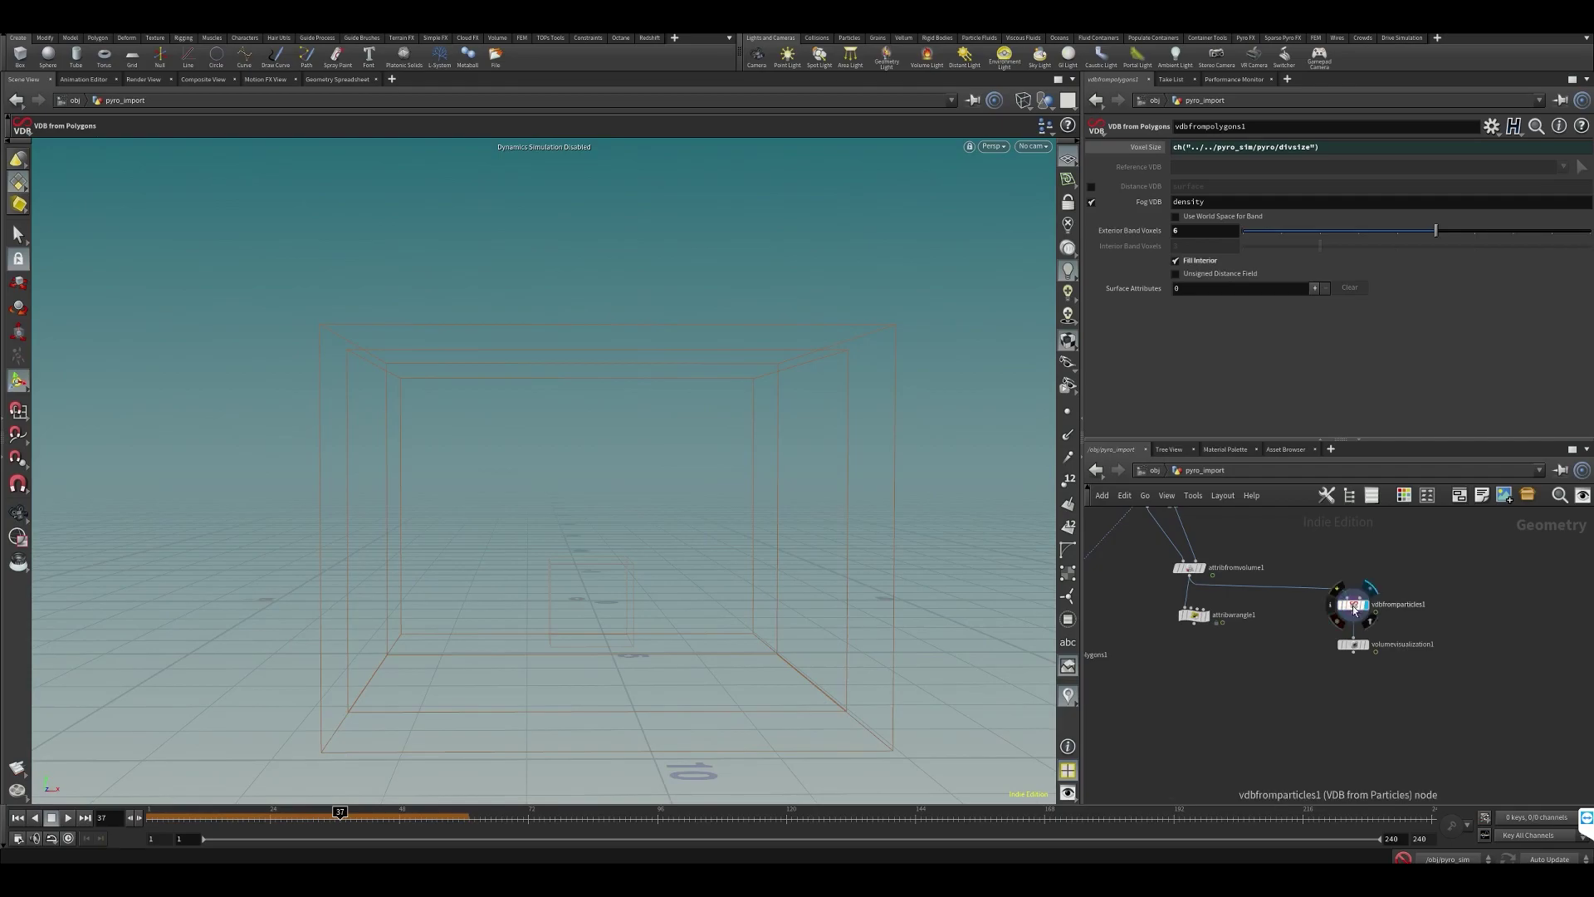
pyautogui.click(1354, 605)
pyautogui.press('w')
pyautogui.press('w')
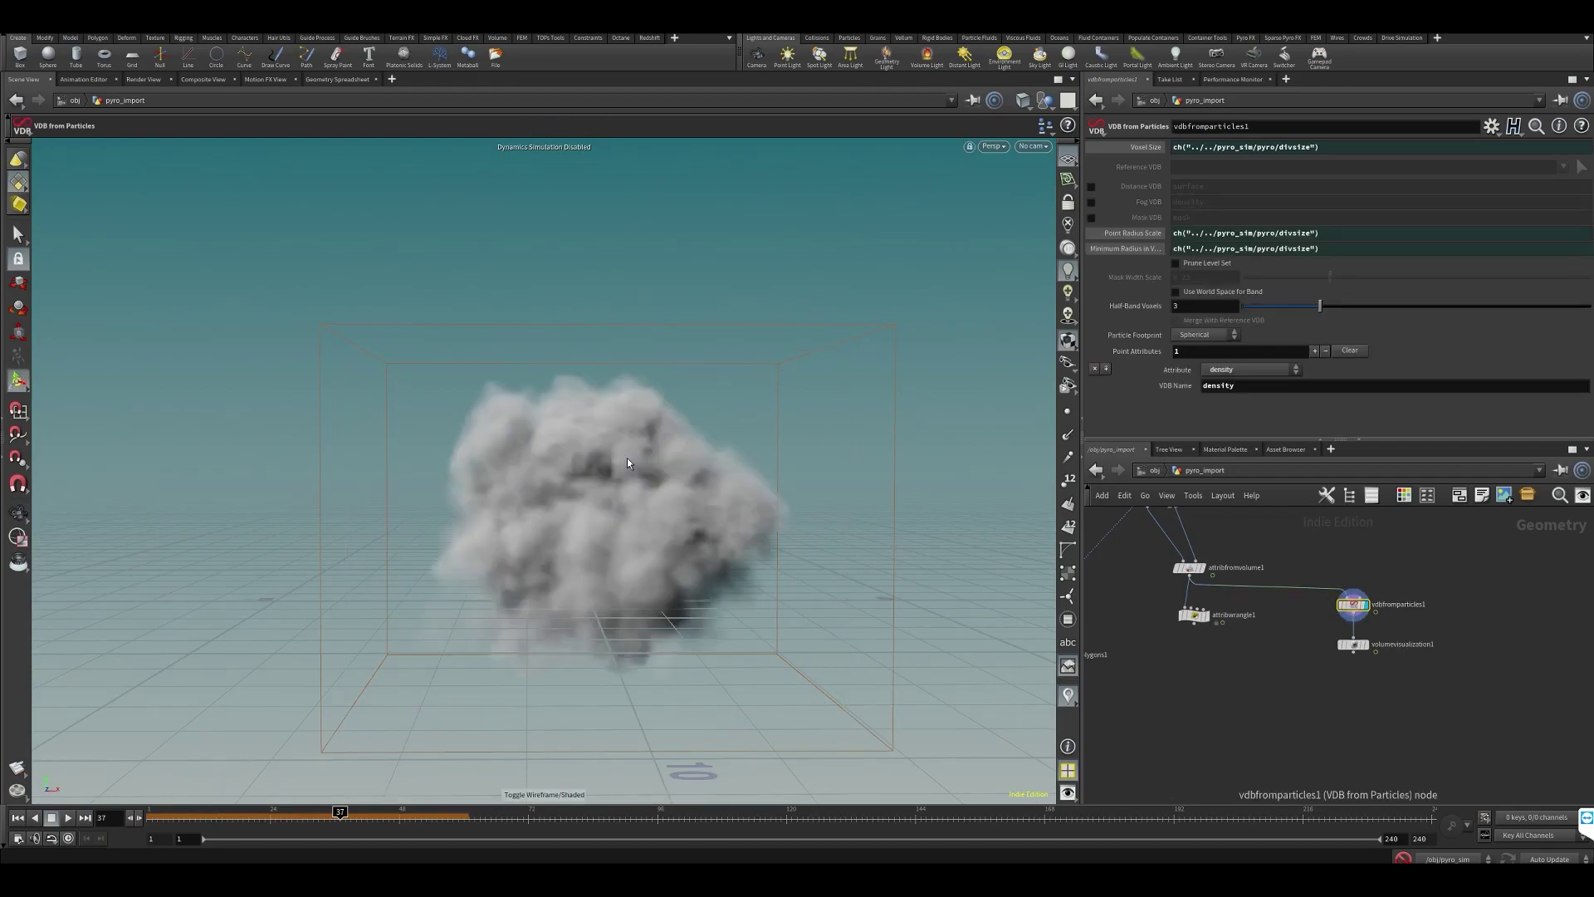
# - Set the viewport shading mode to Smooth Shaded
pyautogui.click(1023, 101)
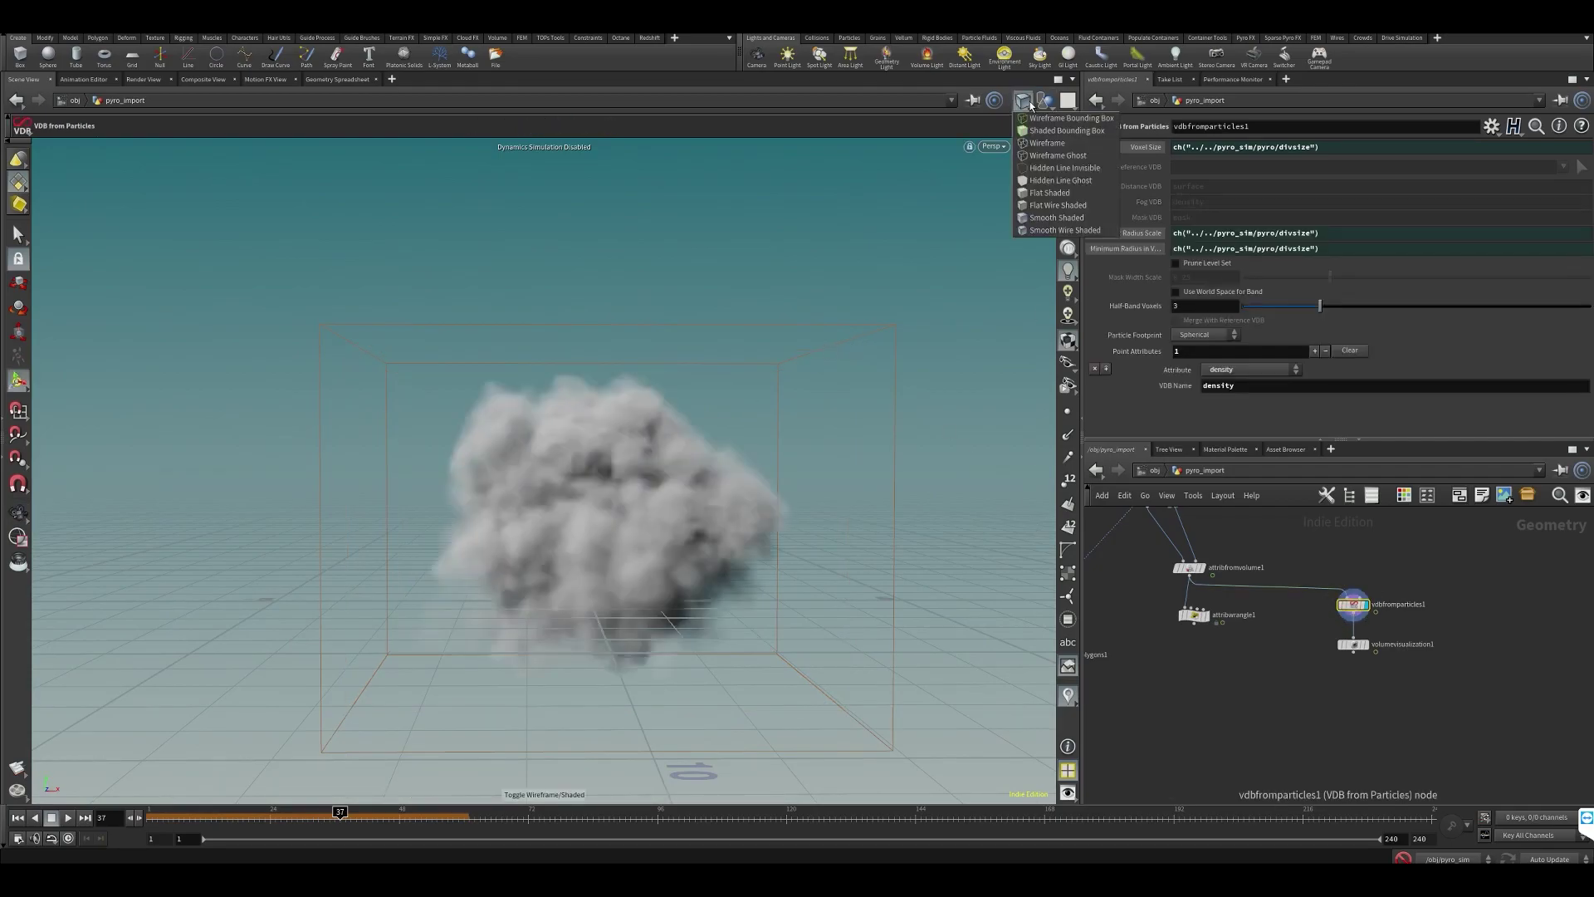
pyautogui.click(1033, 221)
pyautogui.moveTo(1243, 672); pyautogui.dragTo(1330, 669, button='middle')
pyautogui.moveTo(1224, 729); pyautogui.dragTo(1243, 728, button='middle')
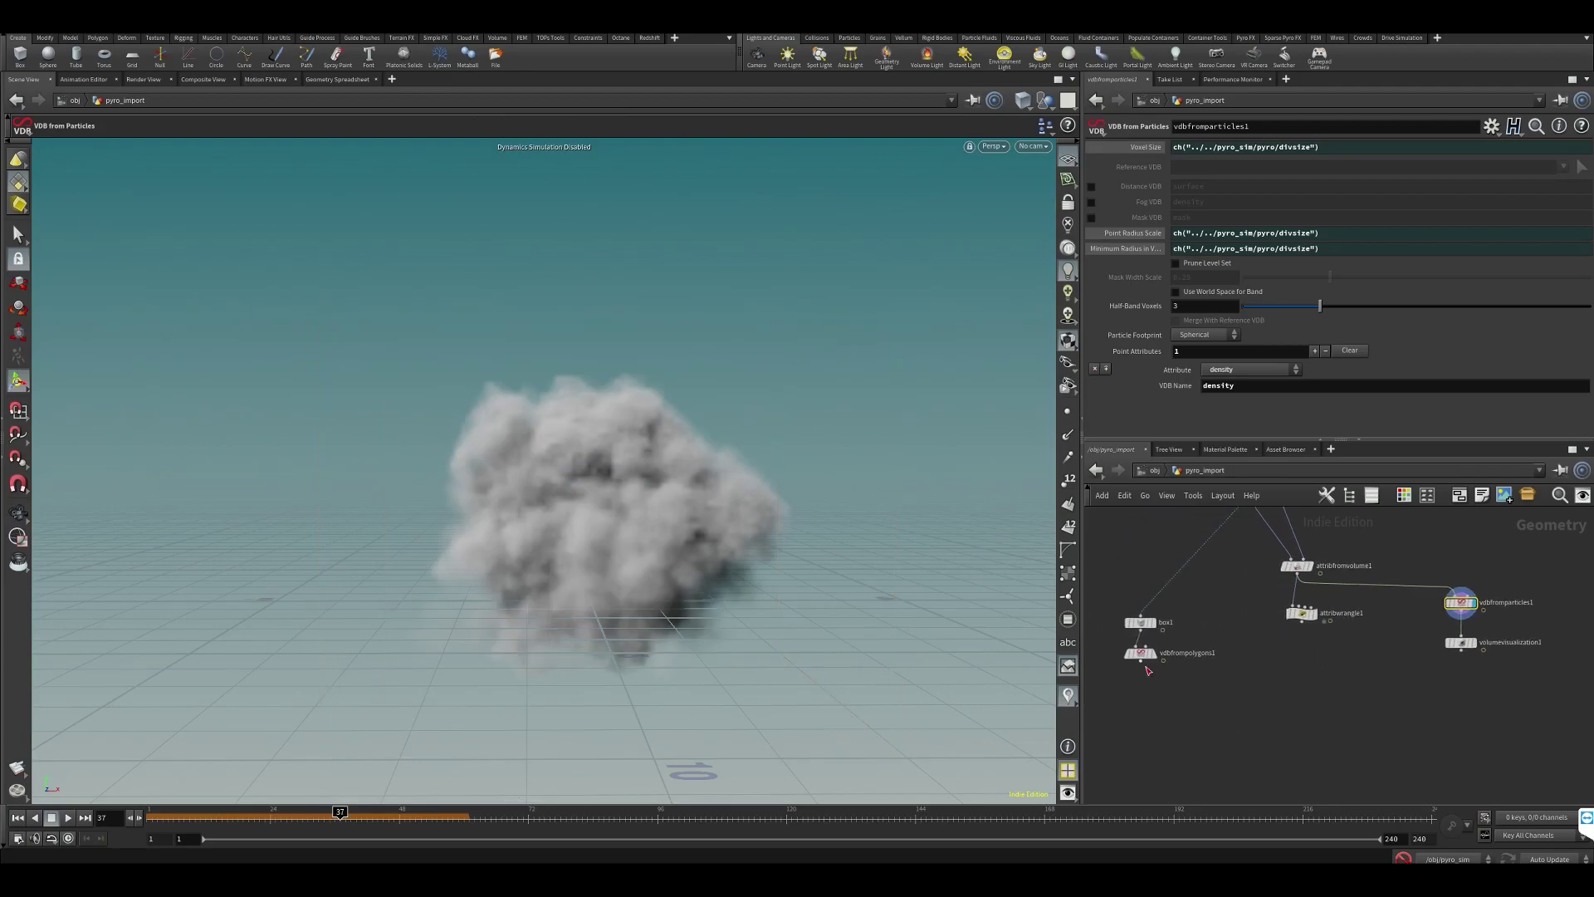
# - Display and select vdbfrompolygons1 and examine the soft edges of its fog volume in the viewport
pyautogui.click(1151, 650)
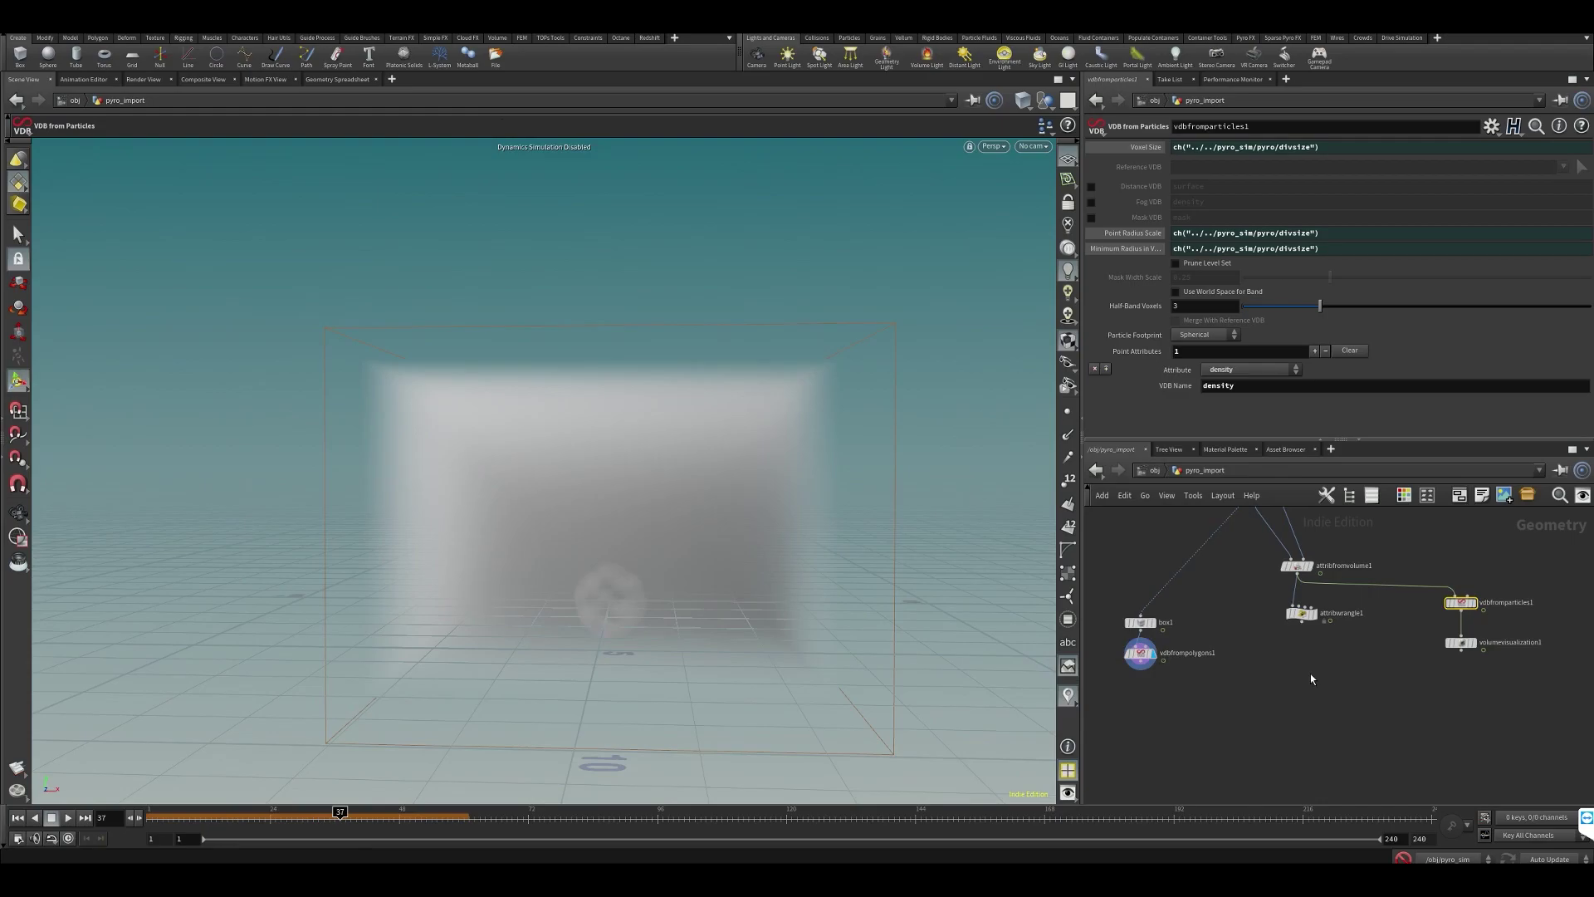
pyautogui.click(1123, 648)
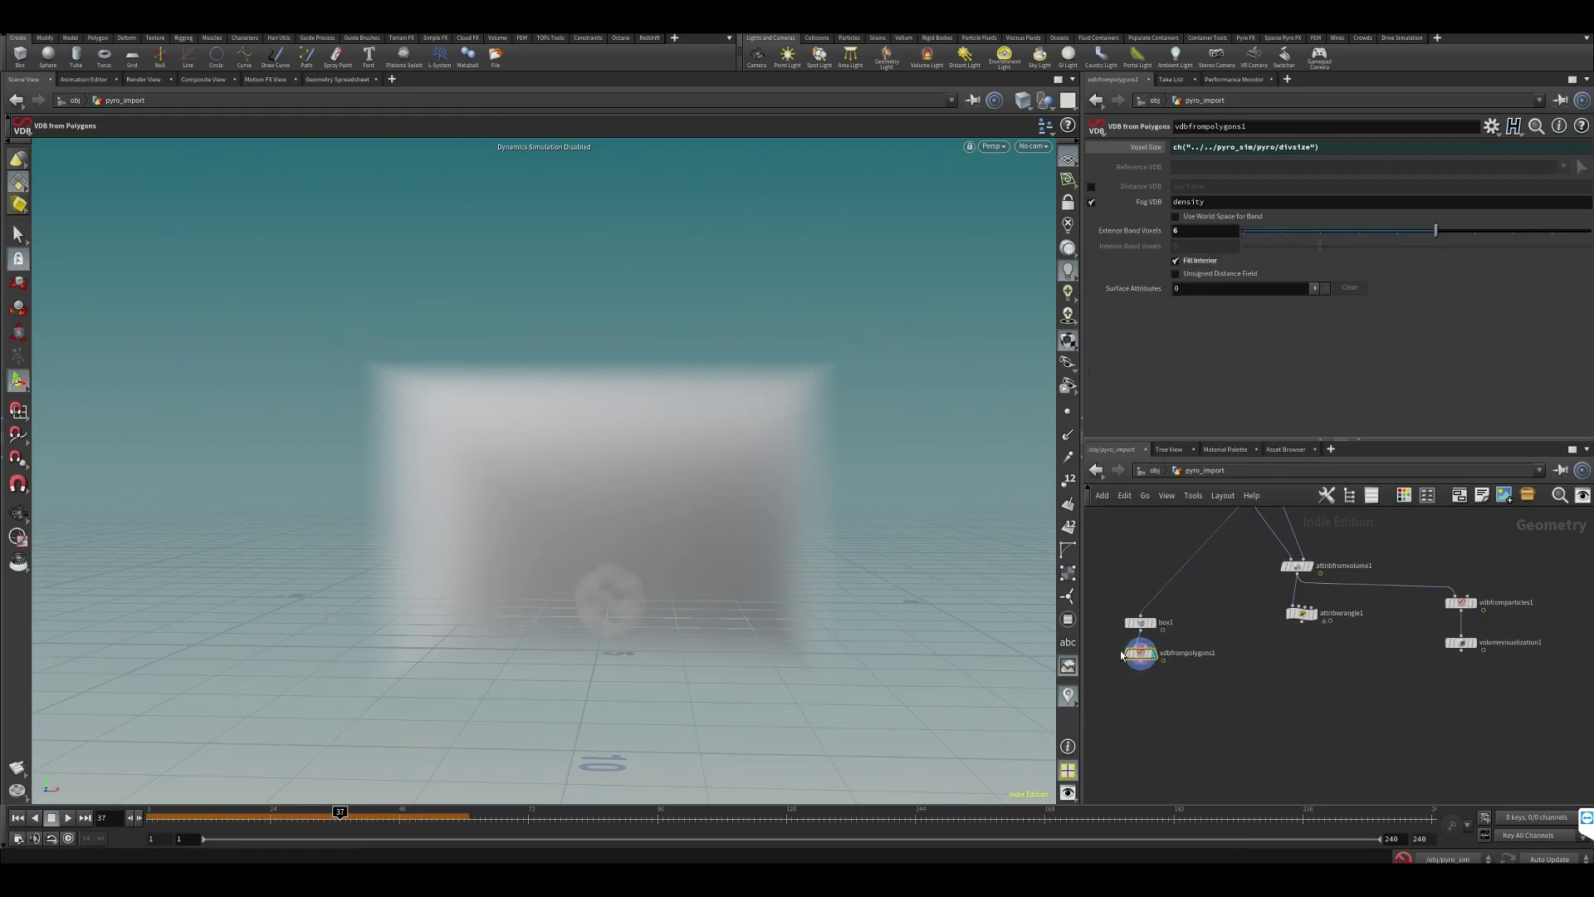
pyautogui.scroll(3, 798, 445)
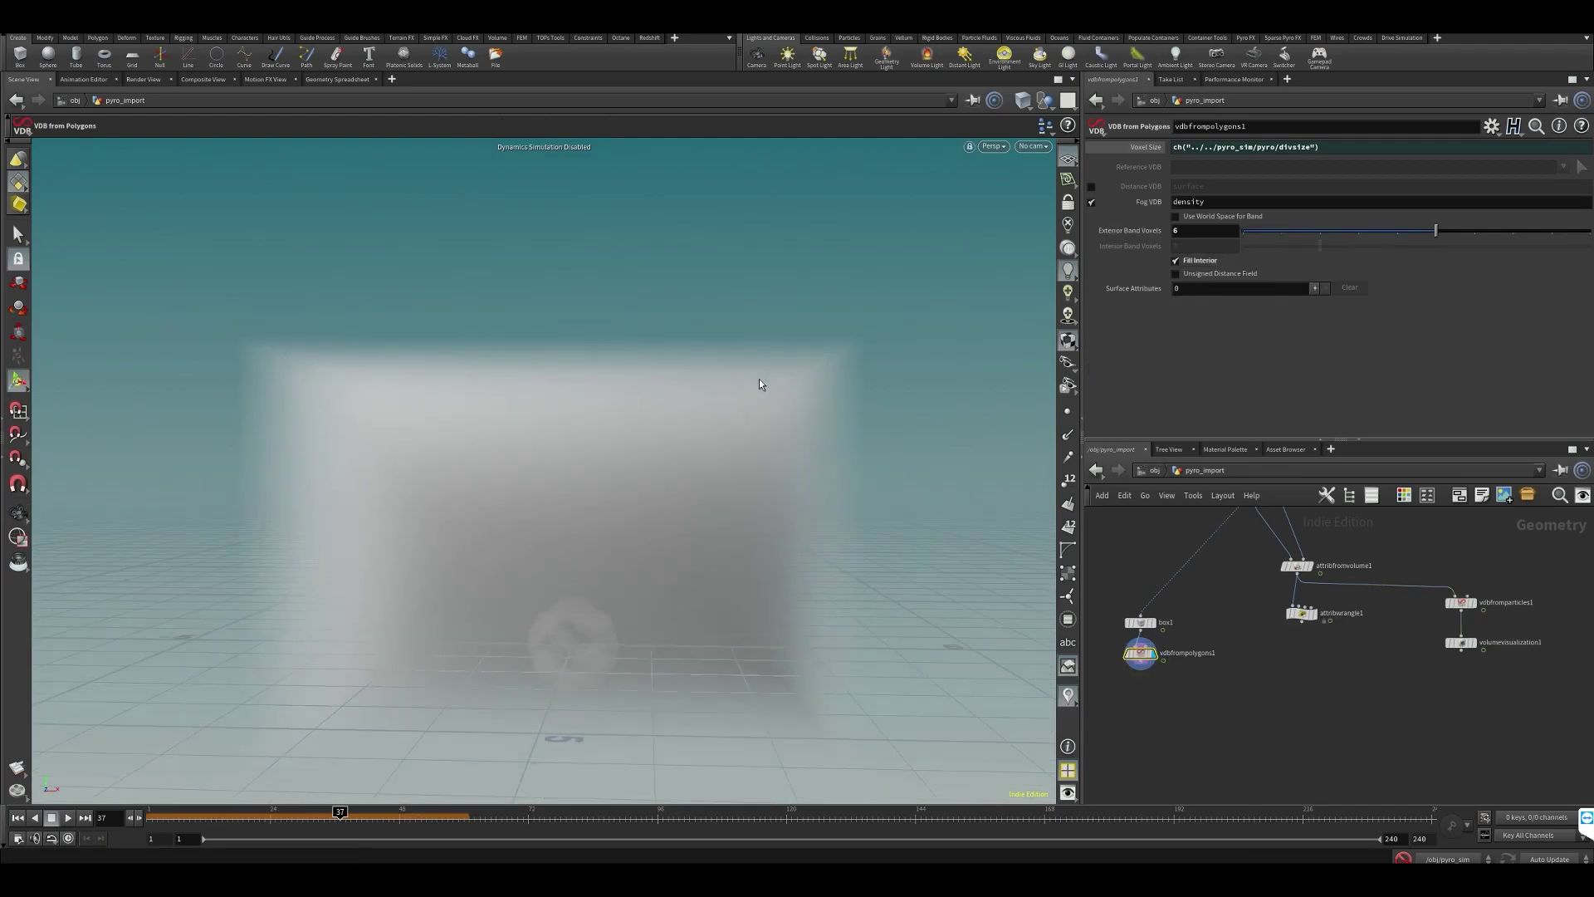
pyautogui.keyDown('alt'); pyautogui.moveTo(771, 373); pyautogui.dragTo(766, 356); pyautogui.keyUp('alt')
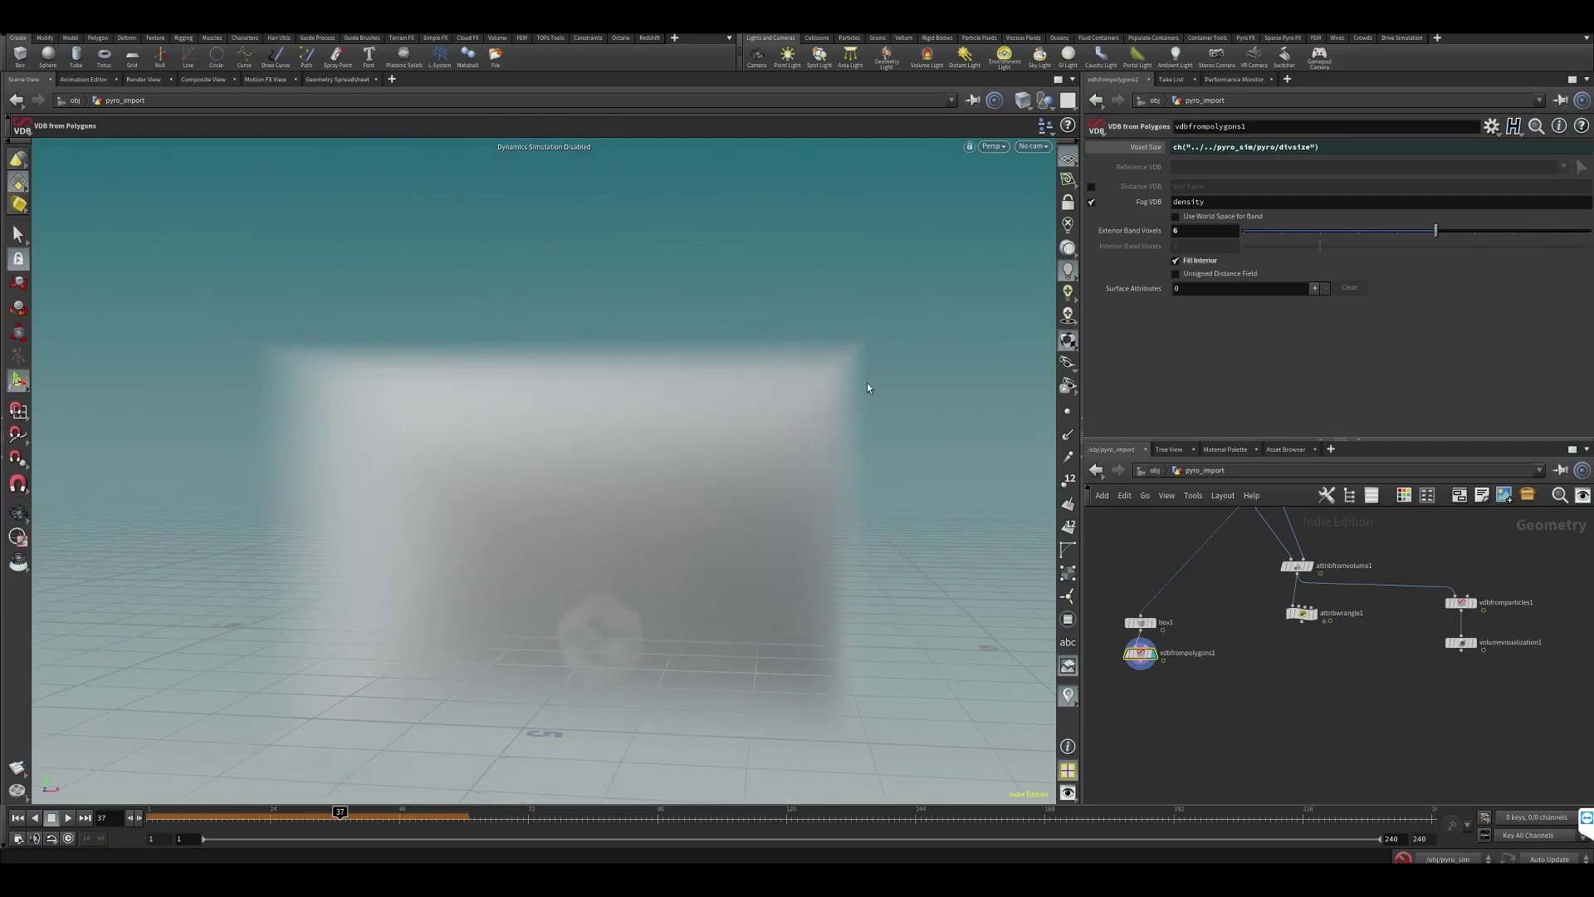
pyautogui.moveTo(1435, 230); pyautogui.dragTo(1397, 231)
# - Add a Volume VOP node below vdbfrompolygons1 in the pyro_import network
pyautogui.moveTo(1268, 732)
pyautogui.mouseDown(button='middle')
pyautogui.moveTo(1283, 644)
pyautogui.moveTo(1280, 709)
pyautogui.mouseUp(button='middle')
pyautogui.click(1278, 675)
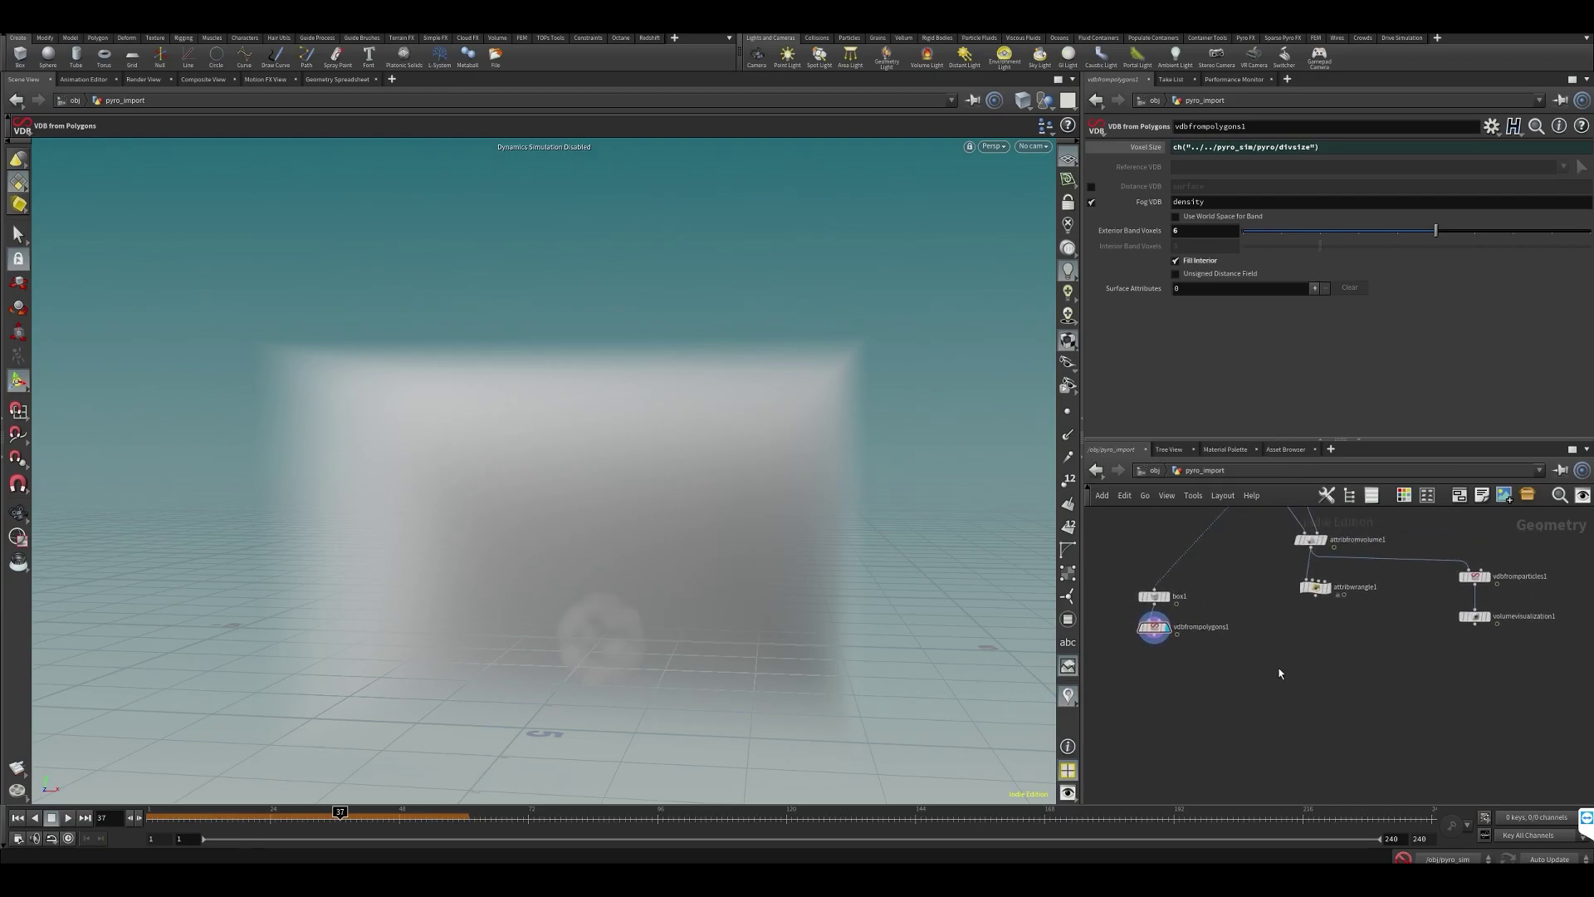
pyautogui.scroll(2, 1177, 703)
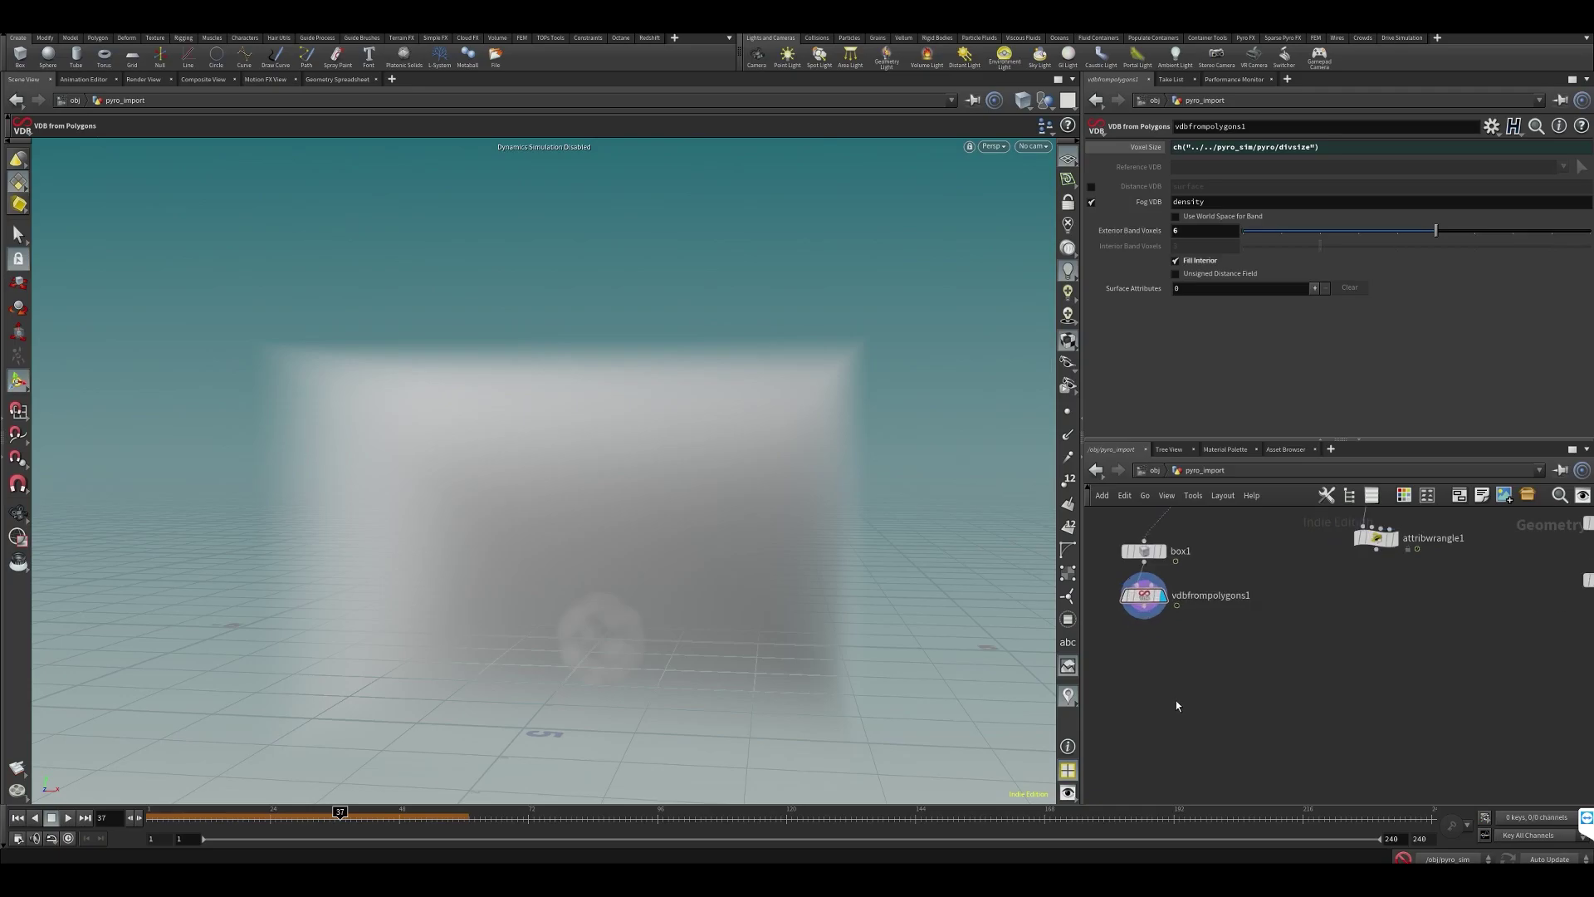
pyautogui.press('Tab')
pyautogui.write('vvop')
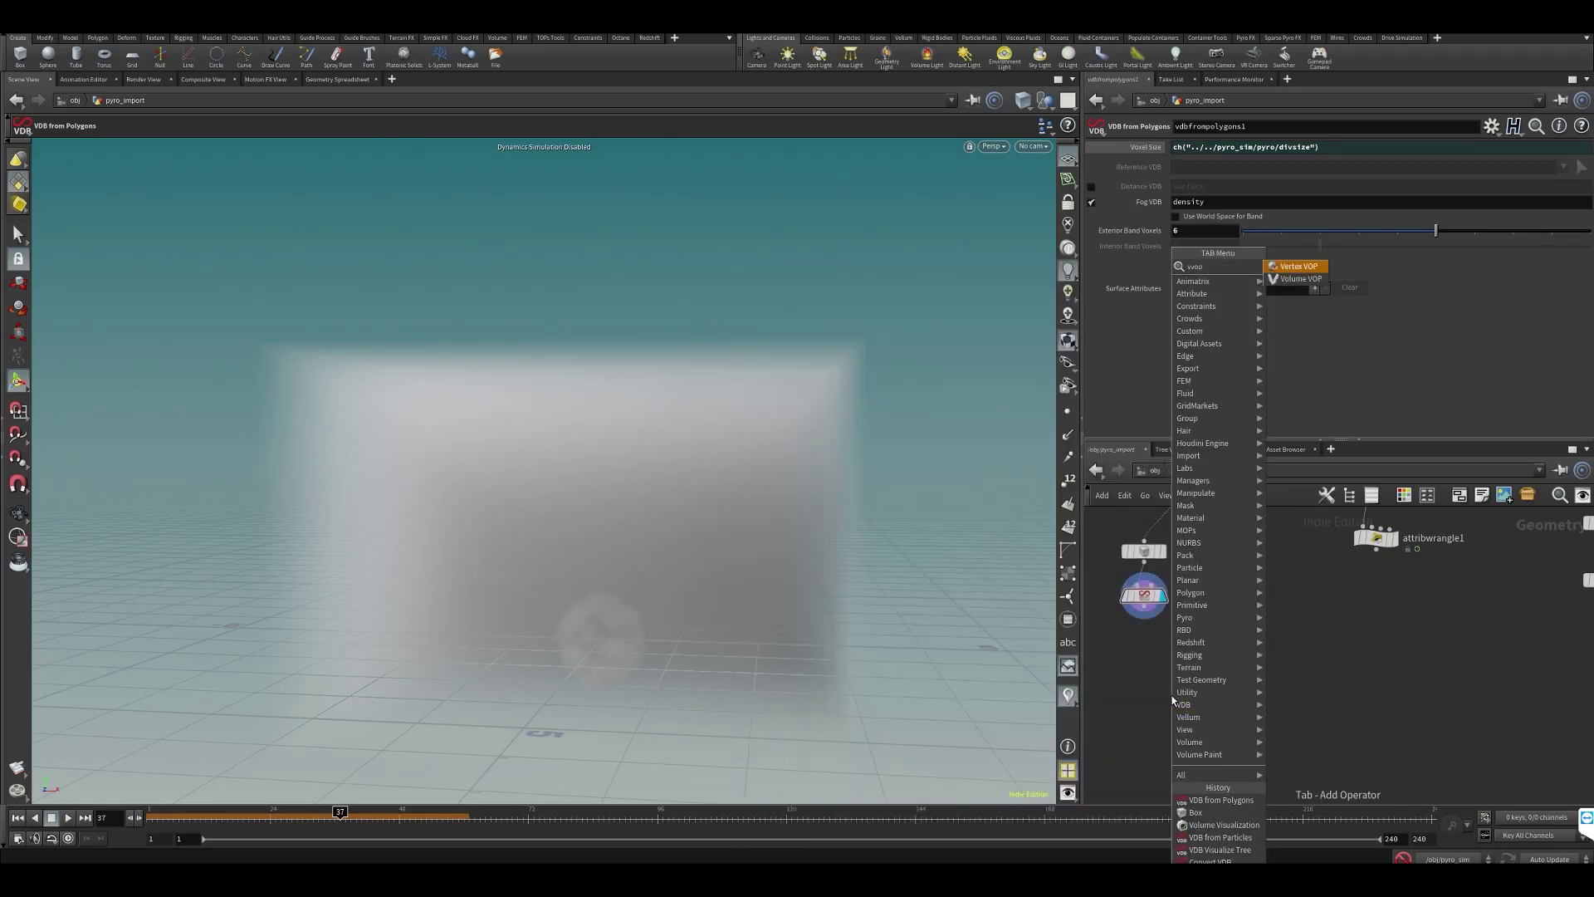
pyautogui.click(1298, 279)
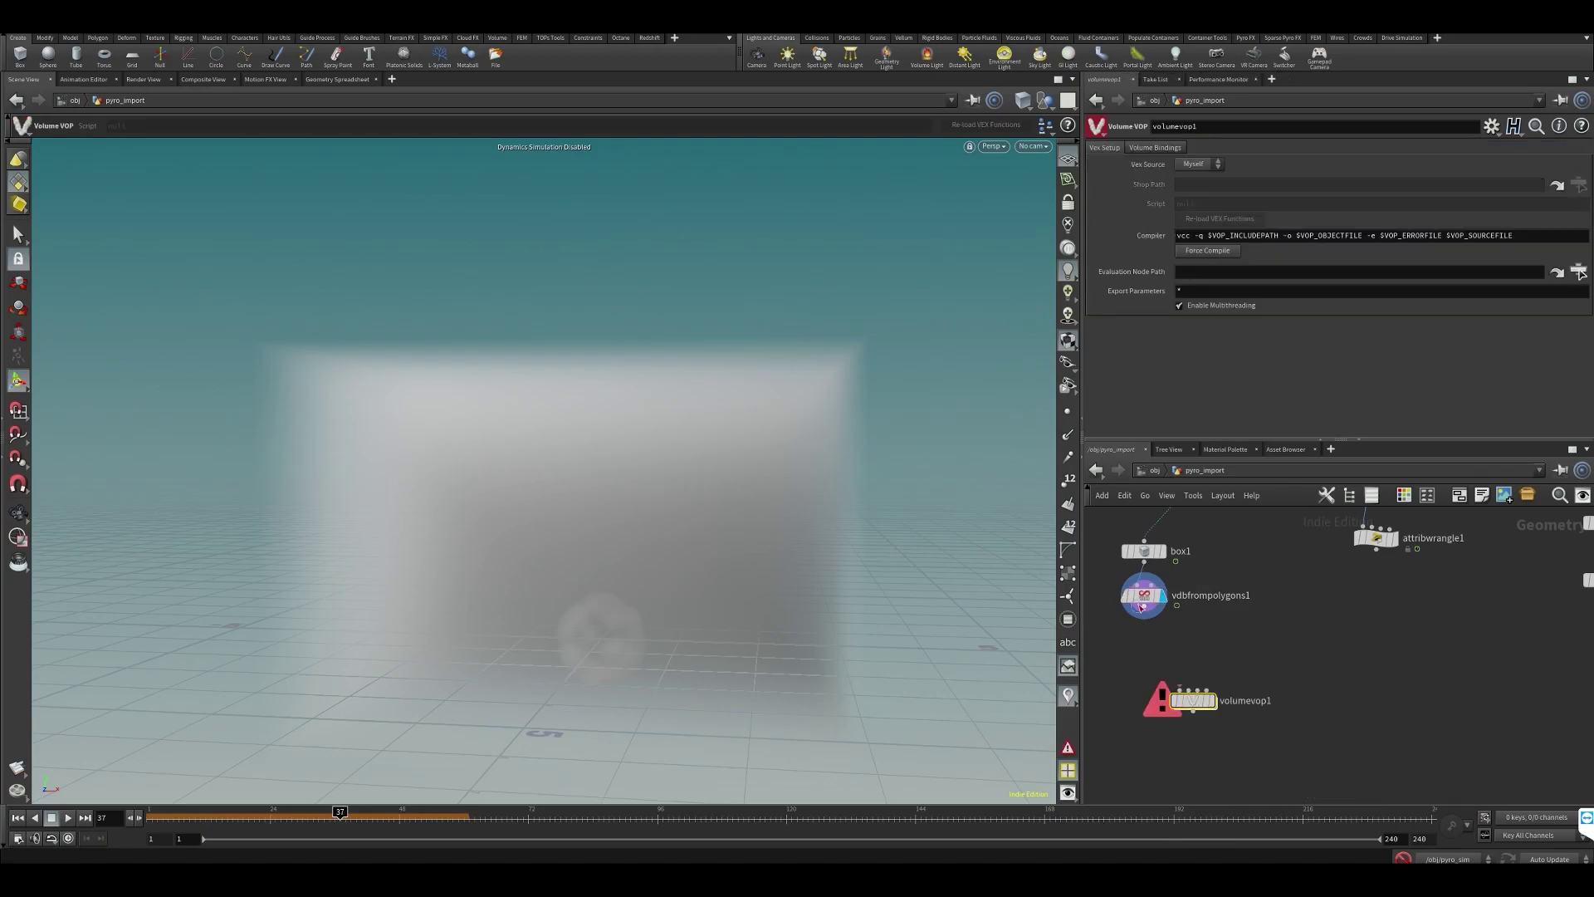
# - Wire vdbfrompolygons1 into the first input of volumevop1 and attribfromvolume1 into its second input
pyautogui.click(1185, 701)
pyautogui.click(1188, 690)
pyautogui.moveTo(1215, 610); pyautogui.dragTo(1203, 712, button='middle')
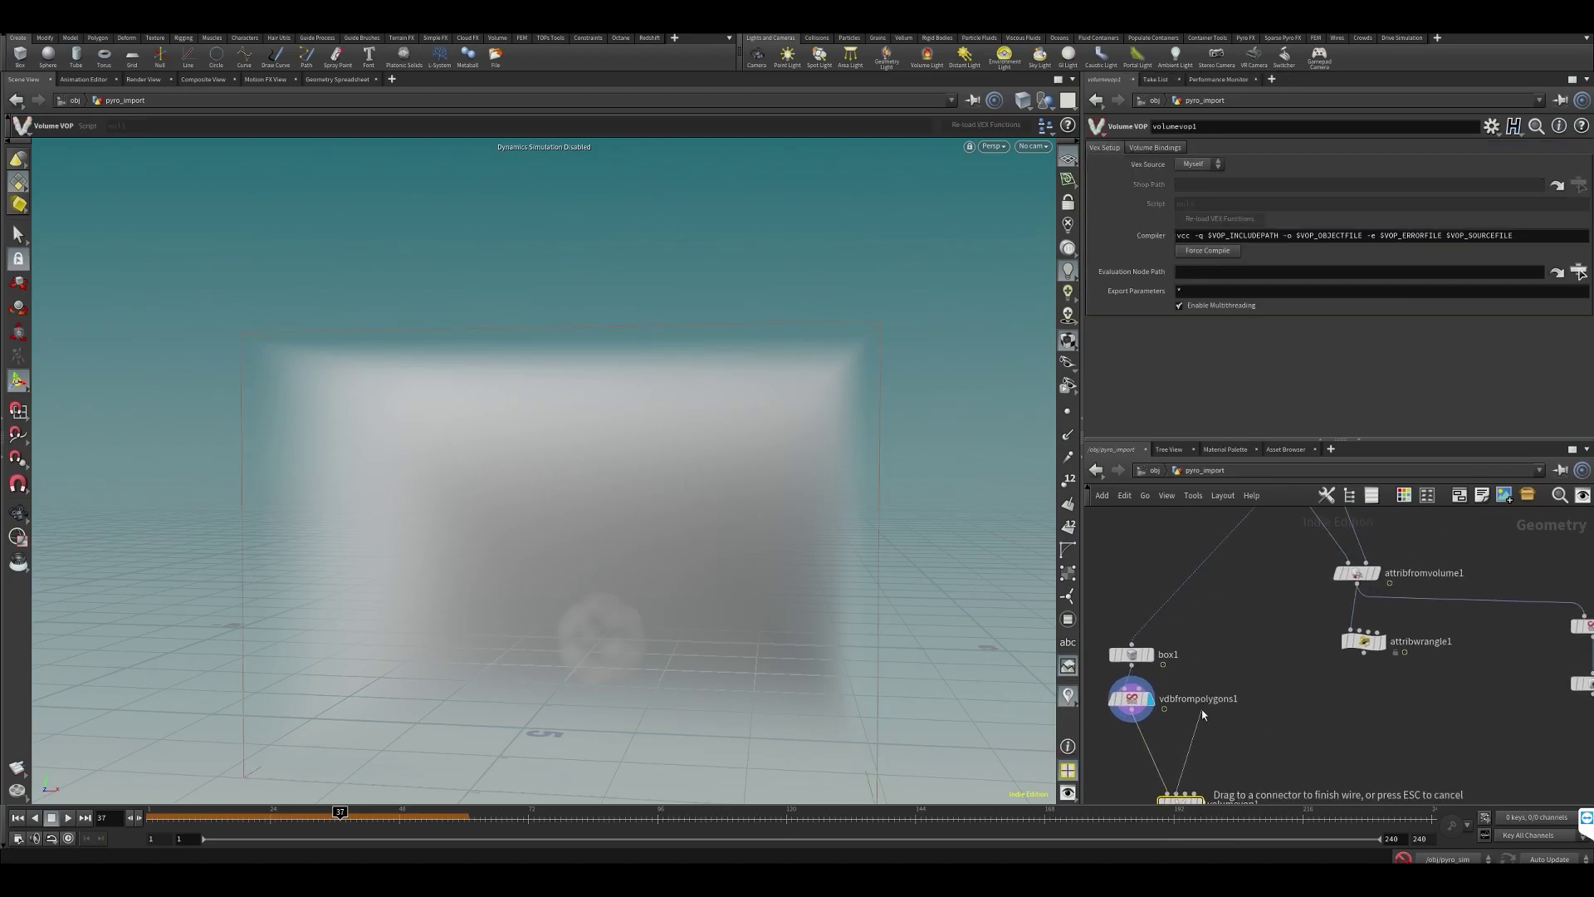
pyautogui.click(1356, 584)
pyautogui.moveTo(1249, 661); pyautogui.dragTo(1249, 621, button='middle')
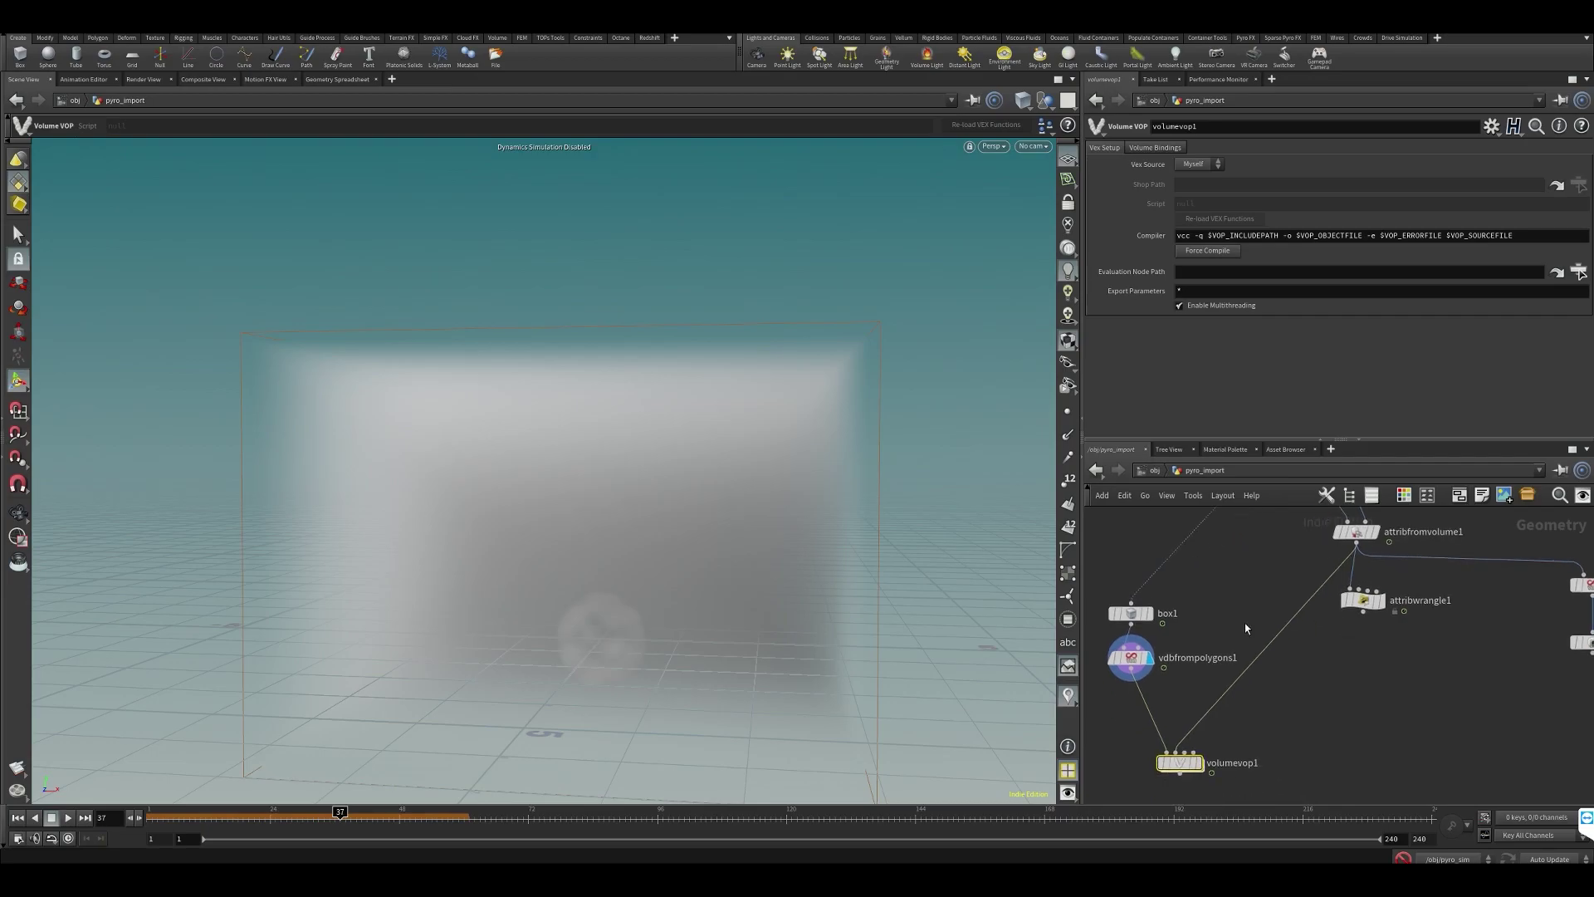
# - Shift volumevop1 slightly away from vdbfrompolygons1 and set it as the displayed node
pyautogui.moveTo(1177, 763); pyautogui.dragTo(1202, 757)
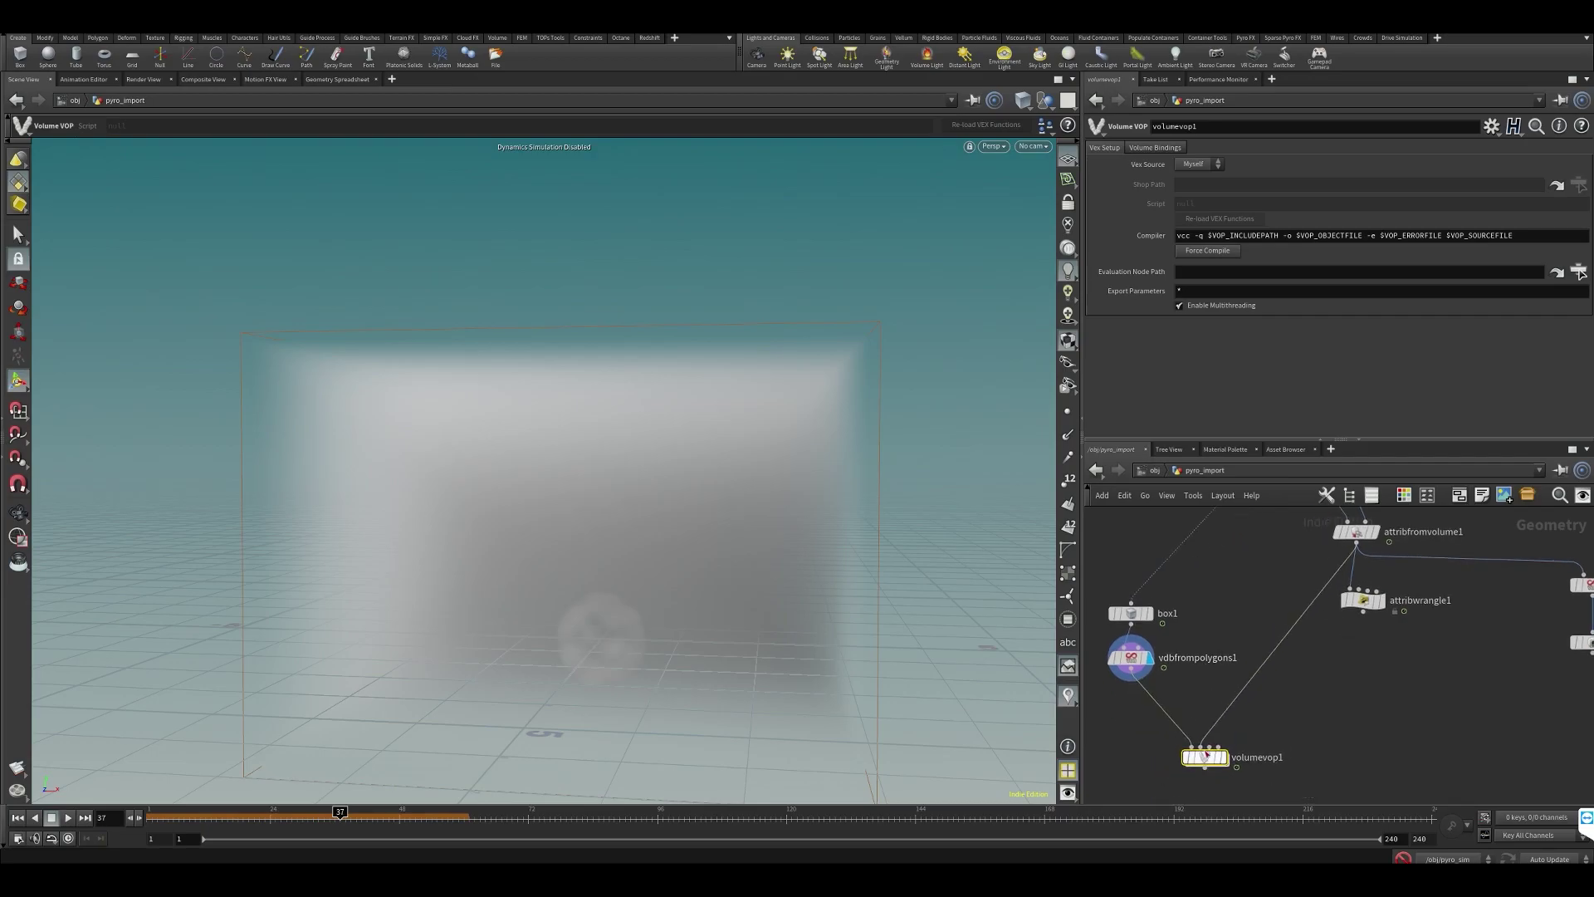
pyautogui.click(1223, 756)
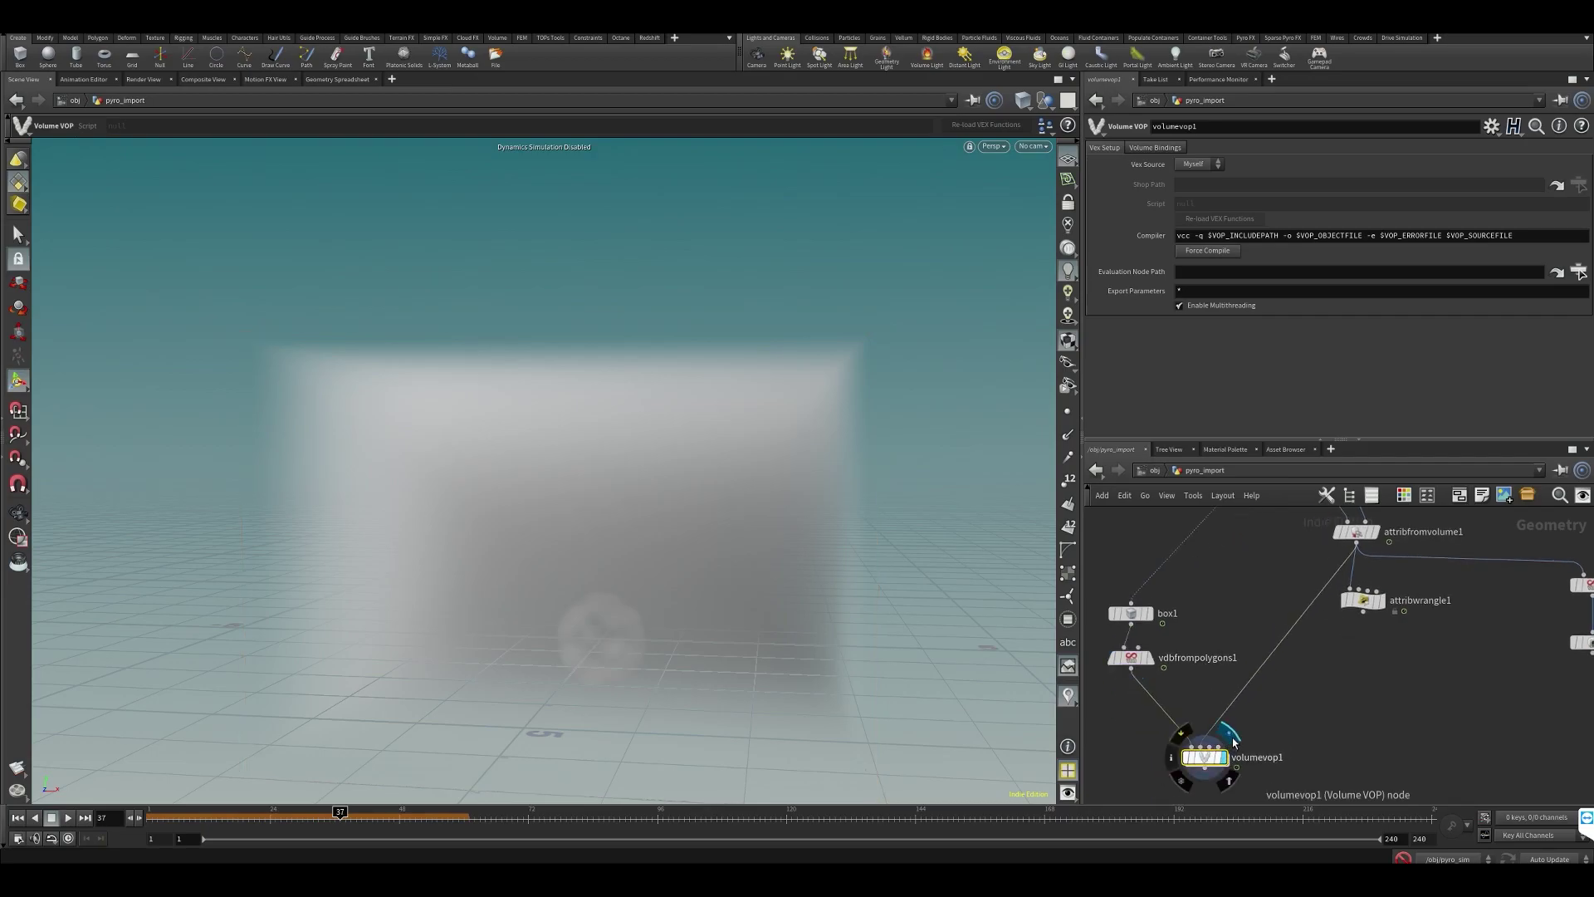
pyautogui.moveTo(1224, 797); pyautogui.dragTo(1209, 719, button='middle')
pyautogui.scroll(-3, 1208, 712)
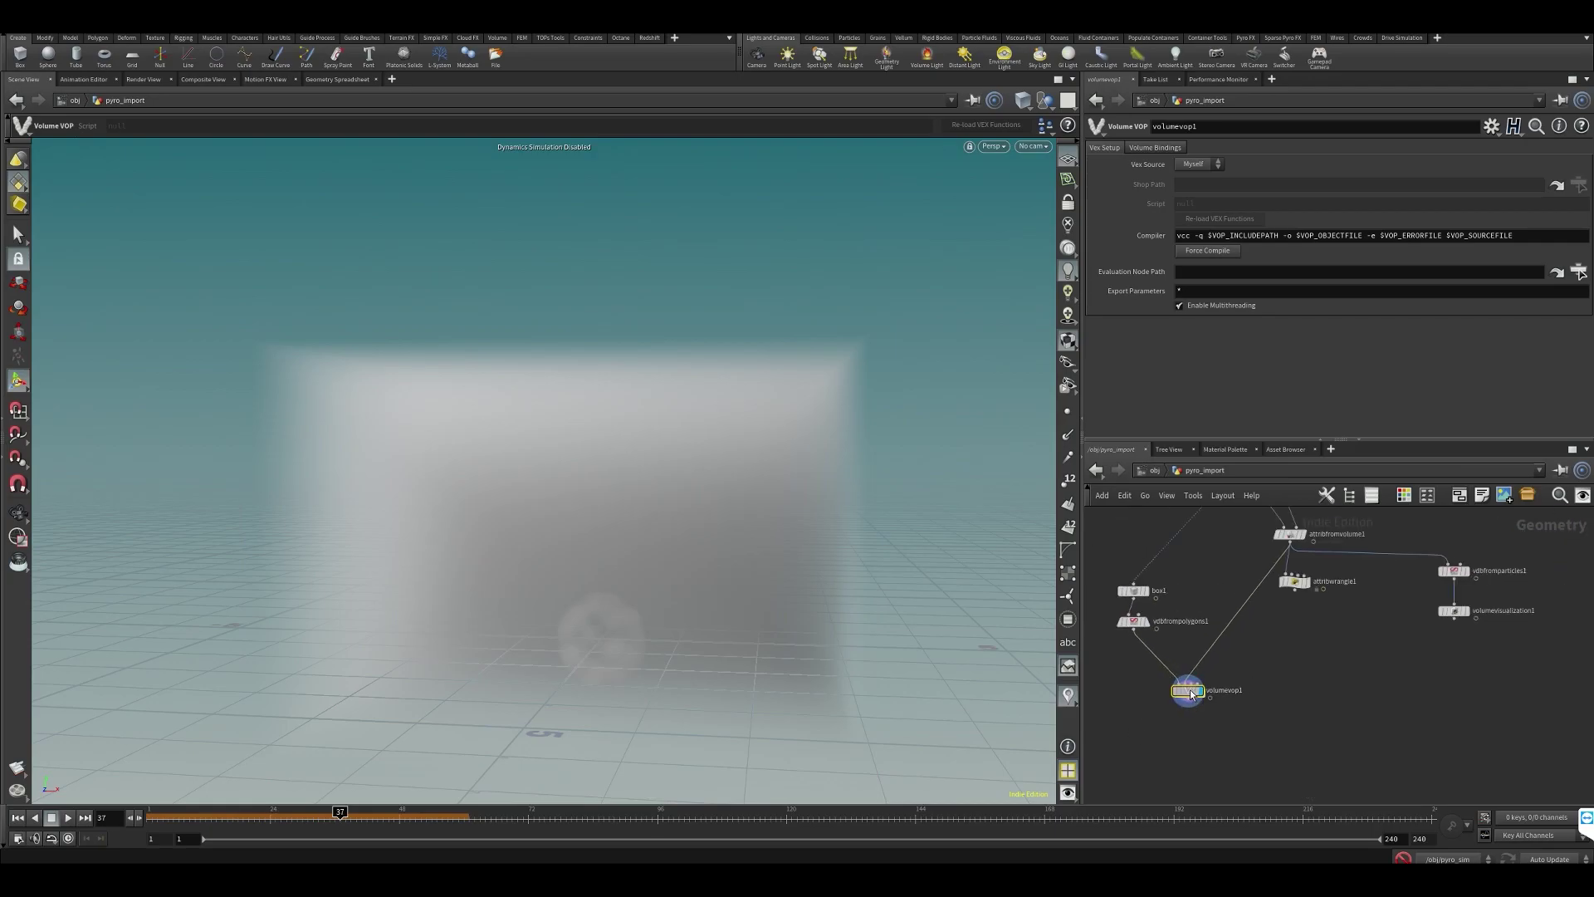
# - Switch to the browser, look over the Howdini101 course page, and return to Houdini
pyautogui.hotkey('alt', 'Tab')
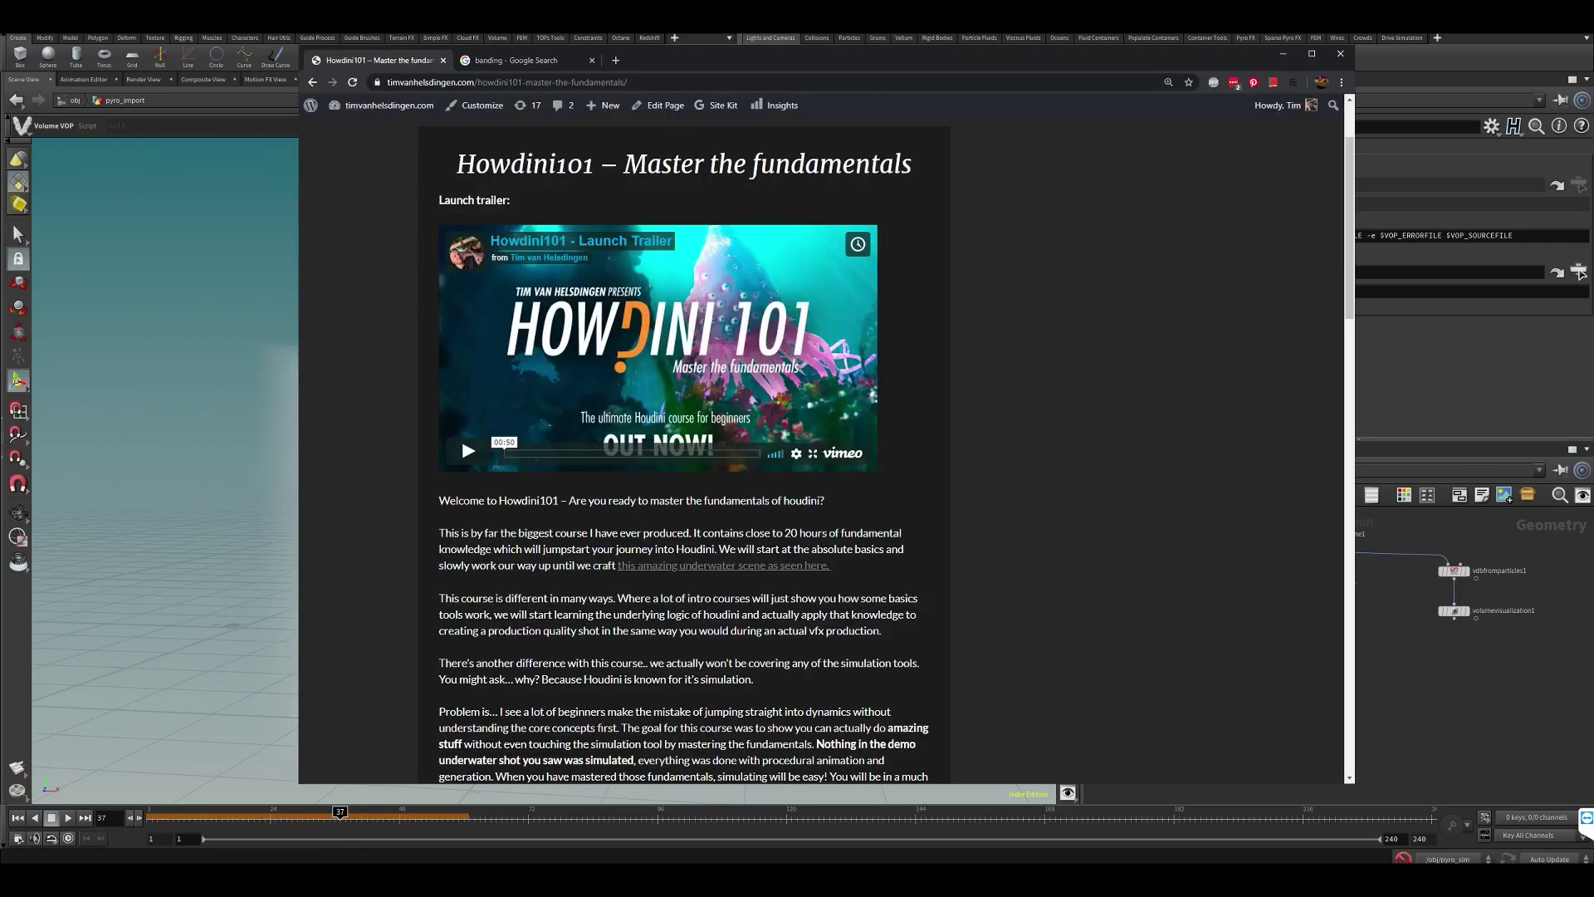
pyautogui.scroll(-15, 1049, 540)
pyautogui.scroll(8, 998, 537)
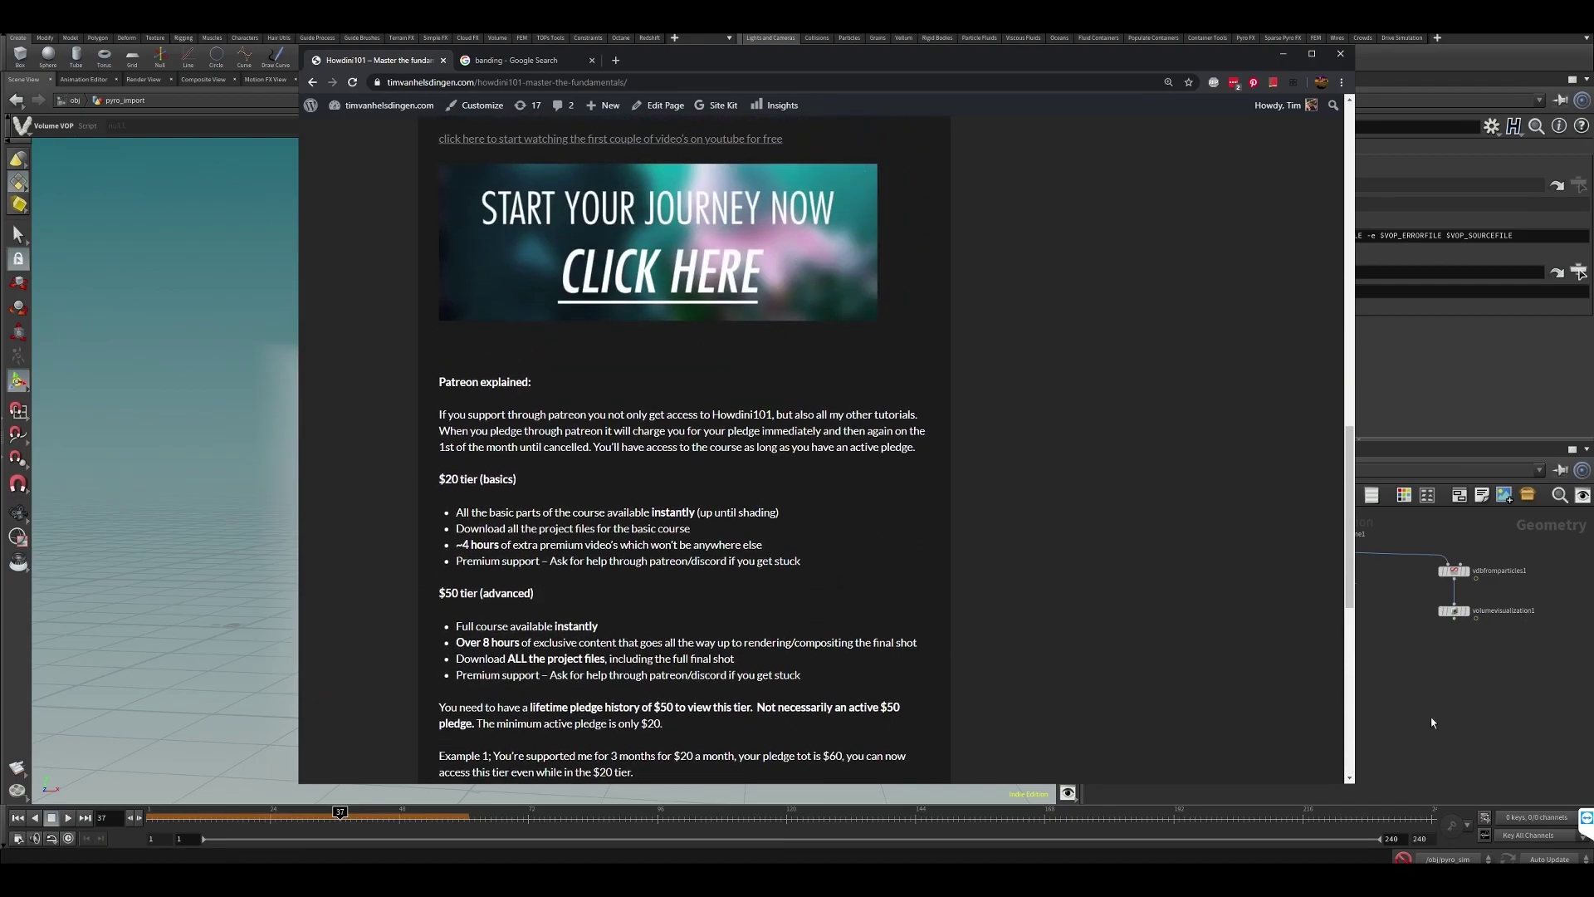
pyautogui.scroll(3, 689, 448)
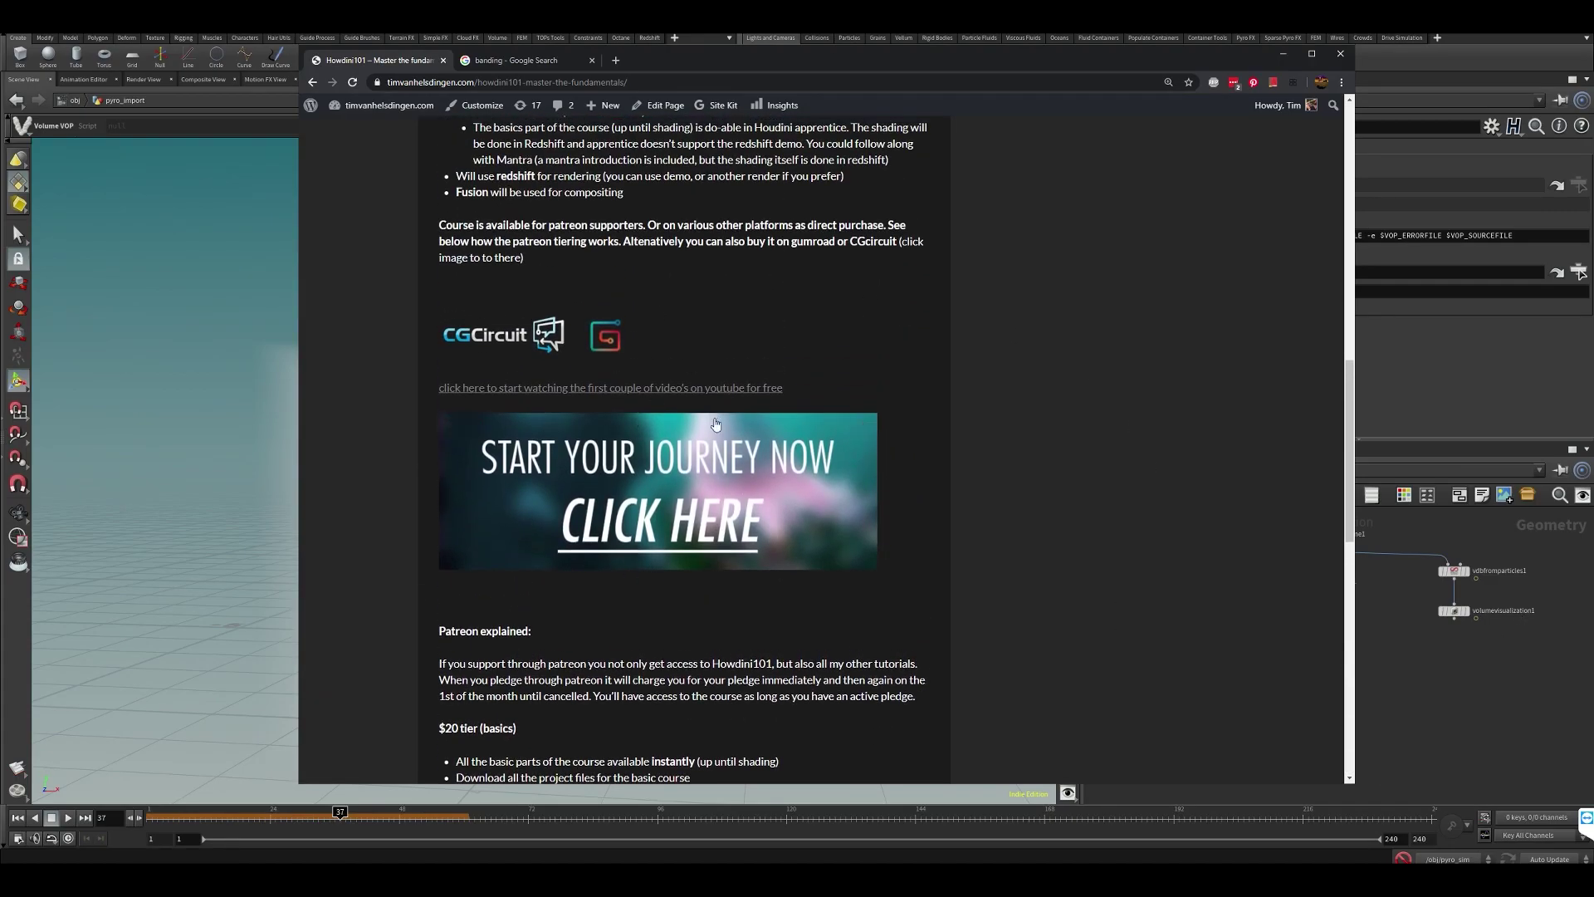
pyautogui.hotkey('alt', 'Tab')
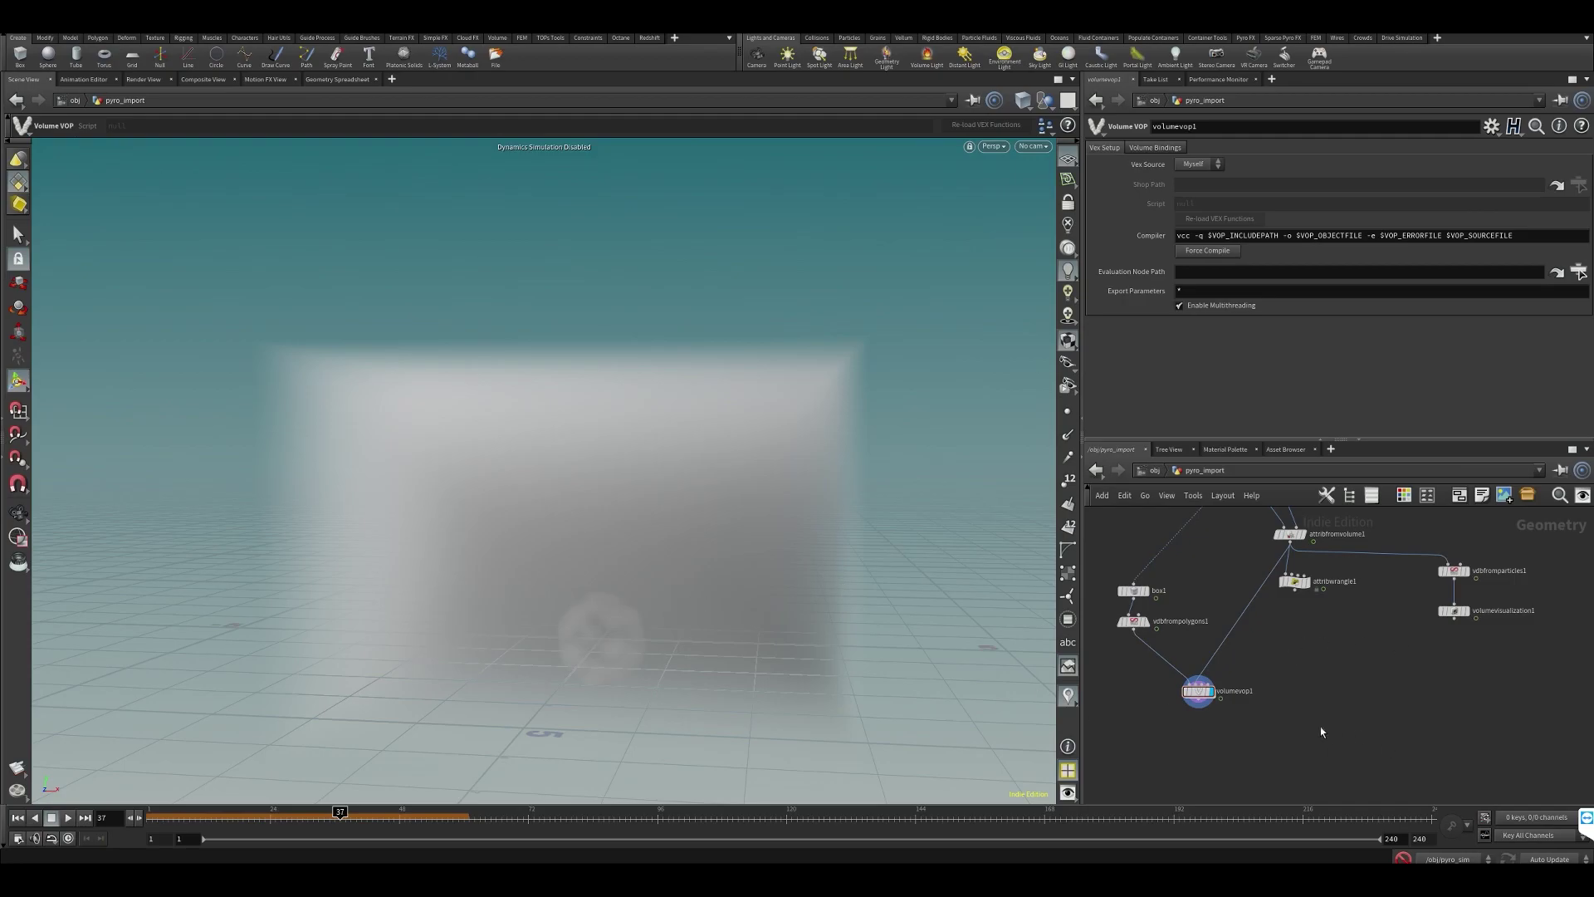
# - Reposition volumevop1 in the network between its two incoming wires
pyautogui.scroll(3, 1329, 722)
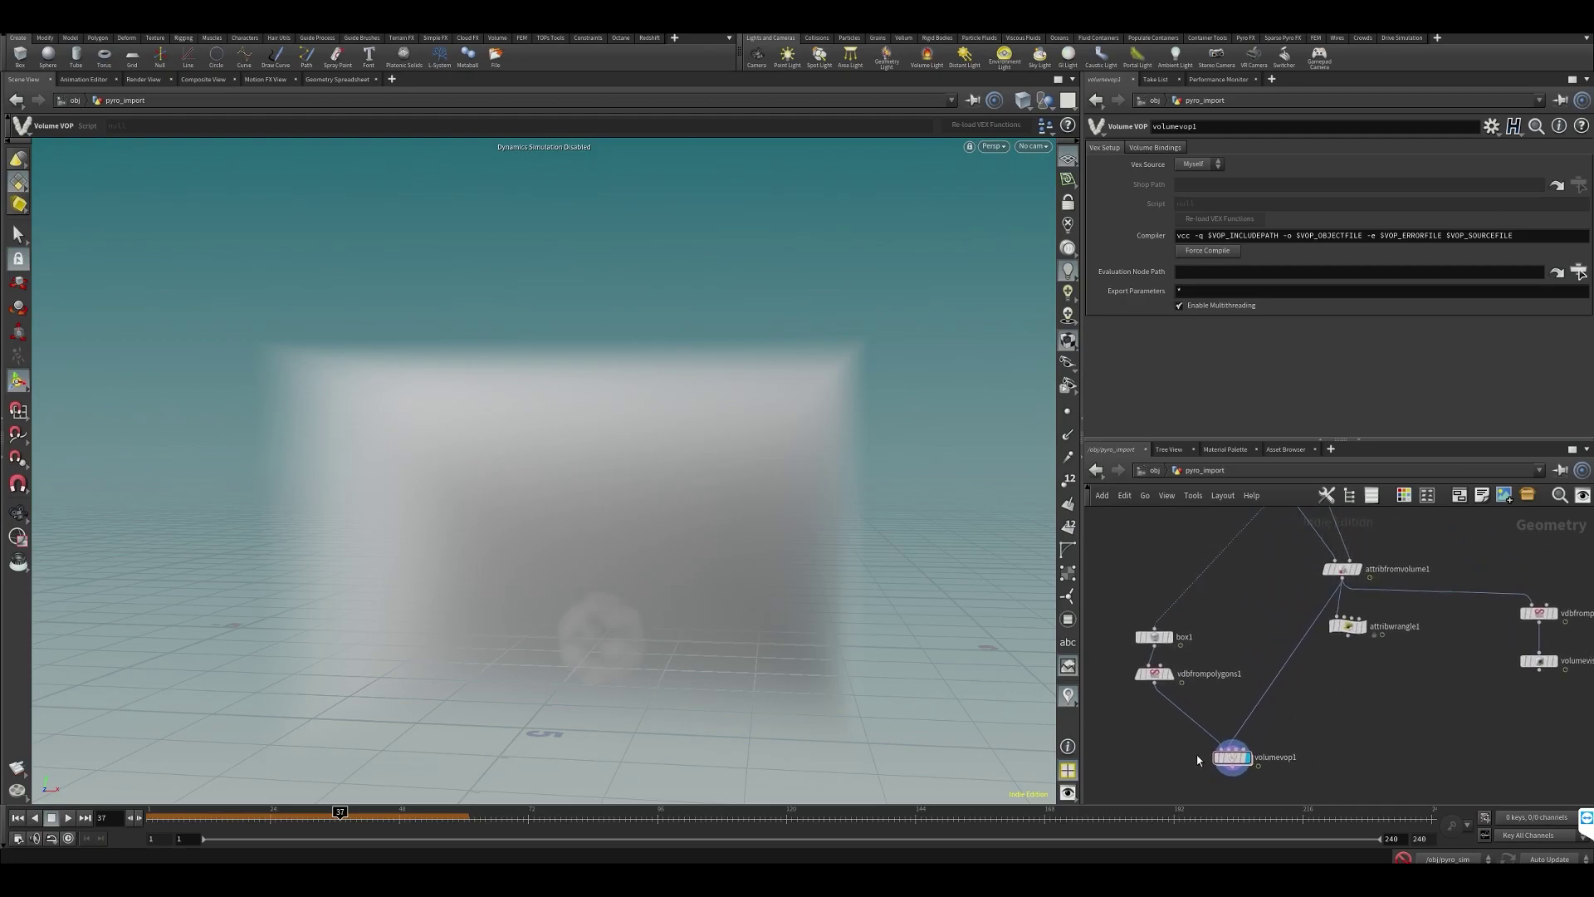
pyautogui.moveTo(1245, 753)
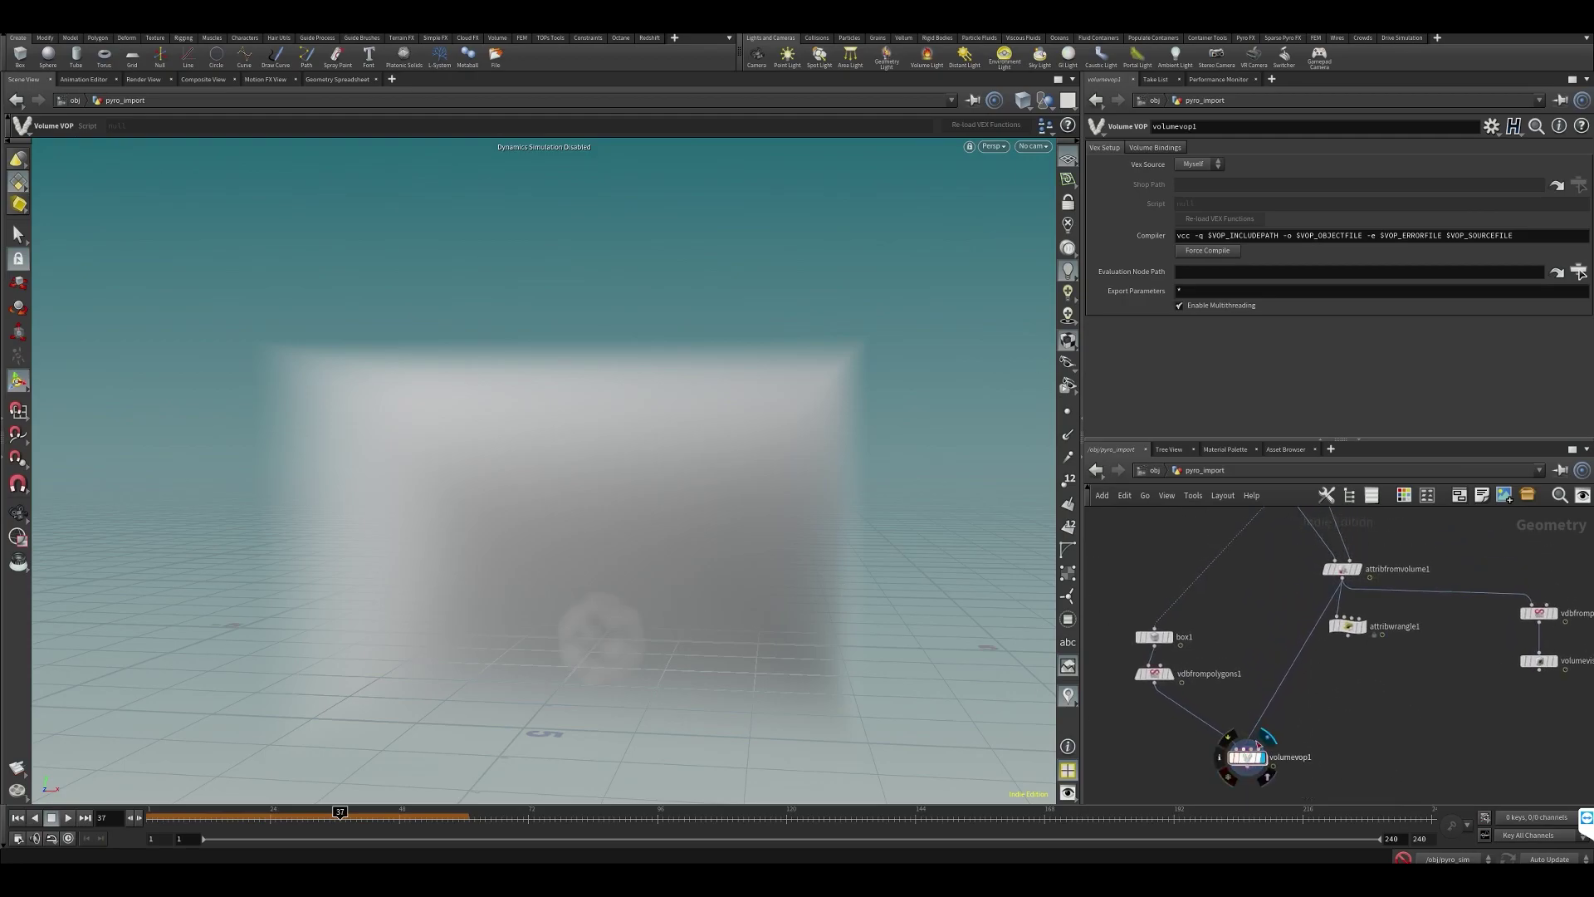
pyautogui.moveTo(1301, 741); pyautogui.dragTo(1300, 714, button='middle')
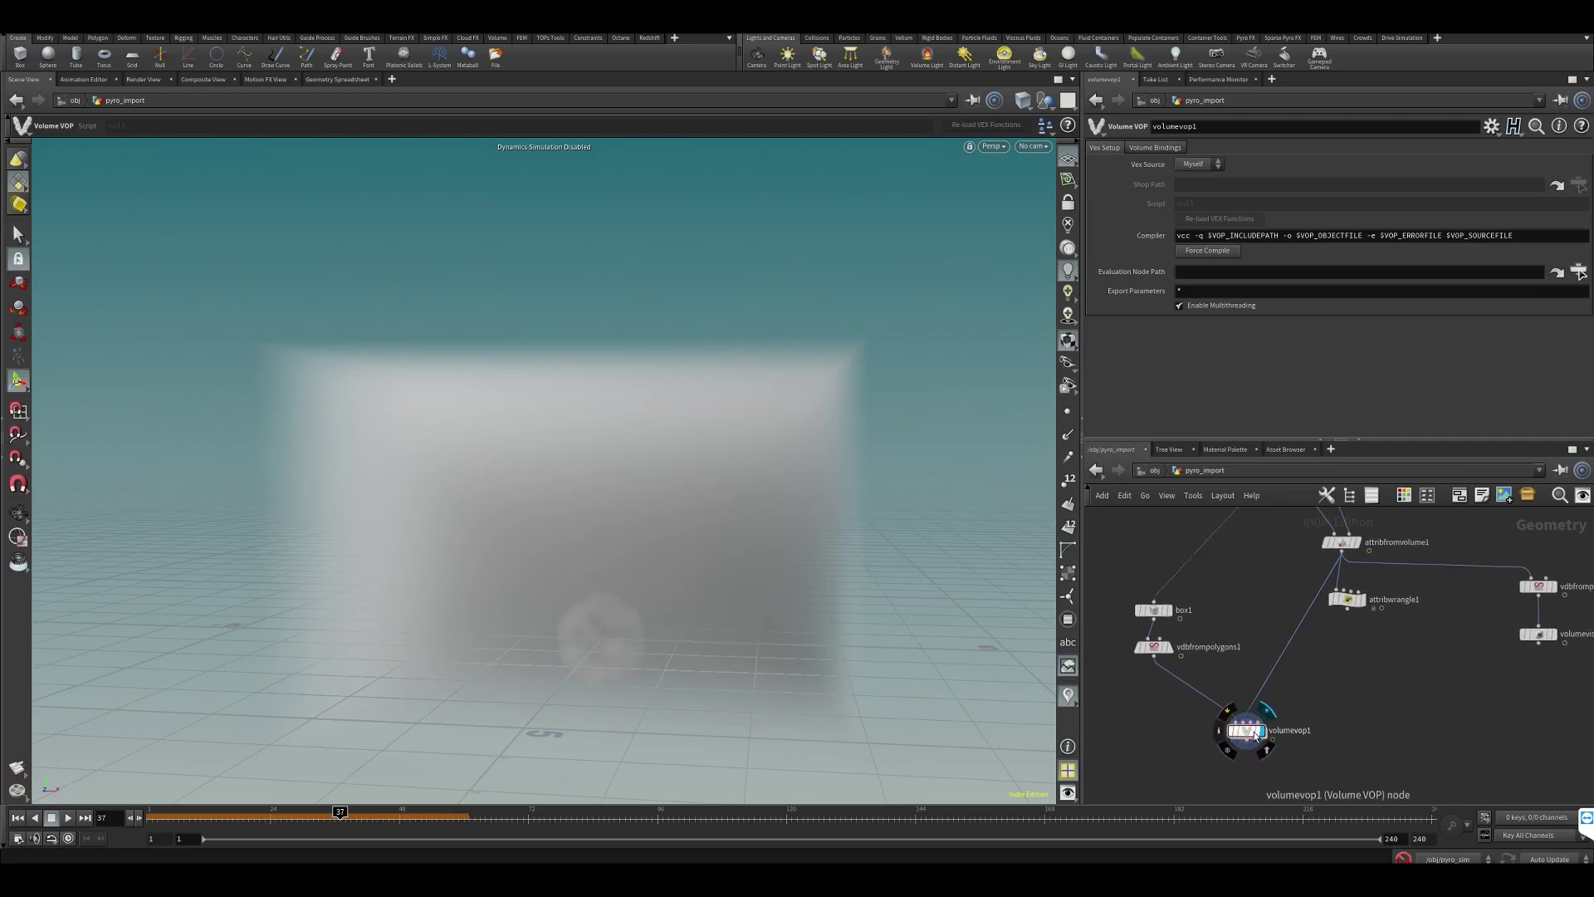
pyautogui.moveTo(1249, 731); pyautogui.dragTo(1228, 738)
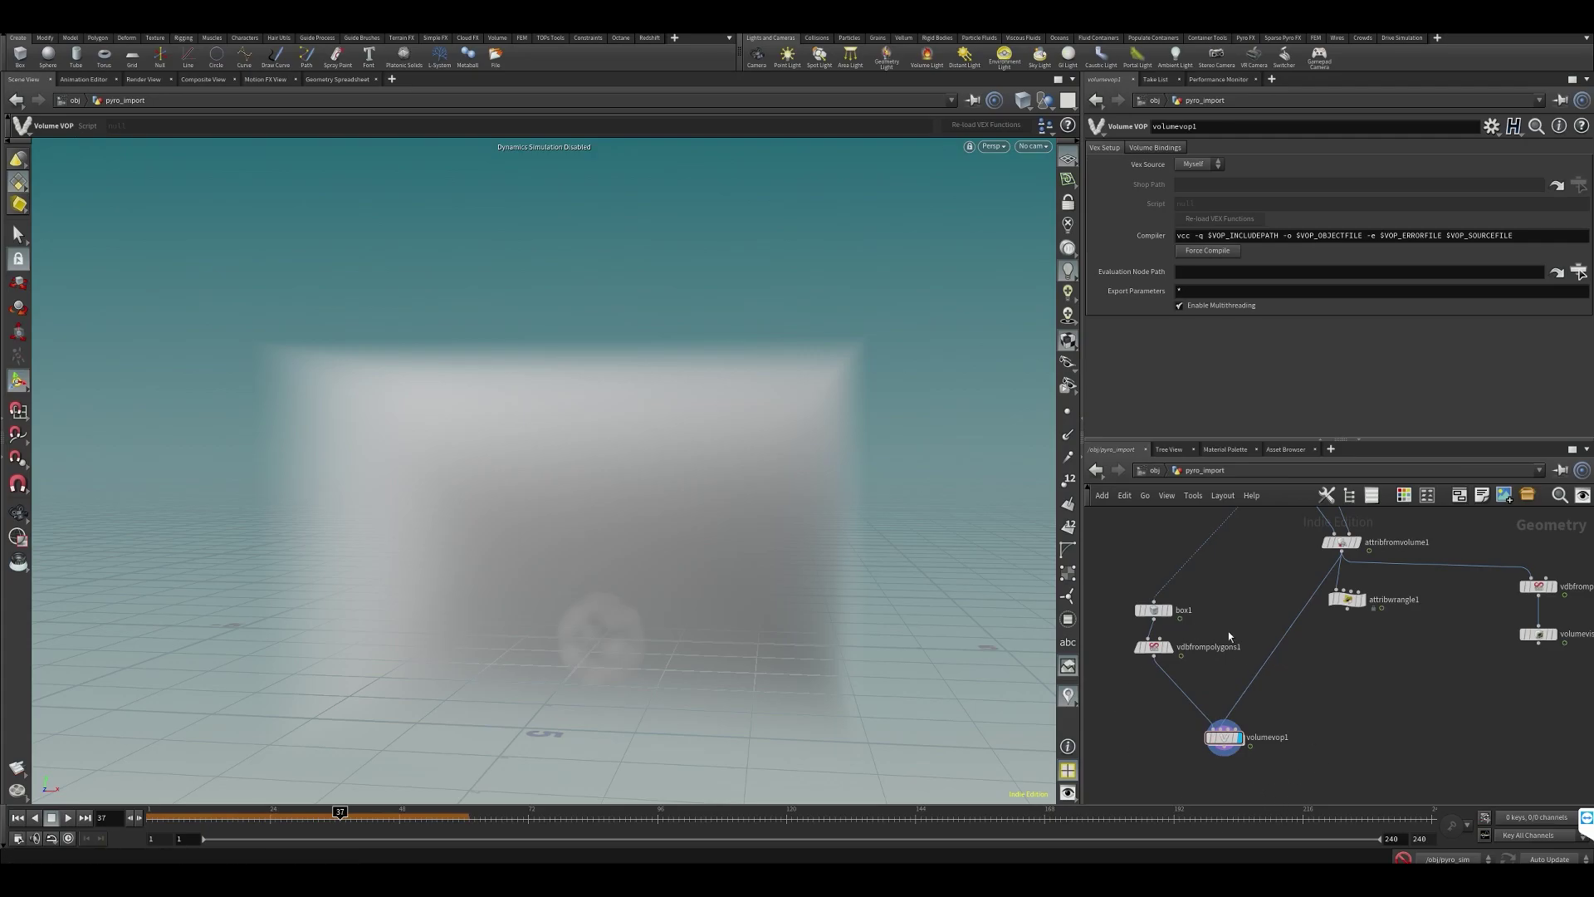
pyautogui.moveTo(1223, 740); pyautogui.dragTo(1219, 743)
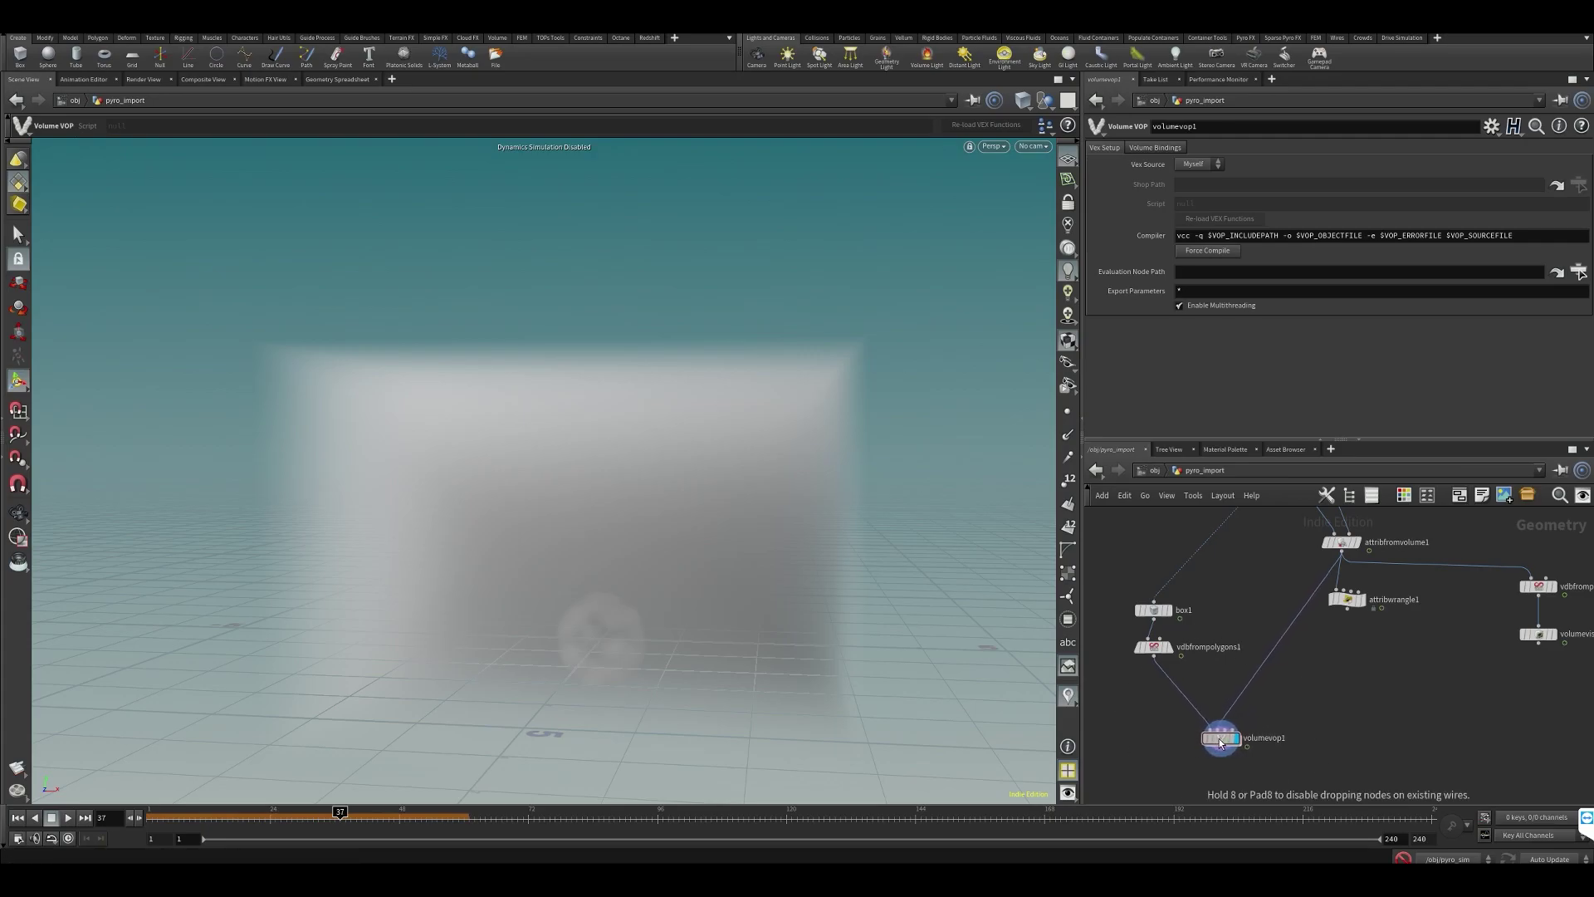
# - Check the resolution in the node info of vdbfrompolygons1 and examine the fog box from several angles
pyautogui.moveTo(795, 464)
pyautogui.keyDown('alt'); pyautogui.mouseDown()
pyautogui.moveTo(822, 512)
pyautogui.moveTo(818, 460)
pyautogui.mouseUp(); pyautogui.keyUp('alt')
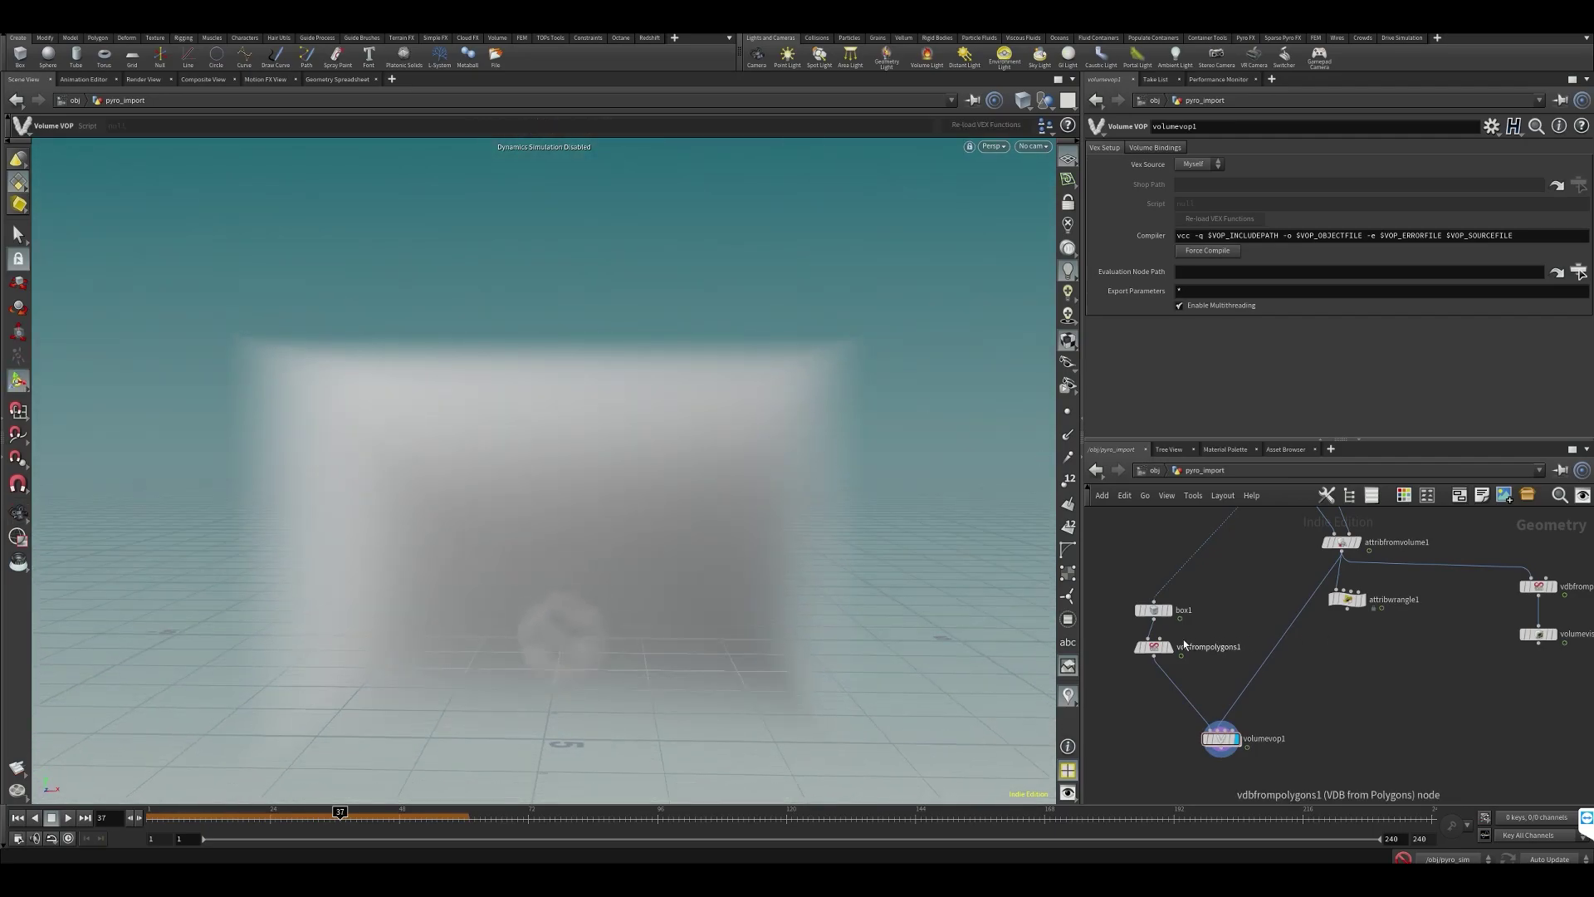
pyautogui.scroll(3, 1185, 645)
pyautogui.moveTo(1139, 655); pyautogui.dragTo(1221, 660, button='middle')
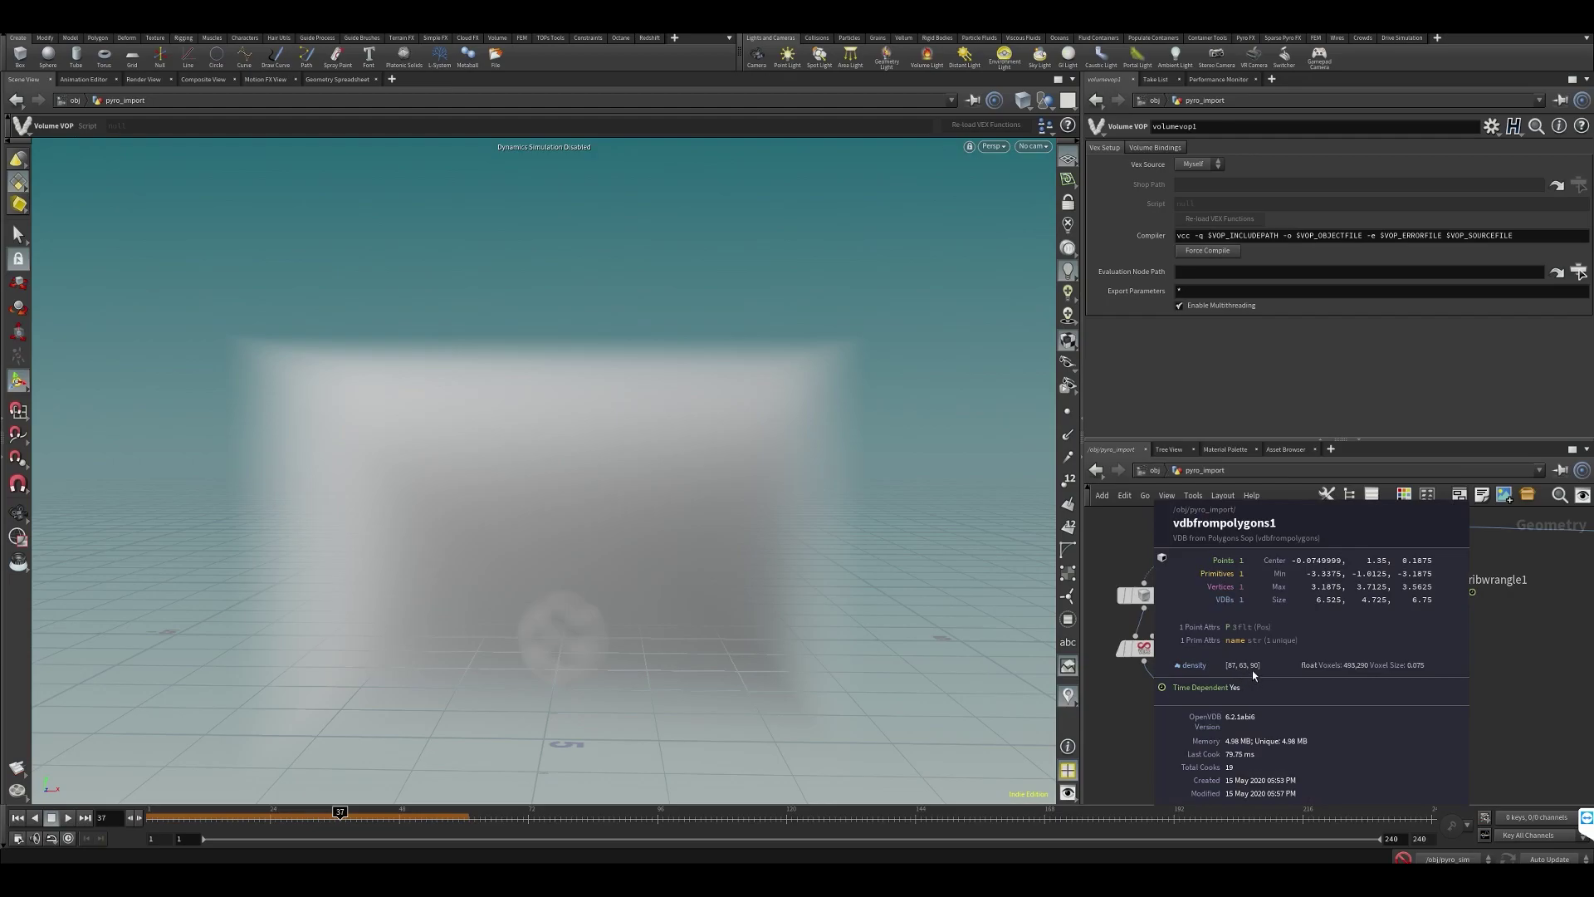
pyautogui.keyDown('alt'); pyautogui.moveTo(765, 512); pyautogui.dragTo(755, 623); pyautogui.keyUp('alt')
pyautogui.moveTo(697, 349); pyautogui.dragTo(686, 506)
pyautogui.keyDown('alt'); pyautogui.moveTo(664, 382); pyautogui.dragTo(688, 226); pyautogui.keyUp('alt')
pyautogui.moveTo(1331, 735); pyautogui.dragTo(1327, 635, button='middle')
pyautogui.scroll(-3, 1326, 634)
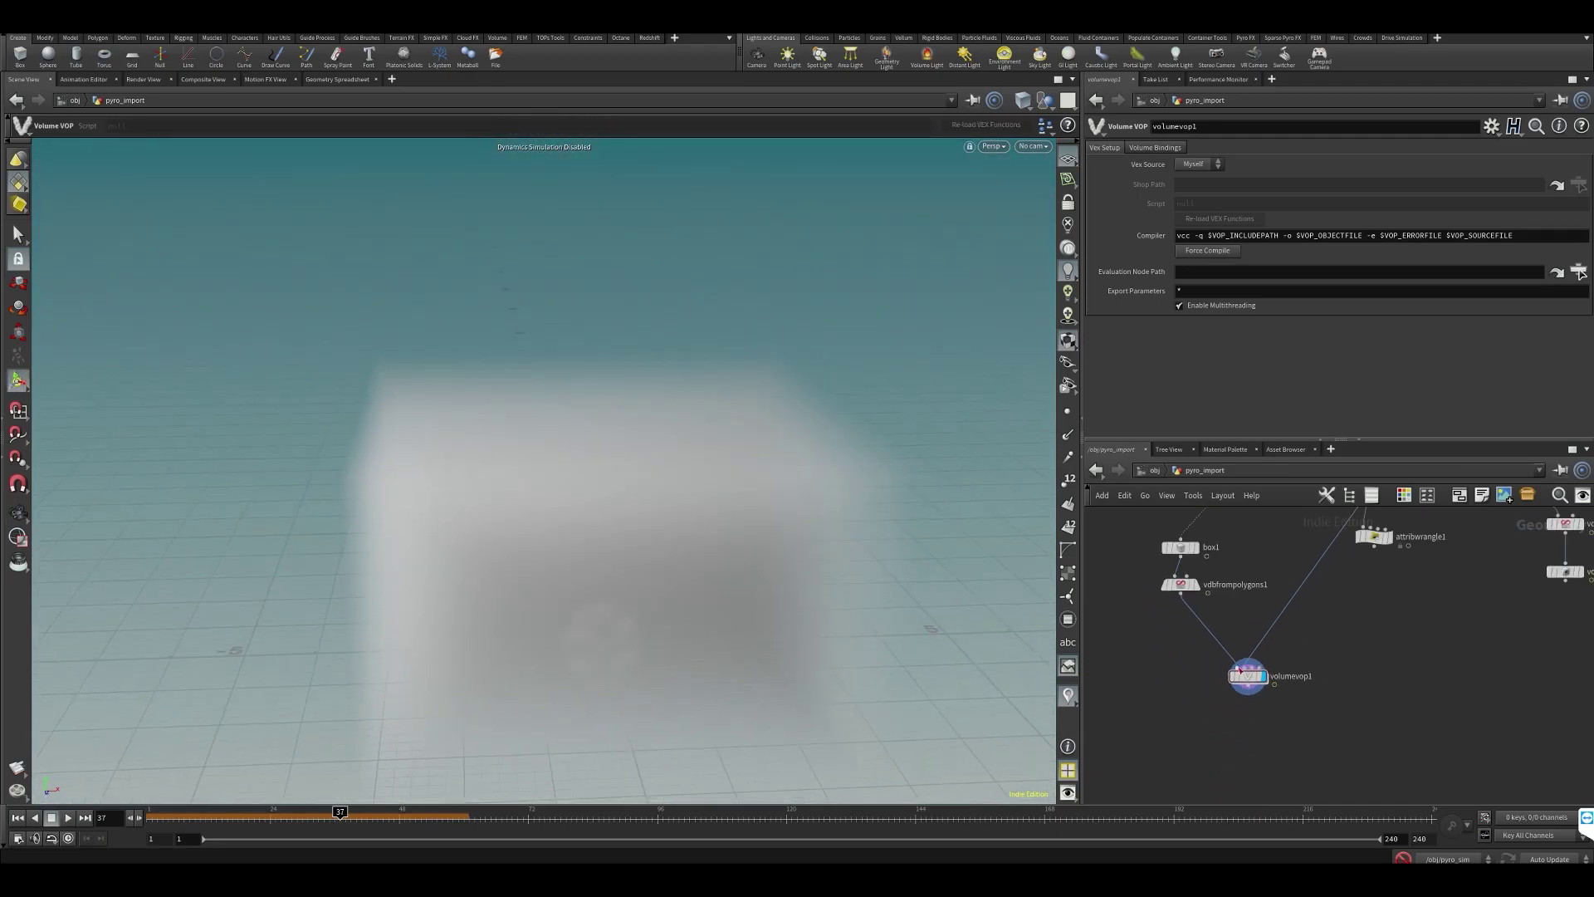
pyautogui.moveTo(795, 598); pyautogui.dragTo(543, 615)
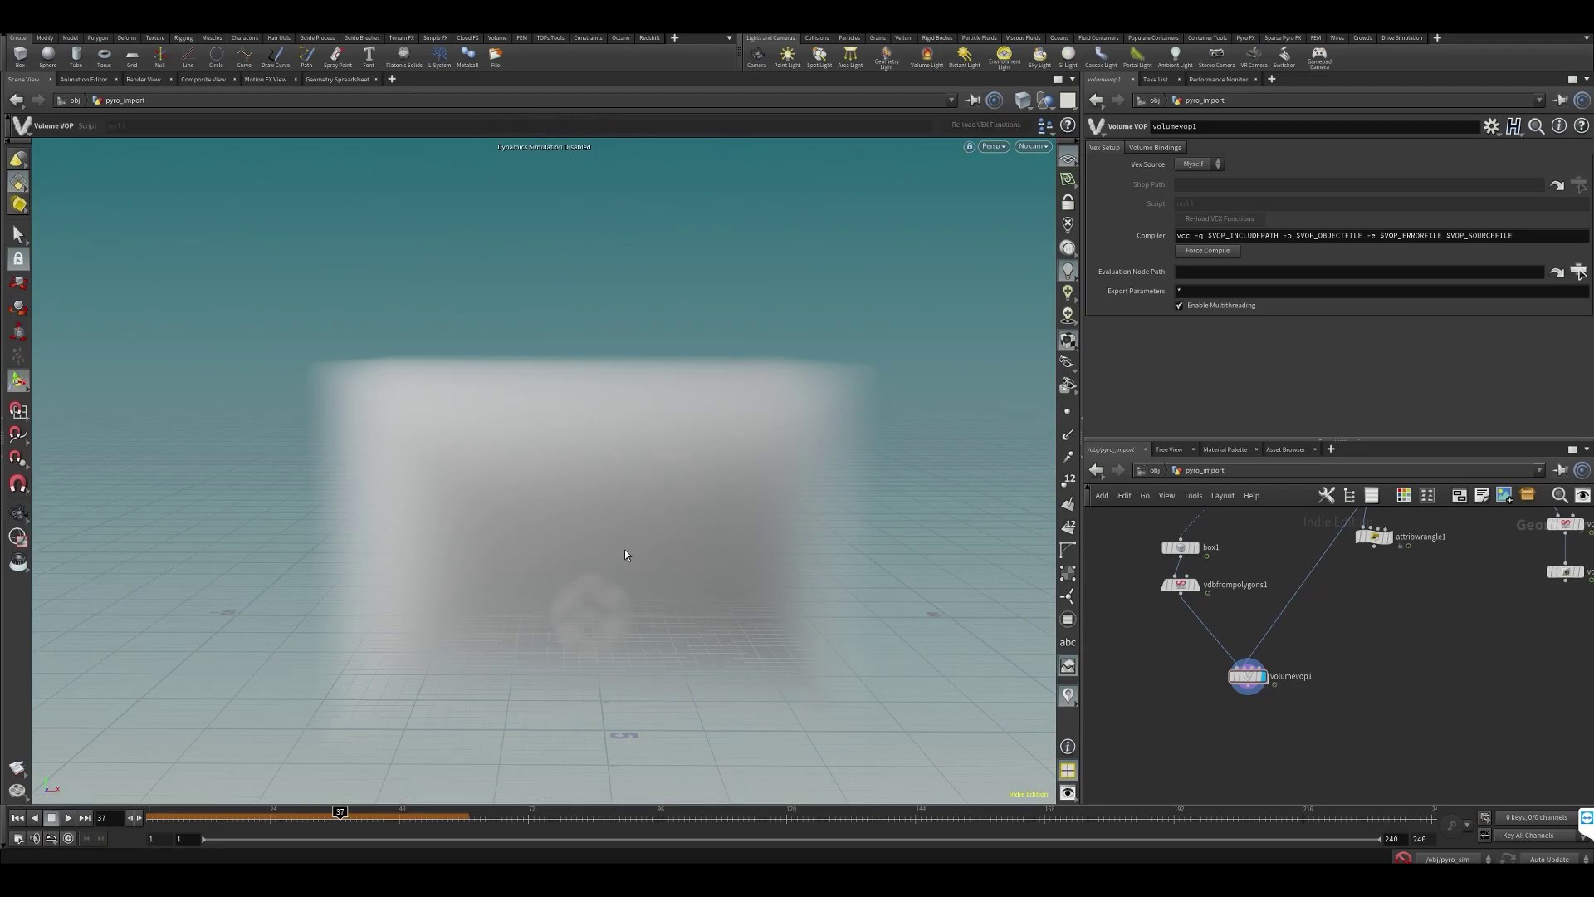
pyautogui.scroll(2, 1295, 656)
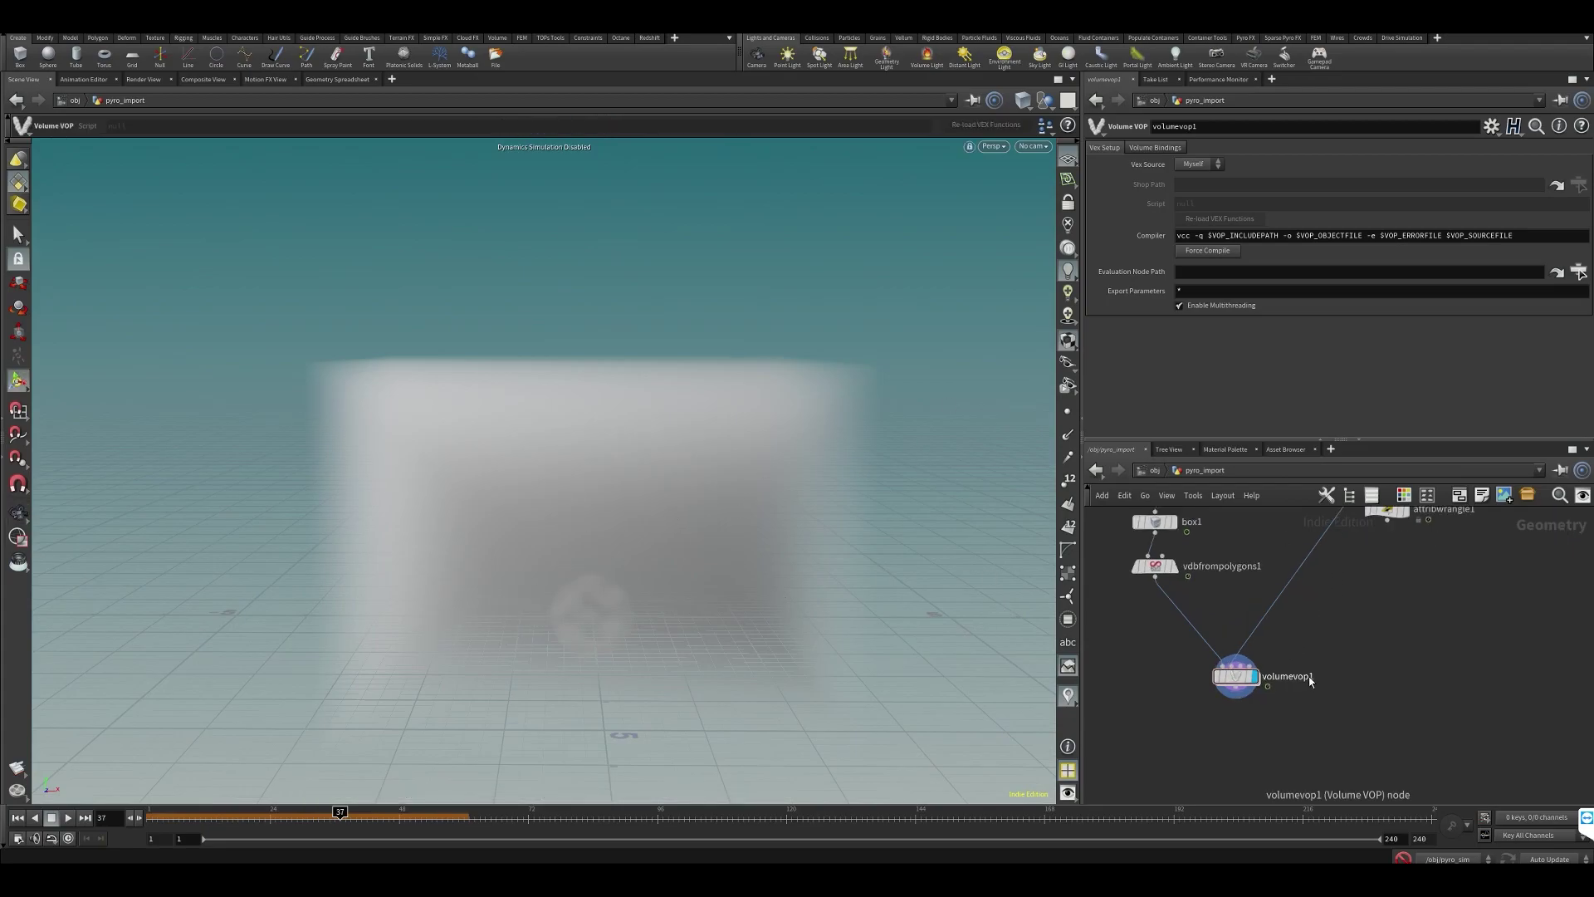
# - Enter the volumevop1 VEX network and widen the network editor area beside the viewport
pyautogui.moveTo(1217, 681)
pyautogui.mouseDown()
pyautogui.moveTo(1243, 693)
pyautogui.moveTo(1216, 679)
pyautogui.moveTo(1233, 685)
pyautogui.mouseUp()
pyautogui.moveTo(1364, 579); pyautogui.dragTo(1306, 670, button='middle')
pyautogui.scroll(-2, 1303, 669)
pyautogui.moveTo(1217, 746)
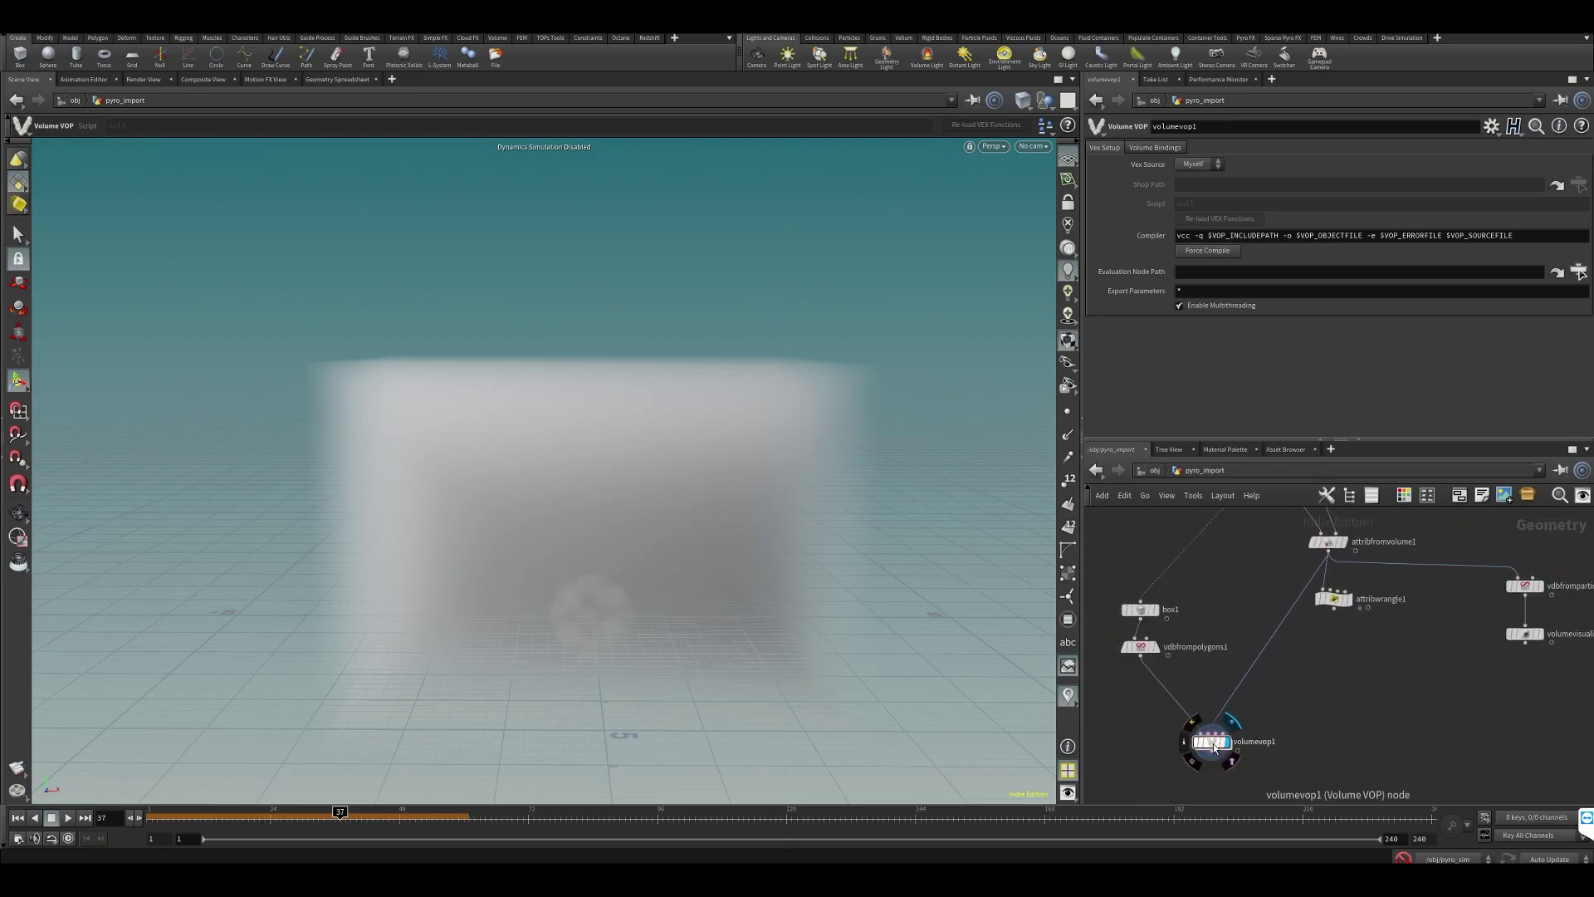
pyautogui.doubleClick(1213, 743)
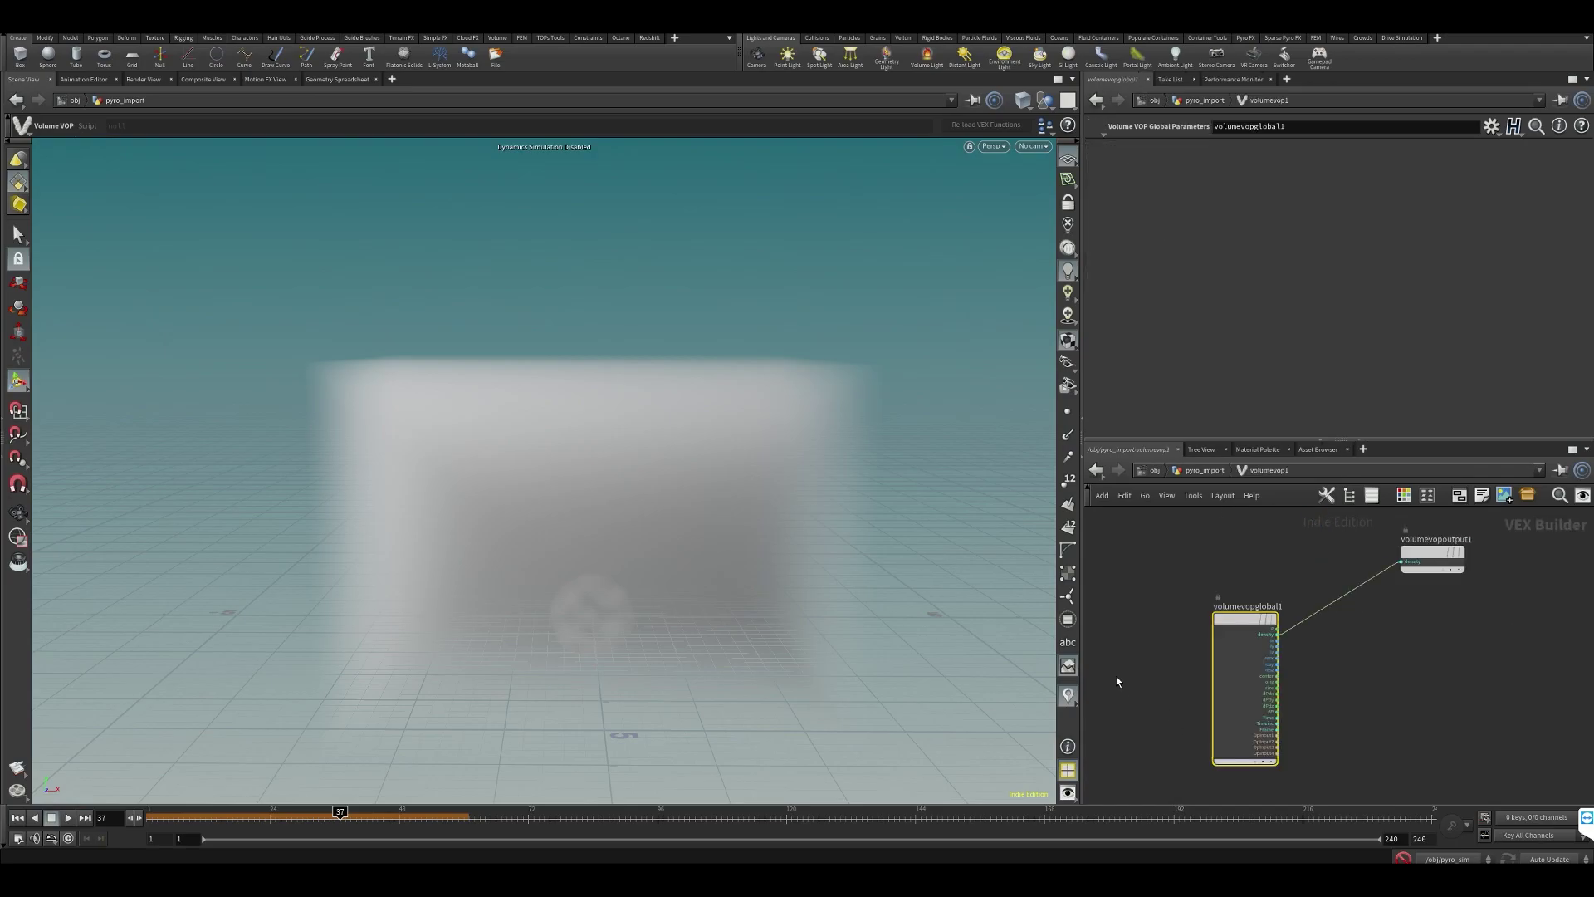
pyautogui.moveTo(1079, 673); pyautogui.dragTo(752, 664)
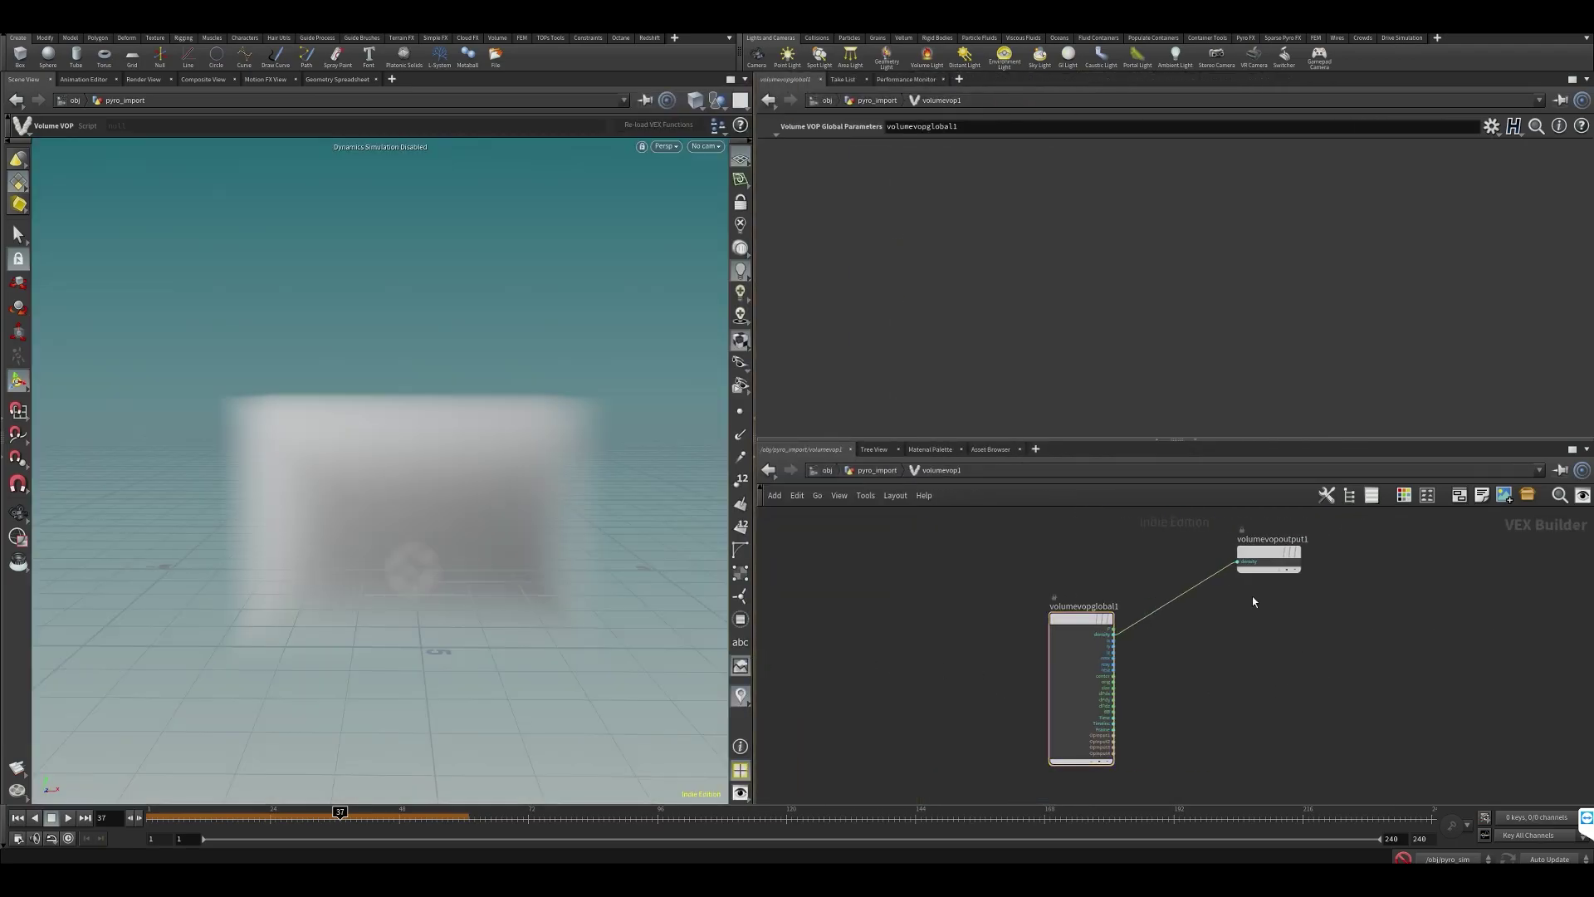
# - Align the volumevopoutput1 node level with volumevopglobal1 and add a Point Cloud Open node between them
pyautogui.moveTo(1254, 549); pyautogui.dragTo(1376, 620)
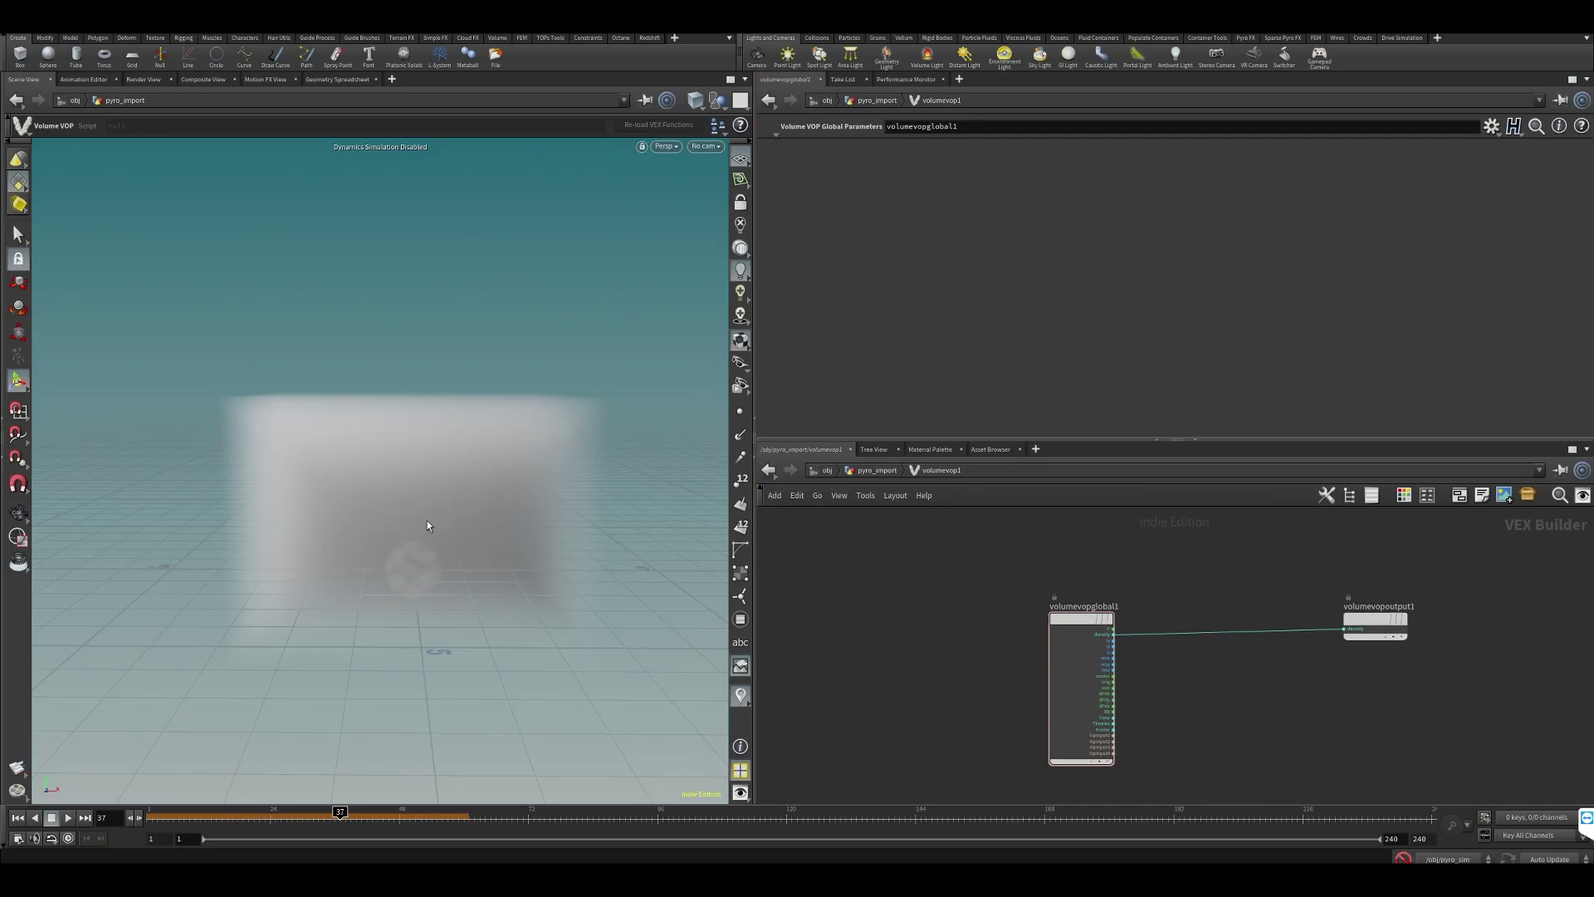
pyautogui.moveTo(1235, 711); pyautogui.dragTo(1179, 660, button='middle')
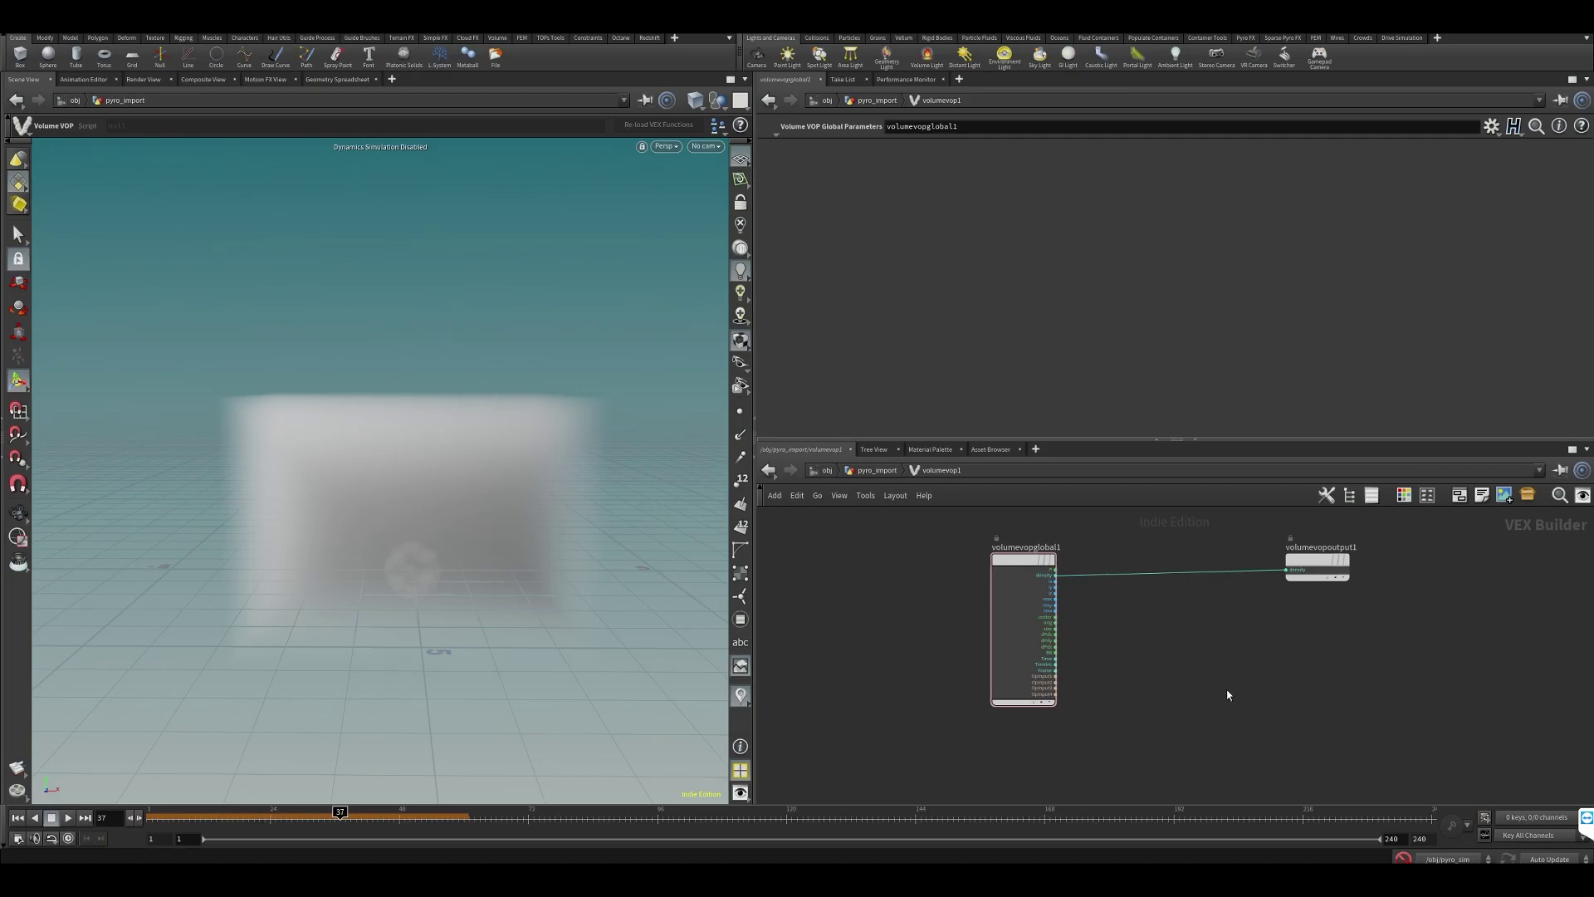
pyautogui.press('Tab')
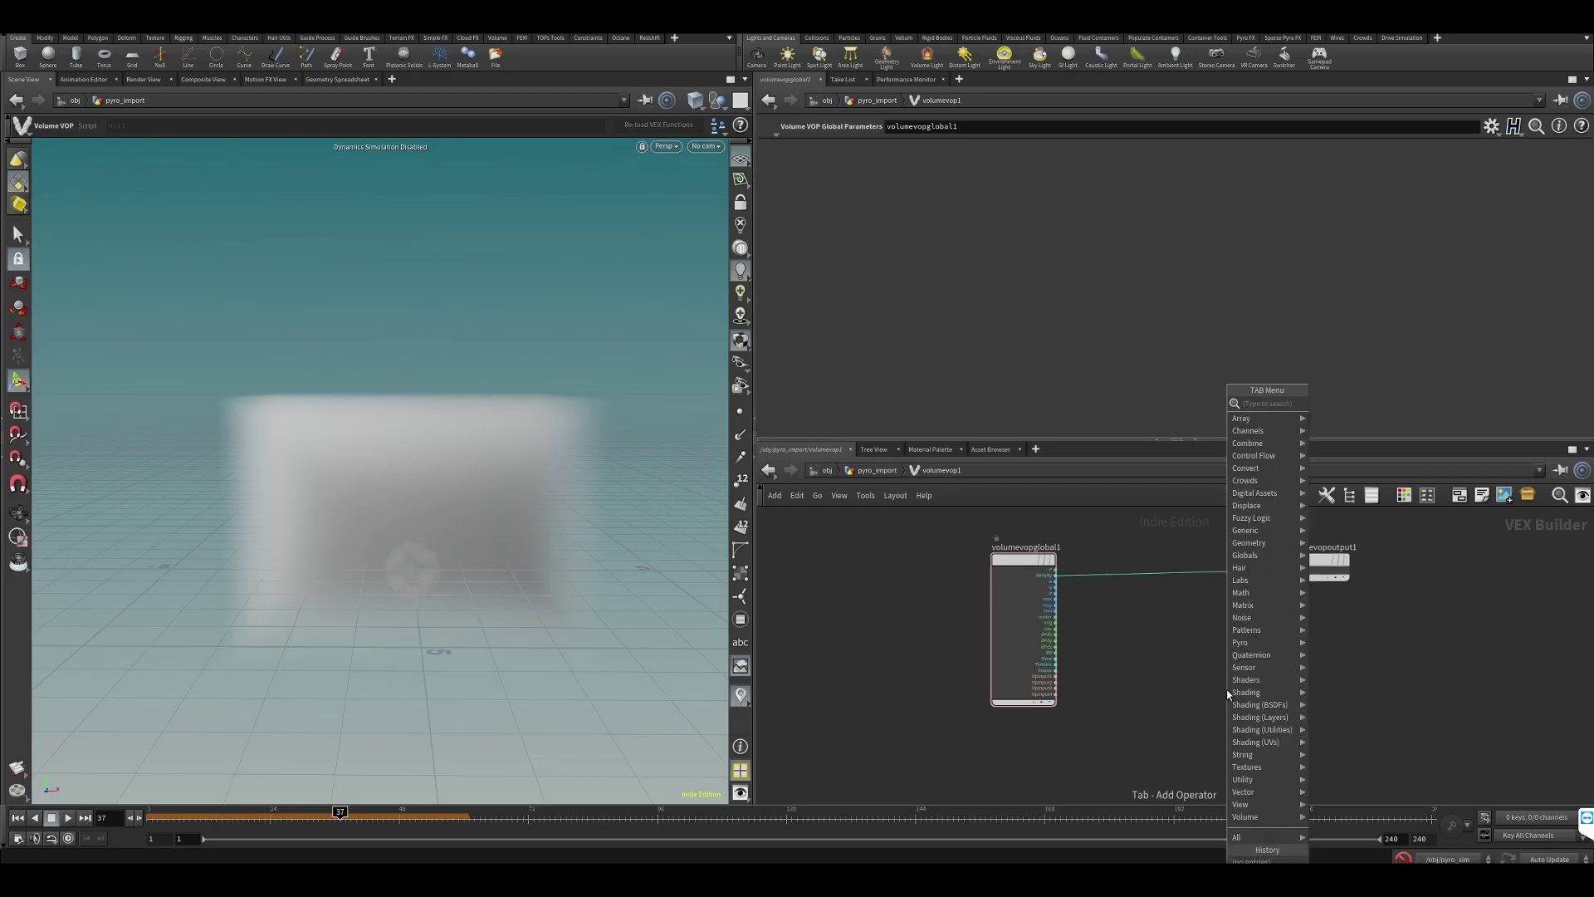
pyautogui.write('turb')
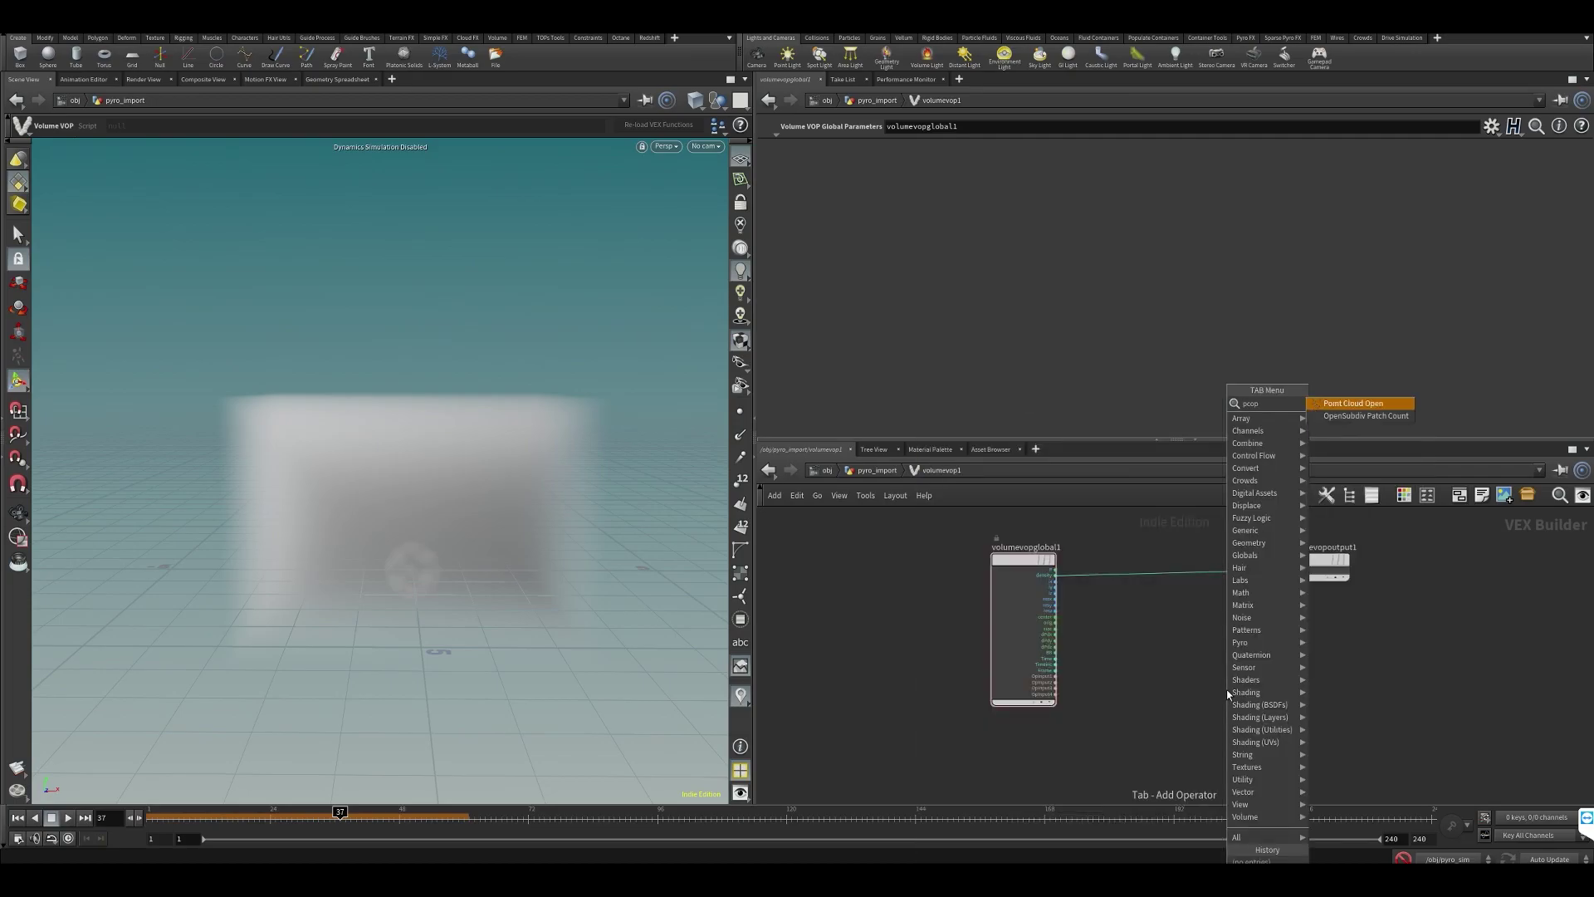
pyautogui.press('Return')
pyautogui.click(1203, 643)
pyautogui.scroll(3, 1203, 642)
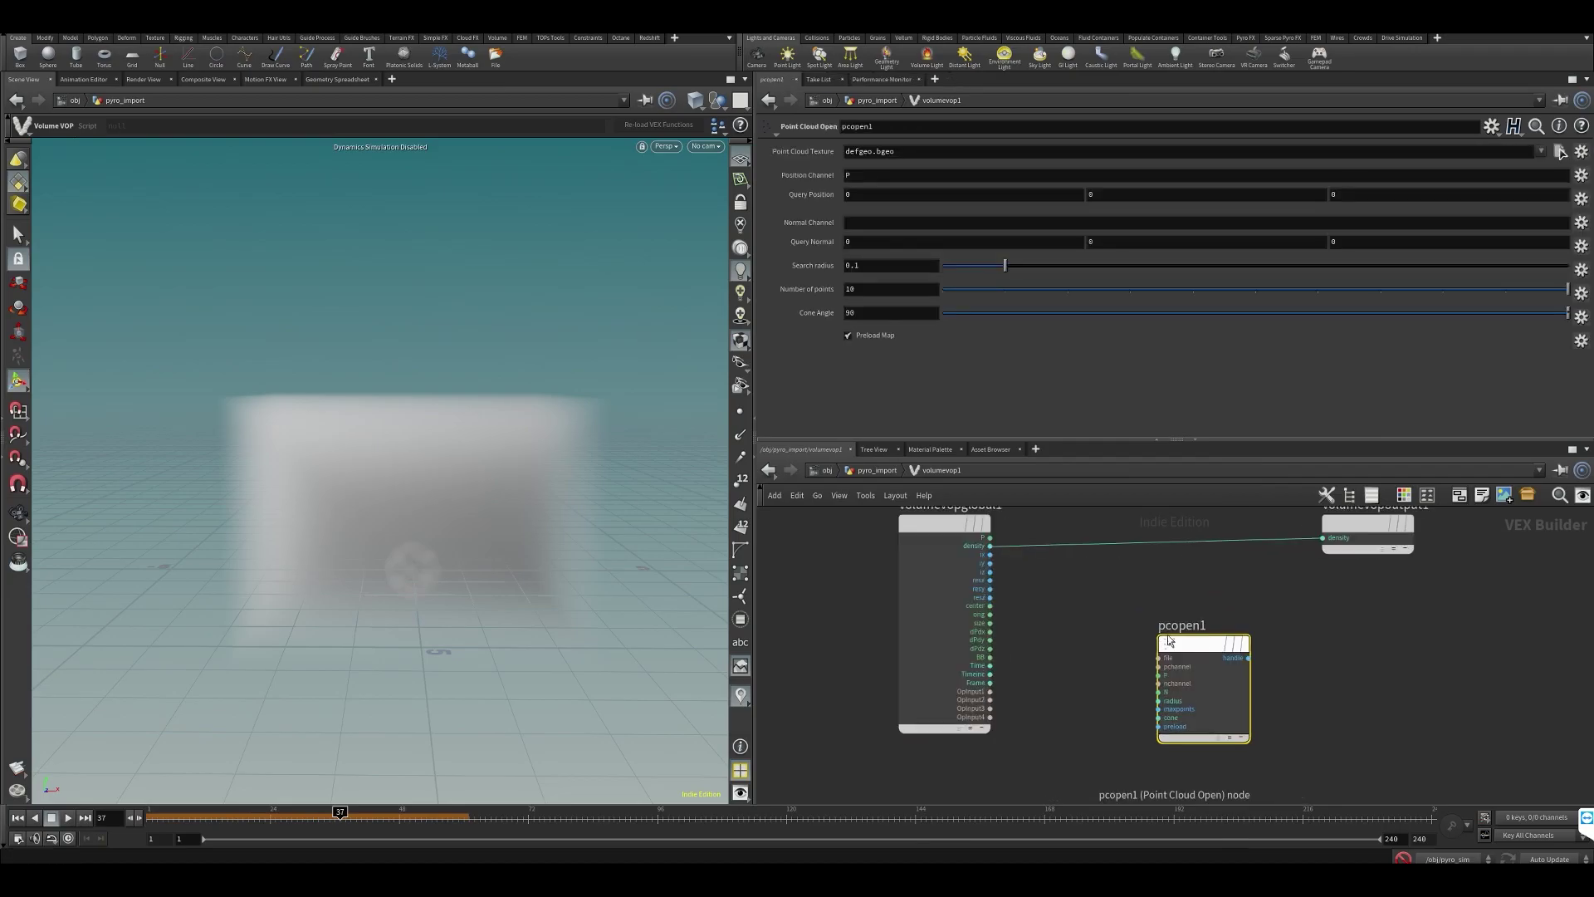
# - Connect OpInput1 of volumevopglobal1 to the file input of pcopen1 and reposition pcopen1 between the global and output nodes
pyautogui.moveTo(1176, 640); pyautogui.dragTo(1123, 587)
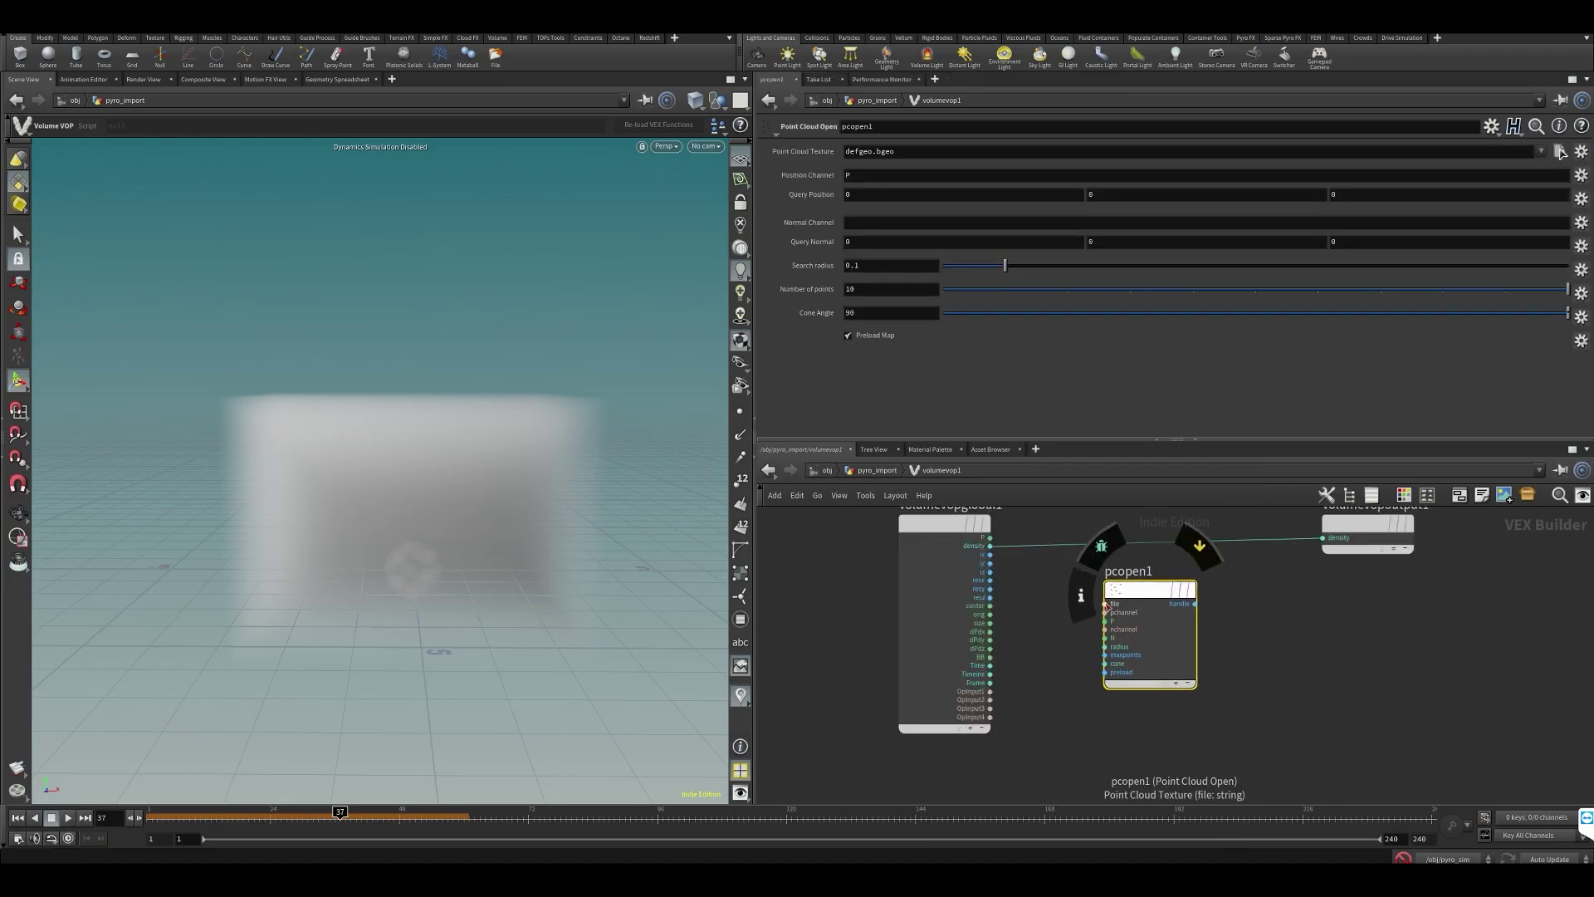
pyautogui.click(1104, 605)
pyautogui.click(990, 691)
pyautogui.moveTo(1148, 589); pyautogui.dragTo(1171, 672)
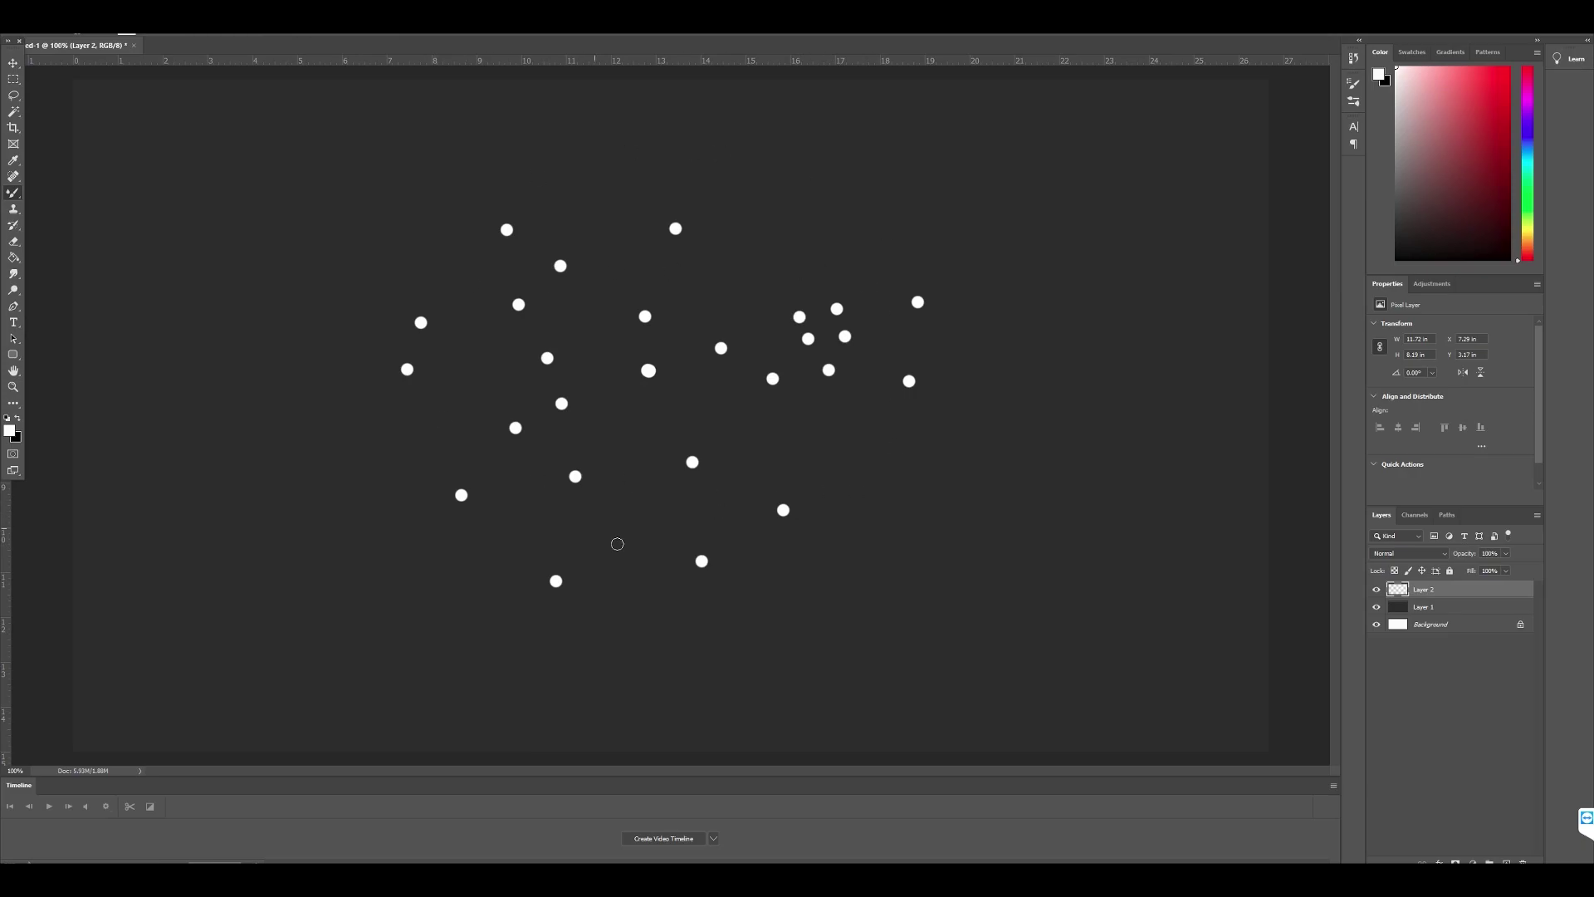
# - Switch to Photoshop, add a new layer above the white dots and set the foreground colour to red (#ff0000)
pyautogui.hotkey('ctrl', 'shift', 'alt', 'n')
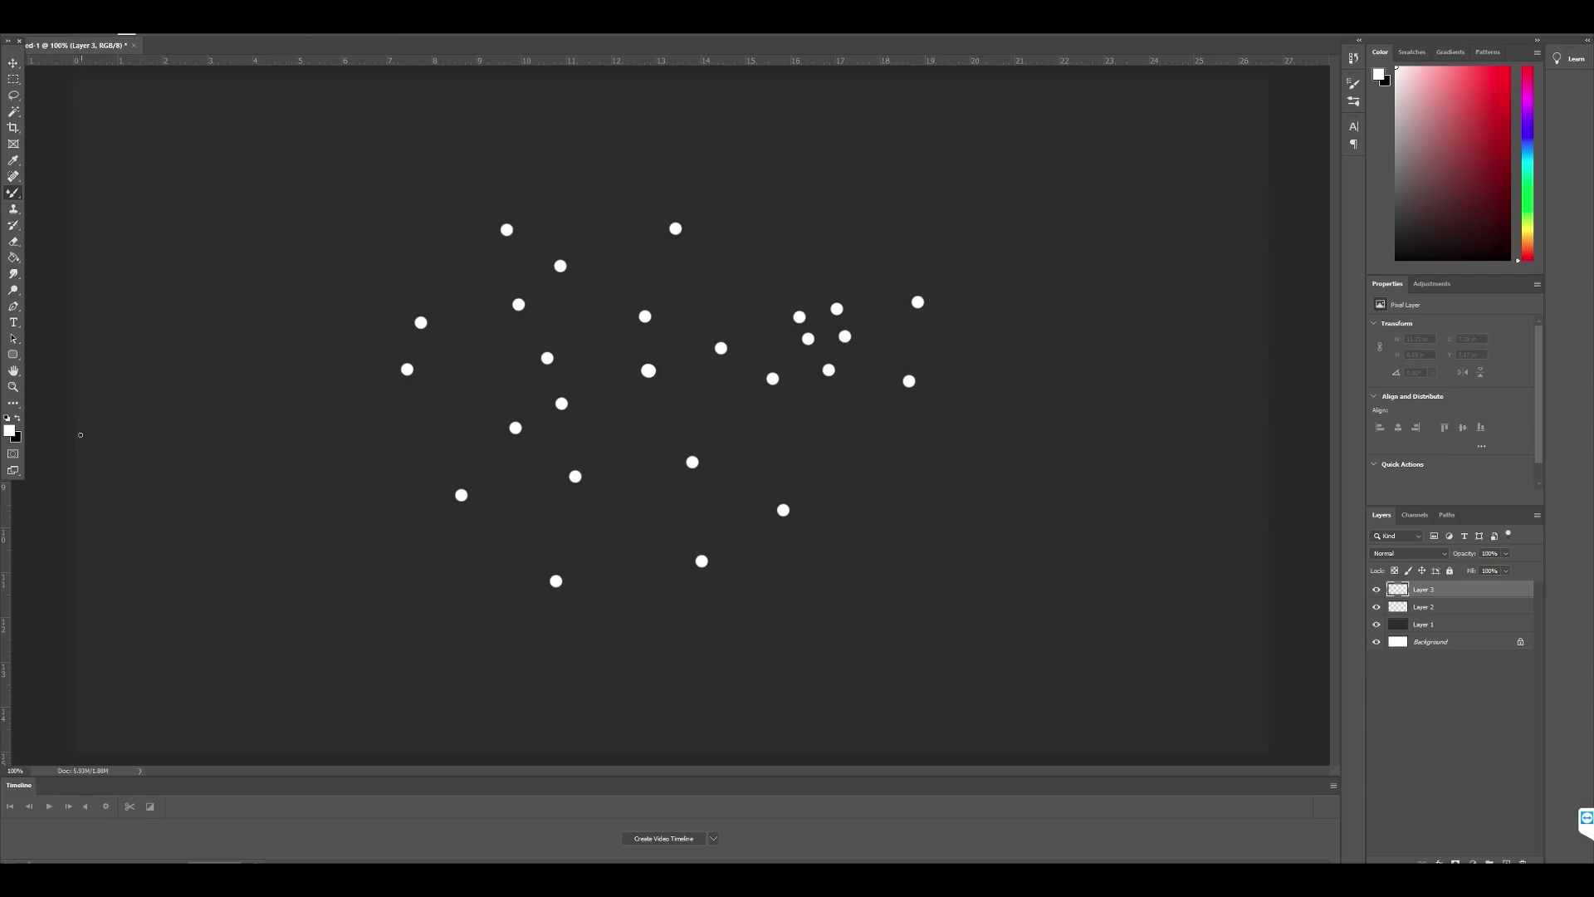
pyautogui.click(10, 432)
pyautogui.click(1024, 376)
# - Draw a red circle about 158 px wide around the rightmost white dot with the Ellipse tool, stacked directly above Layer 1
pyautogui.rightClick(12, 355)
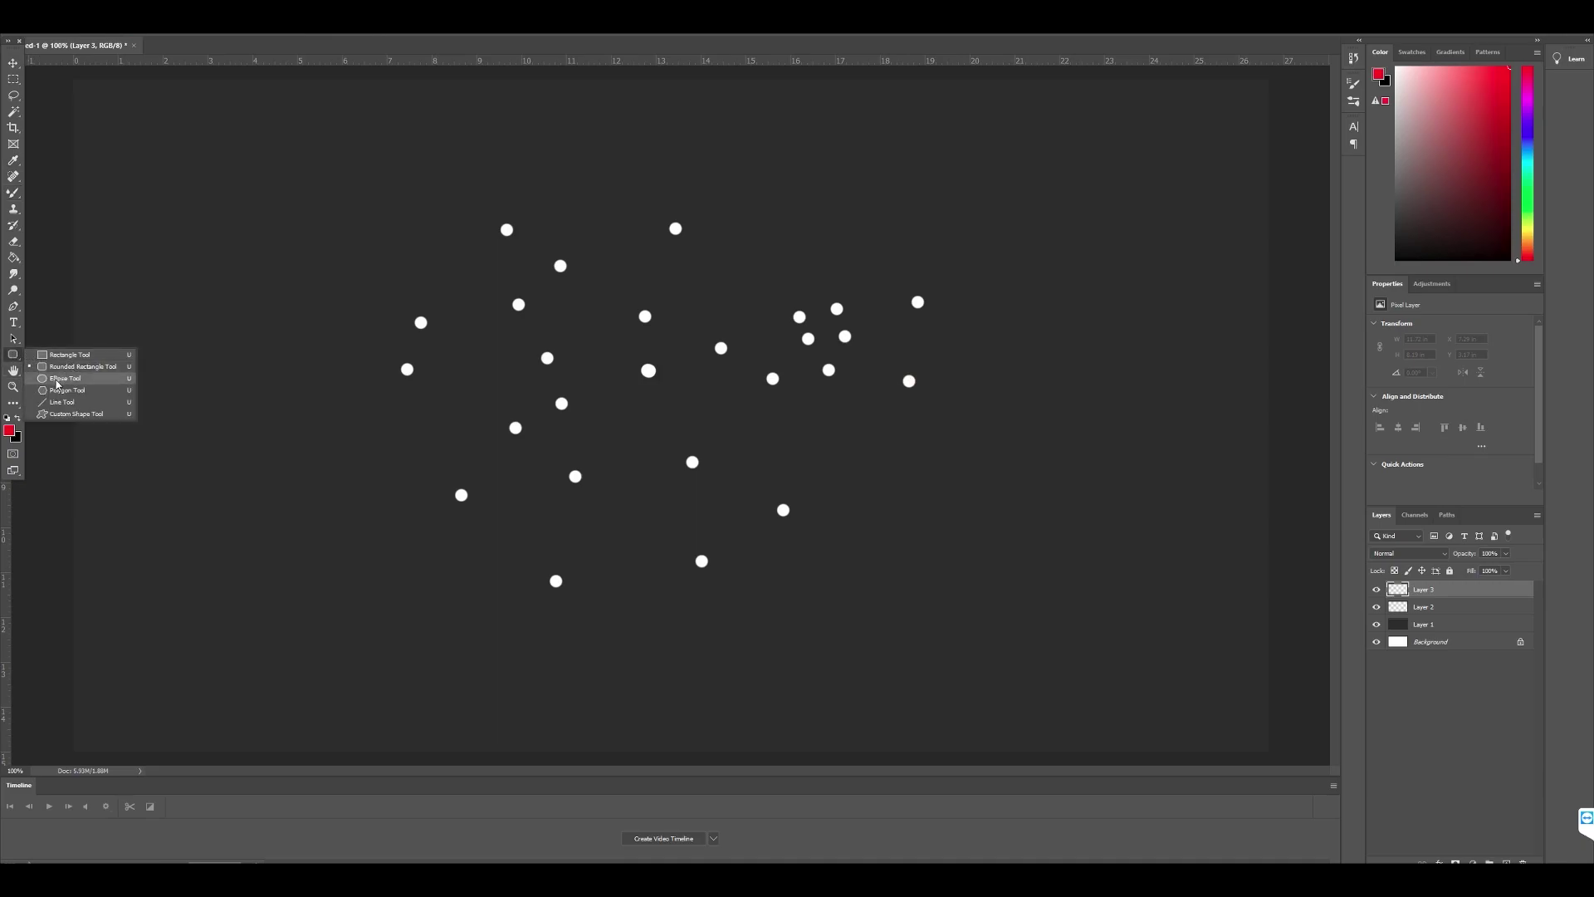
pyautogui.click(57, 380)
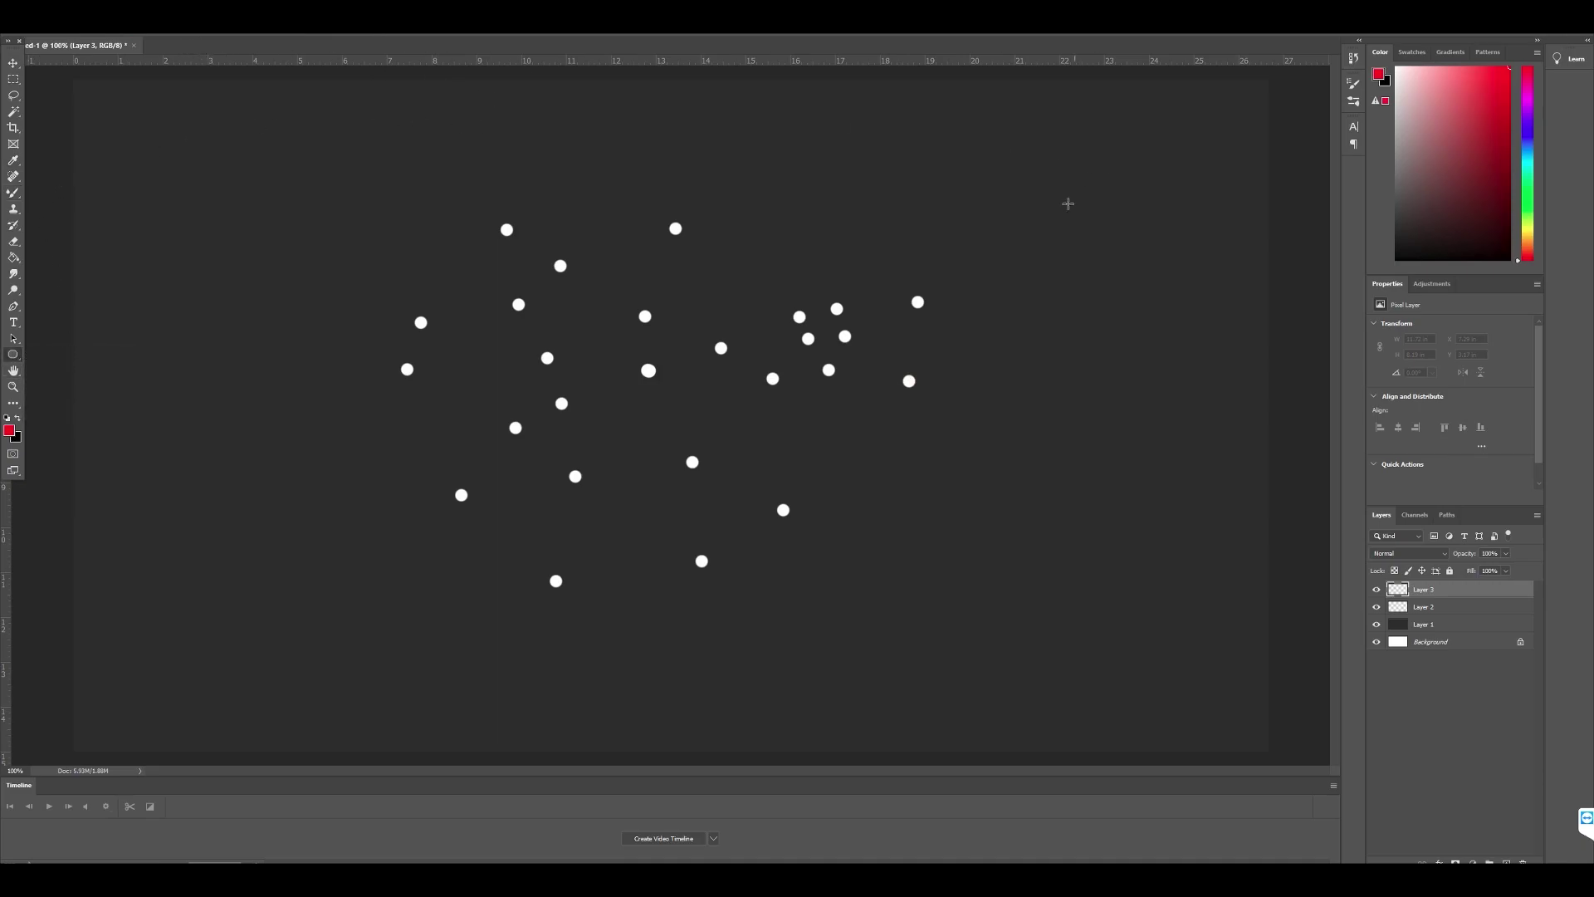
pyautogui.click(1434, 622)
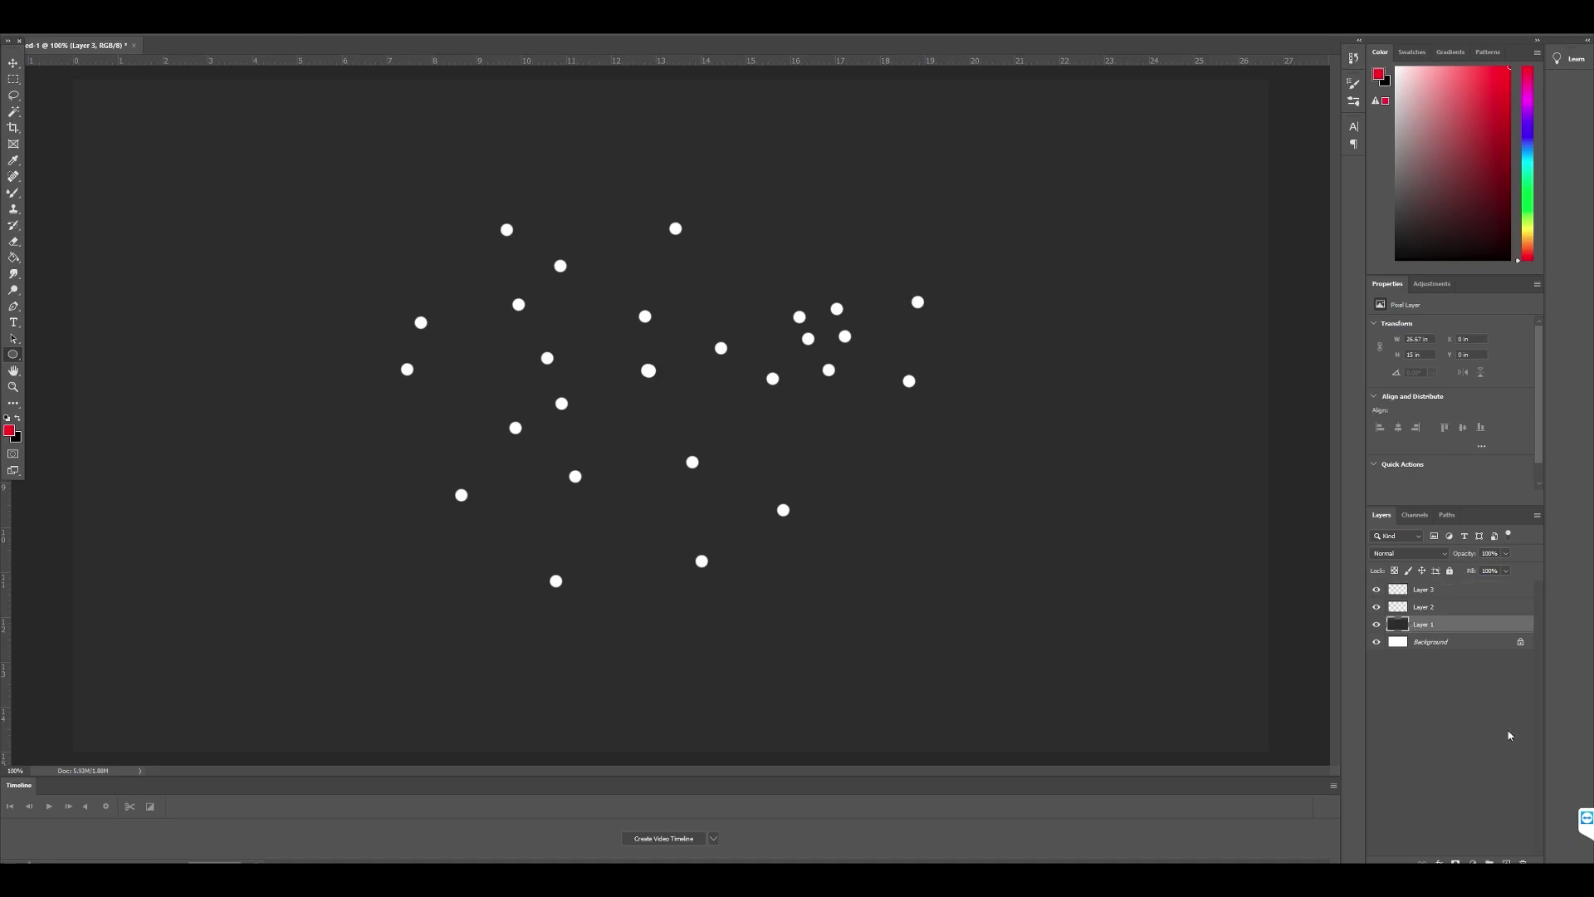
pyautogui.hotkey('ctrl', 'shift', 'alt', 'n')
pyautogui.moveTo(868, 259); pyautogui.dragTo(971, 352)
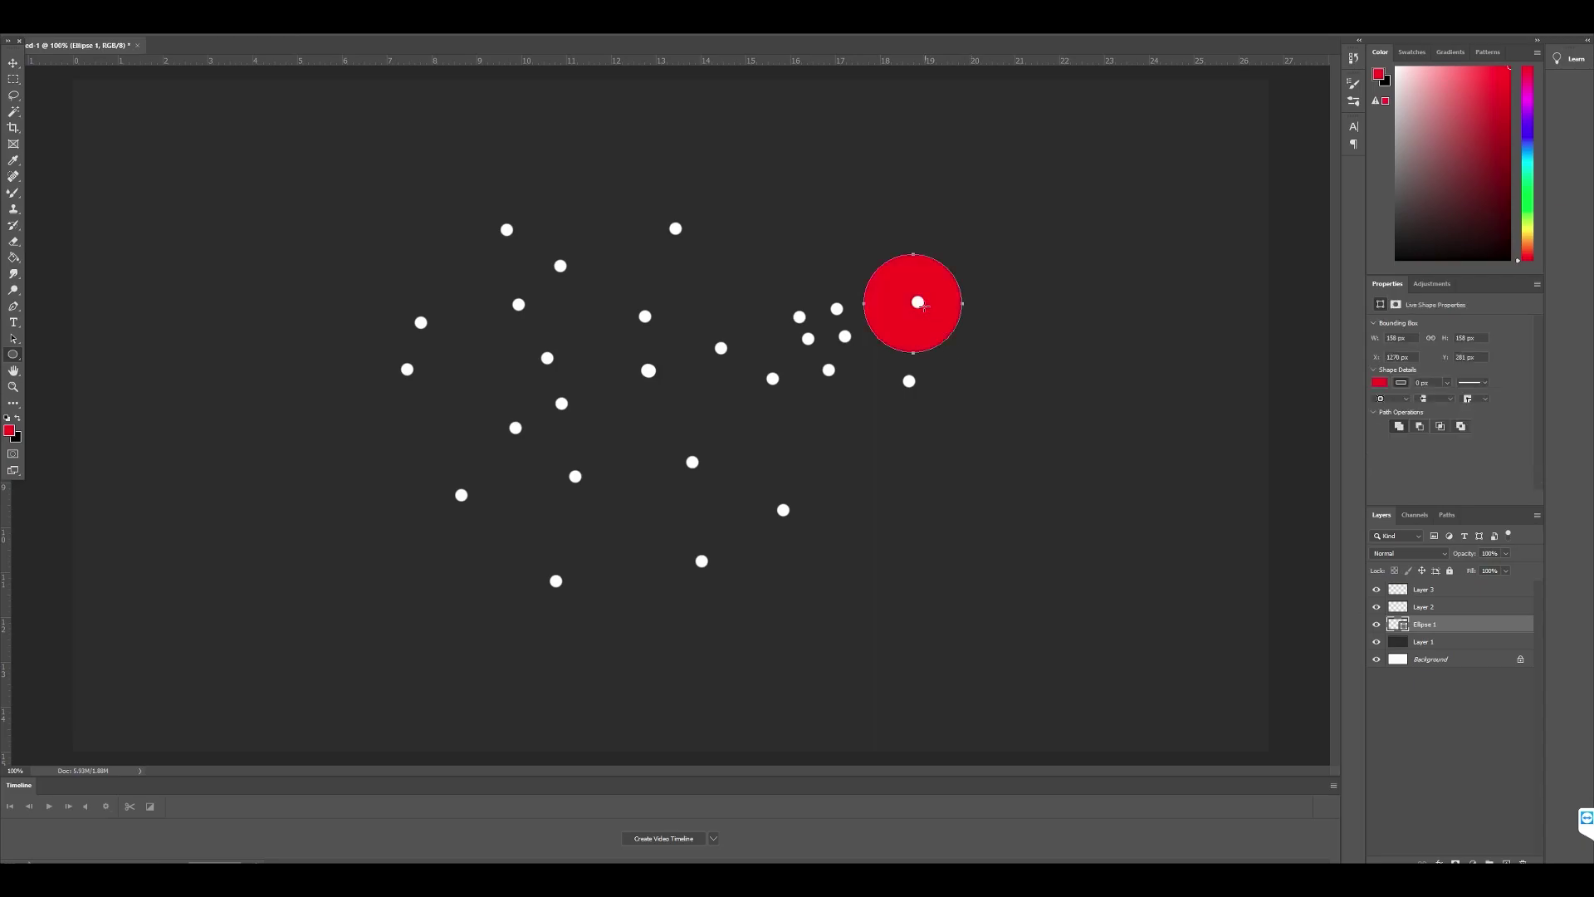
# - Centre the red circle on the rightmost white dot
pyautogui.press('b')
pyautogui.press('v')
pyautogui.moveTo(916, 327); pyautogui.dragTo(923, 332)
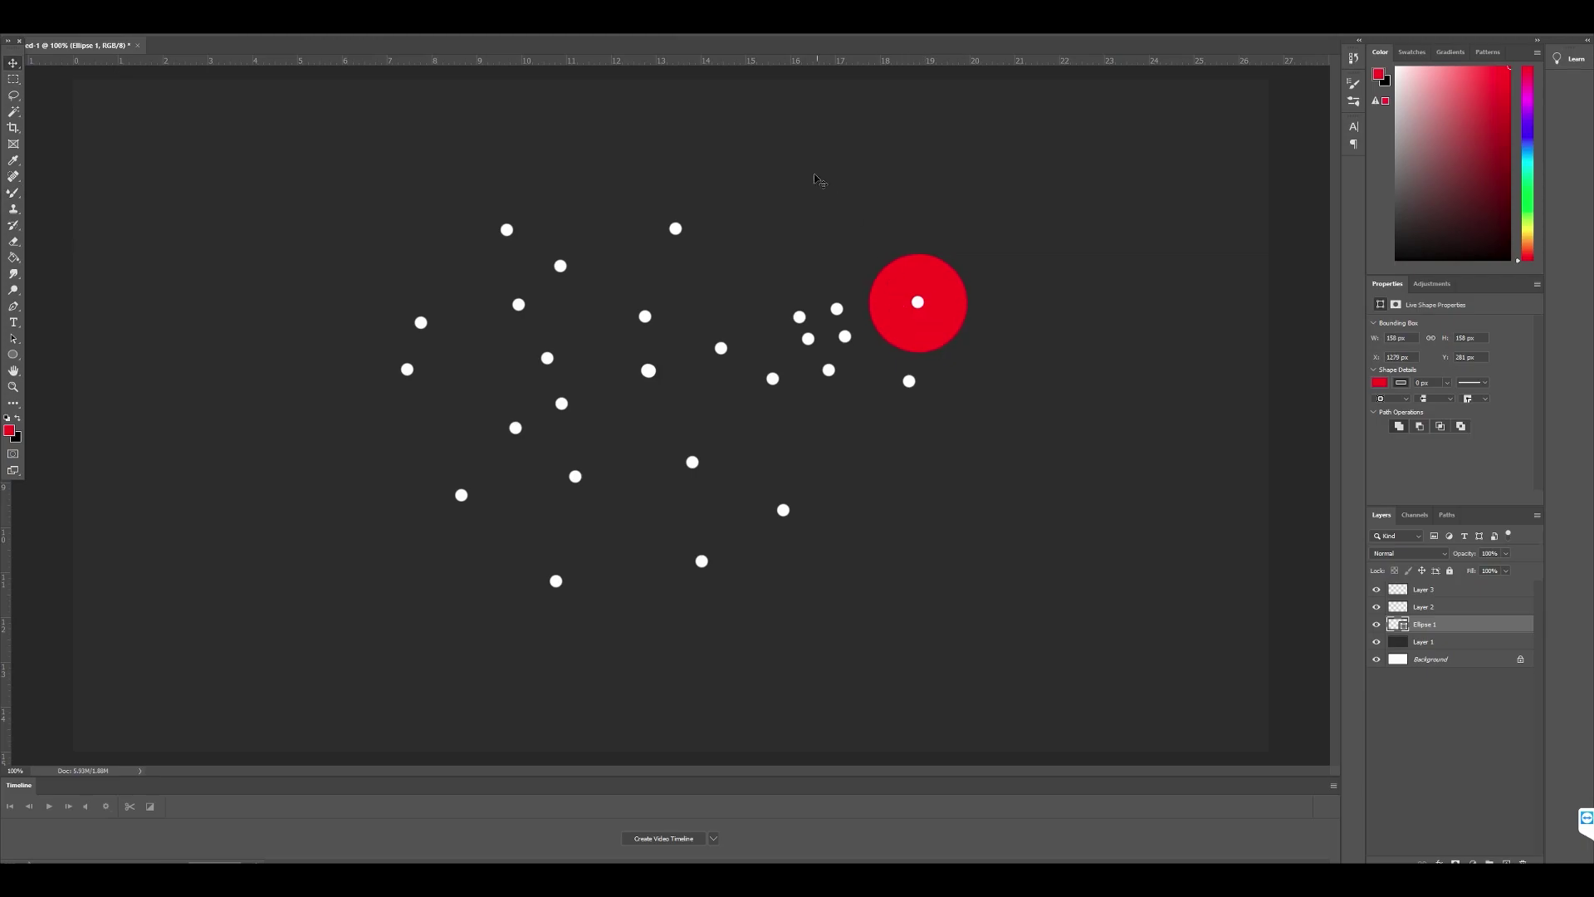
pyautogui.press('Up')
# - Enlarge the red circle in stages with Free Transform until it covers the neighbouring cluster of white dots
pyautogui.hotkey('ctrl', 't')
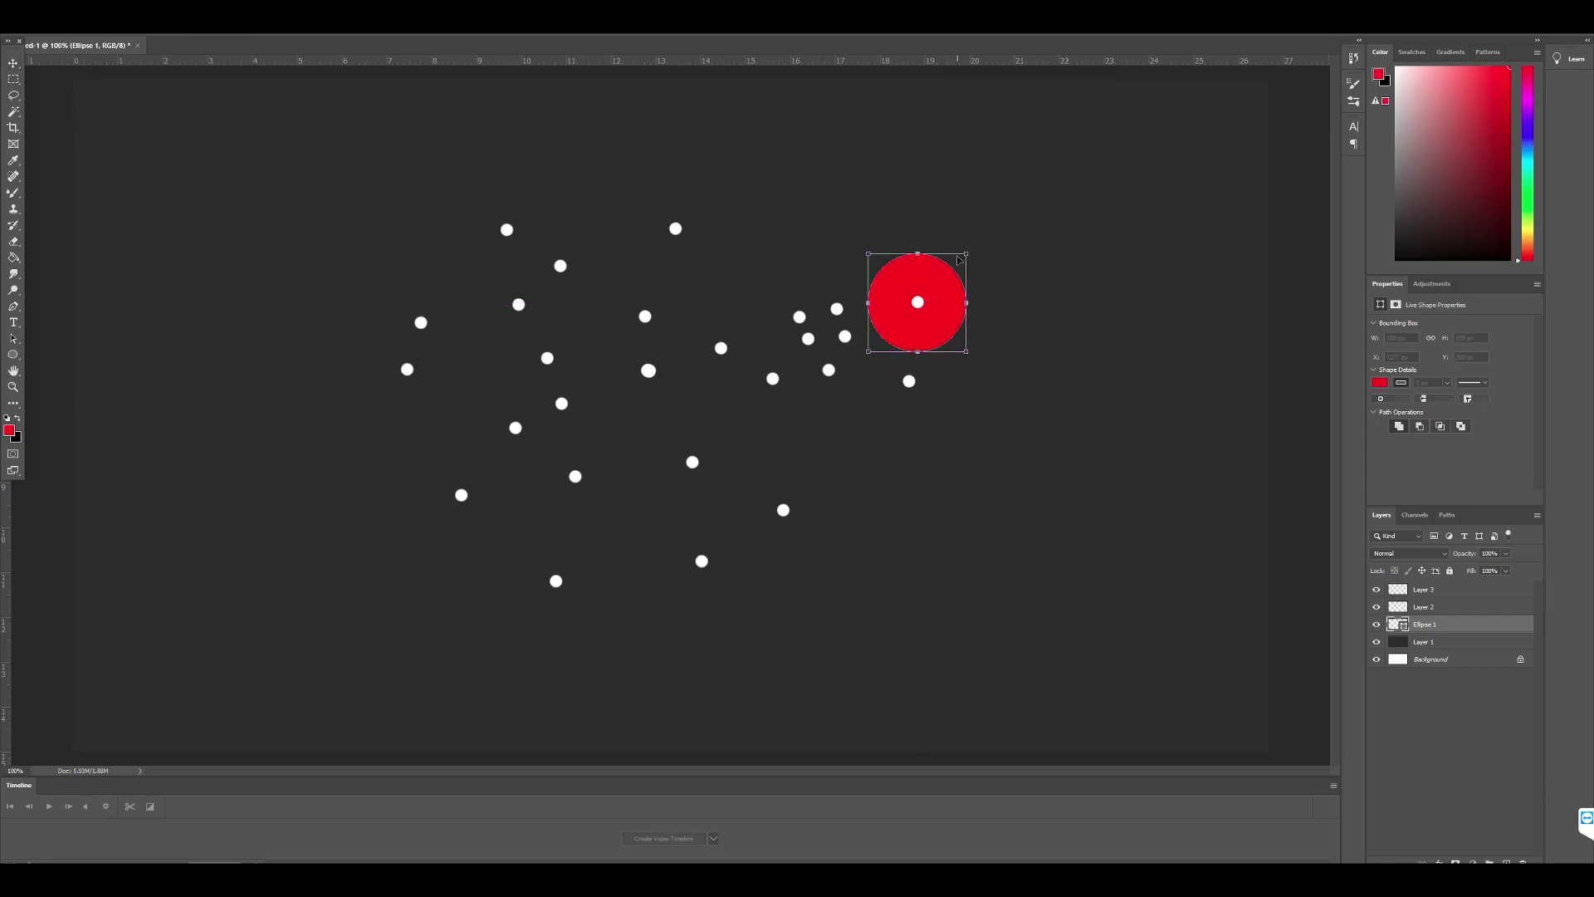
pyautogui.keyDown('alt'); pyautogui.moveTo(966, 252); pyautogui.dragTo(1020, 211); pyautogui.keyUp('alt')
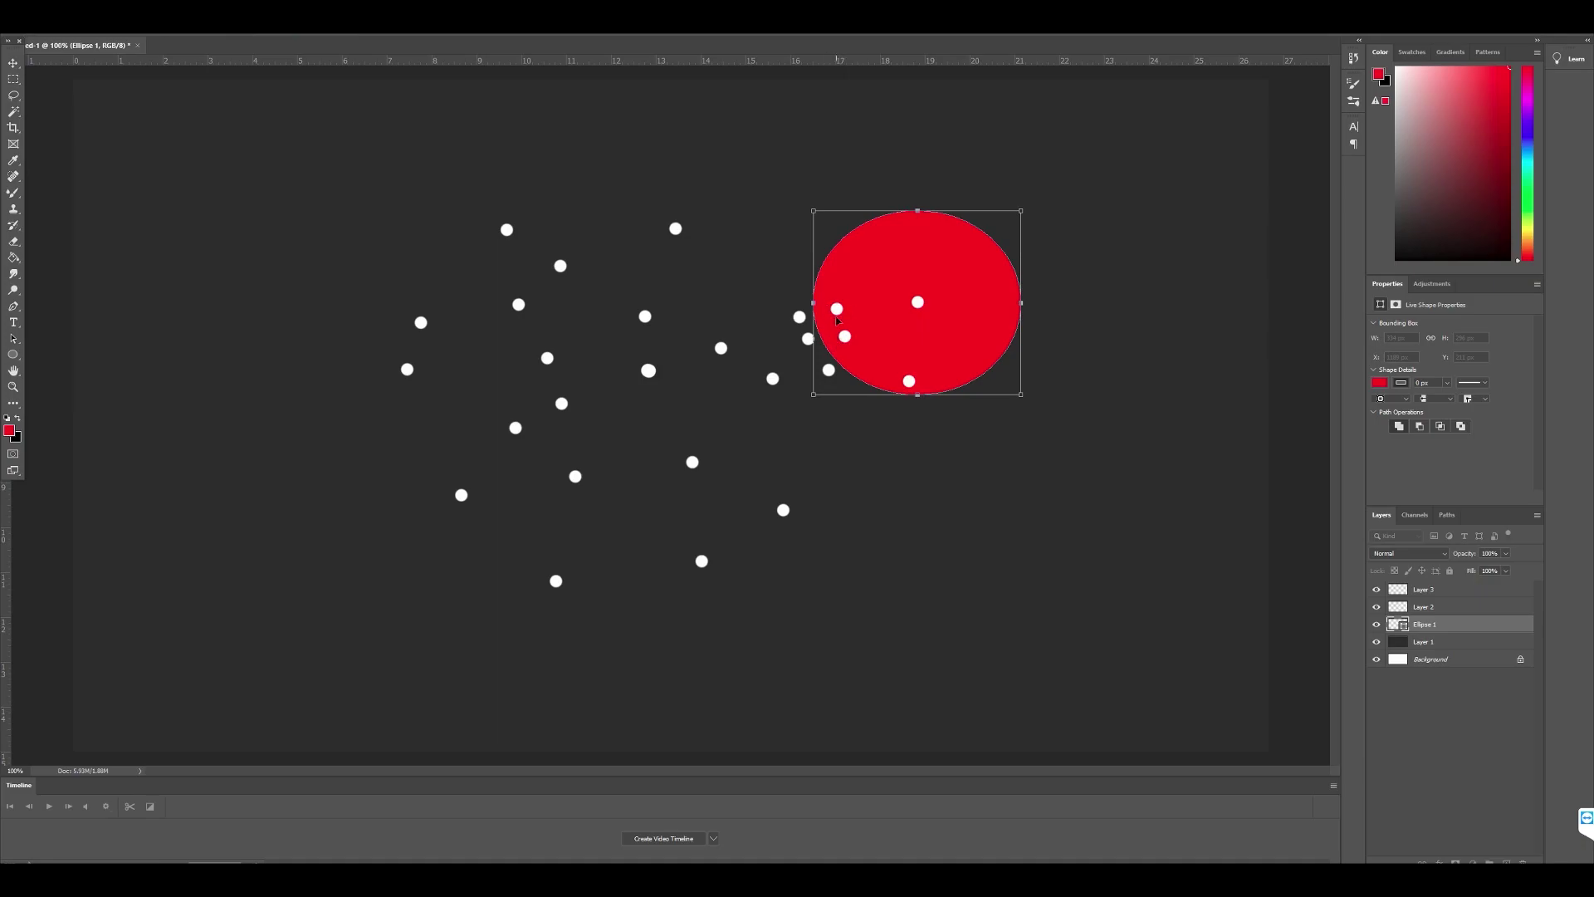
pyautogui.moveTo(814, 395); pyautogui.dragTo(782, 423)
pyautogui.moveTo(862, 367); pyautogui.dragTo(867, 369)
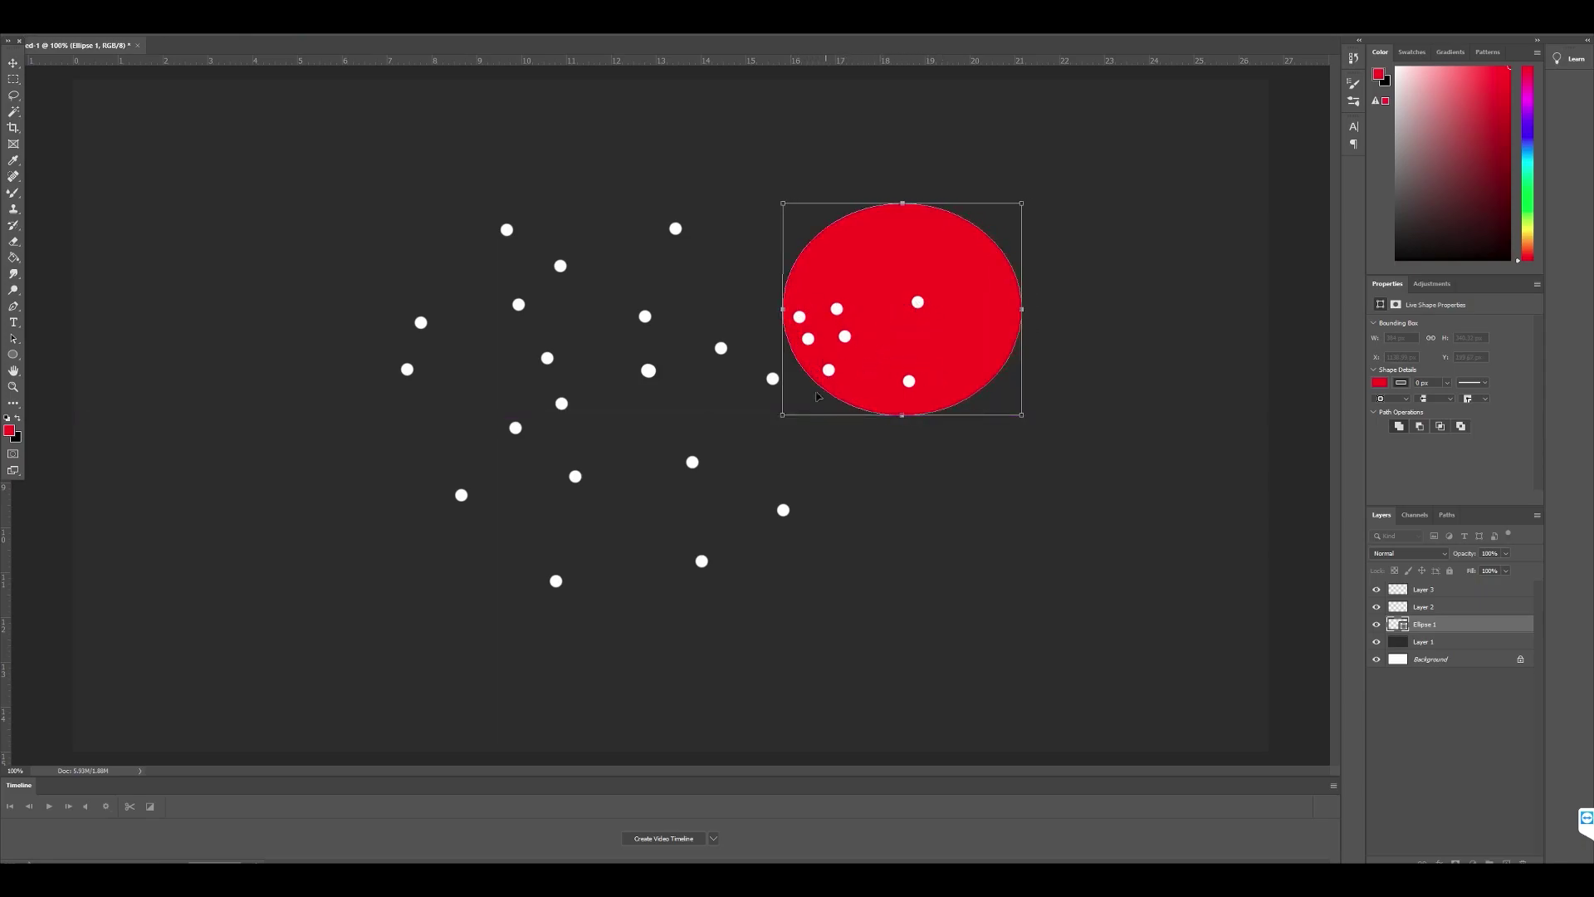
pyautogui.moveTo(784, 415); pyautogui.dragTo(617, 562)
pyautogui.moveTo(720, 481); pyautogui.dragTo(800, 422)
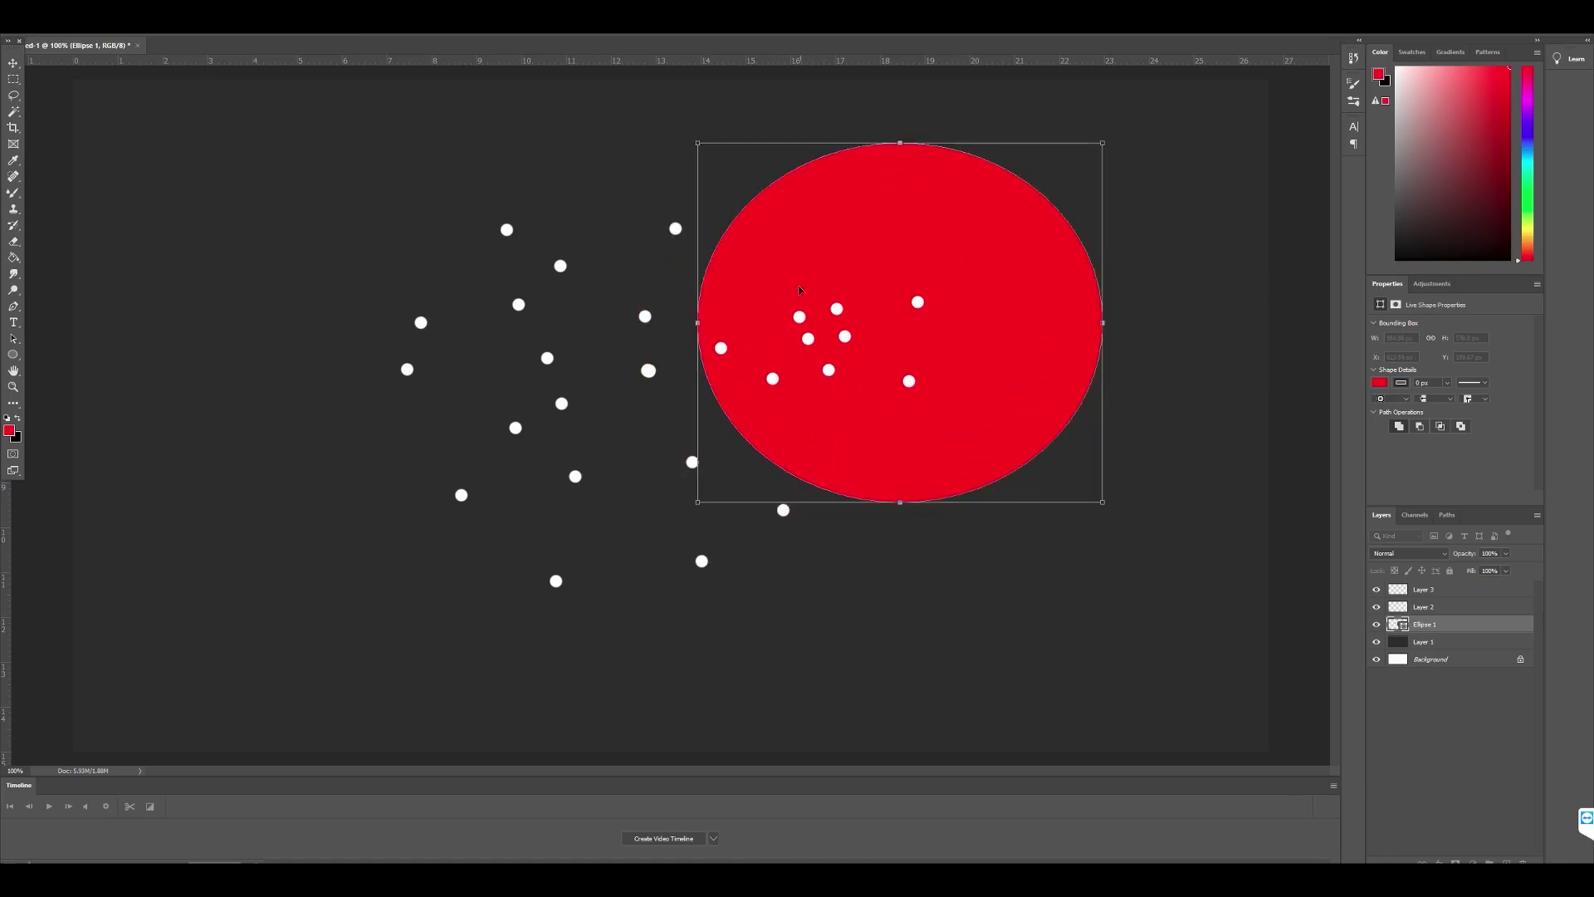
pyautogui.moveTo(953, 325); pyautogui.dragTo(963, 324)
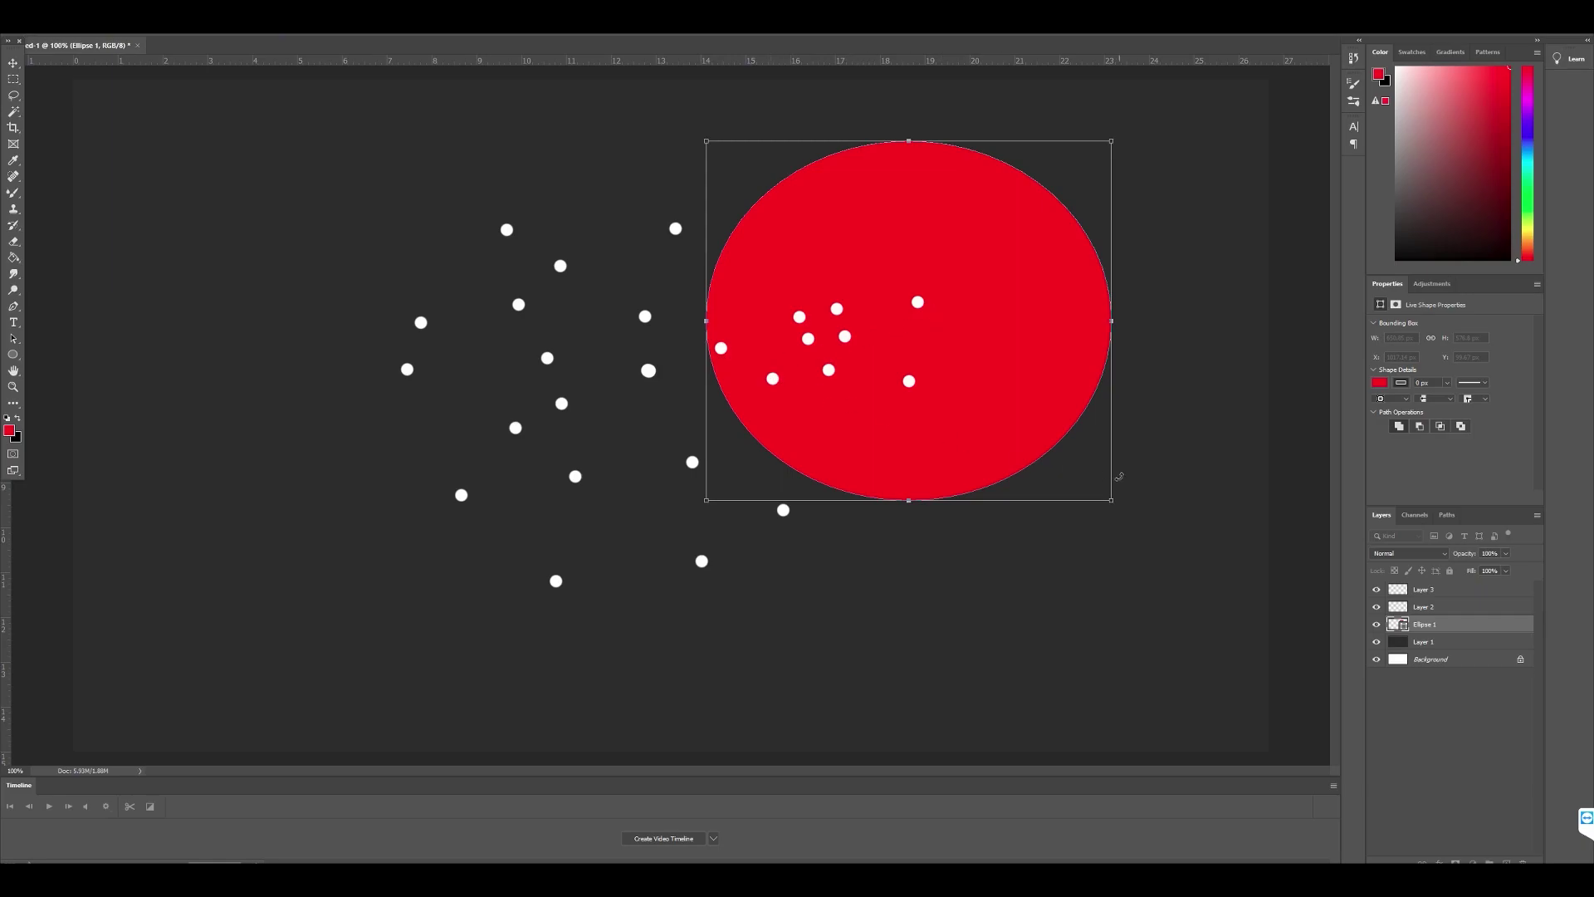
# - Shrink the red ellipse to about 255 by 226 px around the rightmost white dot and deselect its layer
pyautogui.moveTo(1111, 500); pyautogui.dragTo(837, 336)
pyautogui.moveTo(758, 236); pyautogui.dragTo(942, 339)
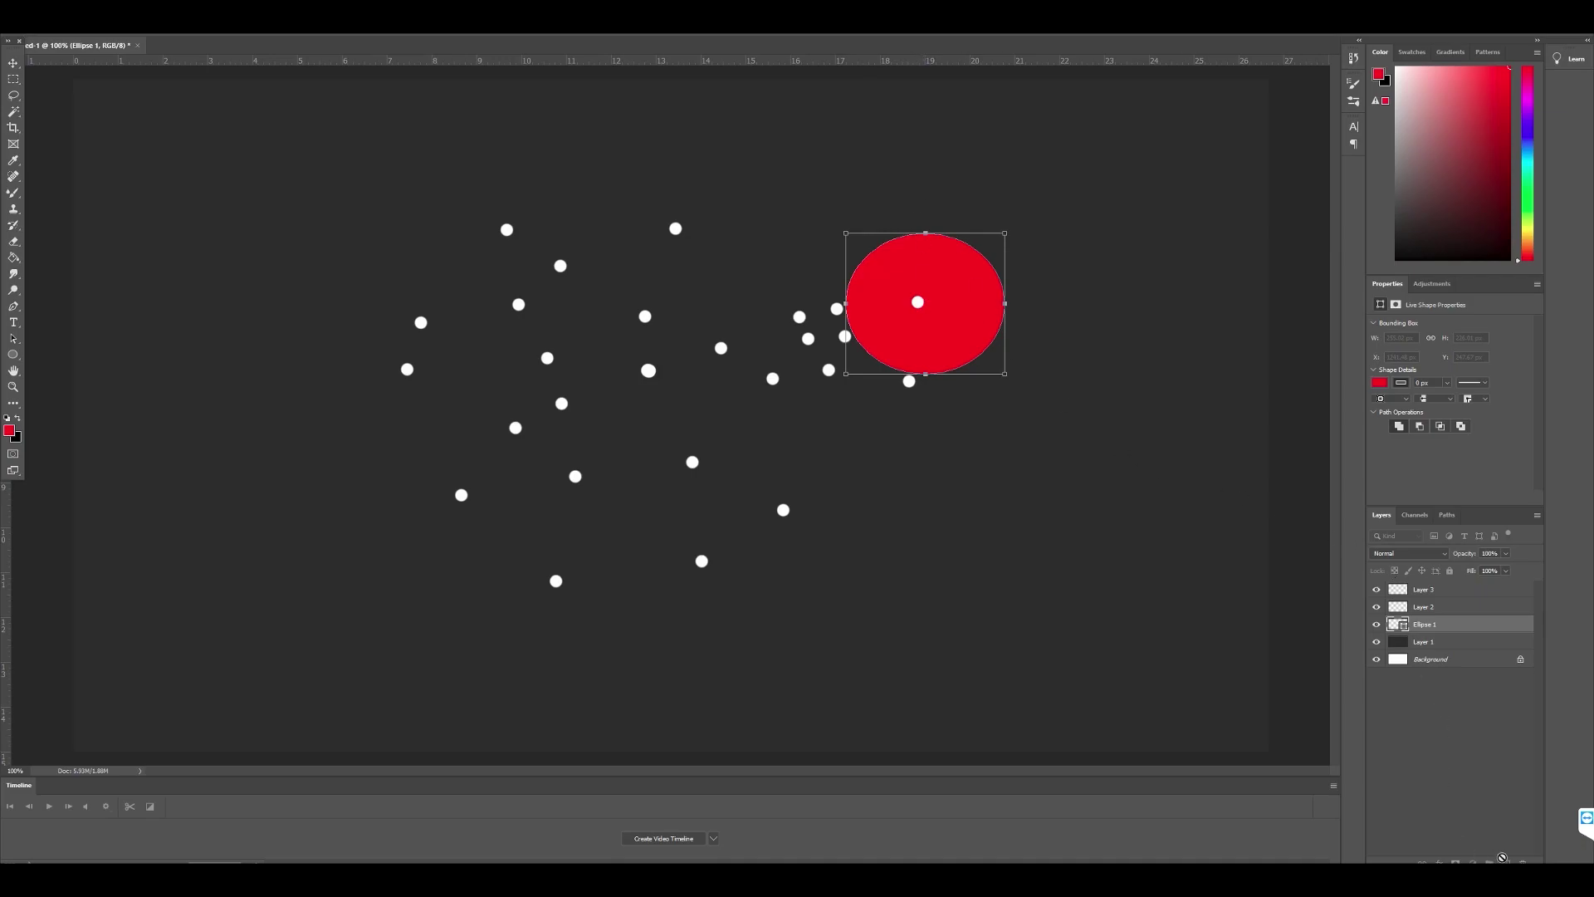
pyautogui.click(1451, 719)
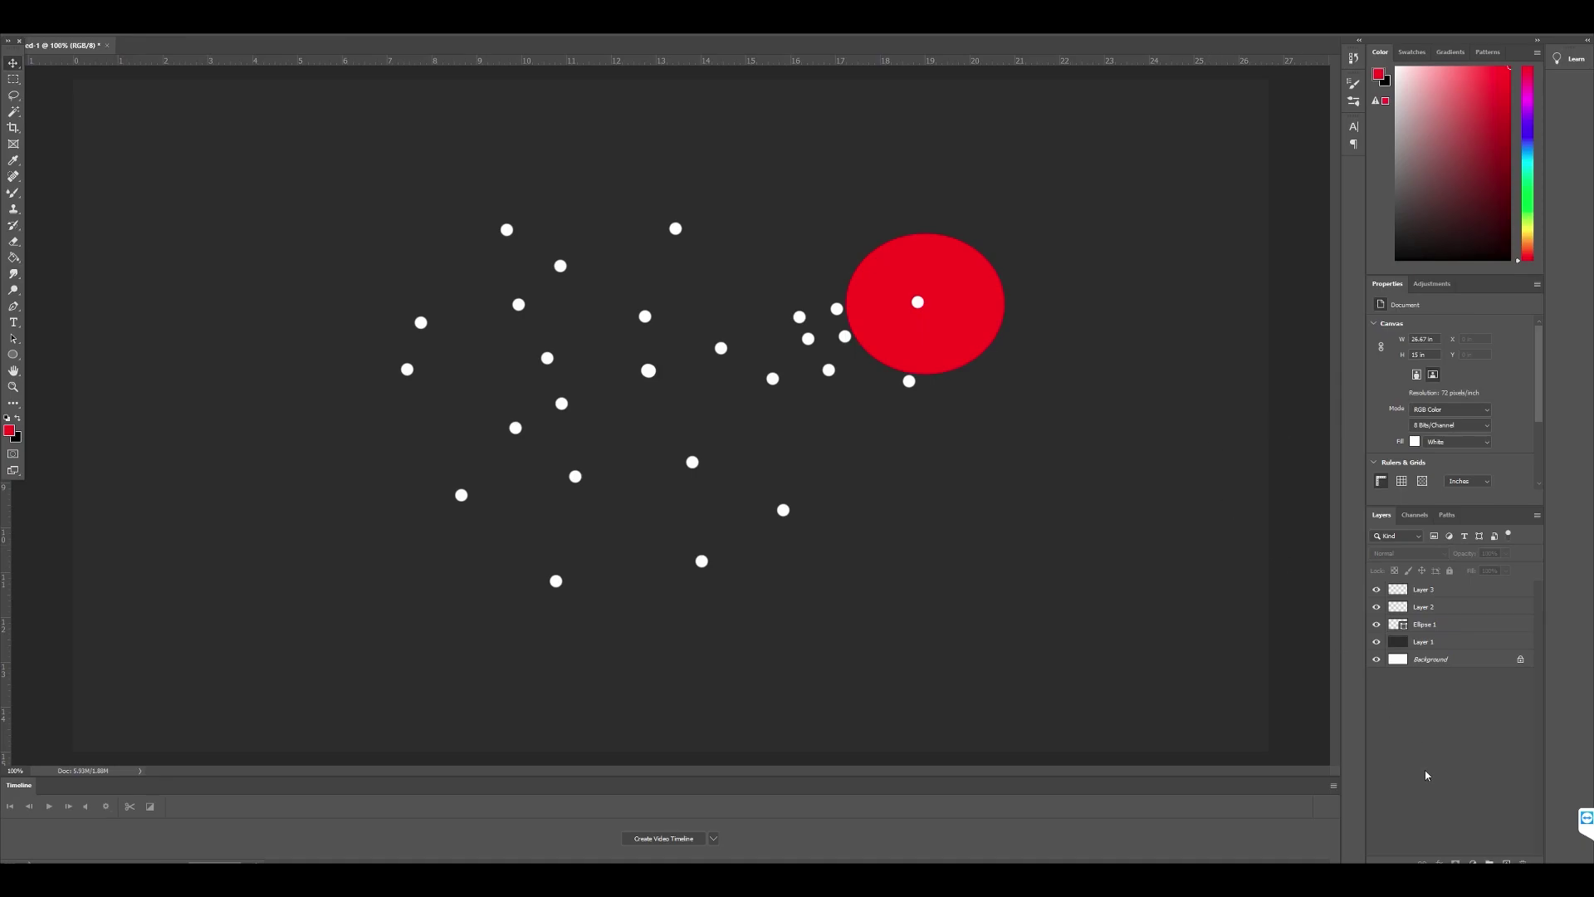
# - Add a new layer on top of the stack and set the foreground colour to blue (#001df4)
pyautogui.click(1506, 862)
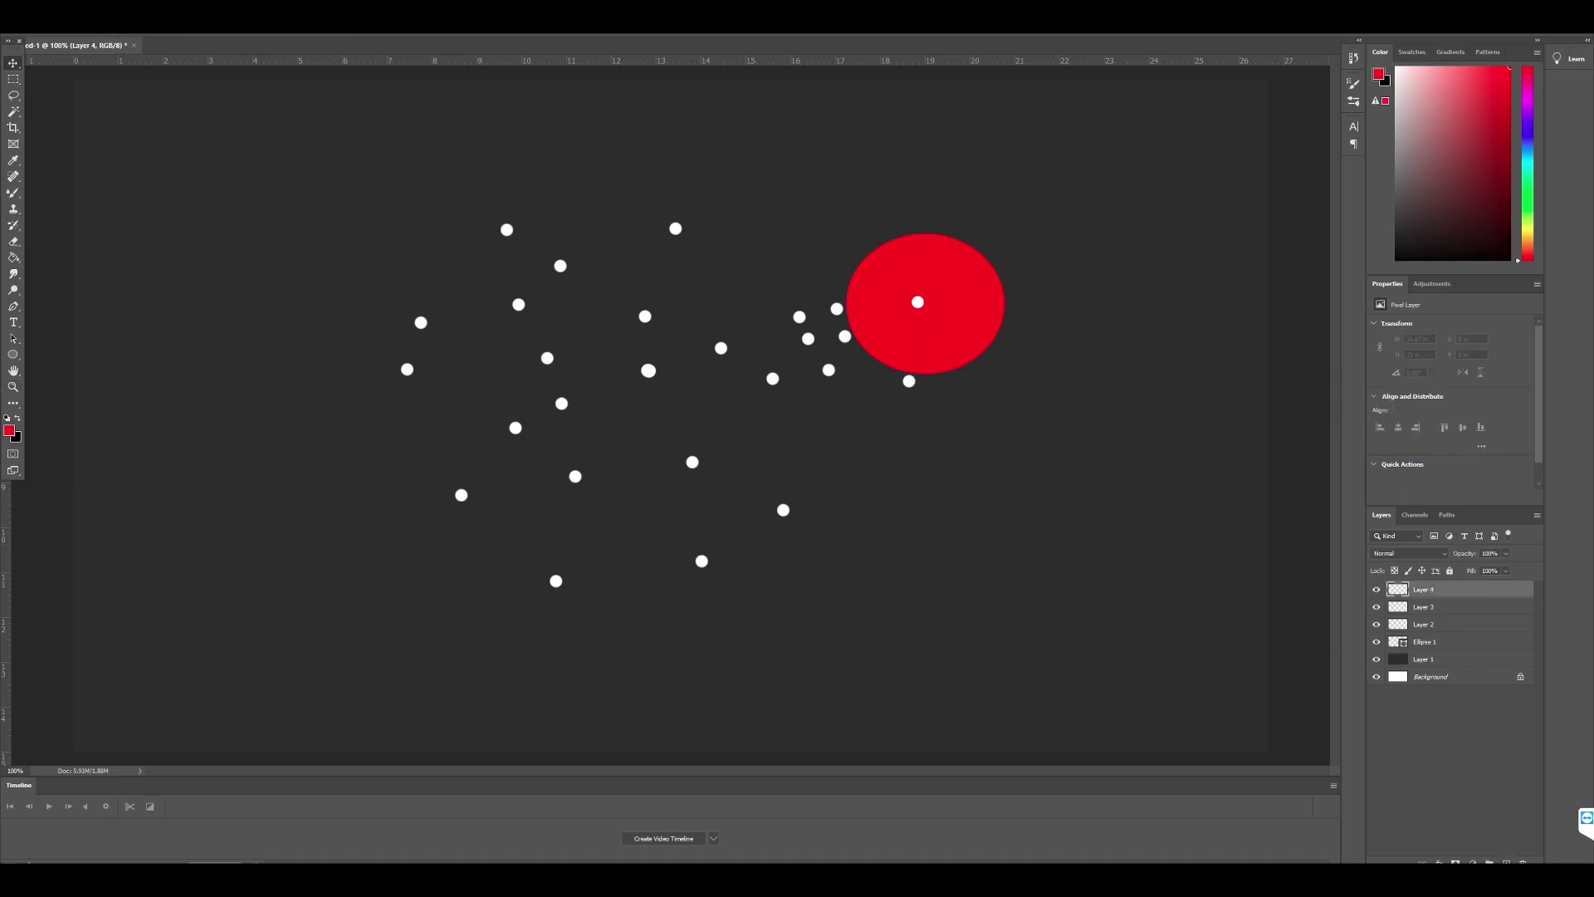
pyautogui.click(9, 430)
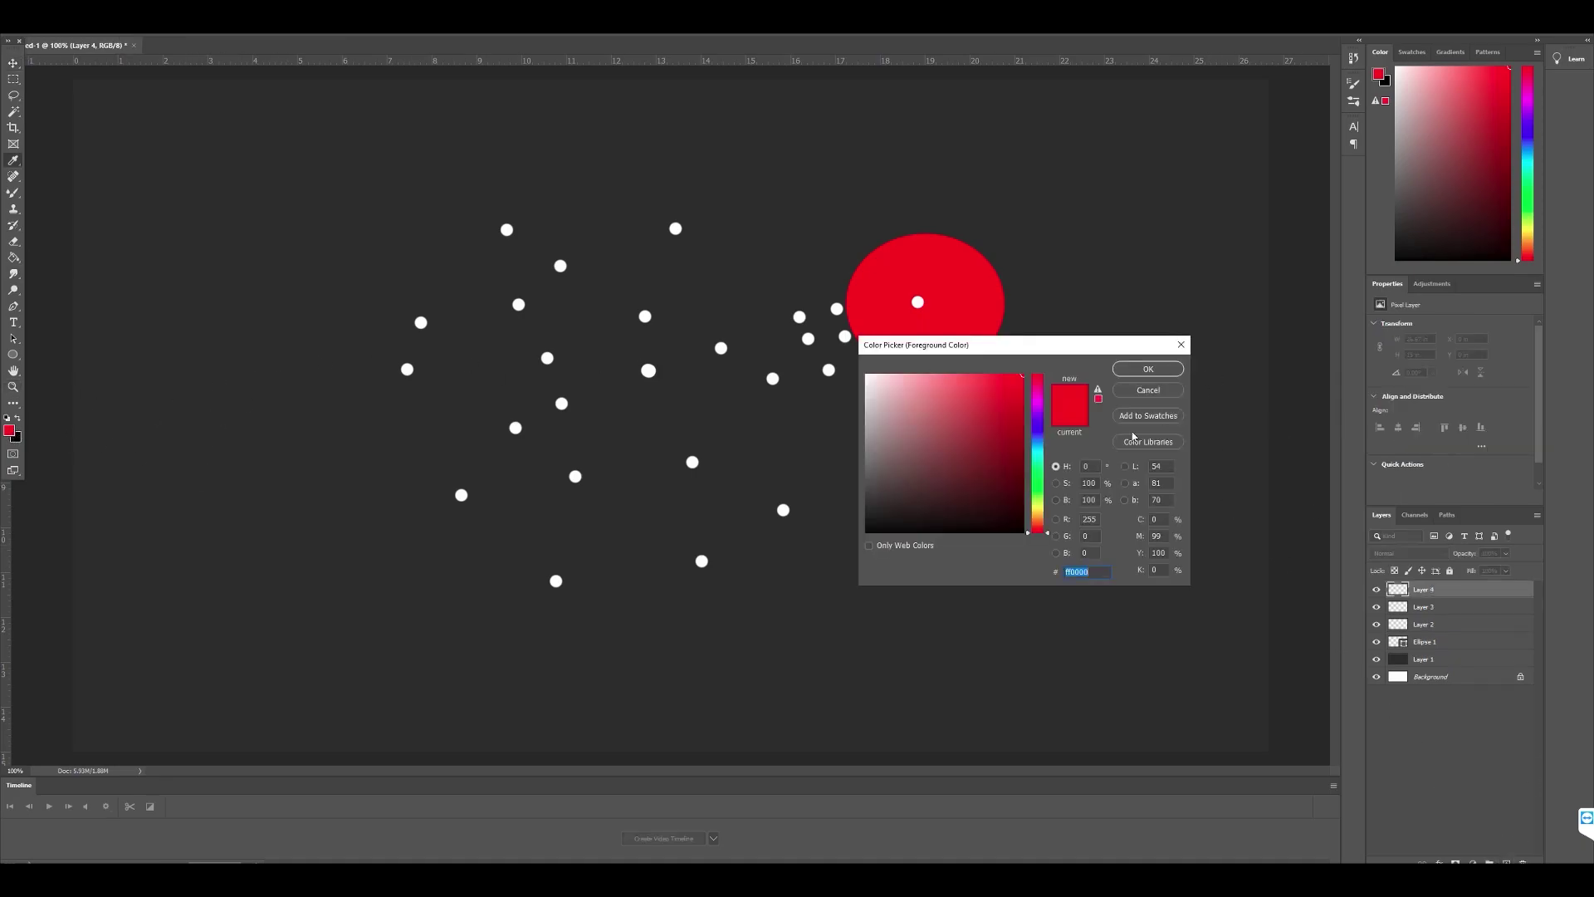
pyautogui.click(1038, 430)
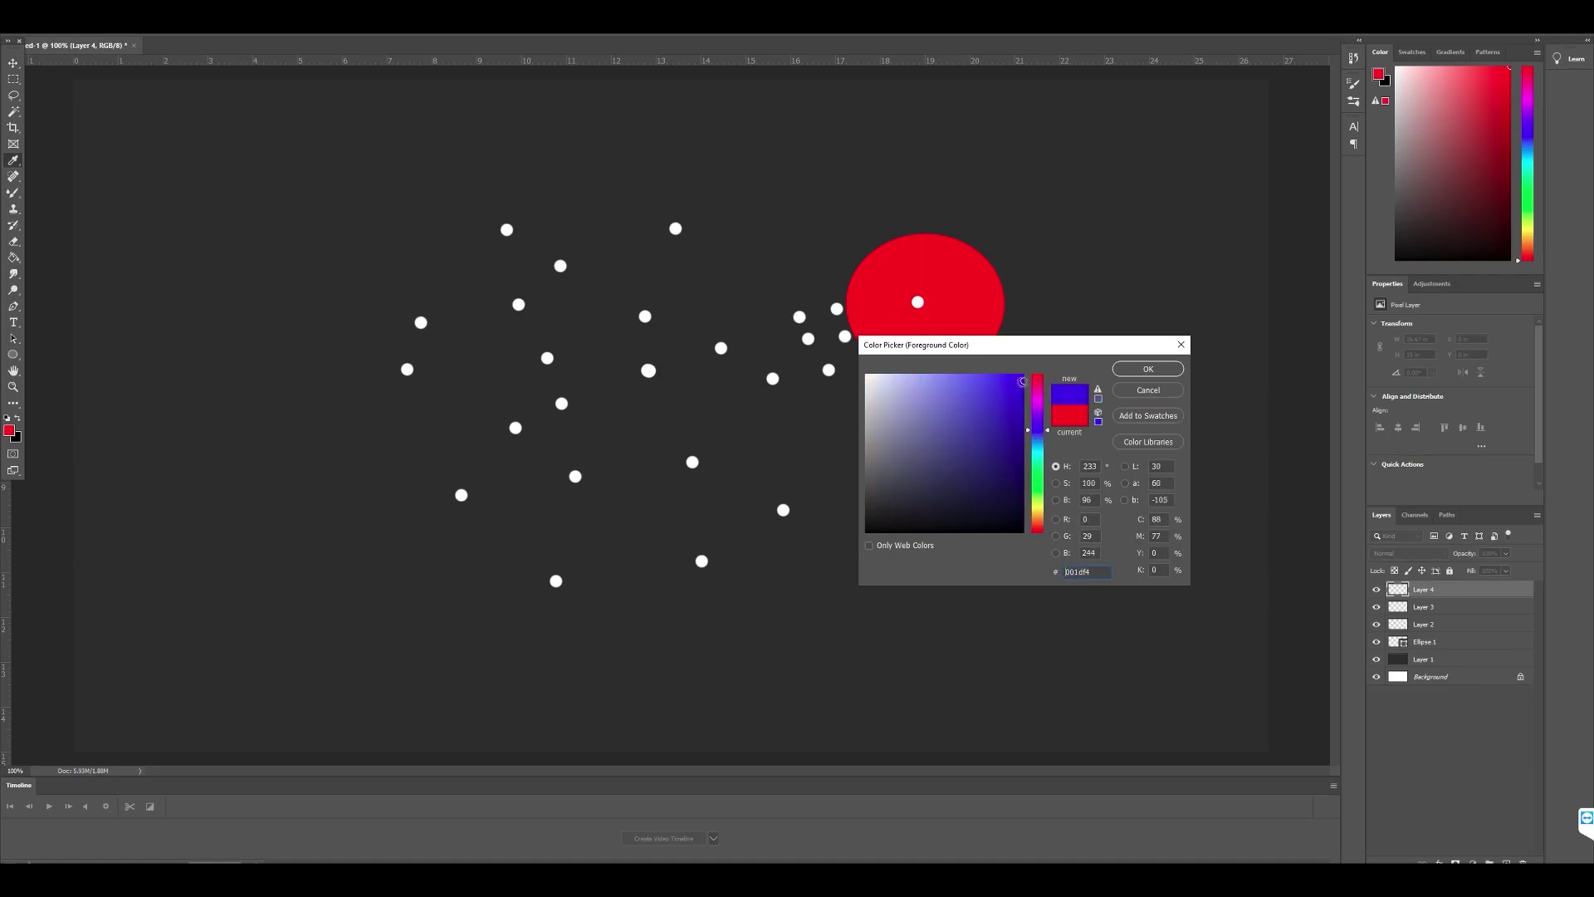
pyautogui.press('Return')
# - Paint seven blue dots scattered among the white dots with an enlarged brush
pyautogui.press('b')
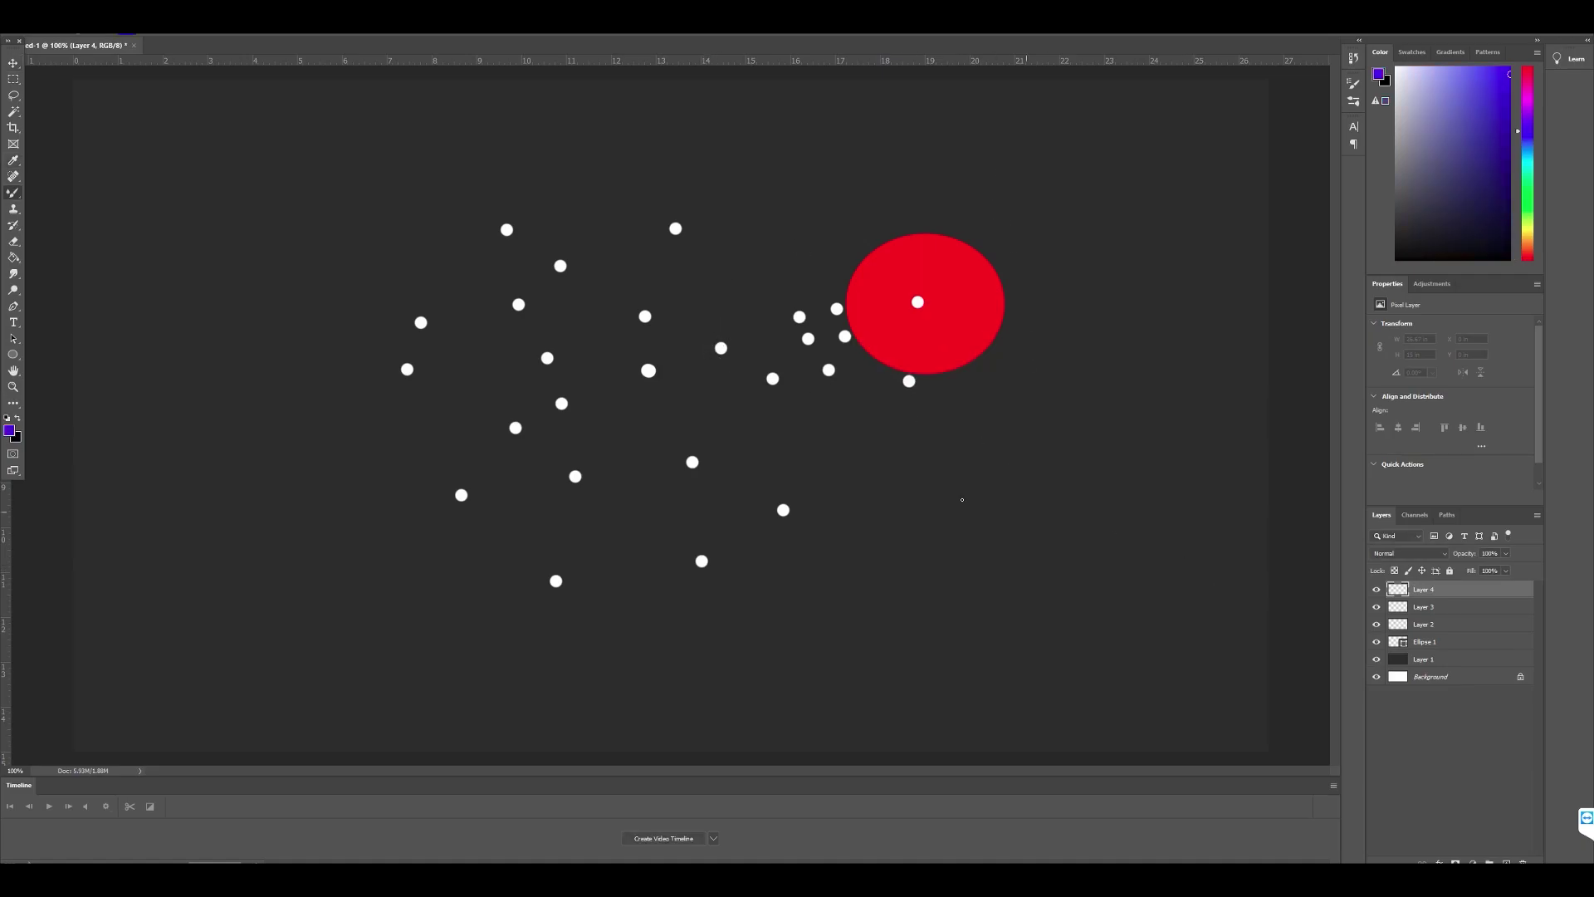
pyautogui.press(']')
pyautogui.press(']')
pyautogui.press(']')
pyautogui.press(']')
pyautogui.click(721, 269)
pyautogui.click(603, 301)
pyautogui.click(632, 443)
pyautogui.click(573, 520)
pyautogui.click(466, 538)
pyautogui.click(395, 412)
pyautogui.click(490, 379)
# - Move the red ellipse so that it is centred on the uppermost blue dot
pyautogui.press('v')
pyautogui.moveTo(949, 337)
pyautogui.mouseDown()
pyautogui.moveTo(852, 300)
pyautogui.moveTo(719, 293)
pyautogui.moveTo(739, 289)
pyautogui.mouseUp()
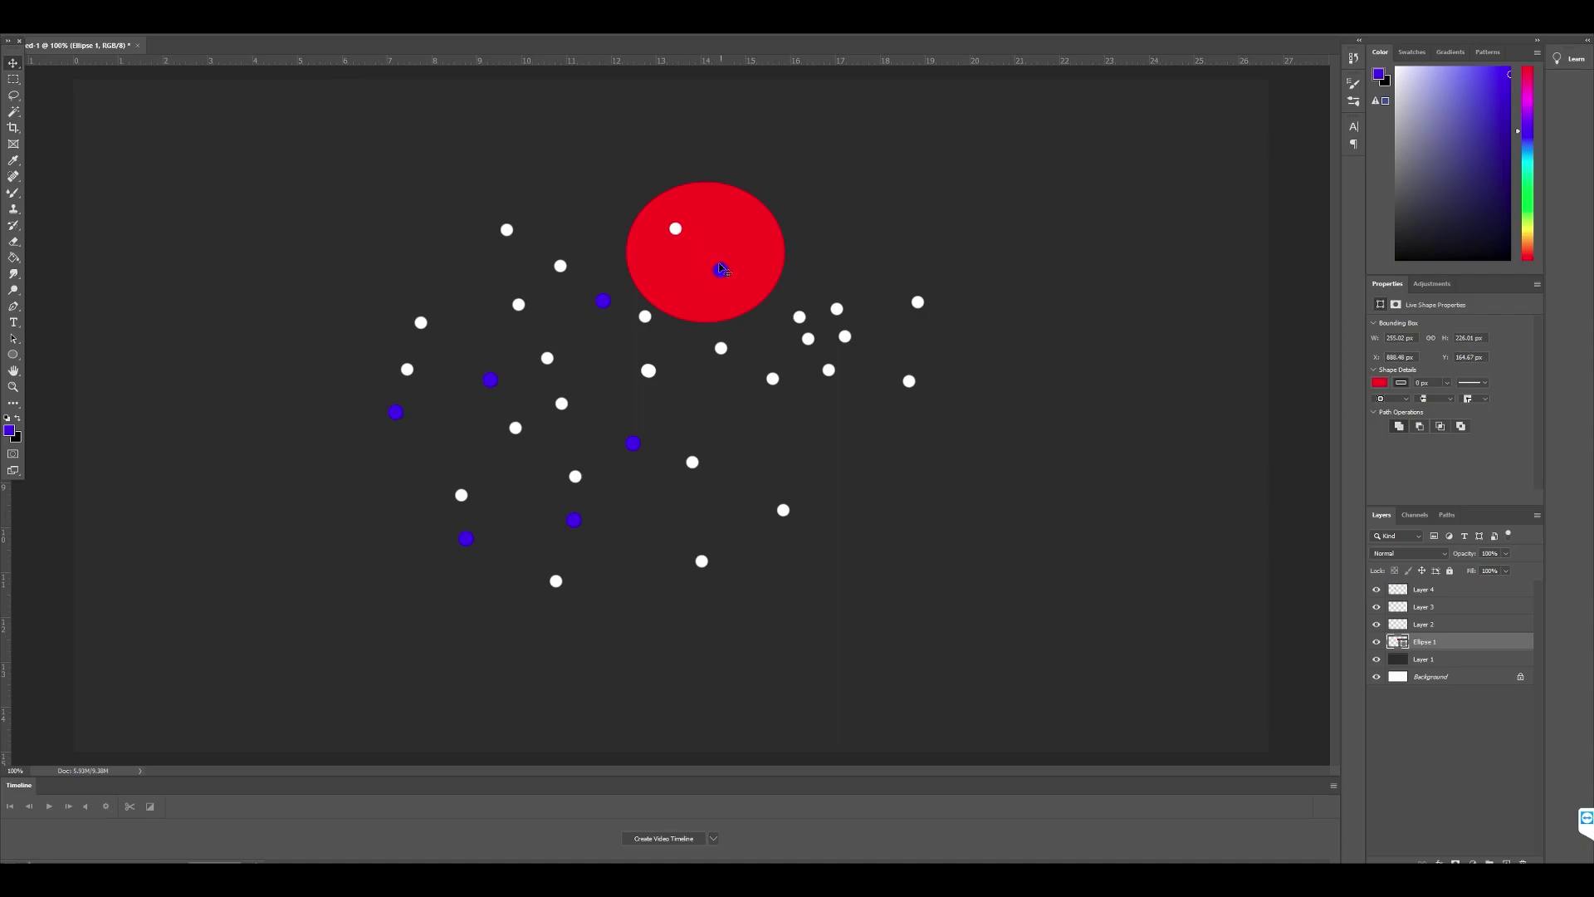
pyautogui.moveTo(714, 296); pyautogui.dragTo(724, 307)
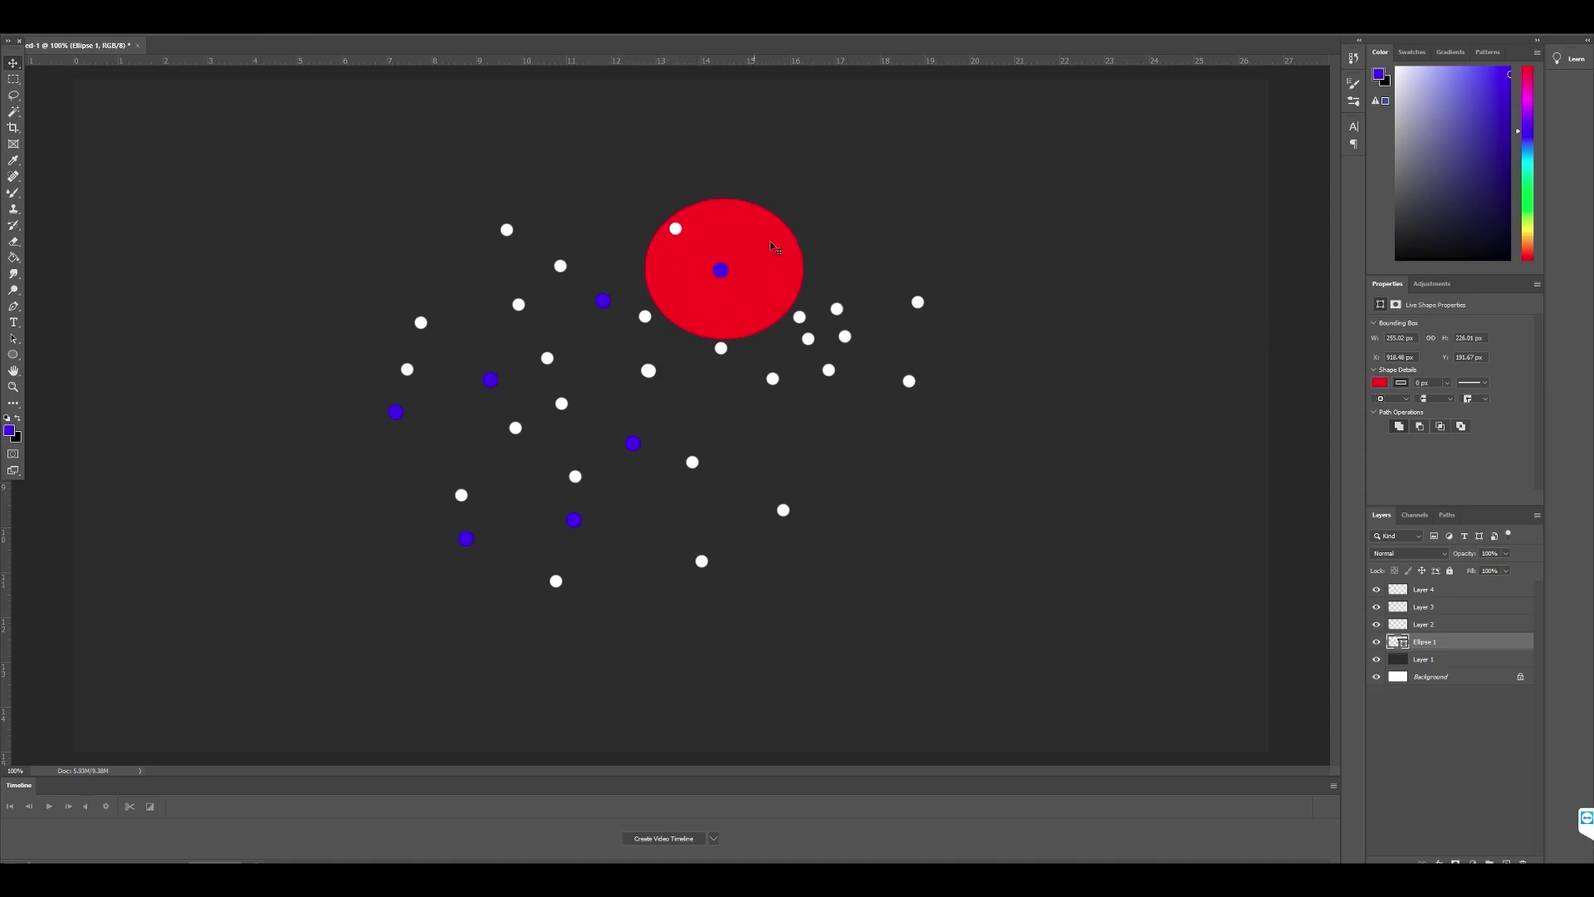
# - Enlarge the red ellipse to about 393 by 348 px, recentre it on the uppermost blue dot and apply the transform
pyautogui.hotkey('ctrl', 't')
pyautogui.moveTo(804, 338); pyautogui.dragTo(792, 412)
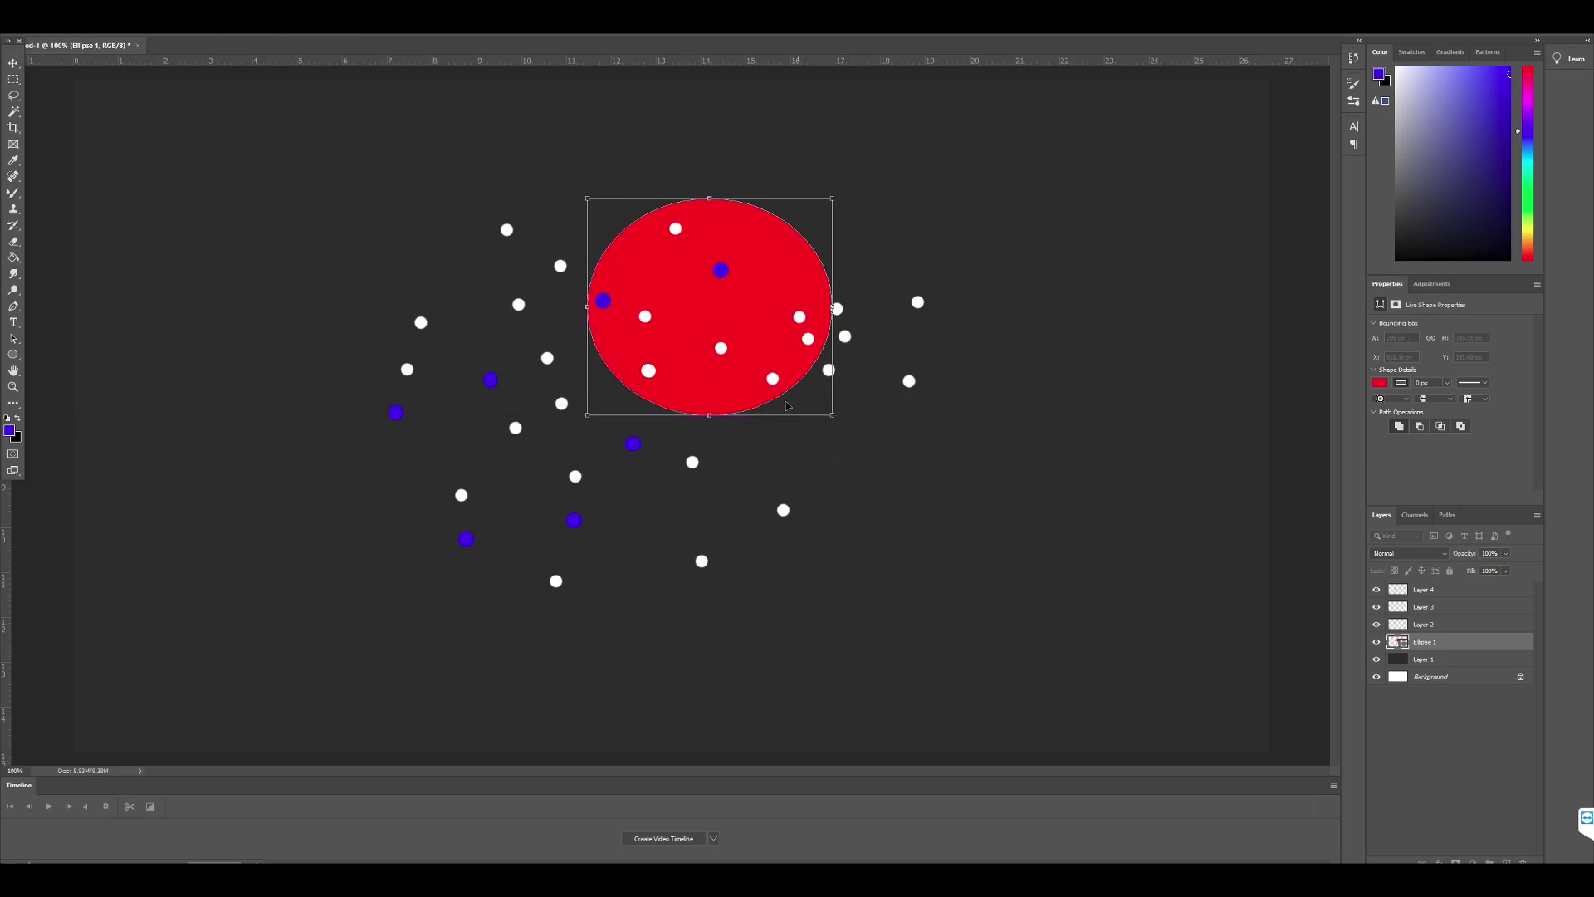
pyautogui.moveTo(753, 298); pyautogui.dragTo(764, 265)
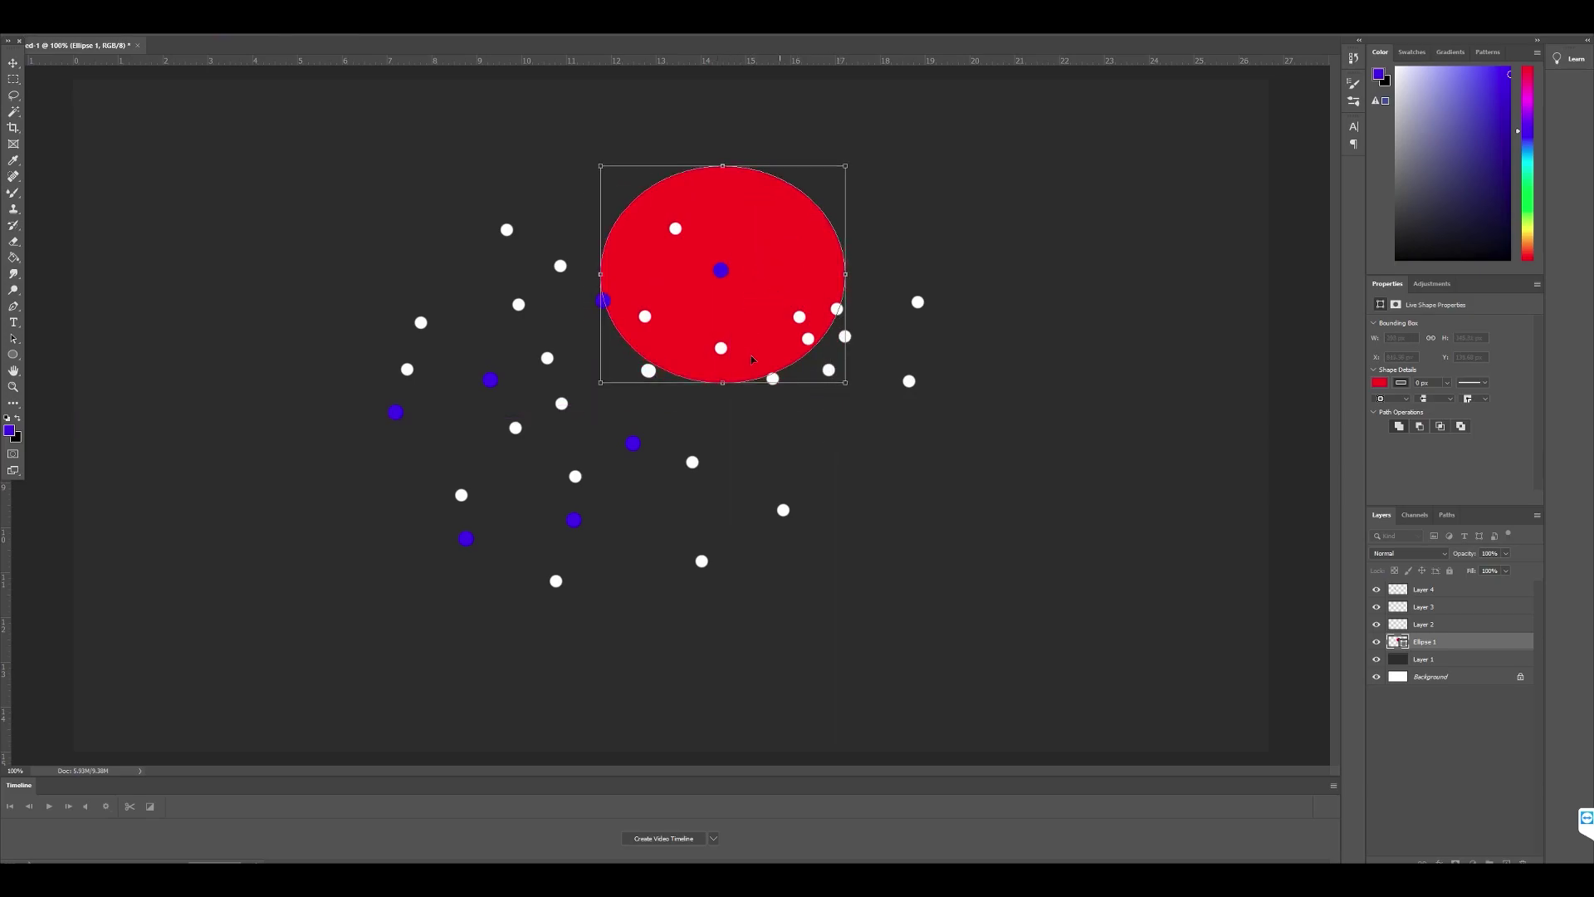
pyautogui.press('Return')
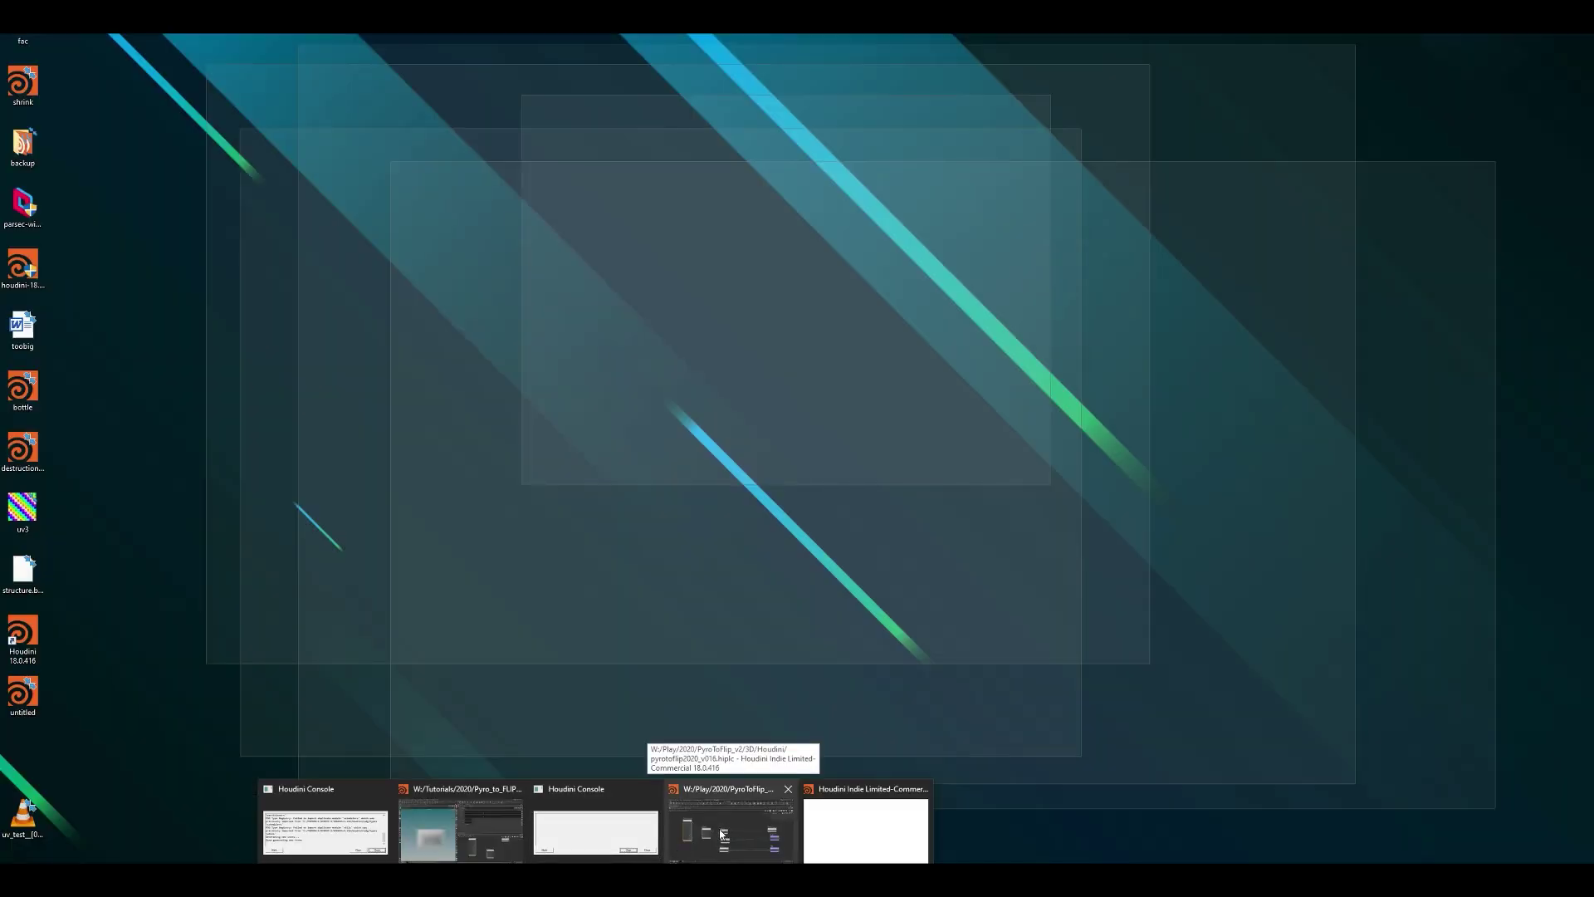
# - Switch to the Houdini window with the scene pyrotoflip2020_v016.hiplc
pyautogui.click(721, 833)
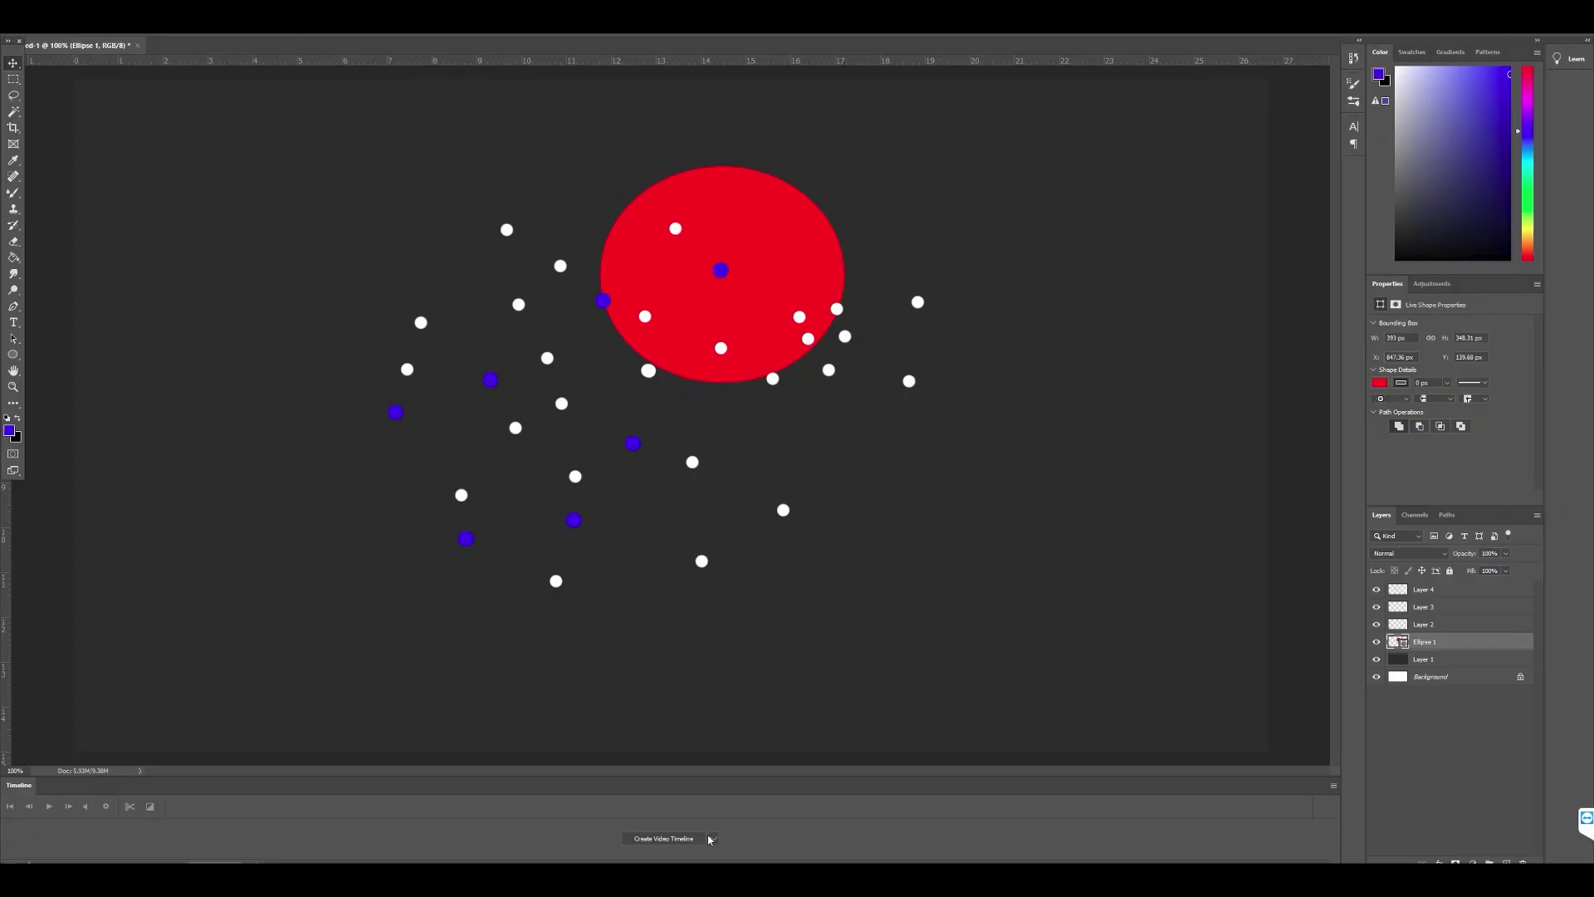